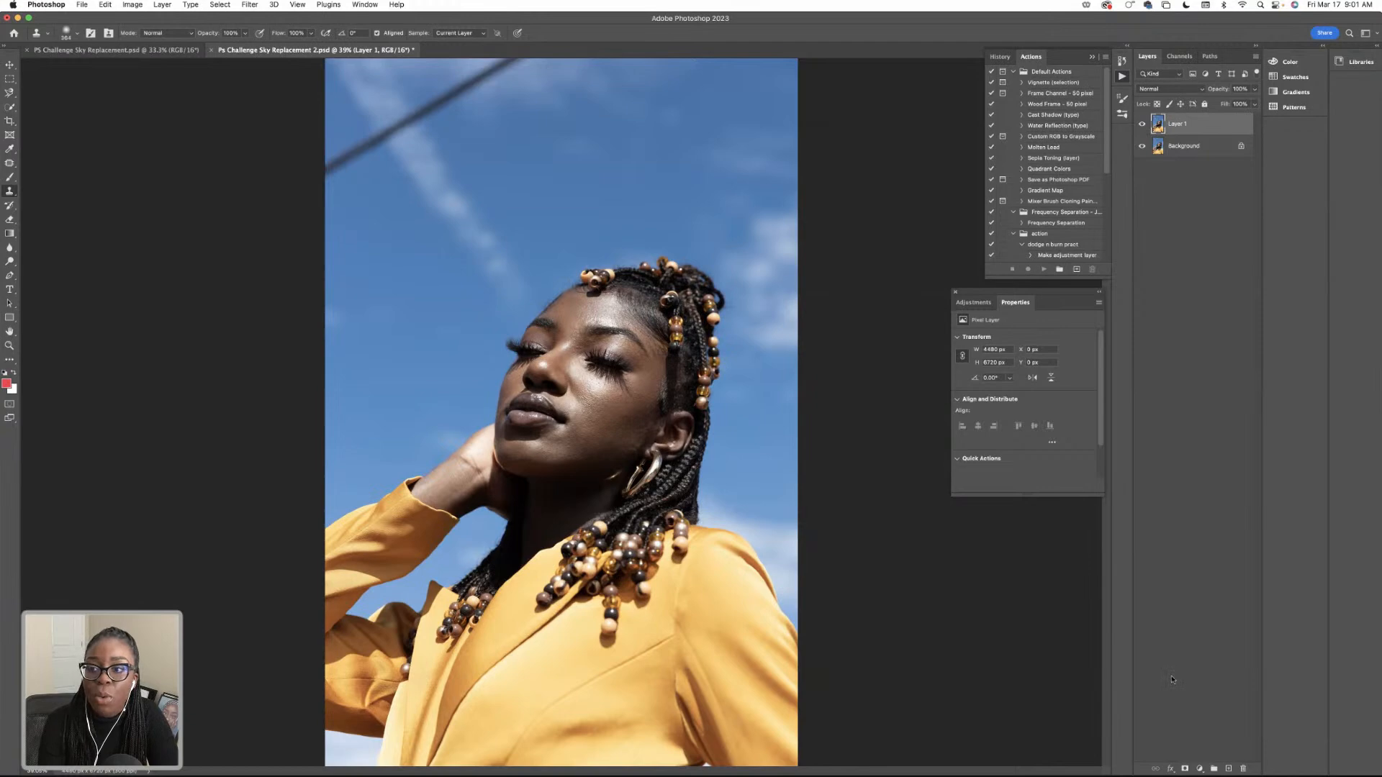
# Add a Selective Color adjustment layer above Layer 1 and set the Reds' cyan to -17%.
pyautogui.click(1199, 768)
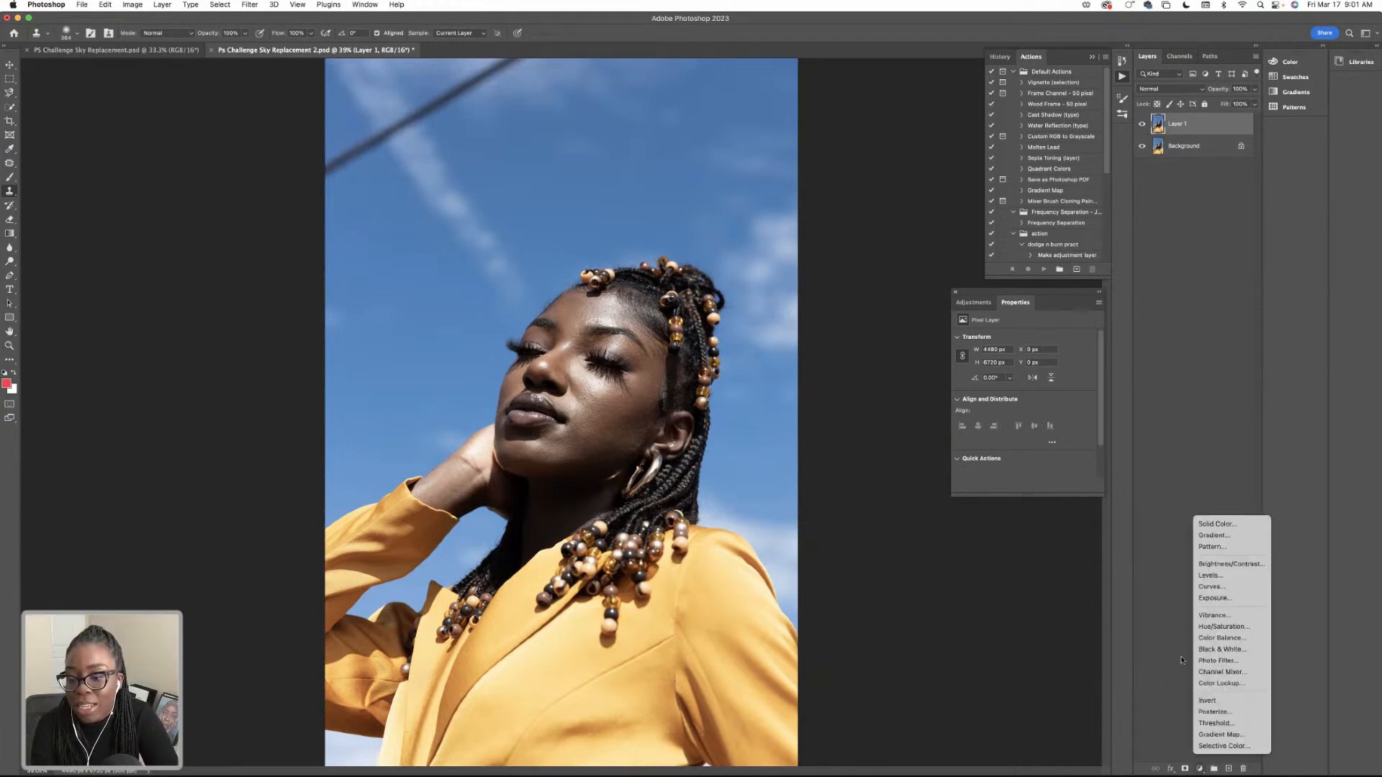
pyautogui.click(1245, 747)
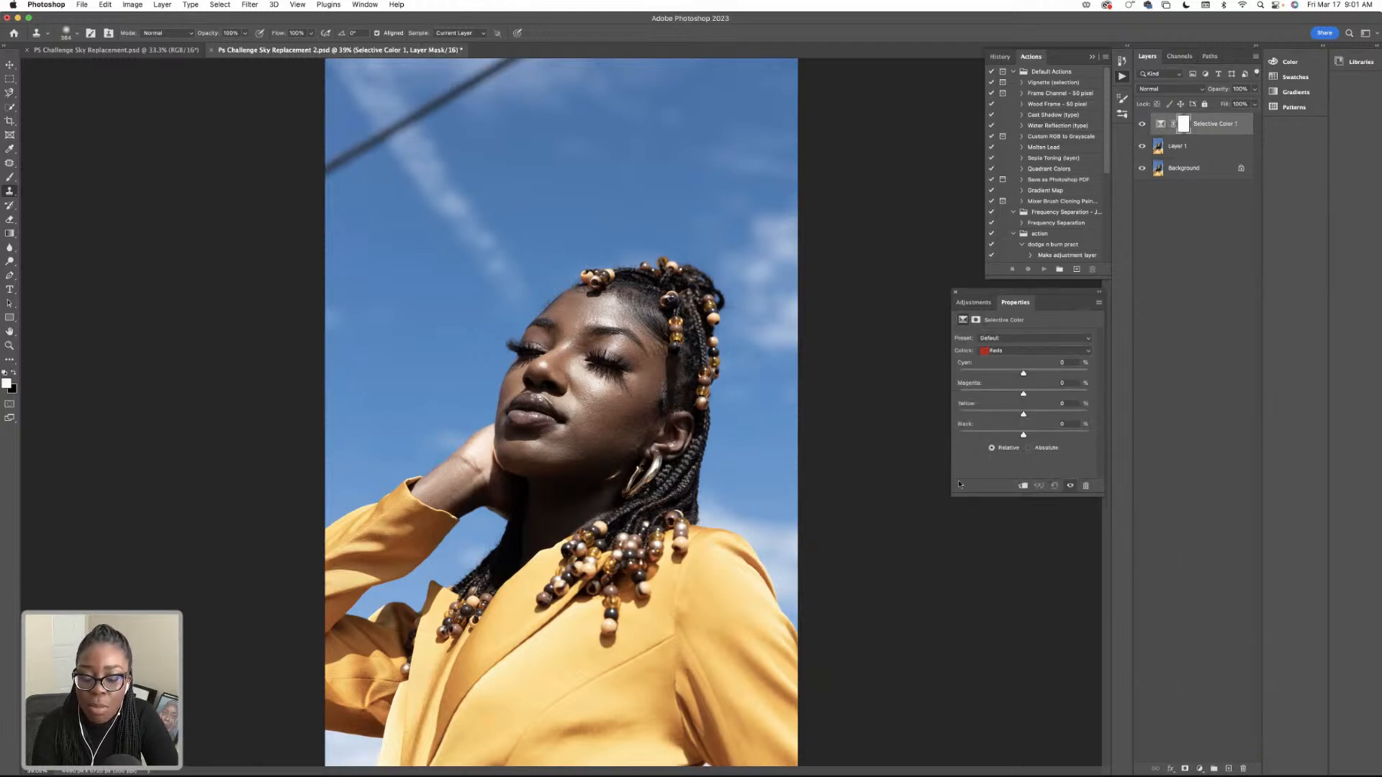
pyautogui.click(1033, 351)
pyautogui.click(1032, 349)
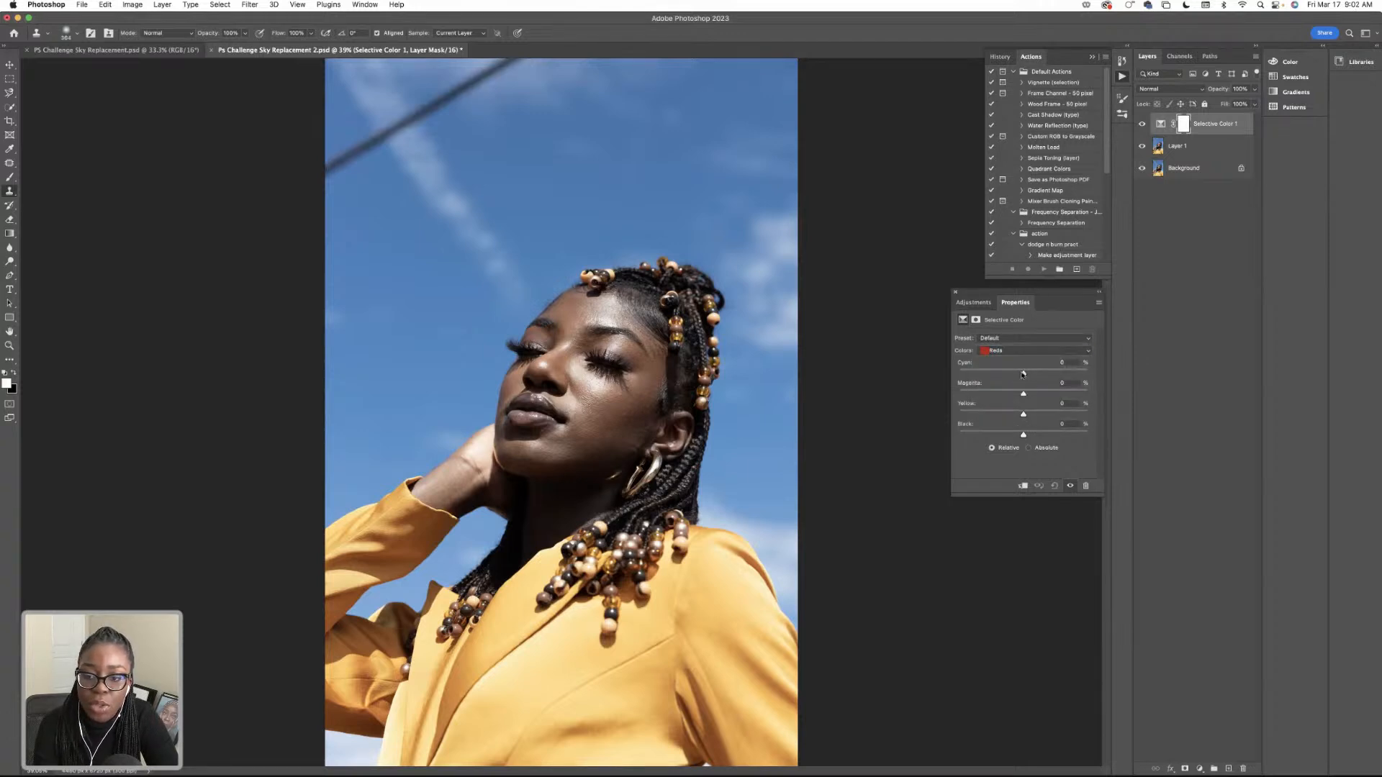
pyautogui.moveTo(1030, 378)
pyautogui.mouseDown()
pyautogui.moveTo(1008, 376)
pyautogui.moveTo(1027, 398)
pyautogui.mouseUp()
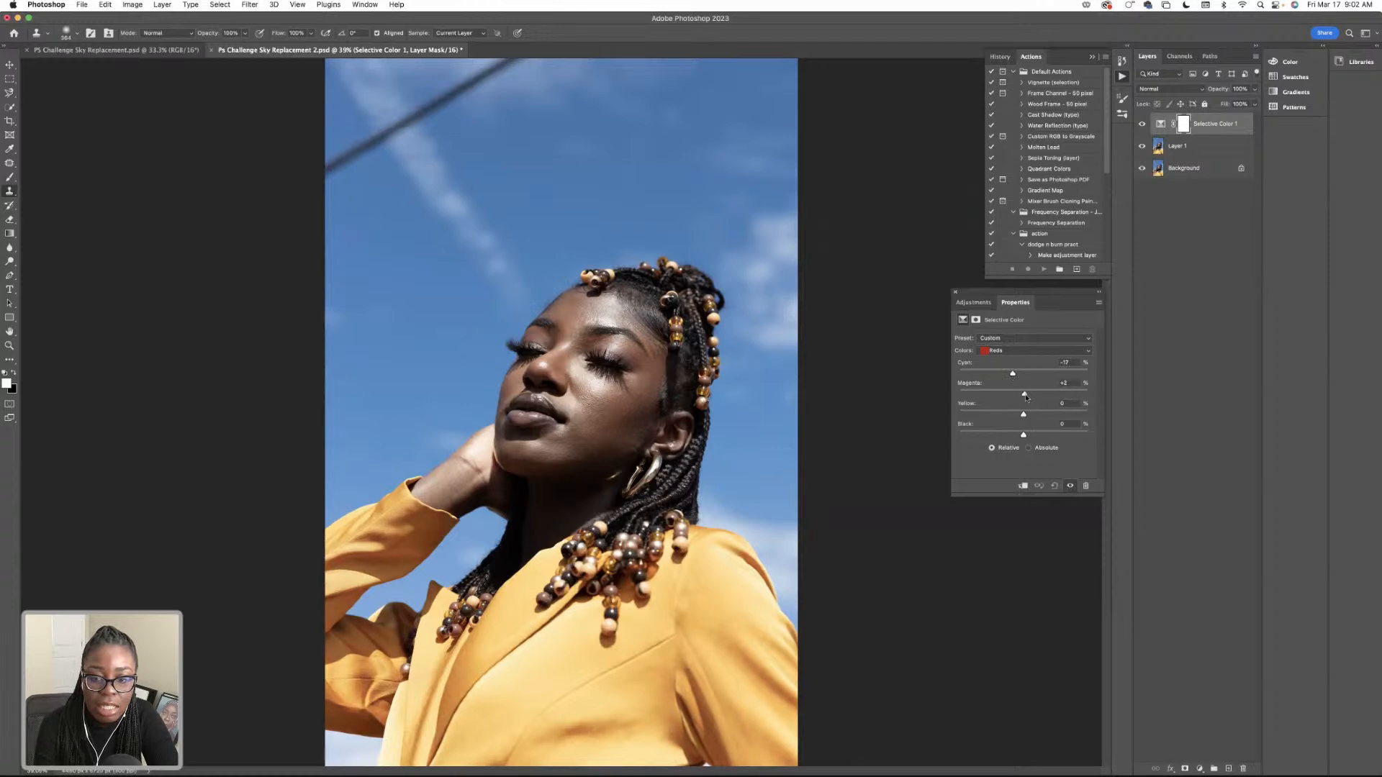
# Set the Reds' magenta to 0%, yellow to about +3% and black to about +15%, and compare the image with and without the adjustment.
pyautogui.doubleClick(1071, 383)
pyautogui.write('0')
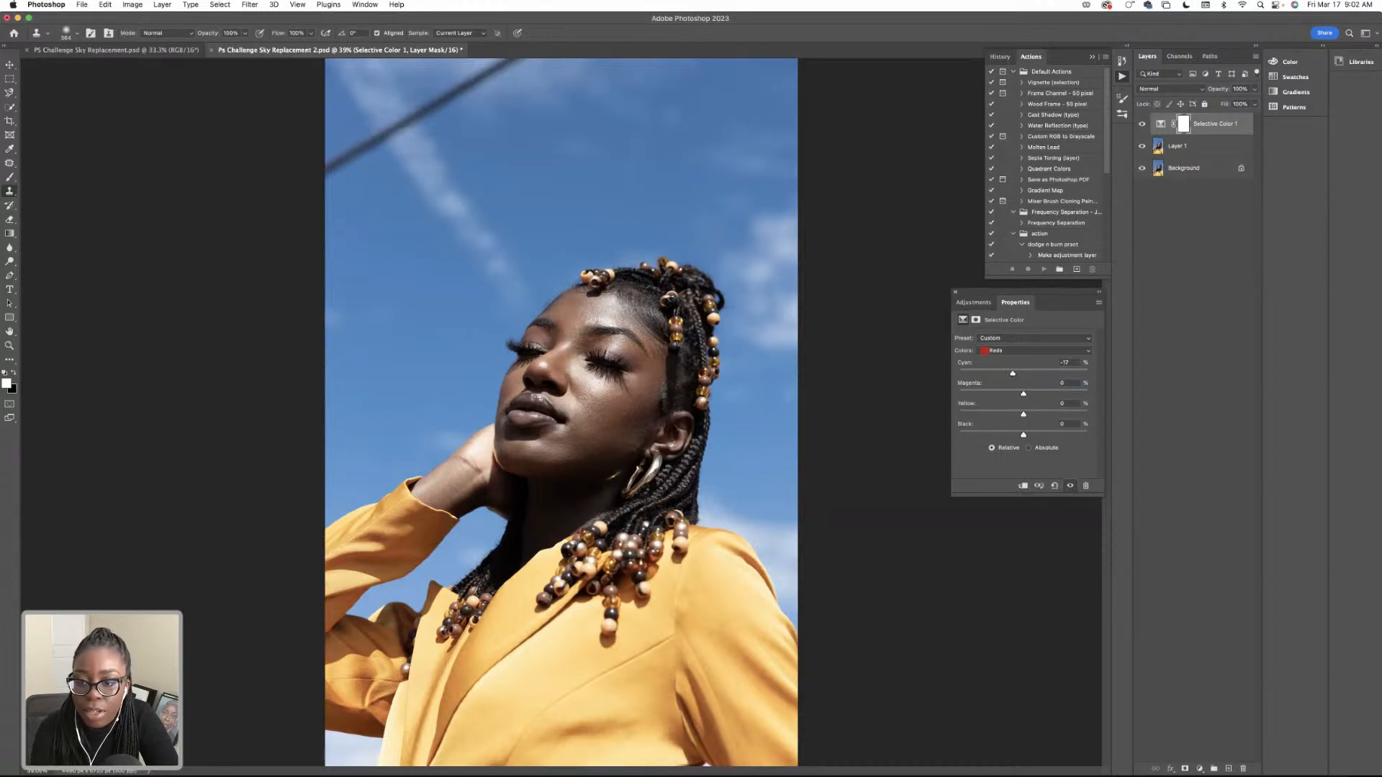
pyautogui.moveTo(1022, 414); pyautogui.dragTo(1027, 414)
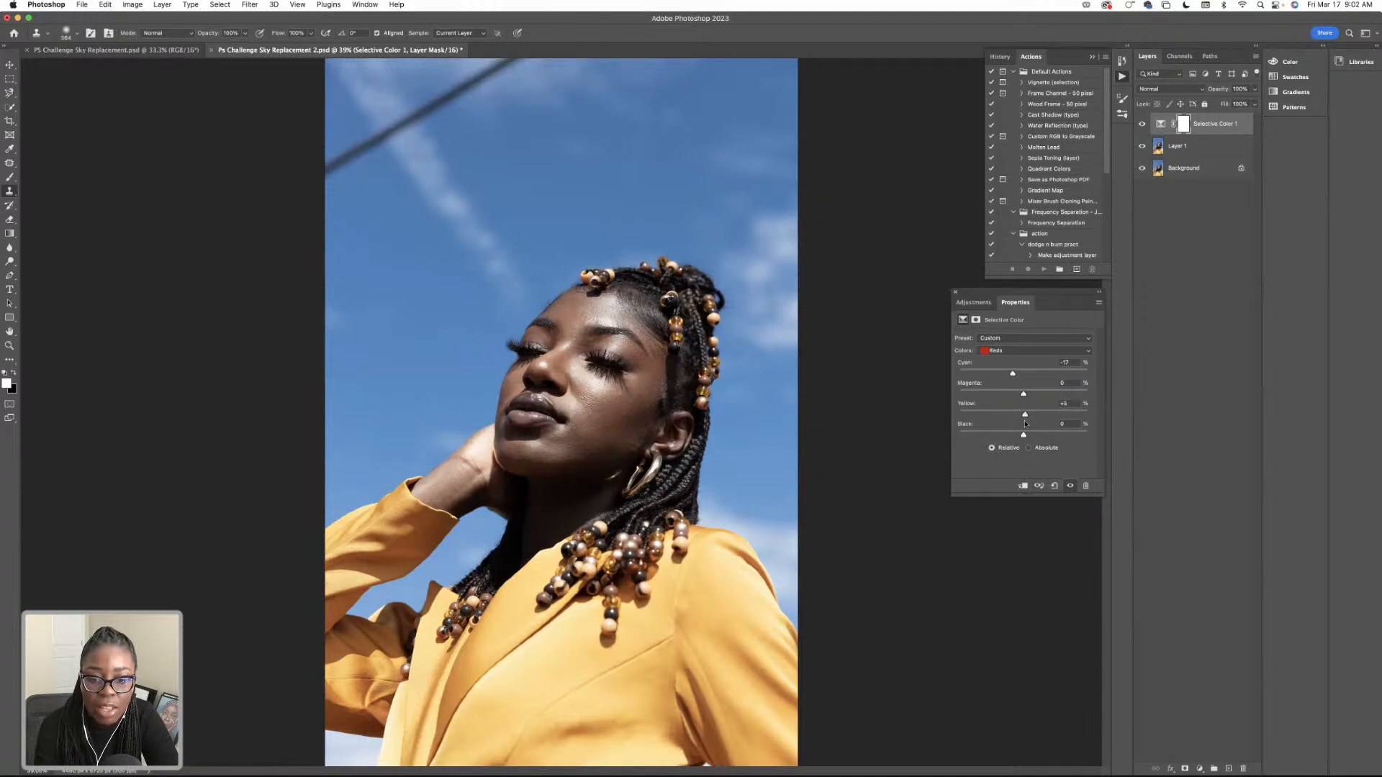
pyautogui.moveTo(1023, 435)
pyautogui.mouseDown()
pyautogui.moveTo(1048, 436)
pyautogui.moveTo(1034, 437)
pyautogui.mouseUp()
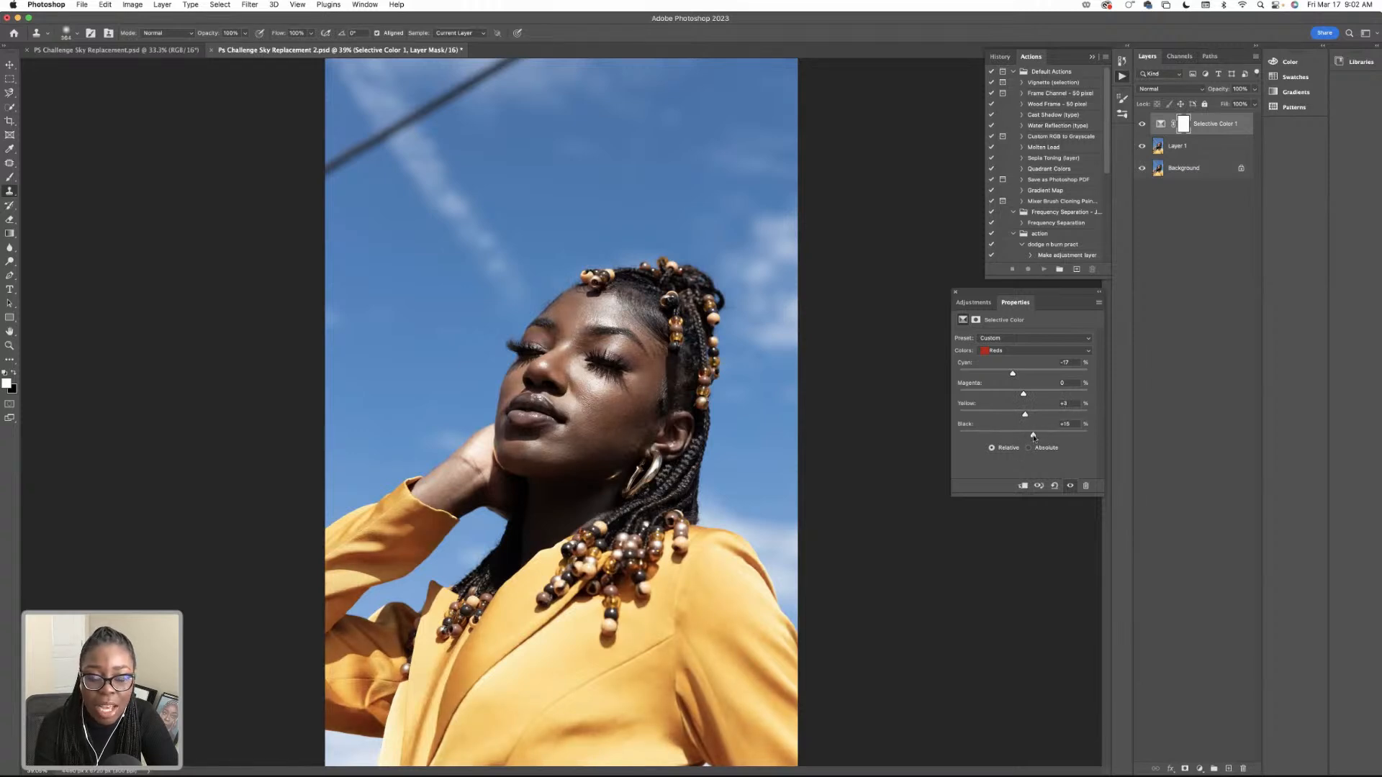
pyautogui.click(1142, 124)
pyautogui.click(1141, 124)
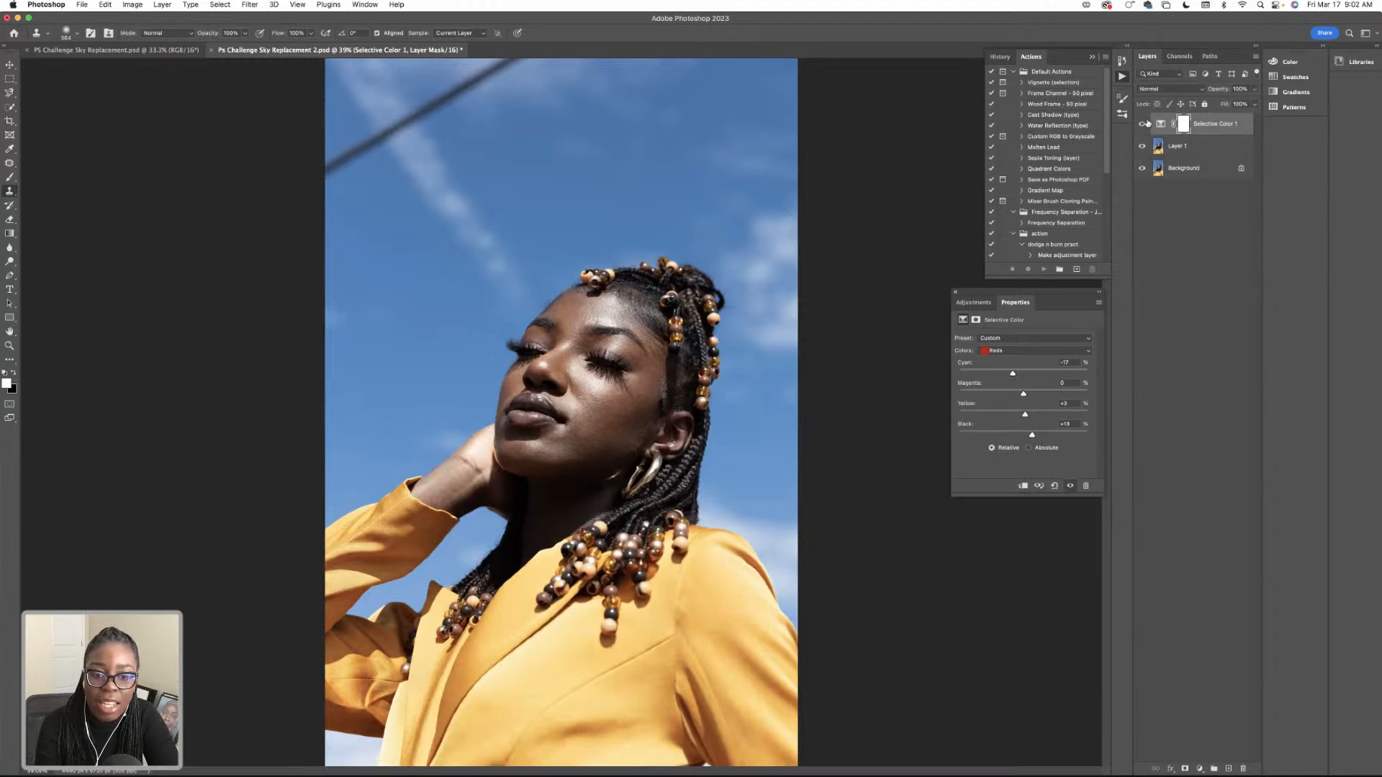
# Try a second Selective Color adjustment layer with the Yellows' cyan at about -16%, and delete that layer.
pyautogui.click(1199, 768)
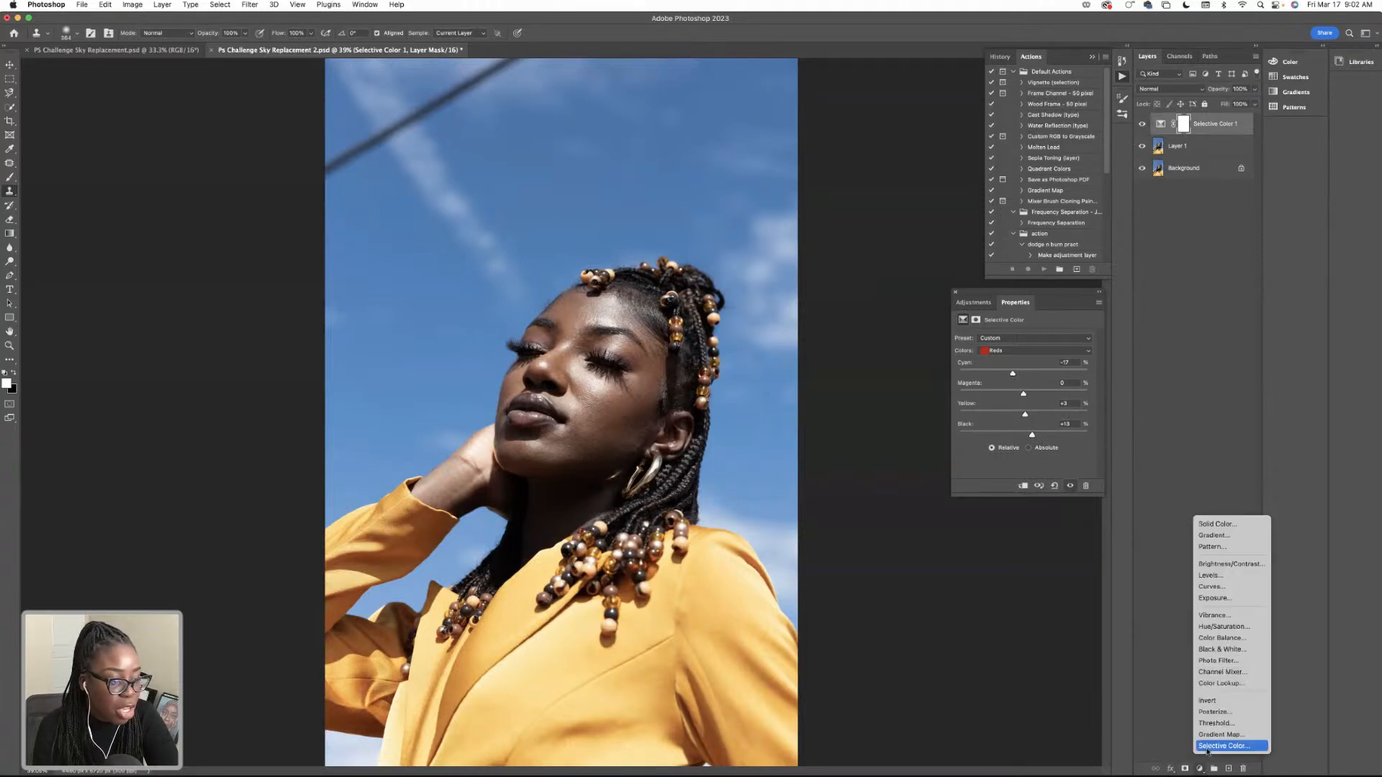
pyautogui.click(1208, 746)
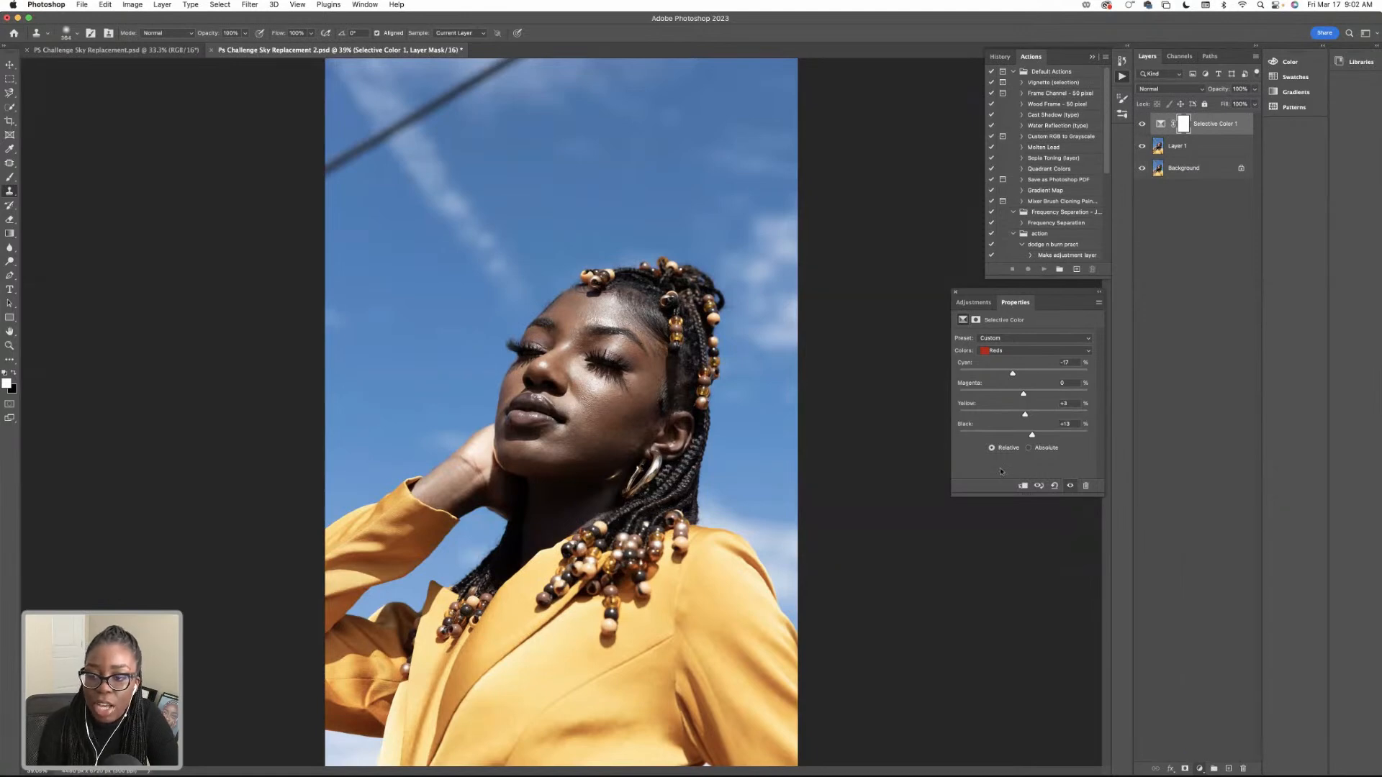
pyautogui.click(1015, 350)
pyautogui.click(1015, 358)
pyautogui.moveTo(1024, 373)
pyautogui.mouseDown()
pyautogui.moveTo(997, 375)
pyautogui.moveTo(1014, 377)
pyautogui.mouseUp()
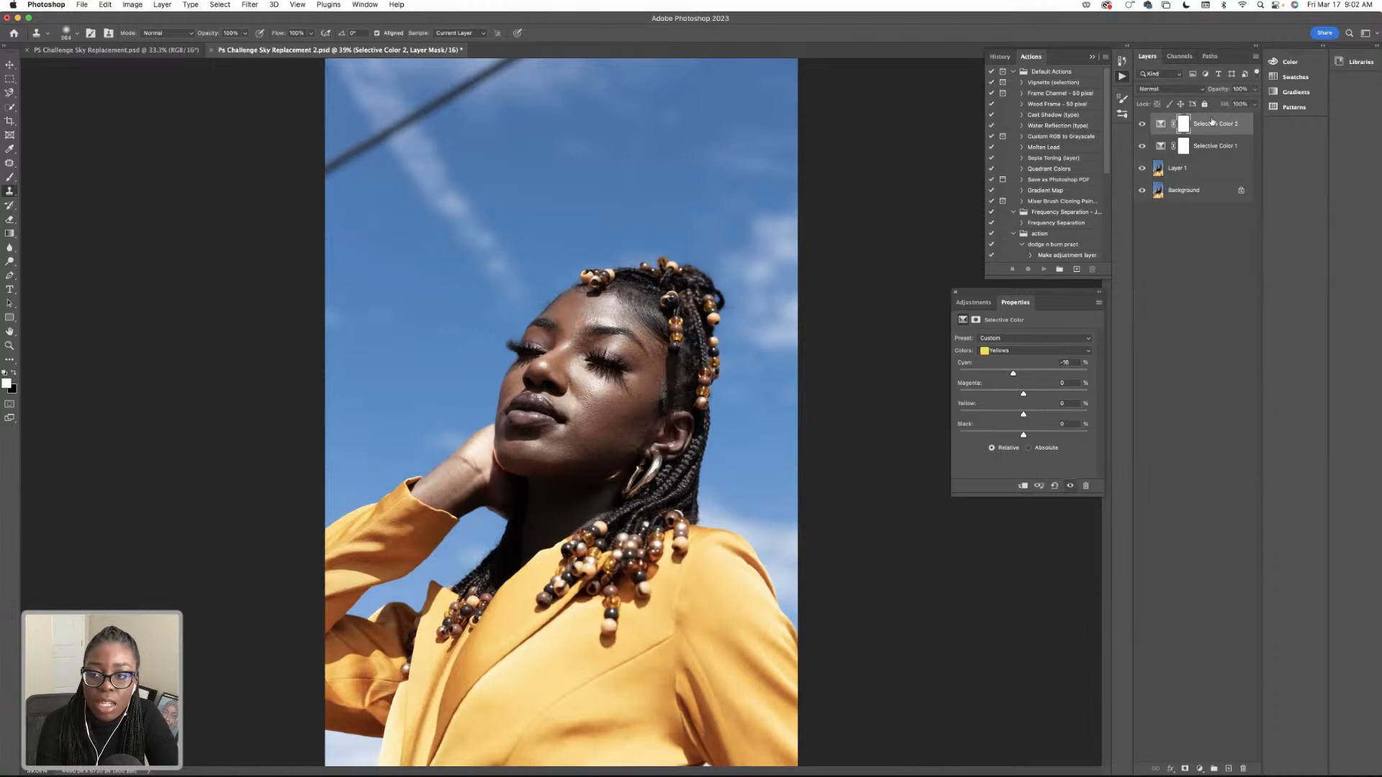
pyautogui.press('super+2')
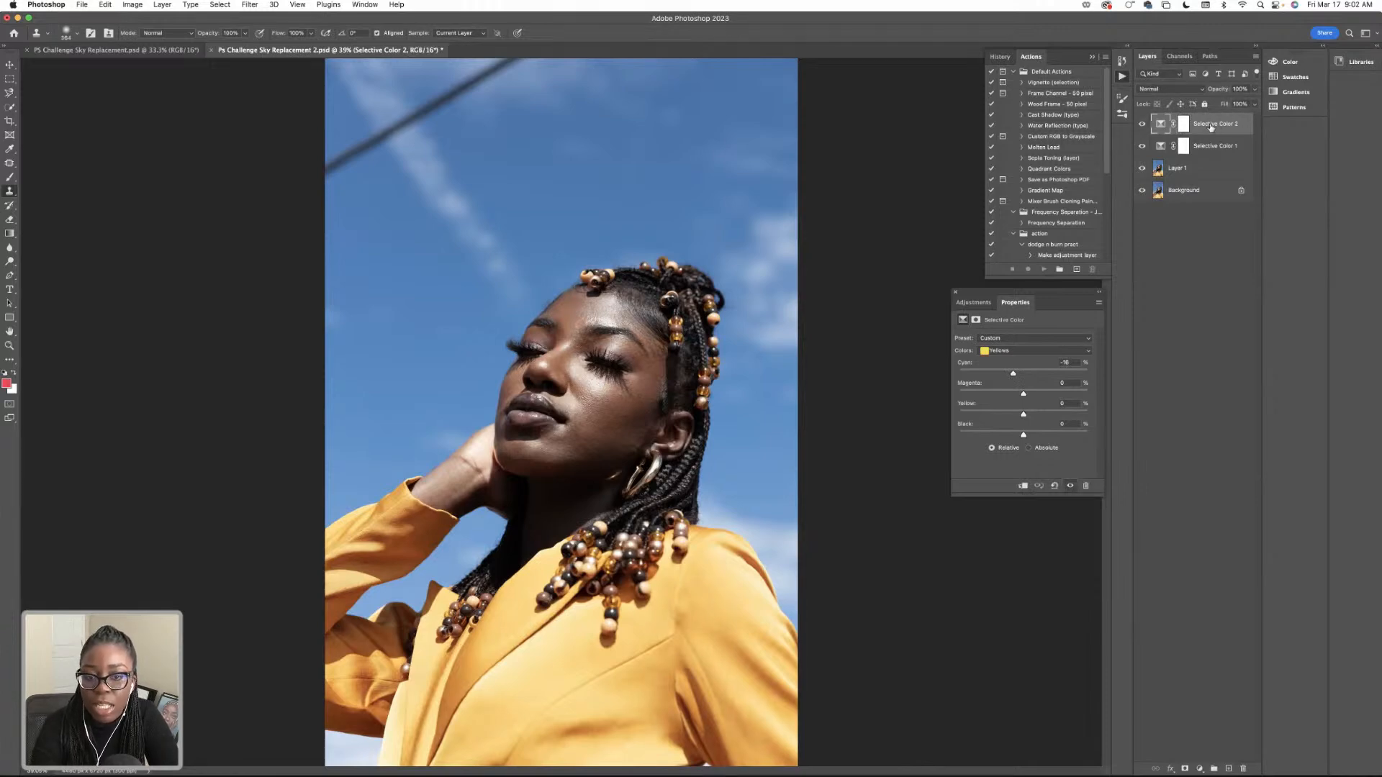
pyautogui.press('BackSpace')
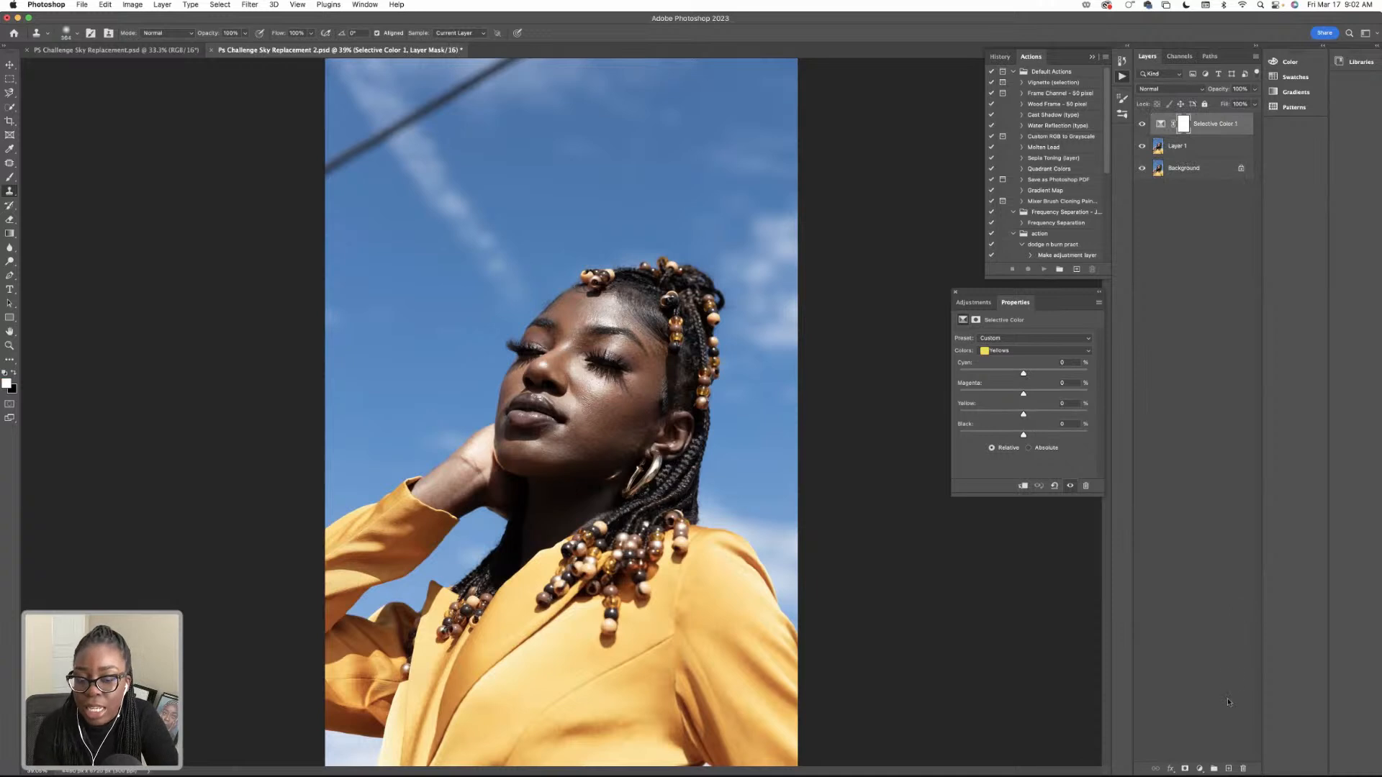
pyautogui.click(1199, 768)
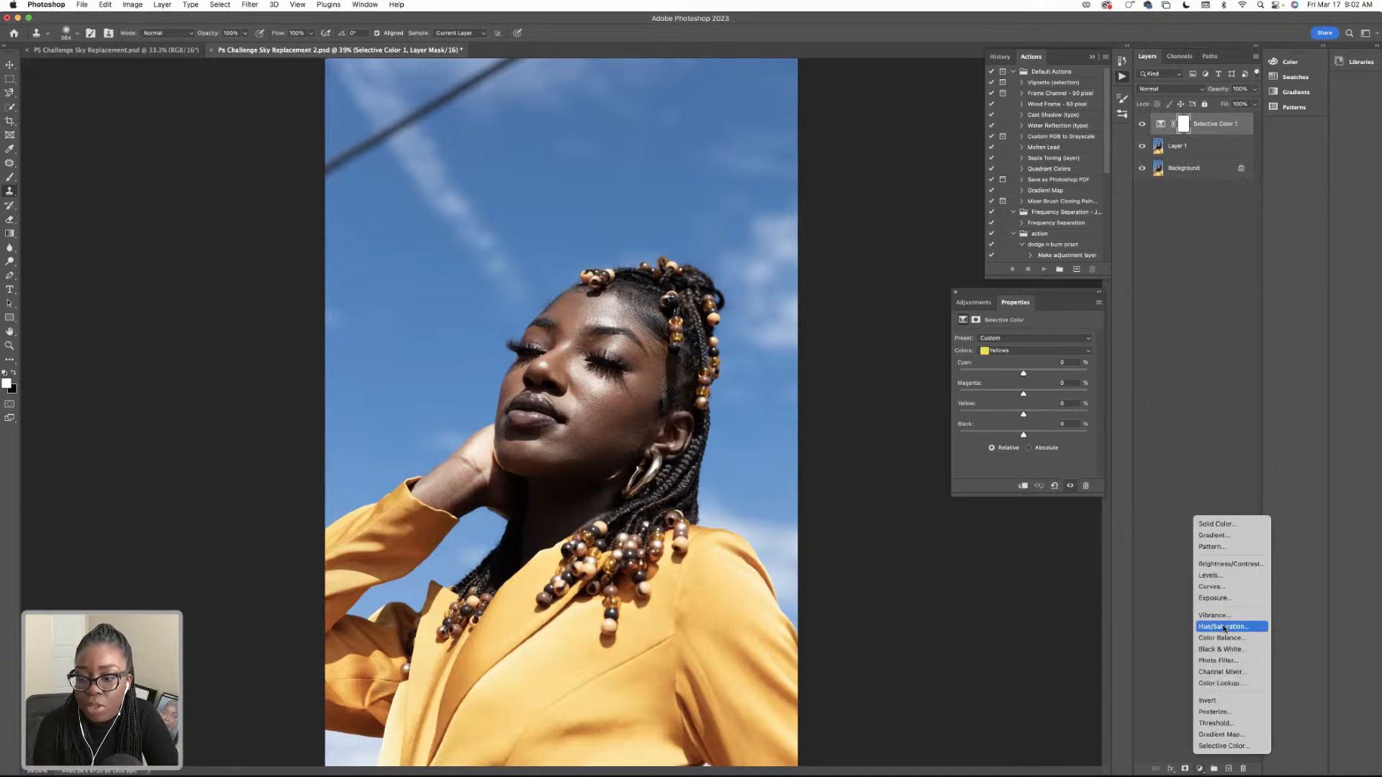
pyautogui.click(1158, 147)
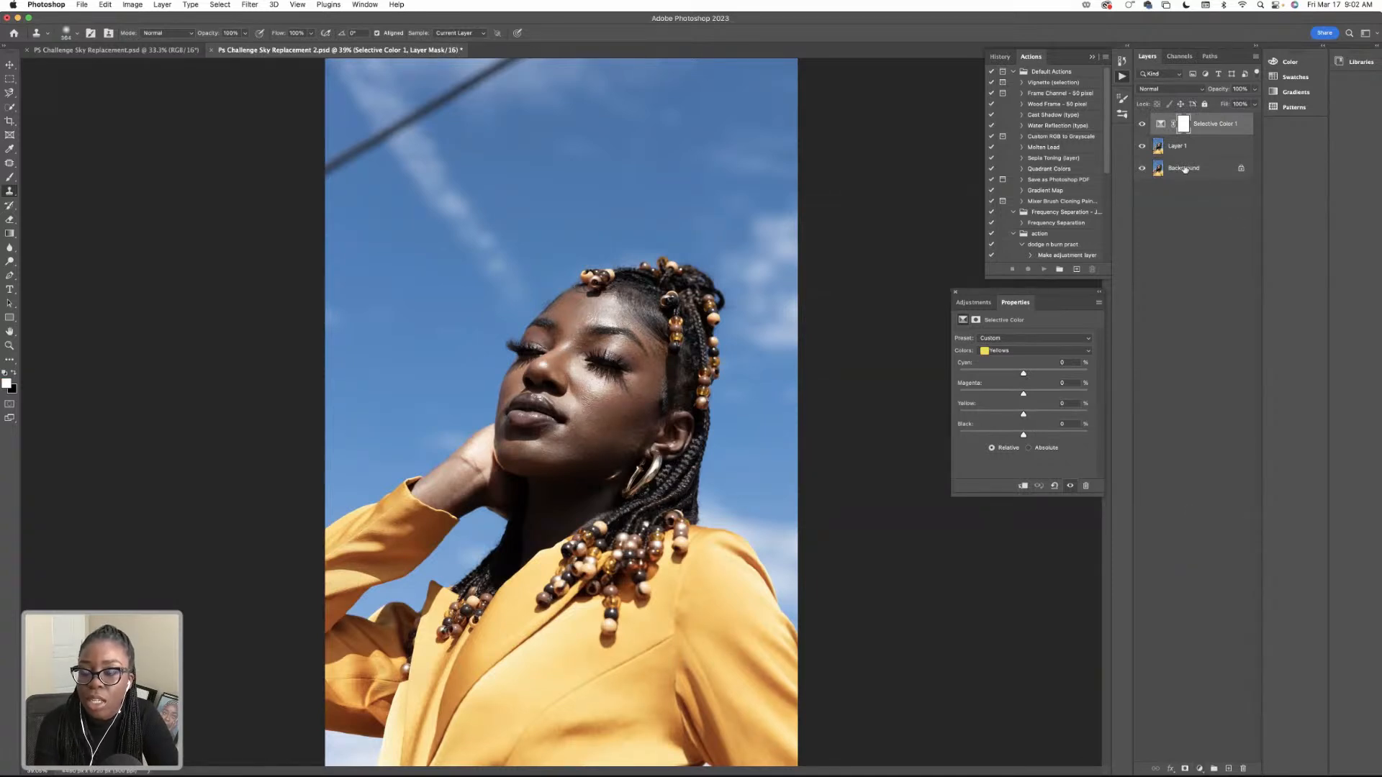
pyautogui.click(1187, 151)
pyautogui.click(1203, 128)
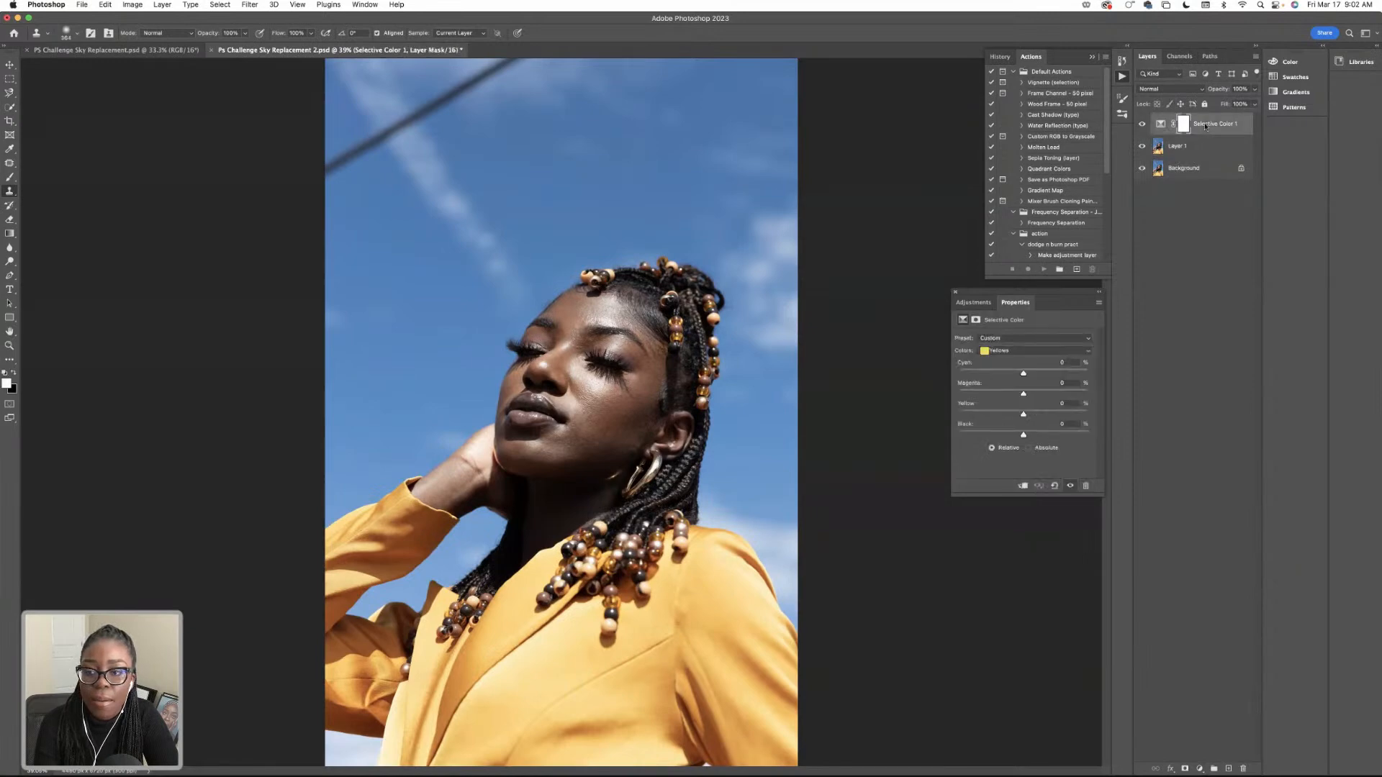
# Select the yellow blazer on Layer 1 with the Quick Selection tool, subtracting the sky patch in the photo's lower-left corner.
pyautogui.click(1188, 146)
pyautogui.click(9, 93)
pyautogui.click(9, 107)
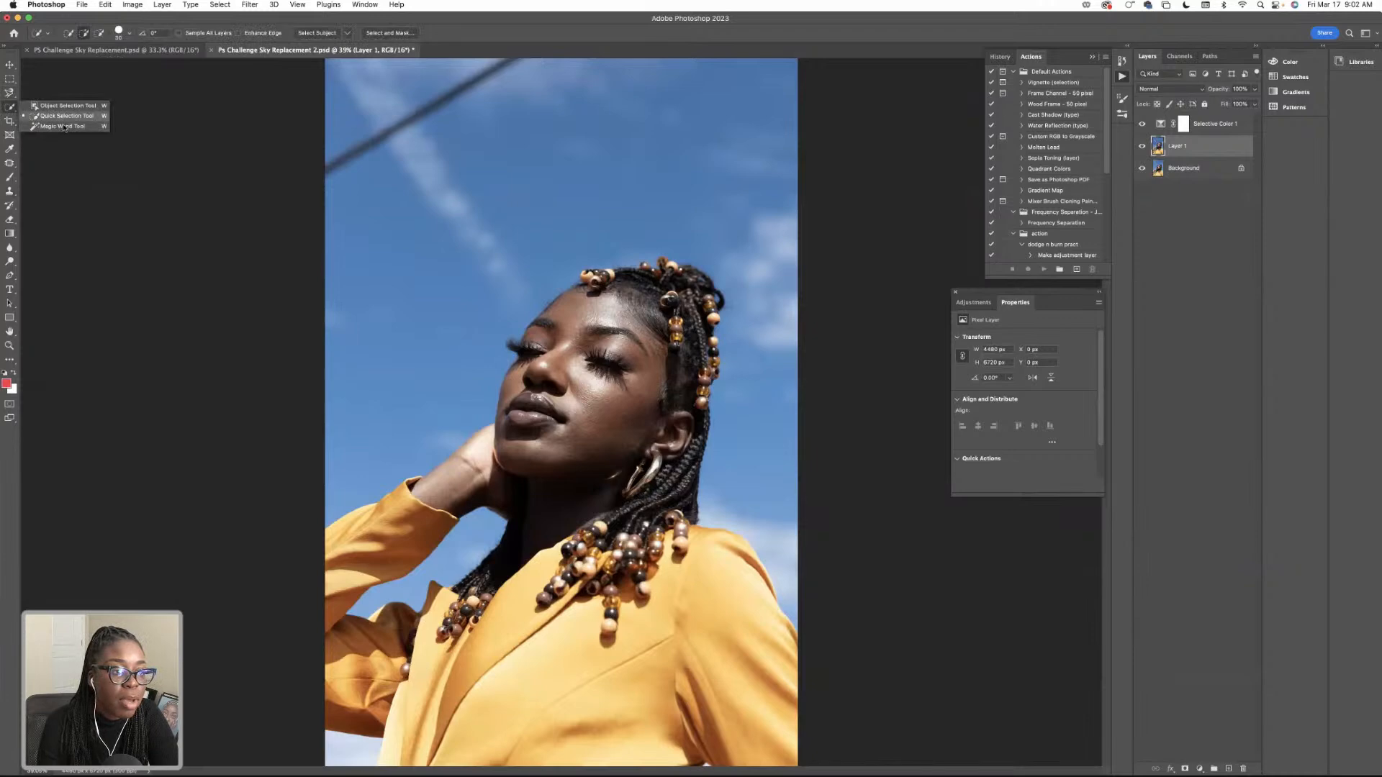
pyautogui.moveTo(718, 547)
pyautogui.mouseDown()
pyautogui.moveTo(651, 650)
pyautogui.moveTo(477, 683)
pyautogui.moveTo(463, 661)
pyautogui.moveTo(392, 687)
pyautogui.moveTo(345, 665)
pyautogui.moveTo(344, 576)
pyautogui.moveTo(382, 534)
pyautogui.mouseUp()
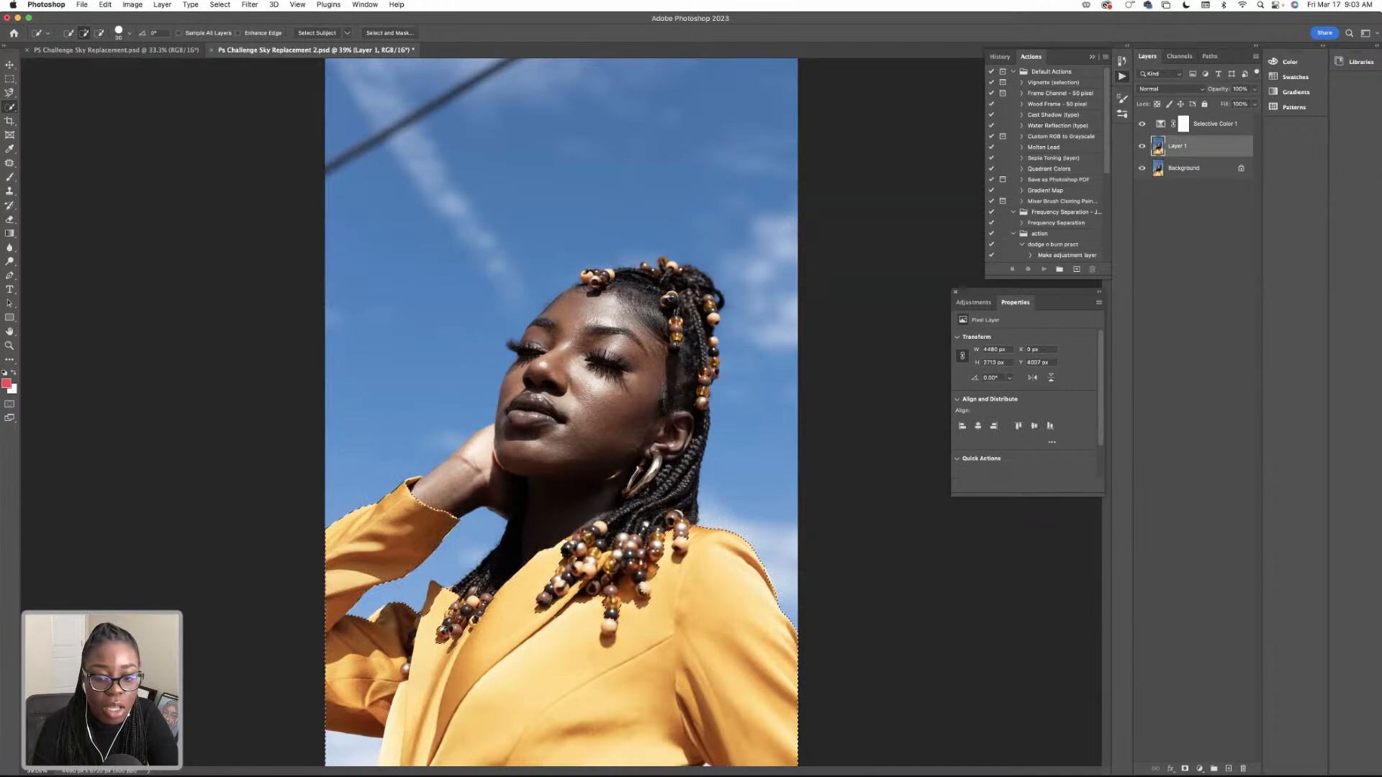
pyautogui.click(99, 33)
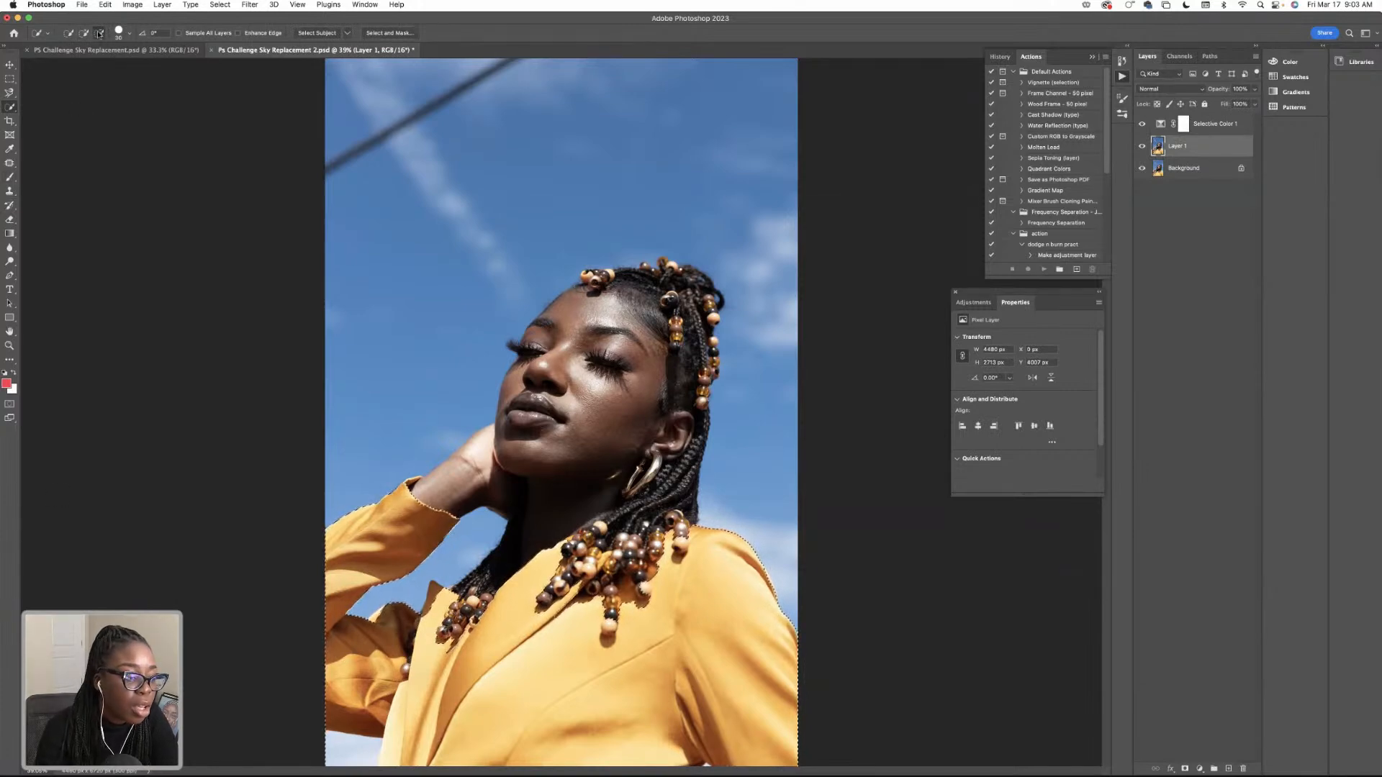
pyautogui.click(336, 761)
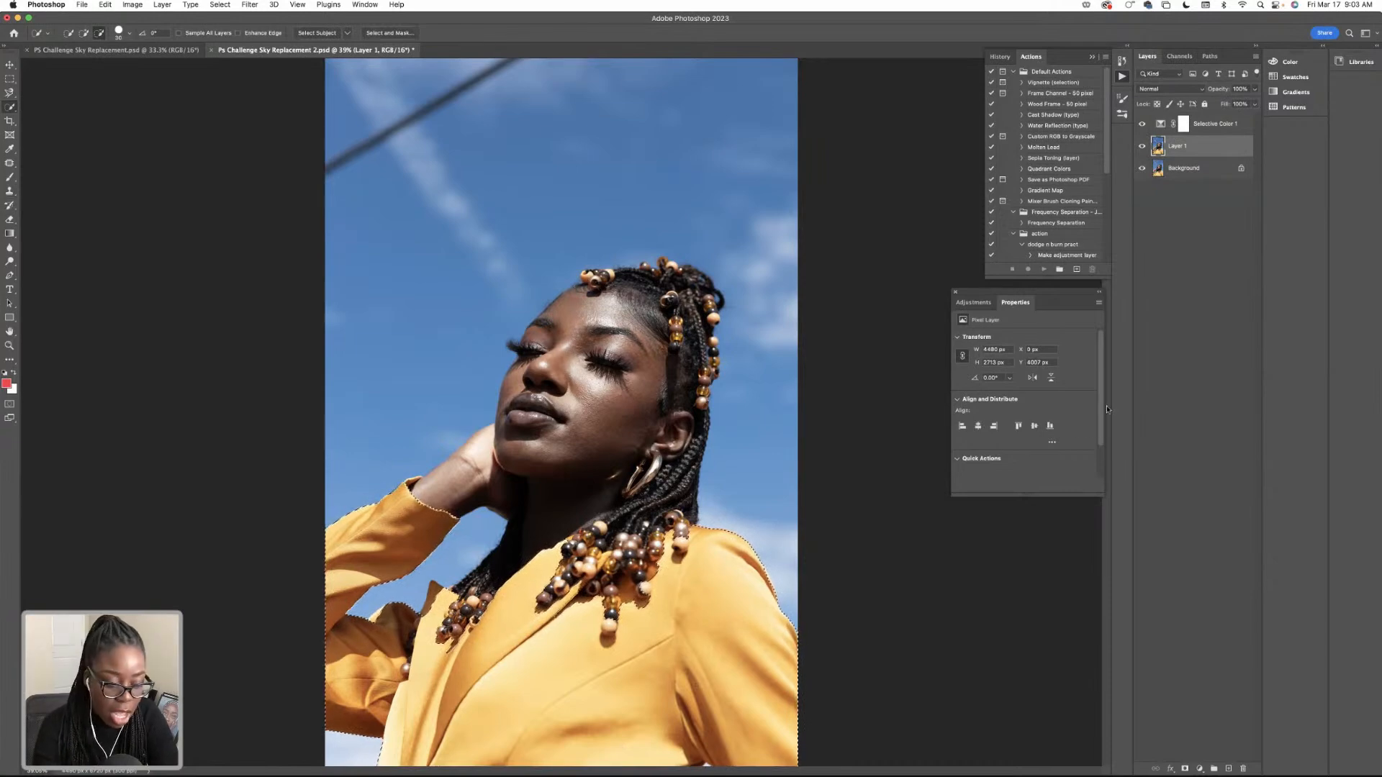
# Add a Hue/Saturation adjustment layer masked to the blazer selection and place it above the Selective Color layer.
pyautogui.click(1198, 769)
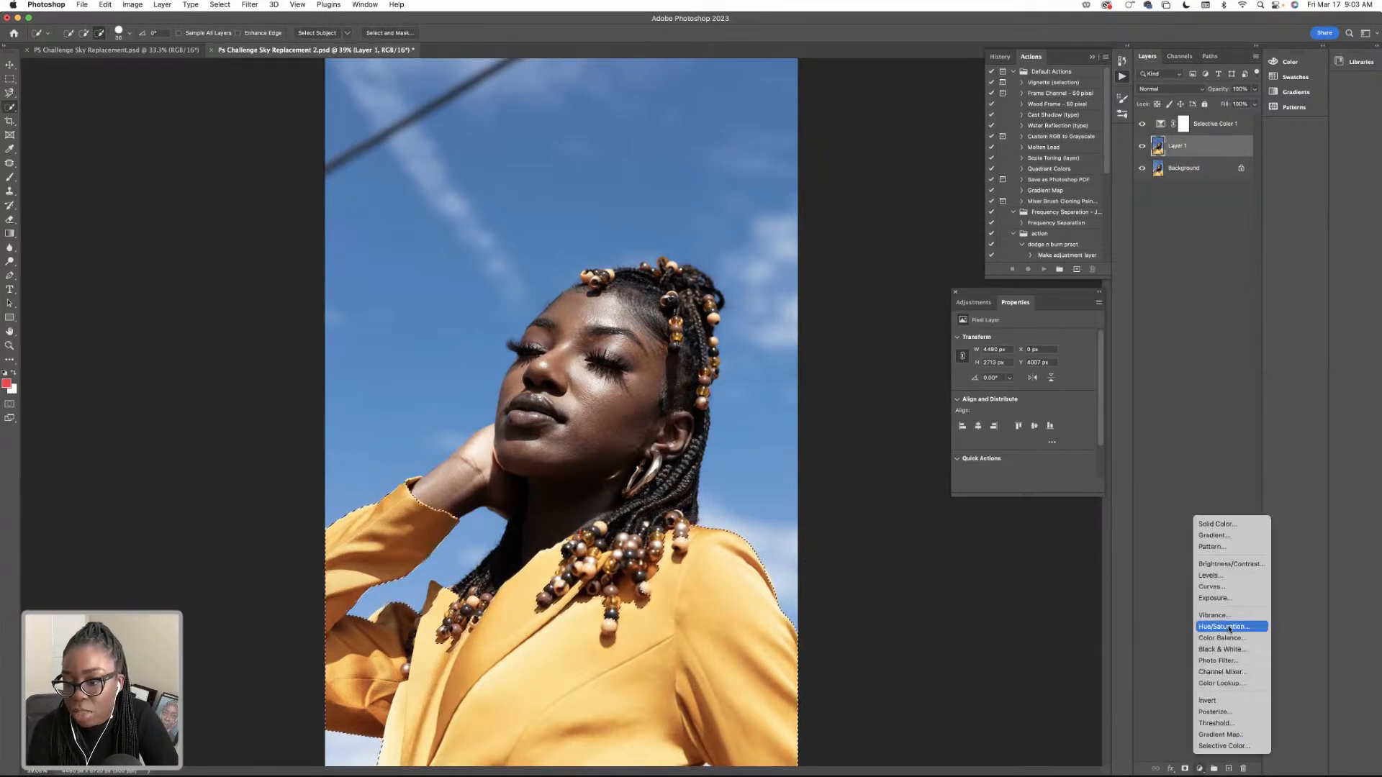
pyautogui.click(1223, 628)
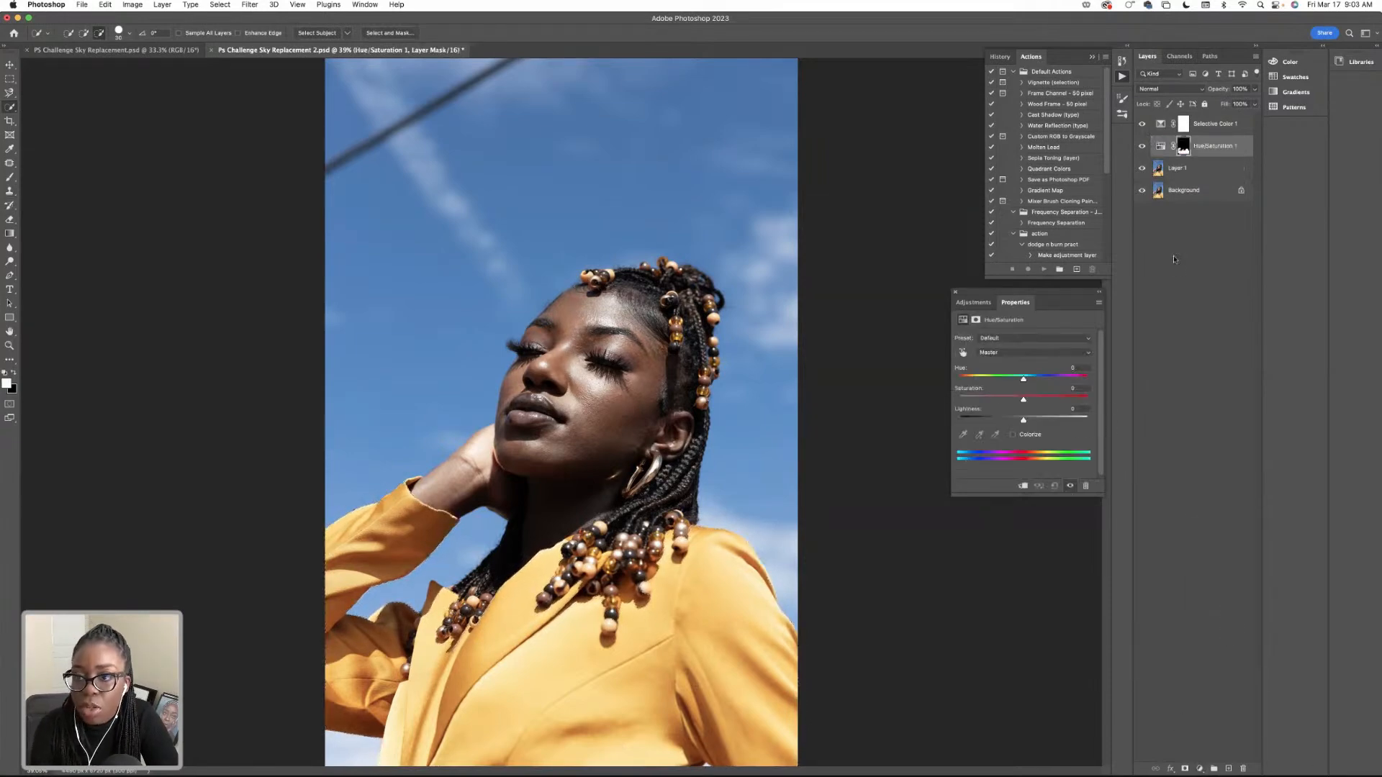
pyautogui.moveTo(1200, 112); pyautogui.dragTo(1201, 114)
pyautogui.click(1200, 128)
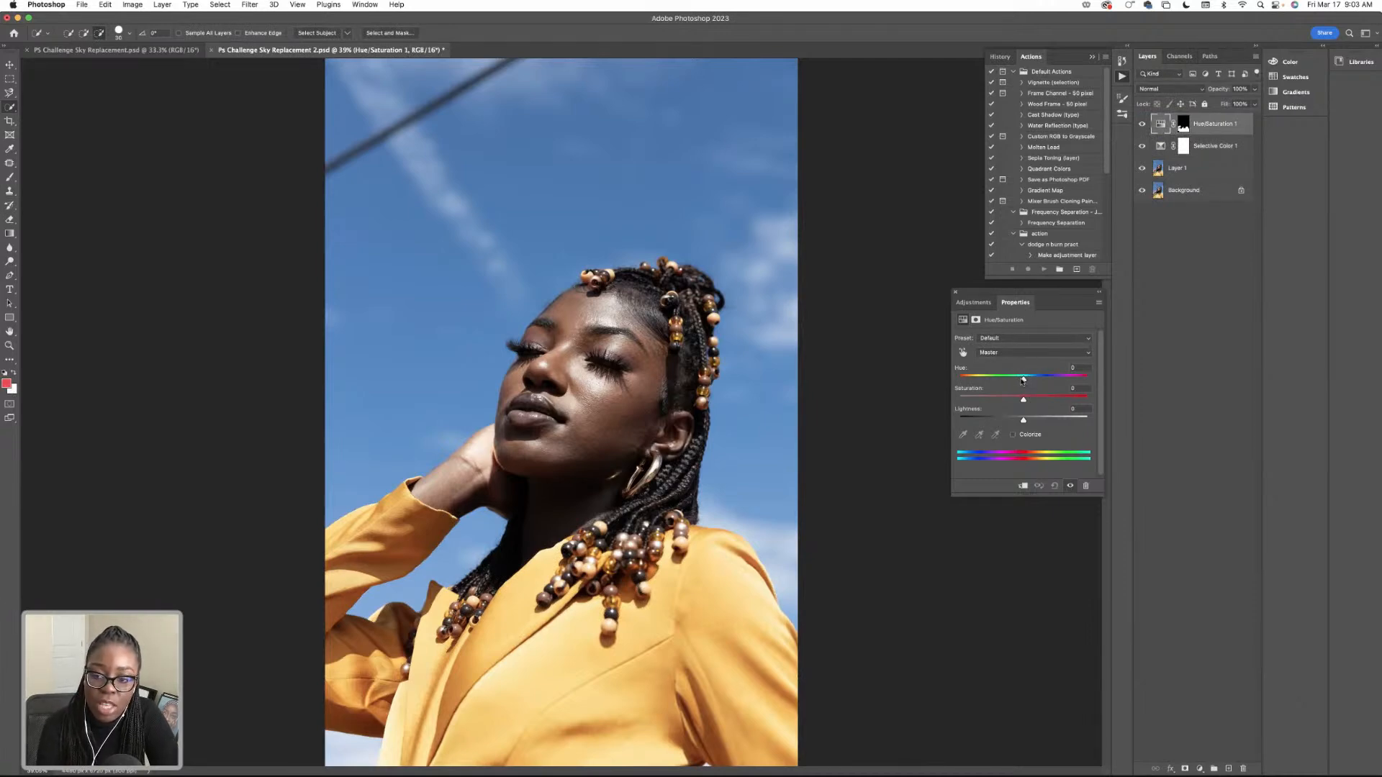
# Try a Master hue of +14 on the blazer's Hue/Saturation layer, and undo the change.
pyautogui.moveTo(1023, 380)
pyautogui.mouseDown()
pyautogui.moveTo(941, 387)
pyautogui.moveTo(1034, 390)
pyautogui.mouseUp()
pyautogui.click(1043, 380)
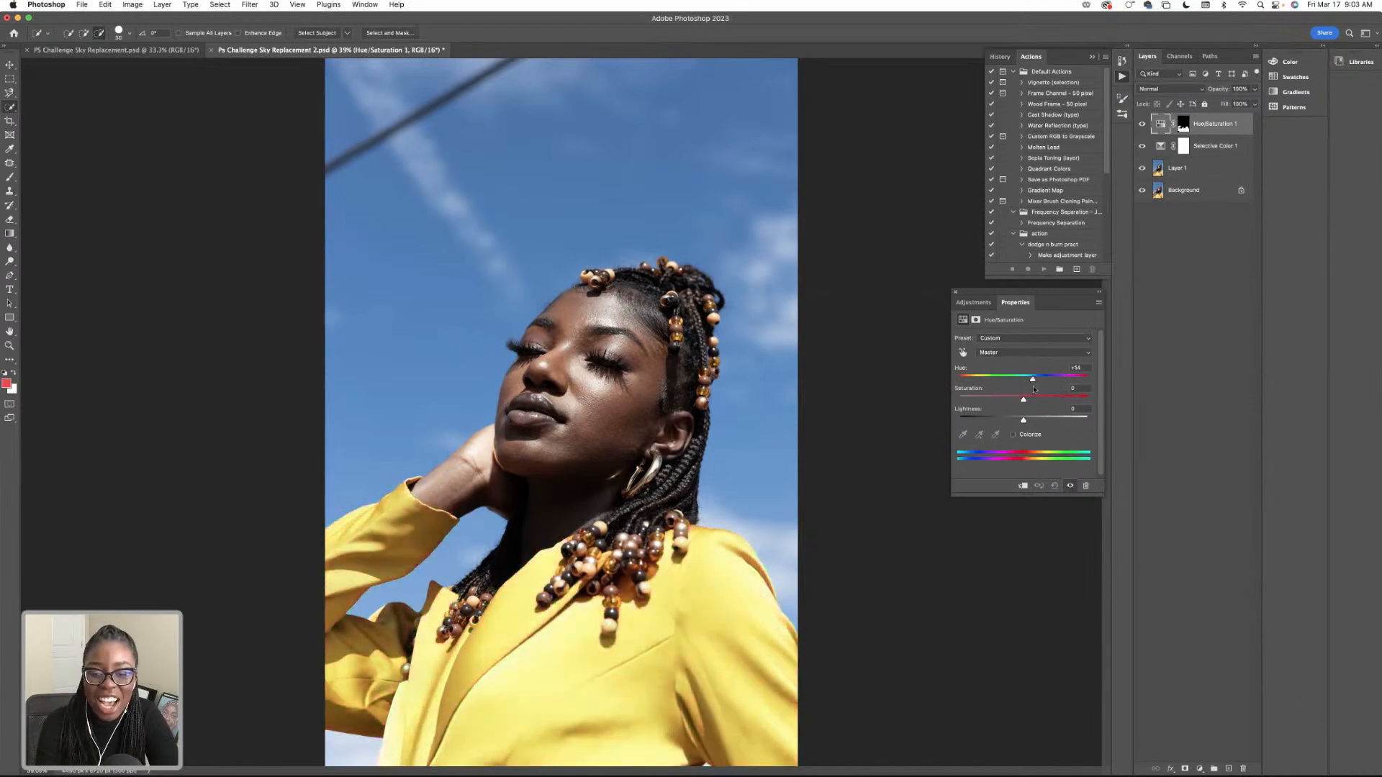
pyautogui.press('super+z')
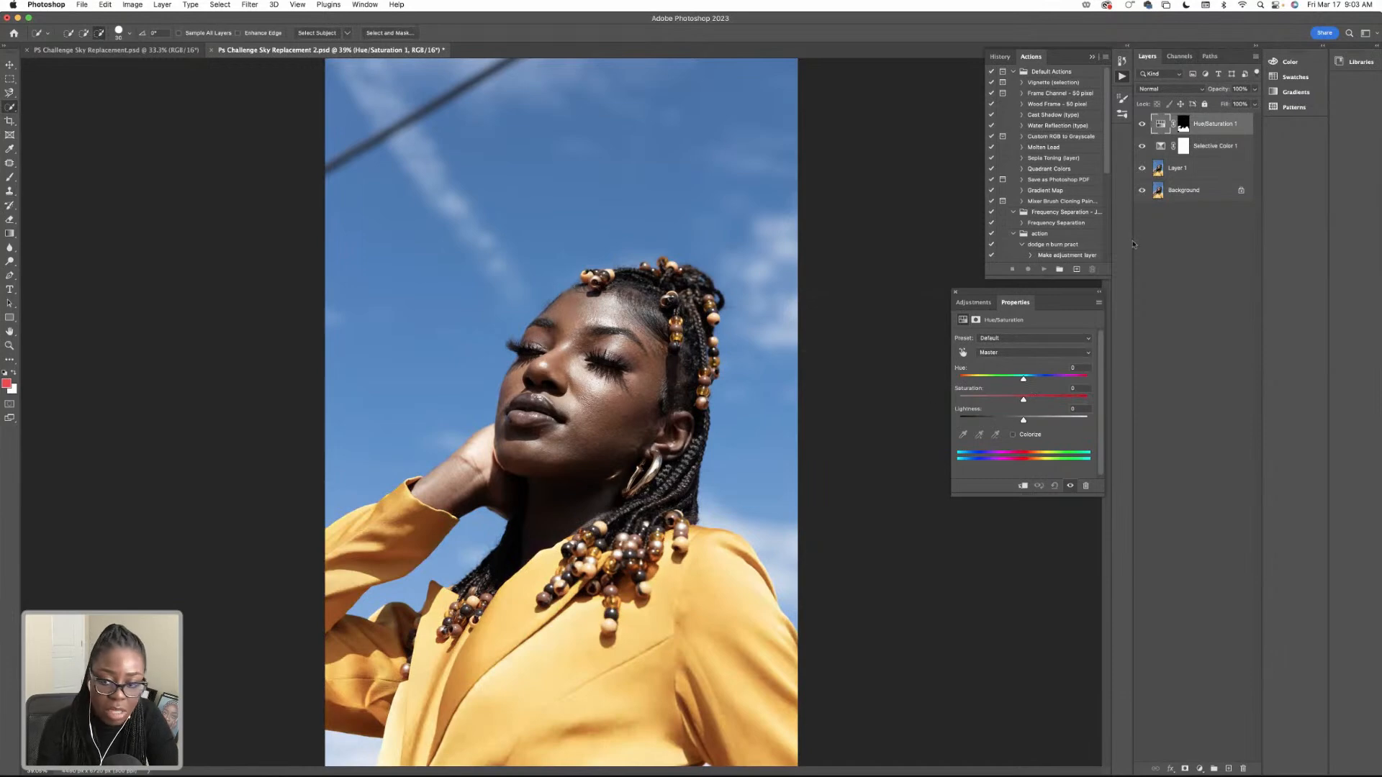
# Set the blazer's Yellows to hue +10, saturation +8 and lightness +1, and compare the blazer with and without the adjustment.
pyautogui.click(1018, 352)
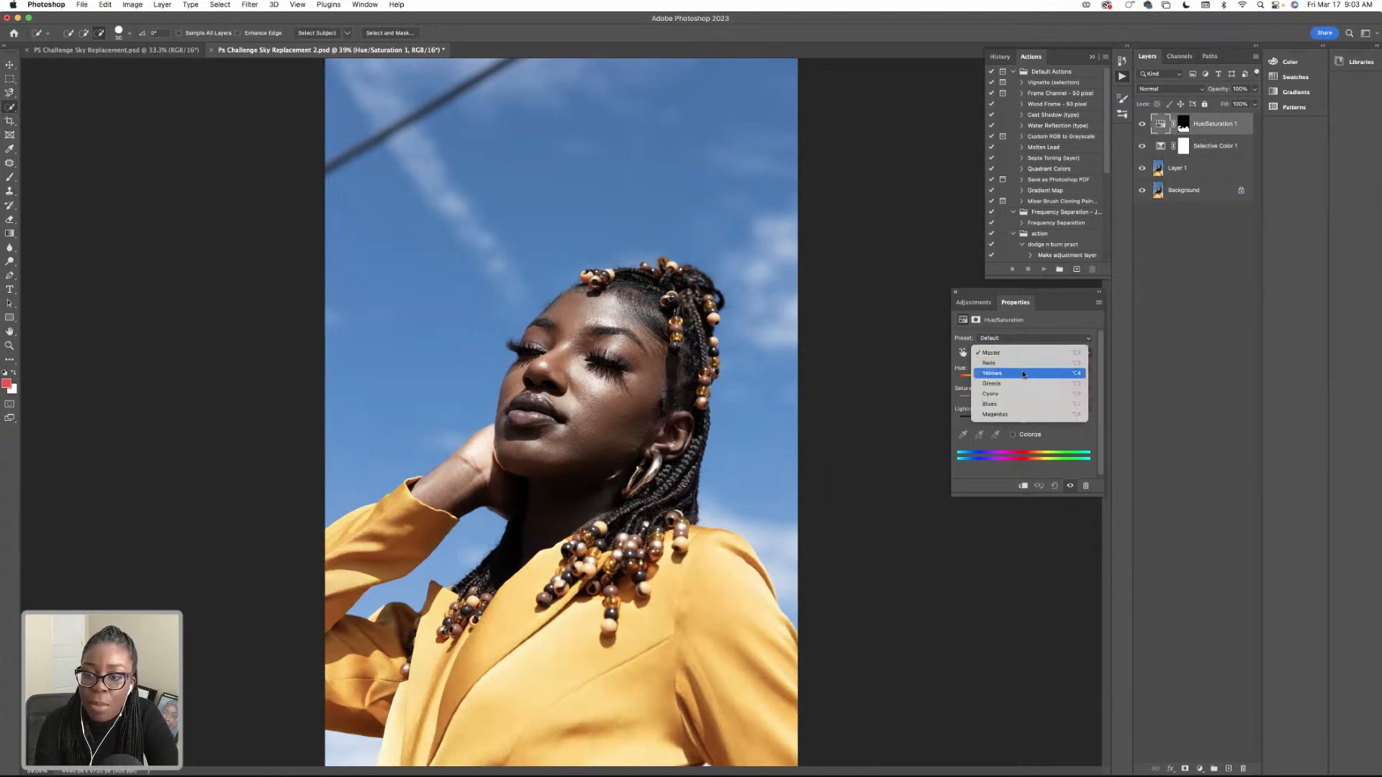
pyautogui.click(1022, 374)
pyautogui.moveTo(1022, 379)
pyautogui.mouseDown()
pyautogui.moveTo(1036, 379)
pyautogui.moveTo(1031, 401)
pyautogui.mouseUp()
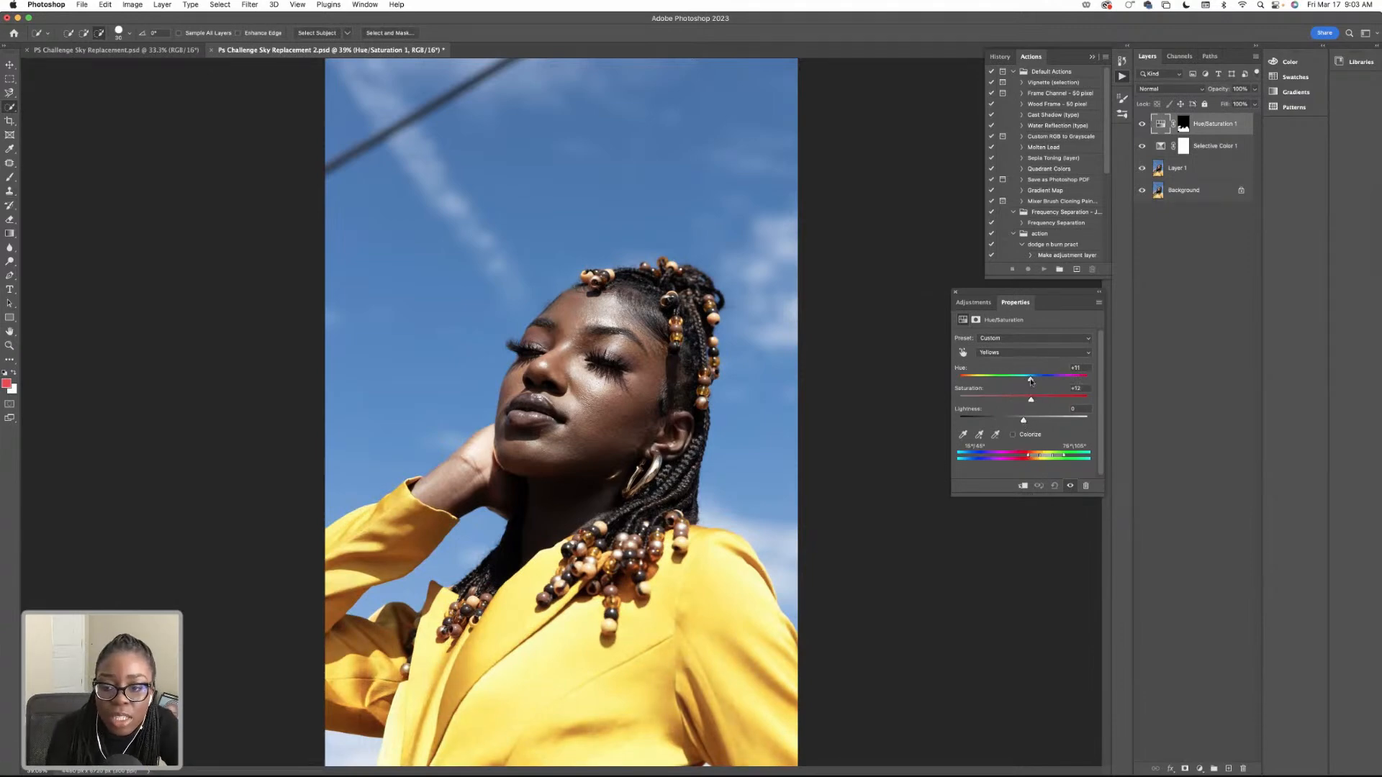
pyautogui.moveTo(1031, 402)
pyautogui.mouseDown()
pyautogui.moveTo(1006, 422)
pyautogui.moveTo(1026, 423)
pyautogui.mouseUp()
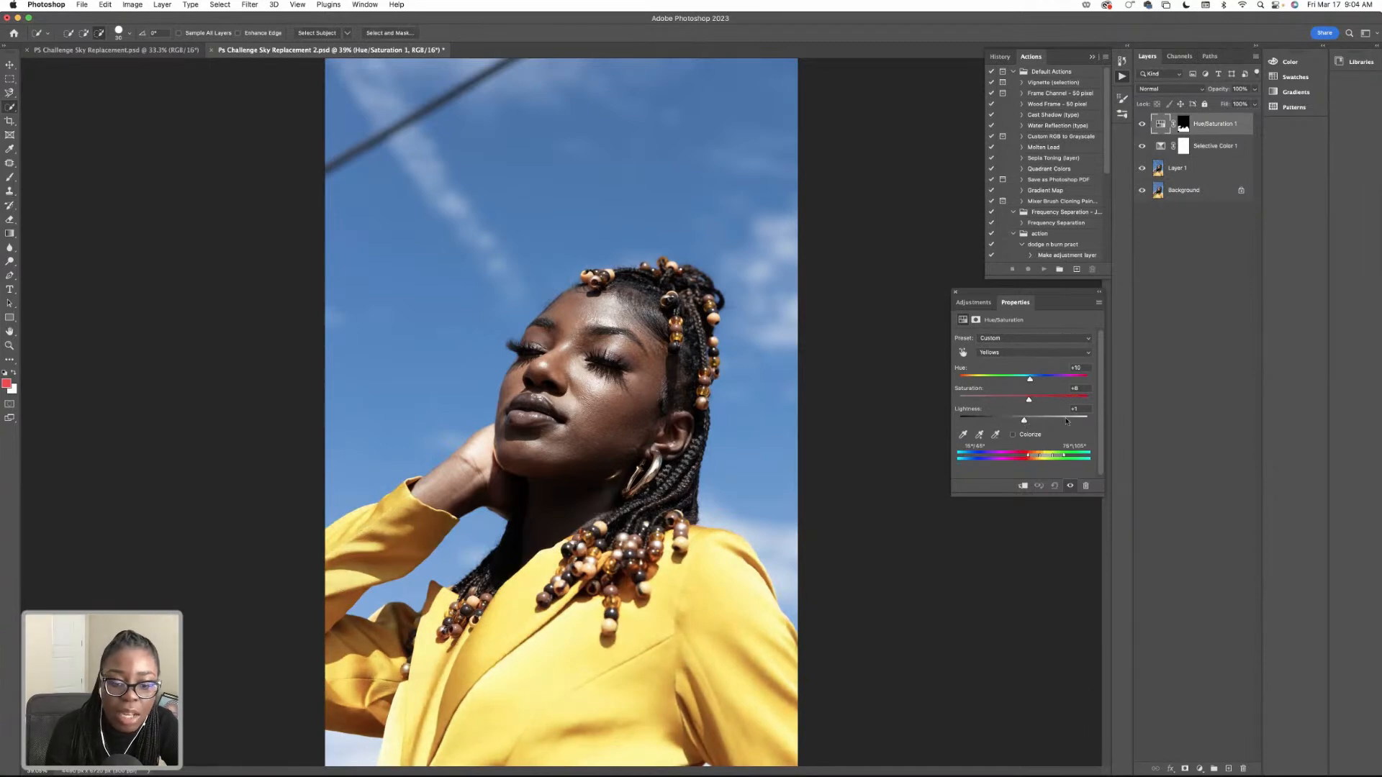
pyautogui.click(1142, 126)
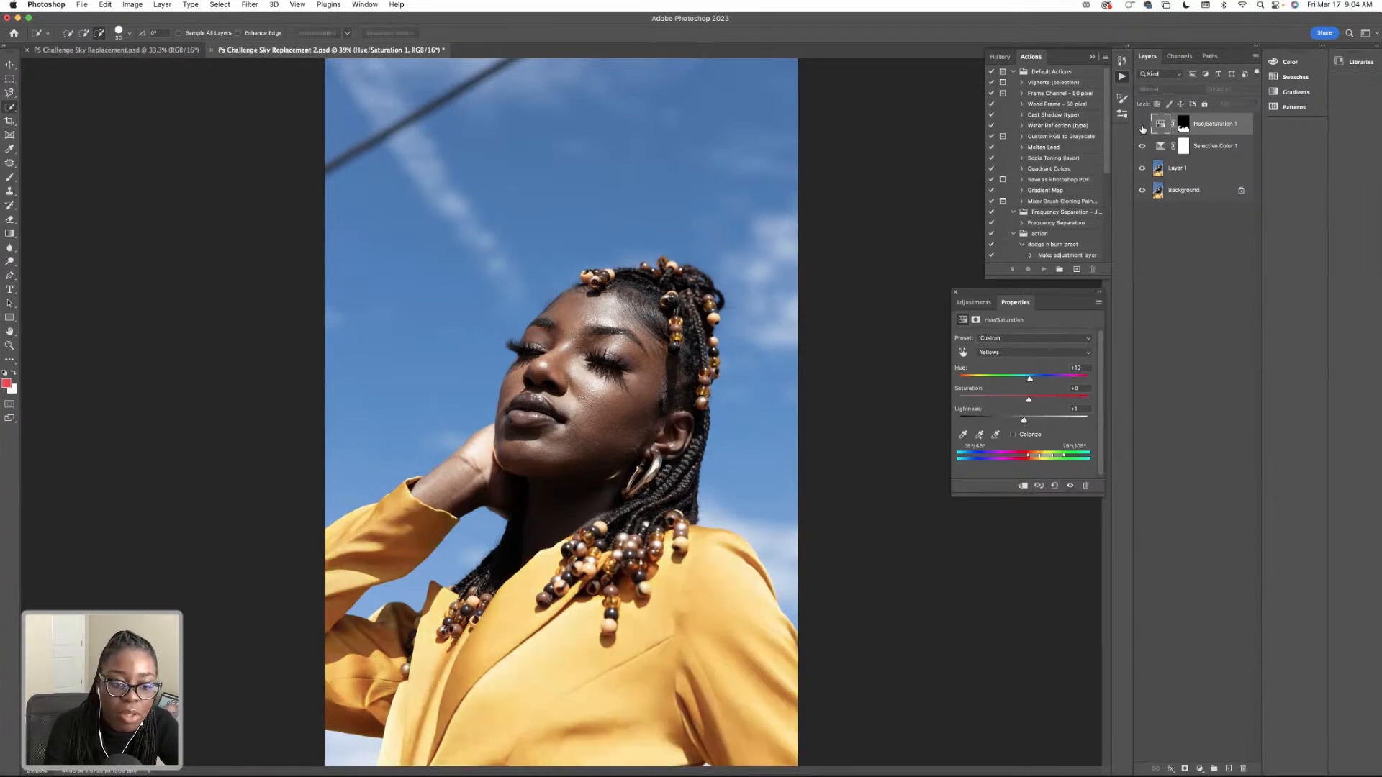
pyautogui.click(1142, 126)
pyautogui.click(1142, 126)
pyautogui.click(1142, 125)
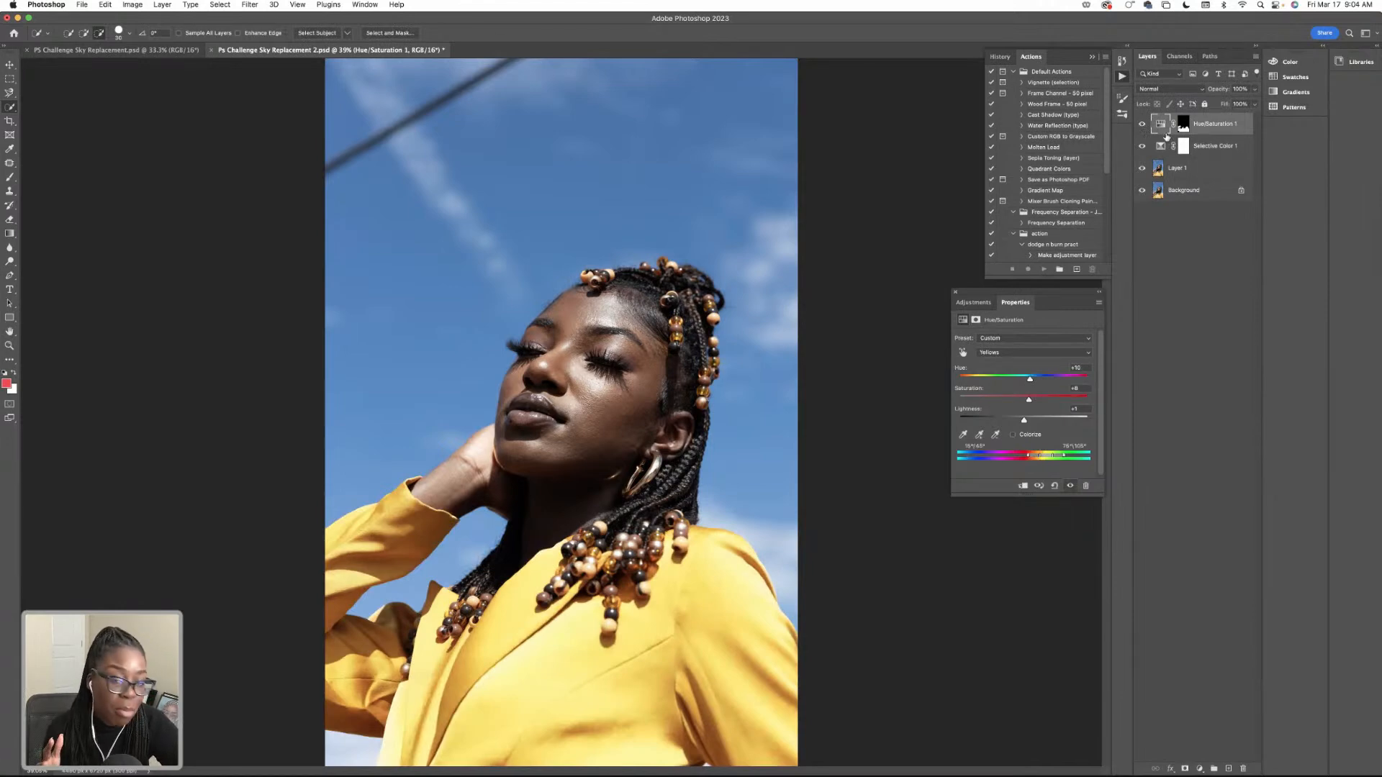
# Run the recorded dodge and burn action above Layer 1, and select the dodge layer inside the resulting group.
pyautogui.click(1183, 146)
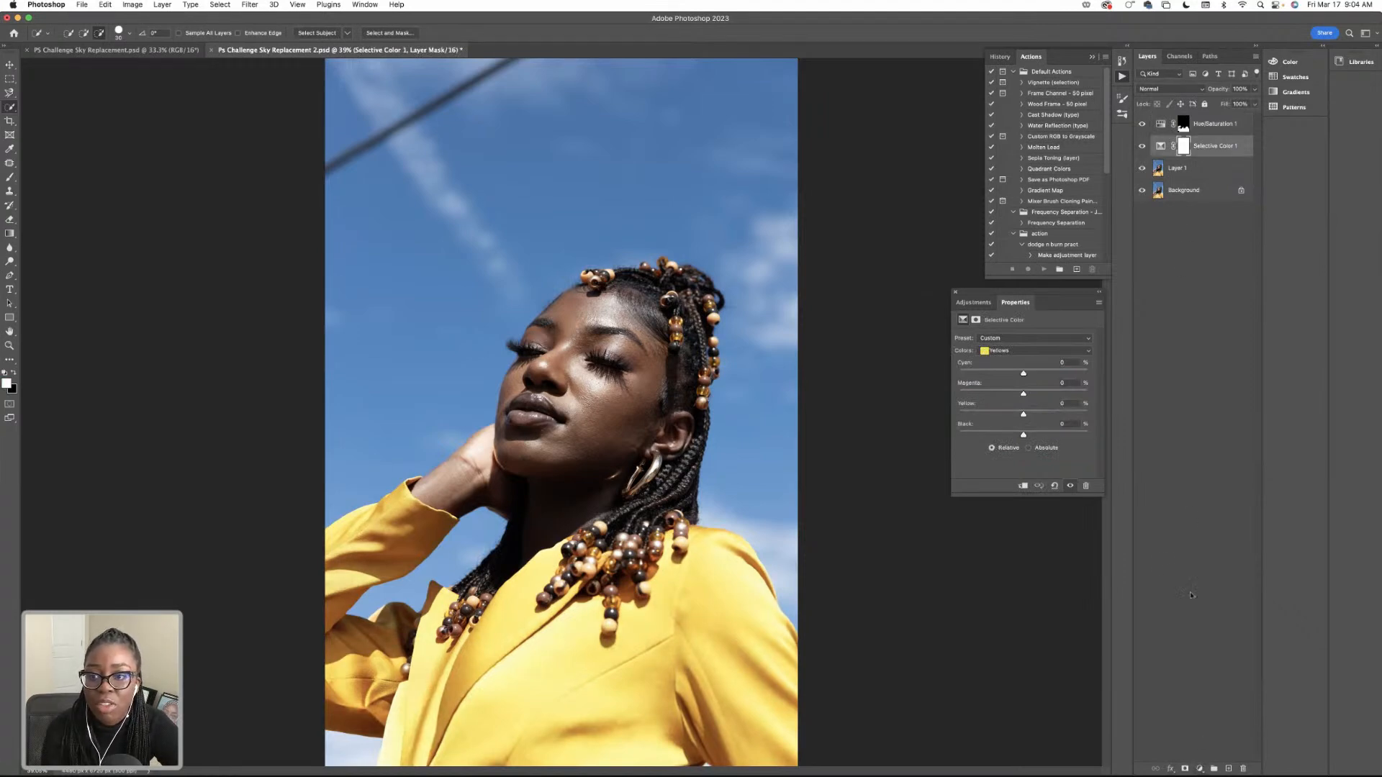
pyautogui.click(1179, 167)
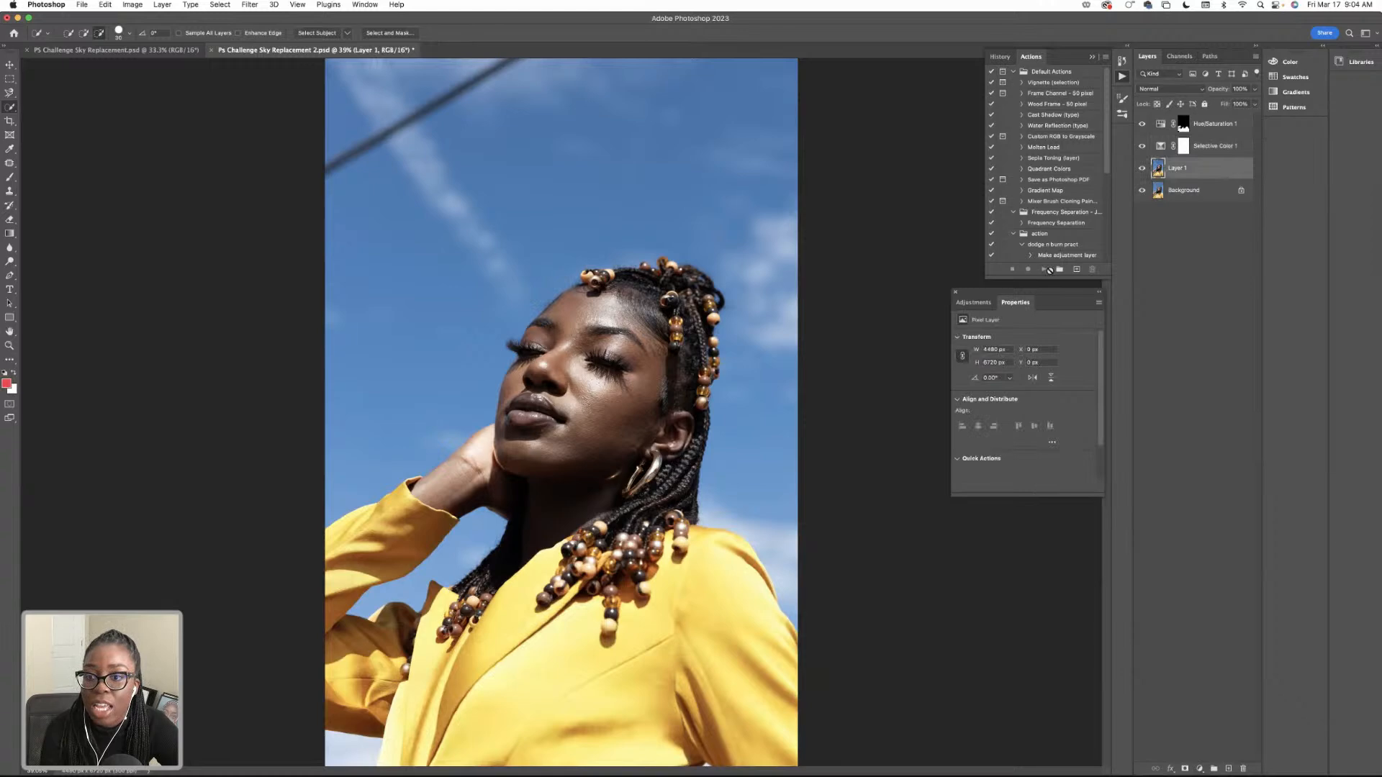
pyautogui.click(1045, 245)
pyautogui.click(1044, 269)
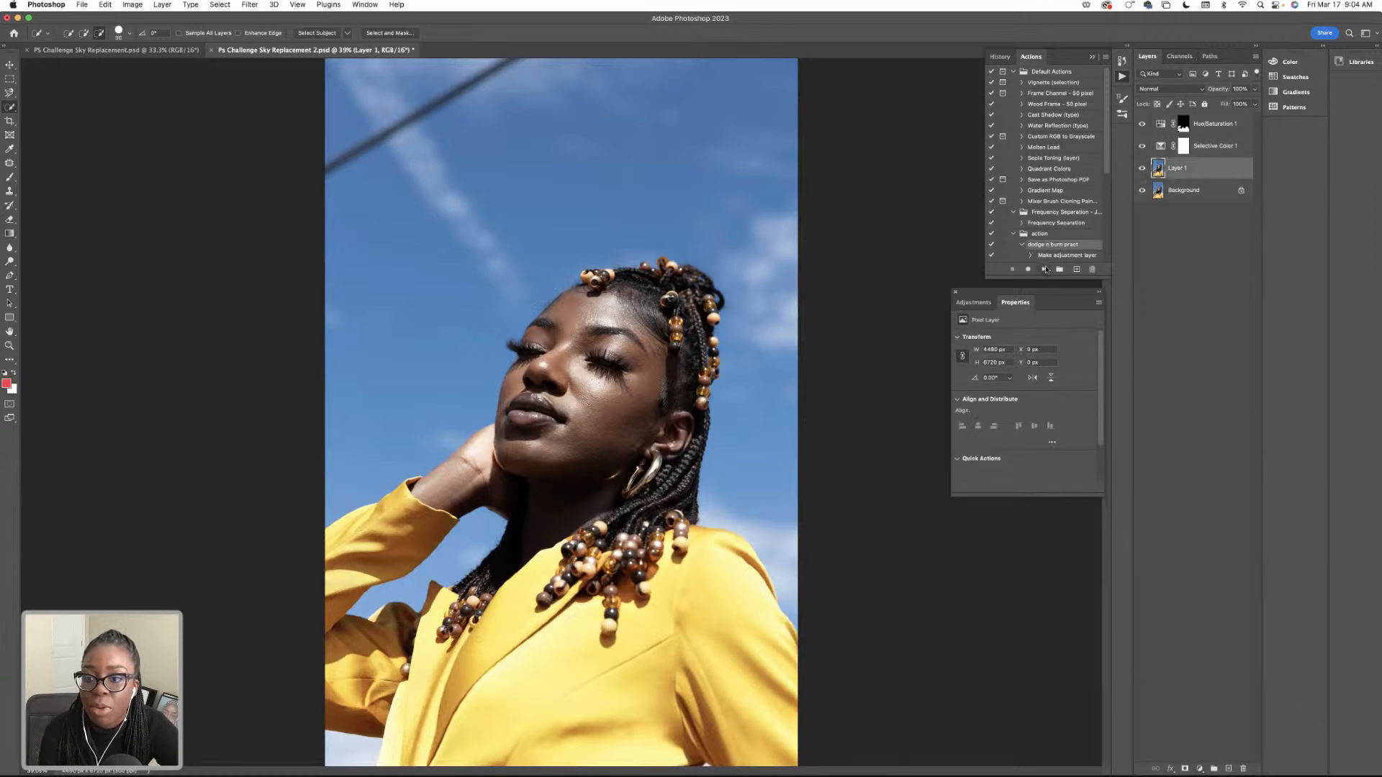
pyautogui.click(748, 263)
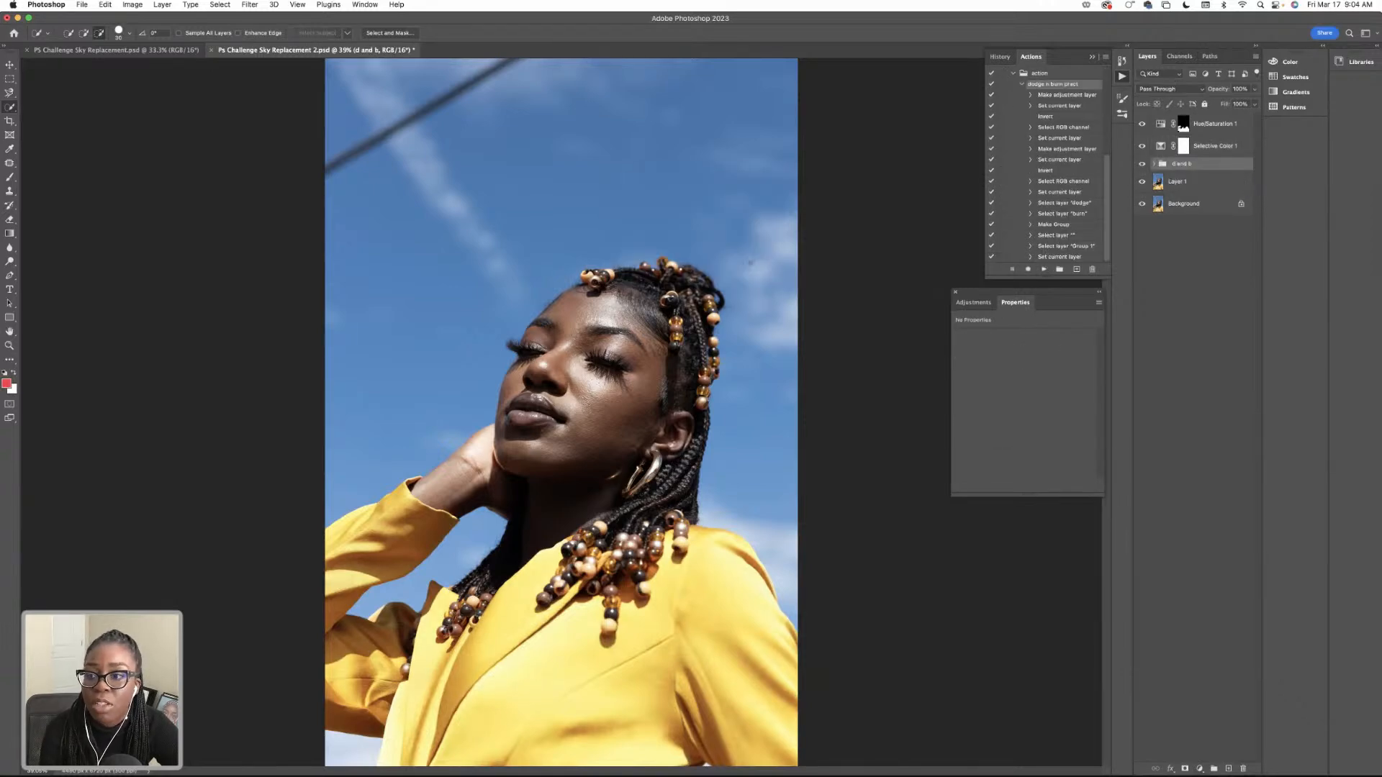
pyautogui.click(1155, 164)
pyautogui.click(1210, 205)
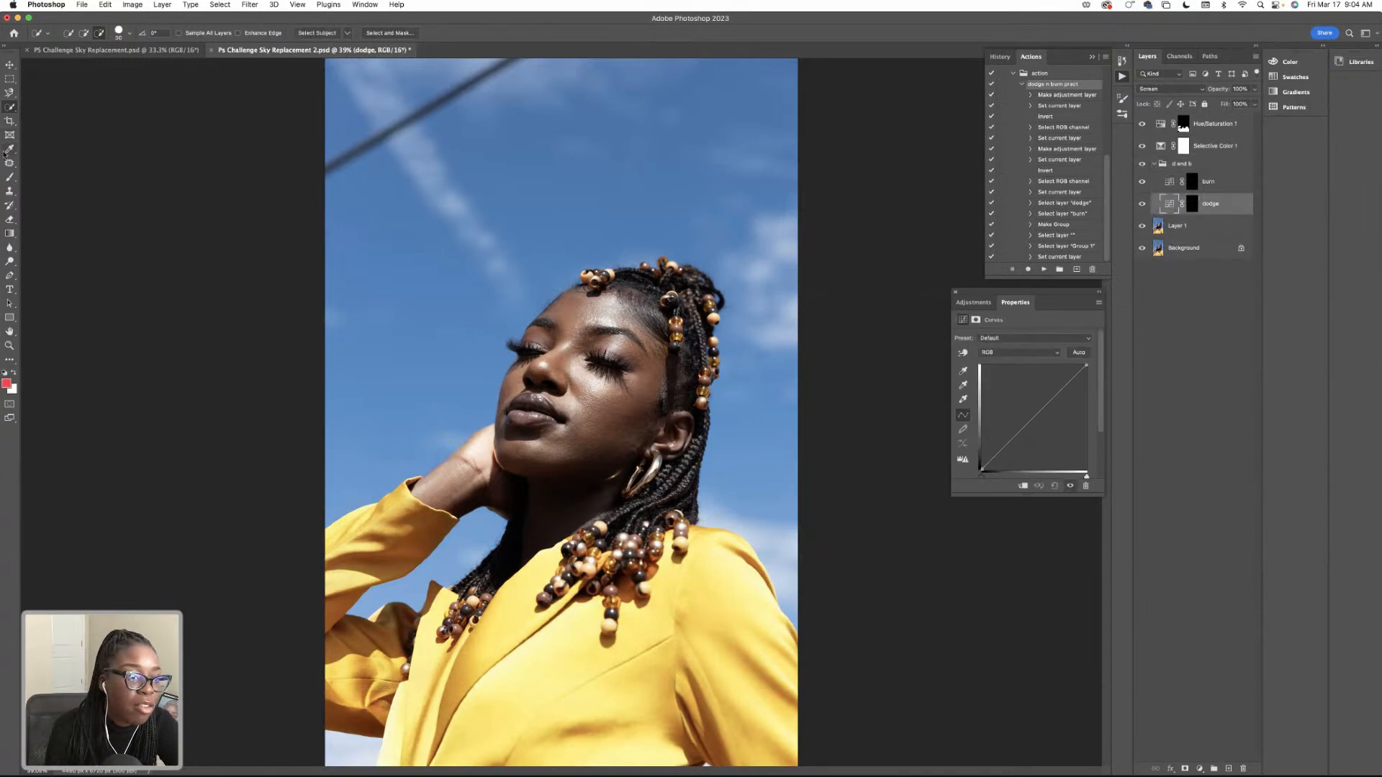
# Activate the Brush tool with white as the foreground color, and target the dodge layer's mask.
pyautogui.click(10, 178)
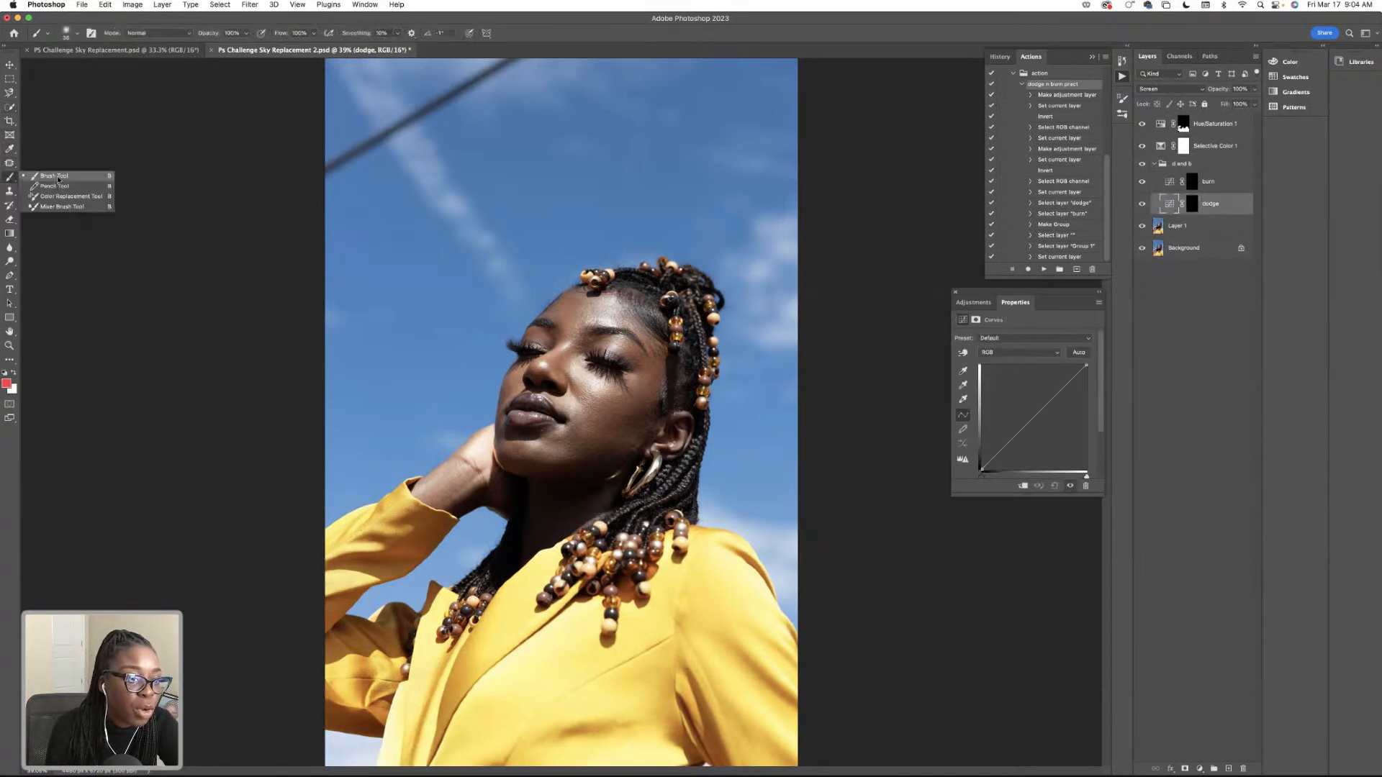
pyautogui.click(15, 371)
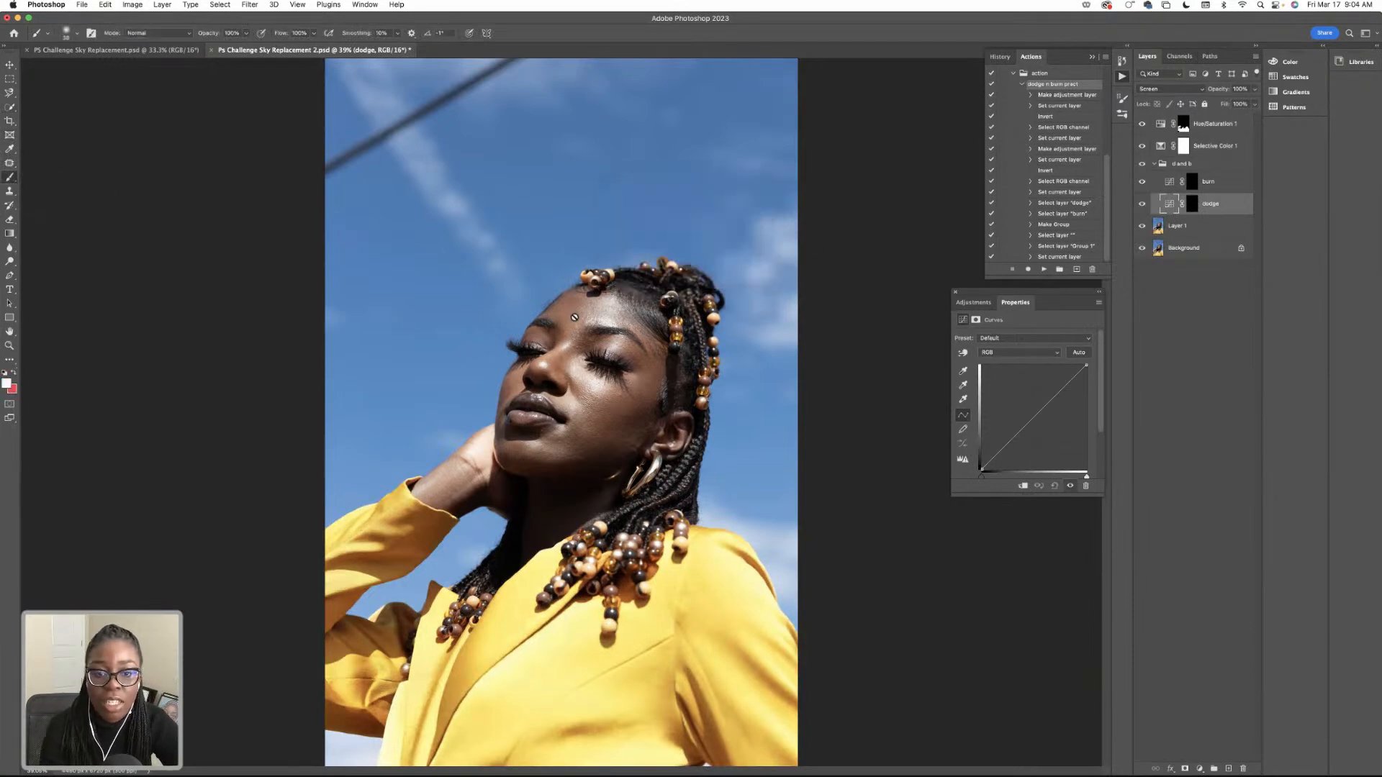
pyautogui.click(1192, 181)
pyautogui.click(1191, 203)
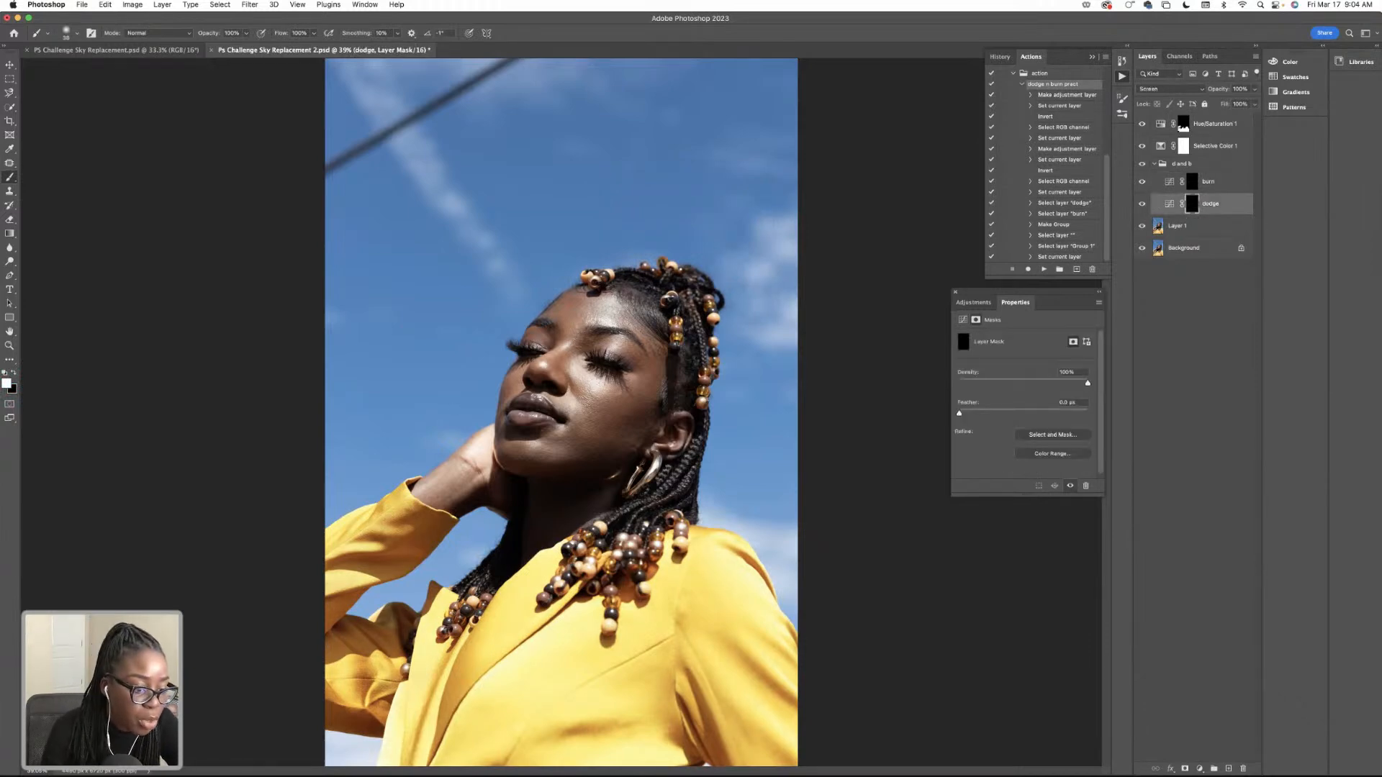
# Set the soft brush to a size of 173 px and a flow of 30% for dodging the face.
pyautogui.write('70')
pyautogui.press('Return')
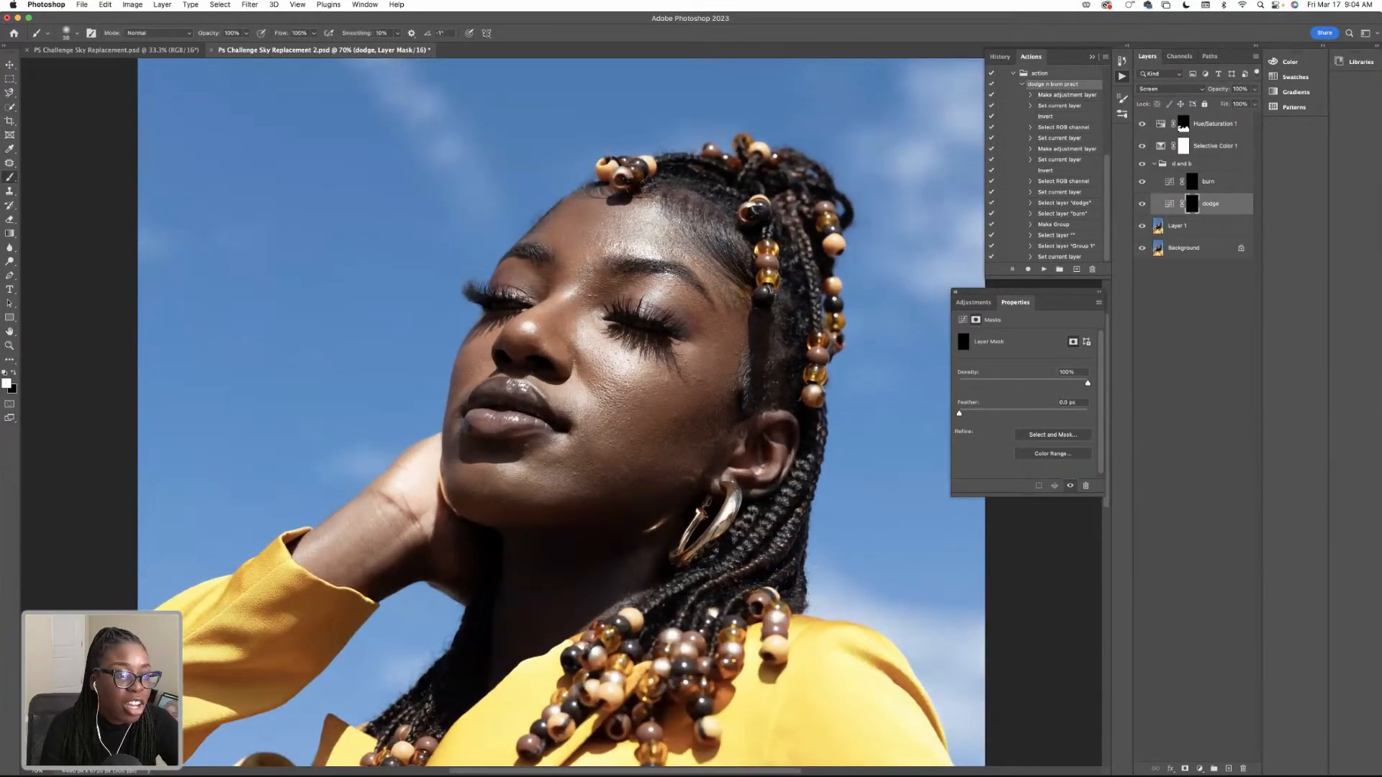
pyautogui.click(66, 33)
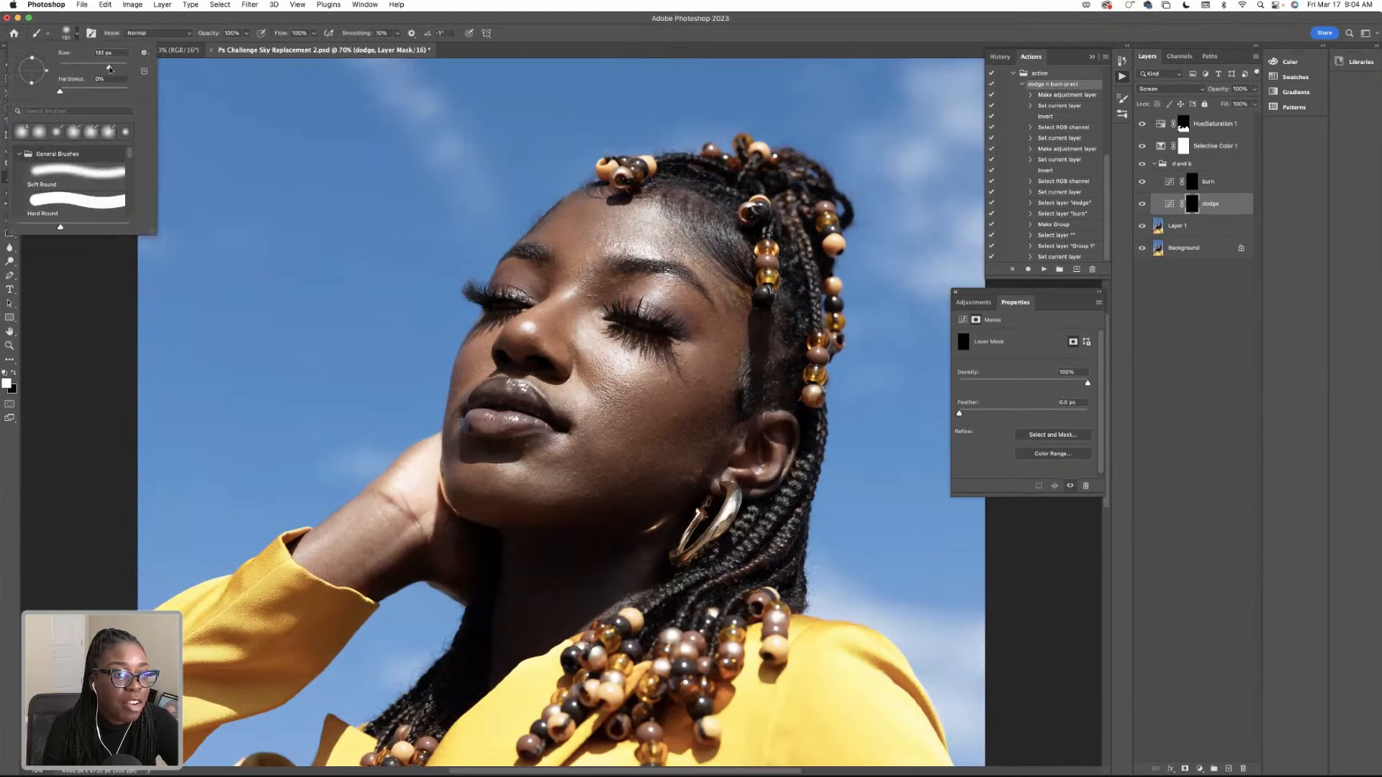
pyautogui.moveTo(116, 69); pyautogui.dragTo(115, 69)
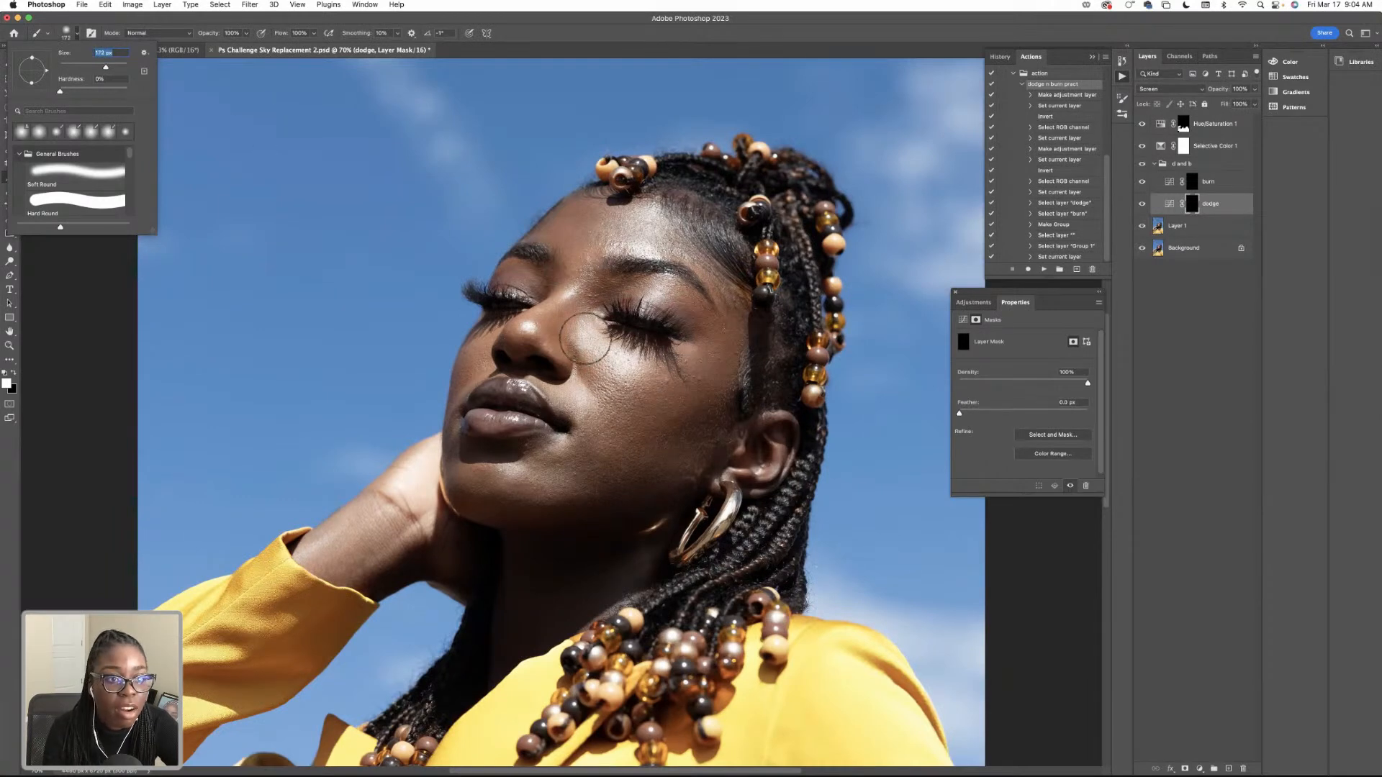
pyautogui.click(298, 33)
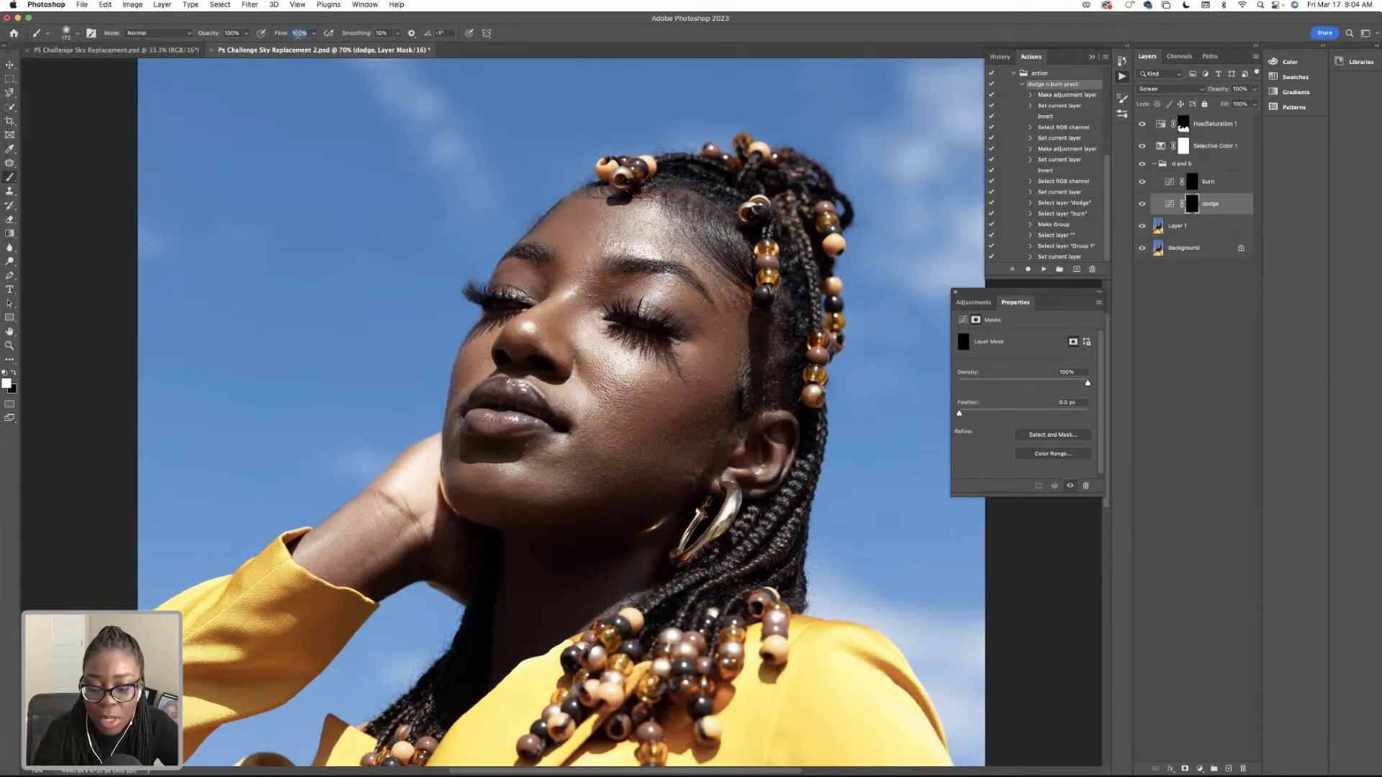
pyautogui.write('3')
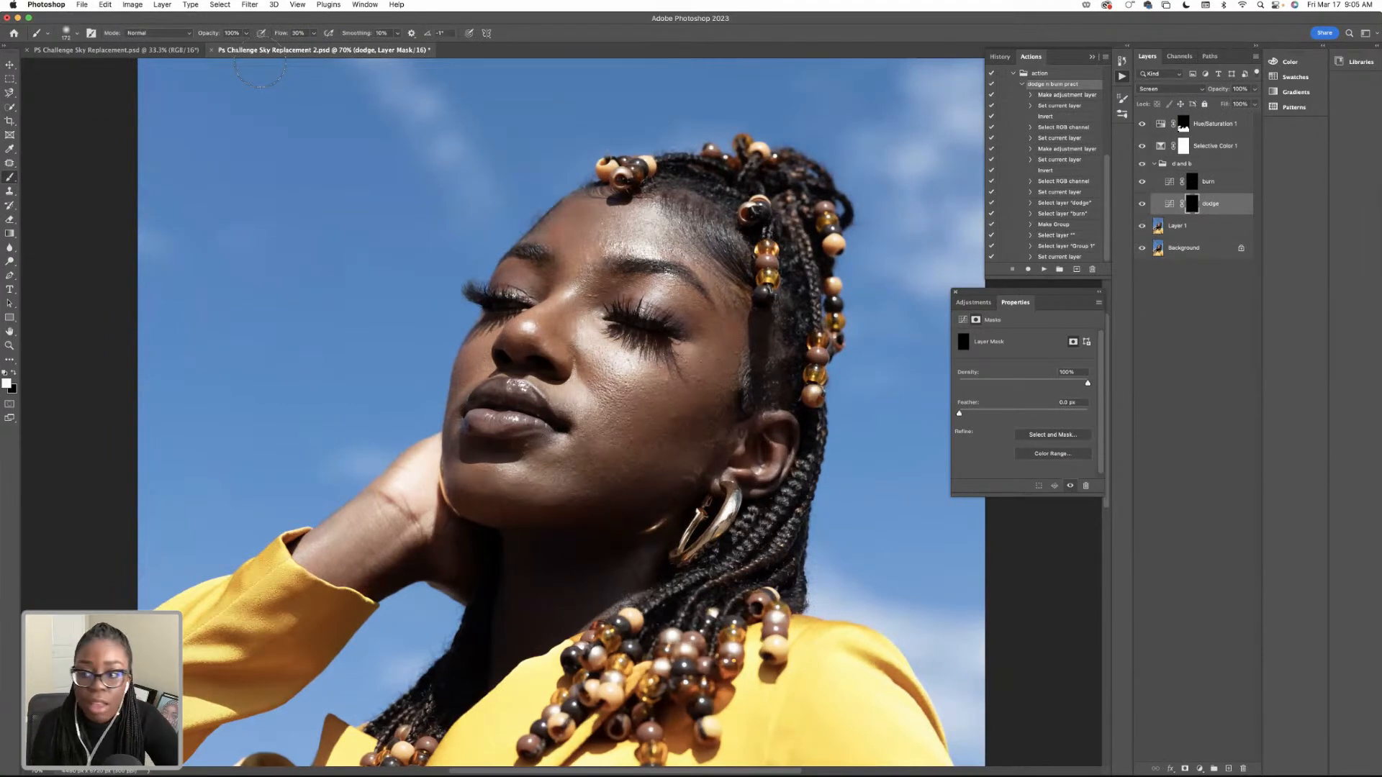
# Lower the brush flow to 15% for subtler dodging on the face.
pyautogui.hscroll(2, 260, 62)
pyautogui.scroll(-3, 260, 62)
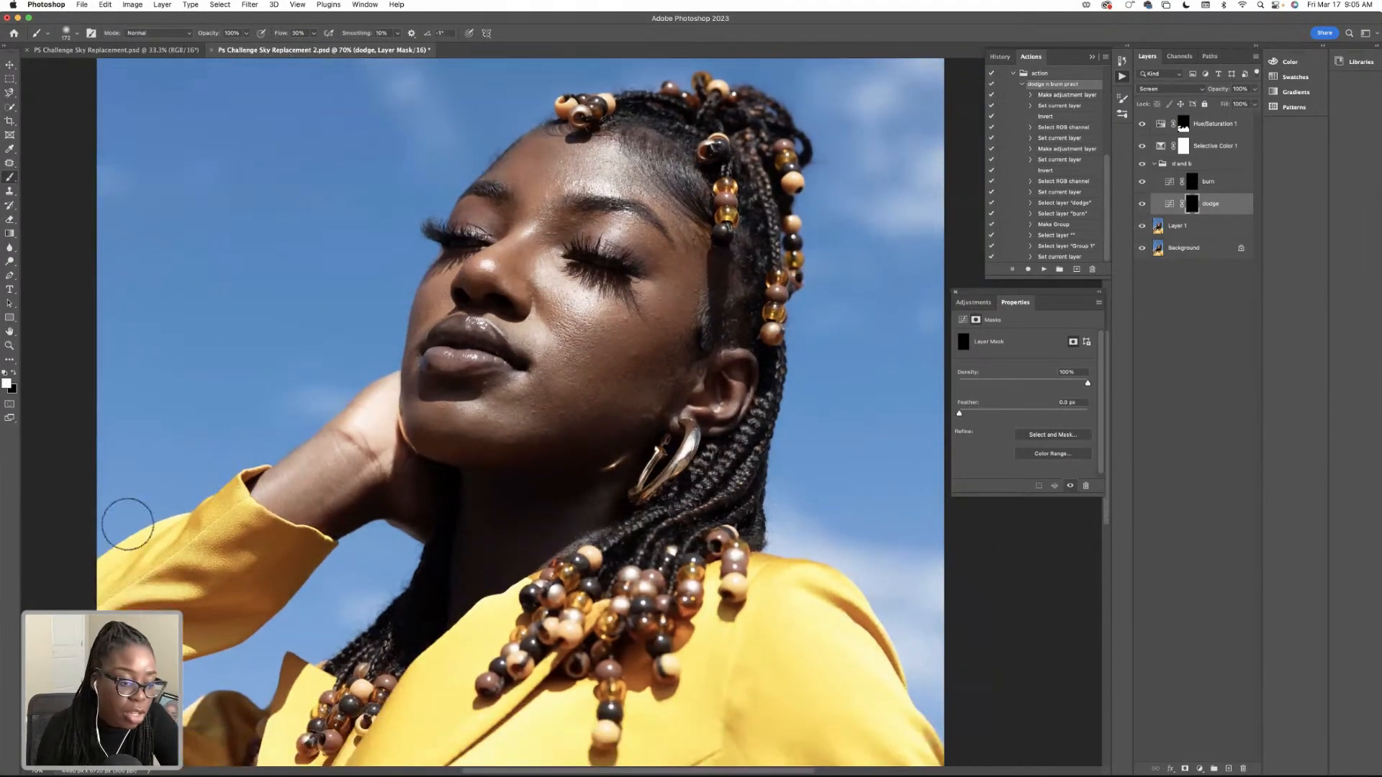
pyautogui.doubleClick(42, 771)
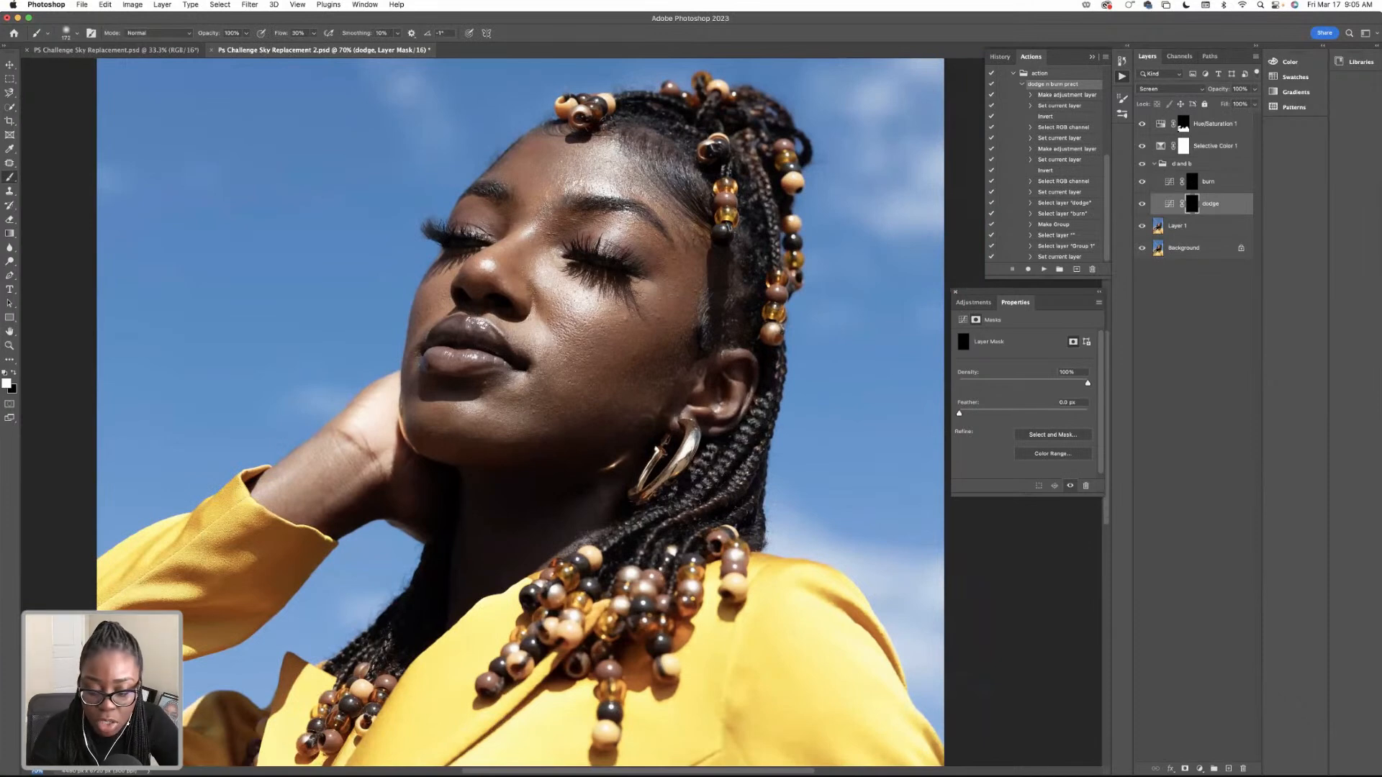
pyautogui.write('75')
pyautogui.press('Return')
pyautogui.scroll(3, 330, 575)
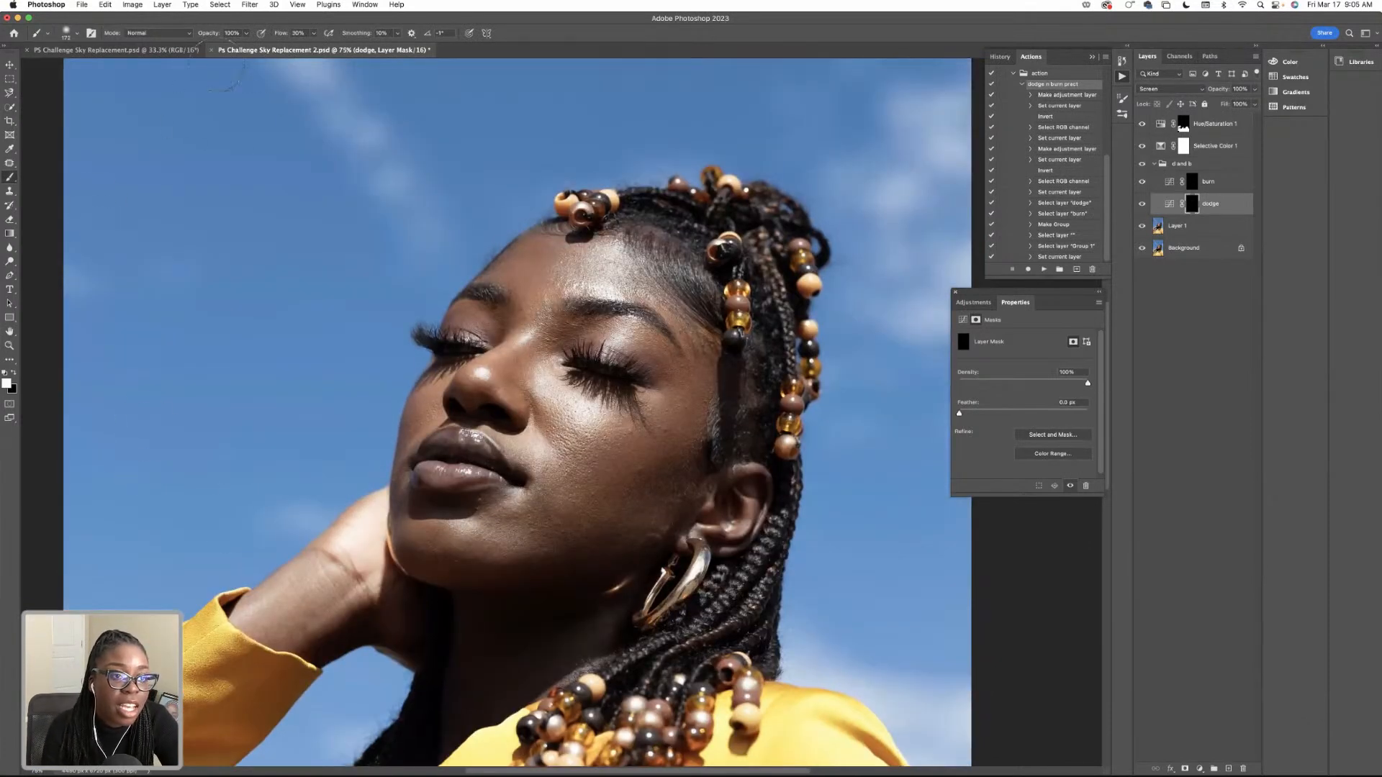
pyautogui.click(296, 33)
pyautogui.write('15')
pyautogui.press('Return')
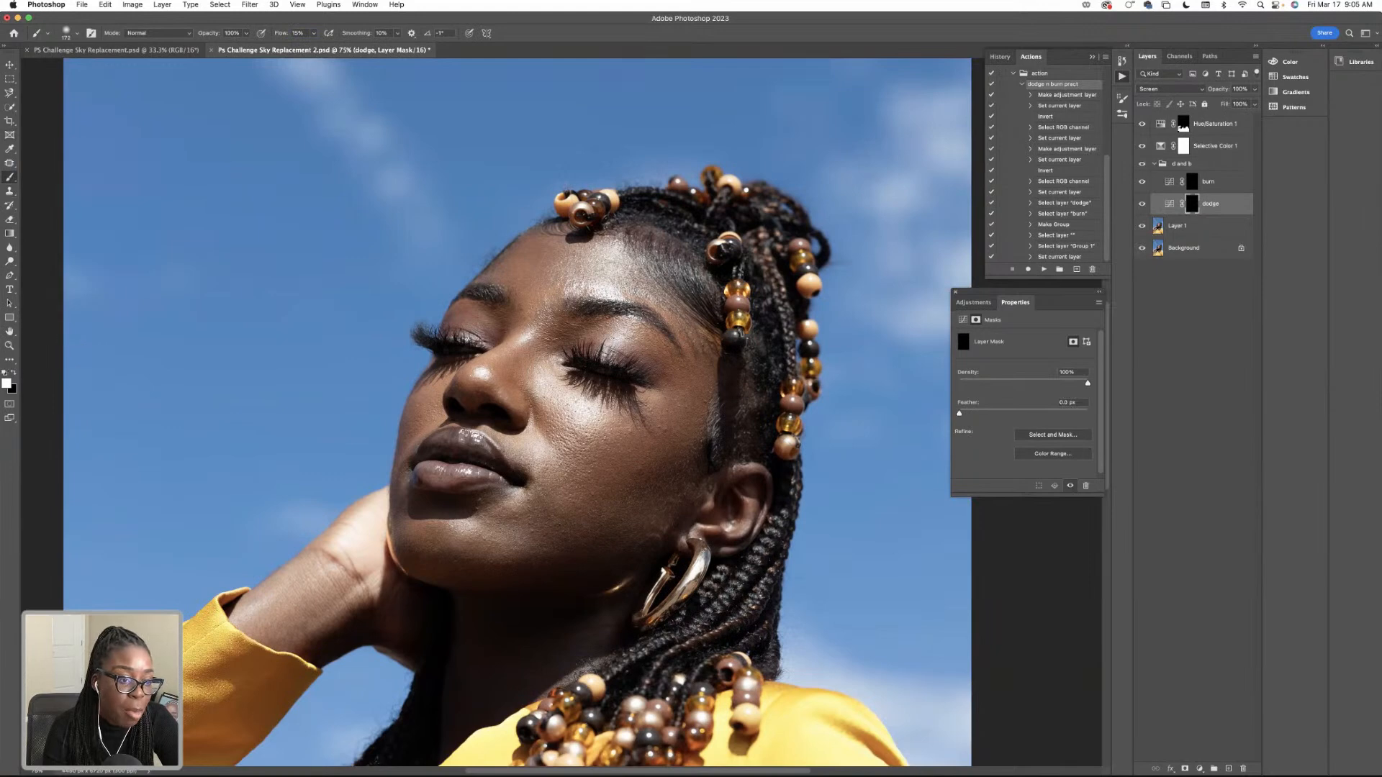
# Lighten the face on the dodge mask, undo the last stroke, and compare the face with the dodge layer hidden and shown.
pyautogui.scroll(3, 211, 394)
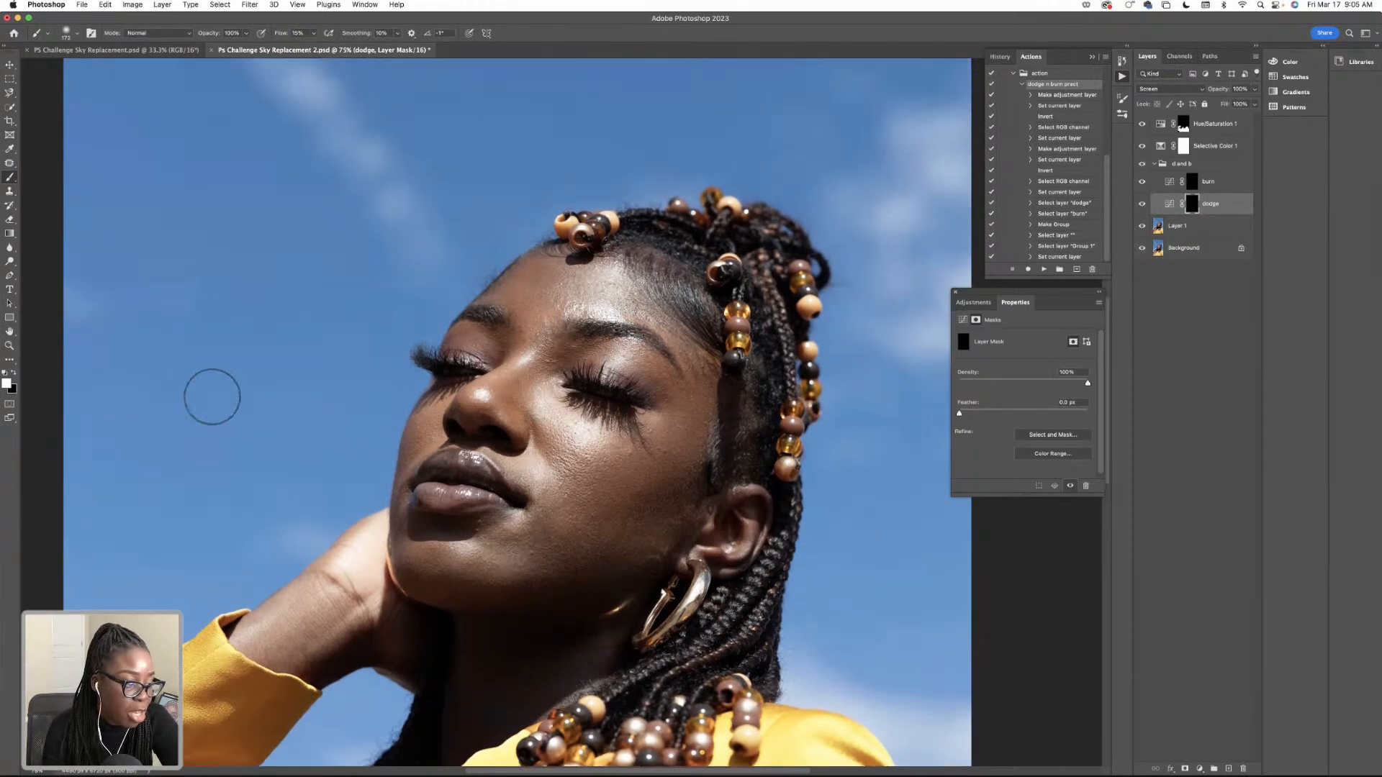
pyautogui.scroll(-3, 352, 382)
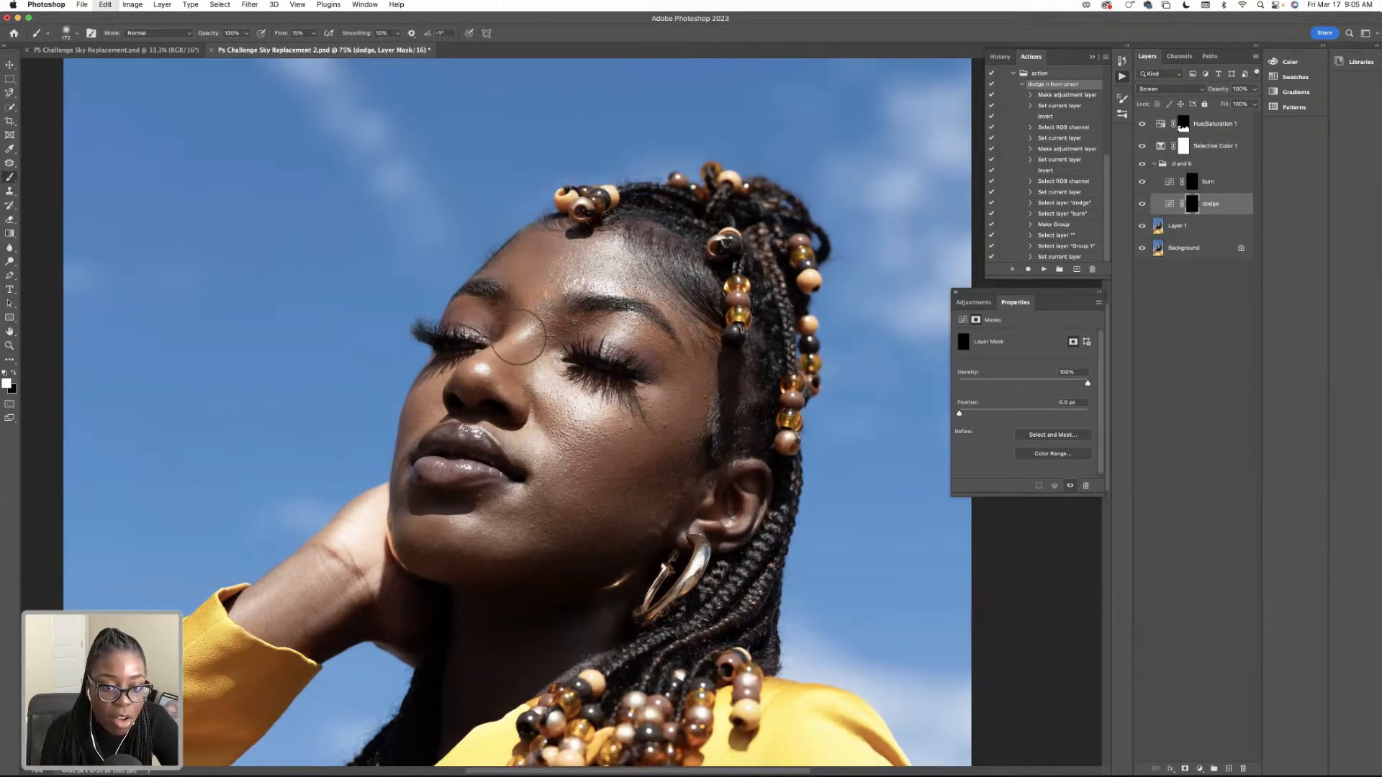
pyautogui.press('super+z')
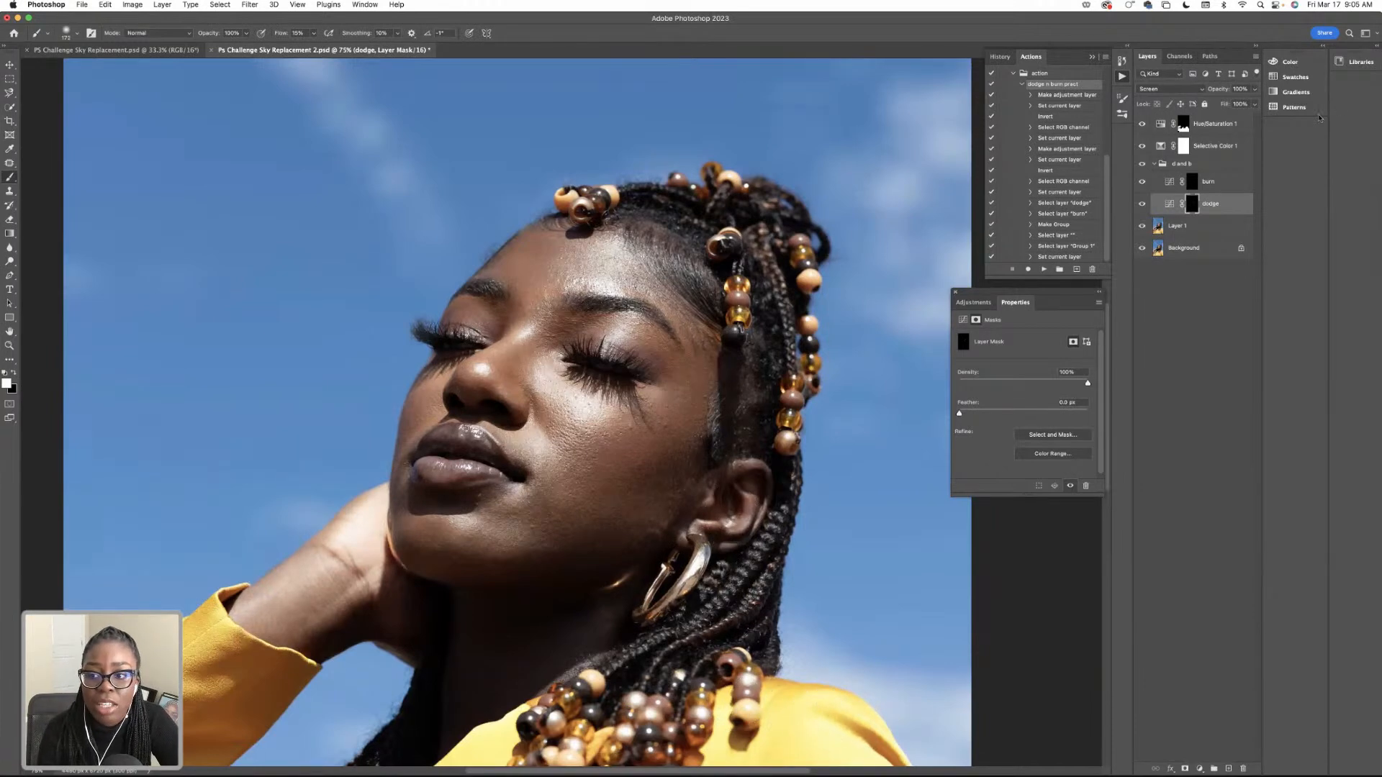
pyautogui.click(1142, 205)
pyautogui.click(1143, 205)
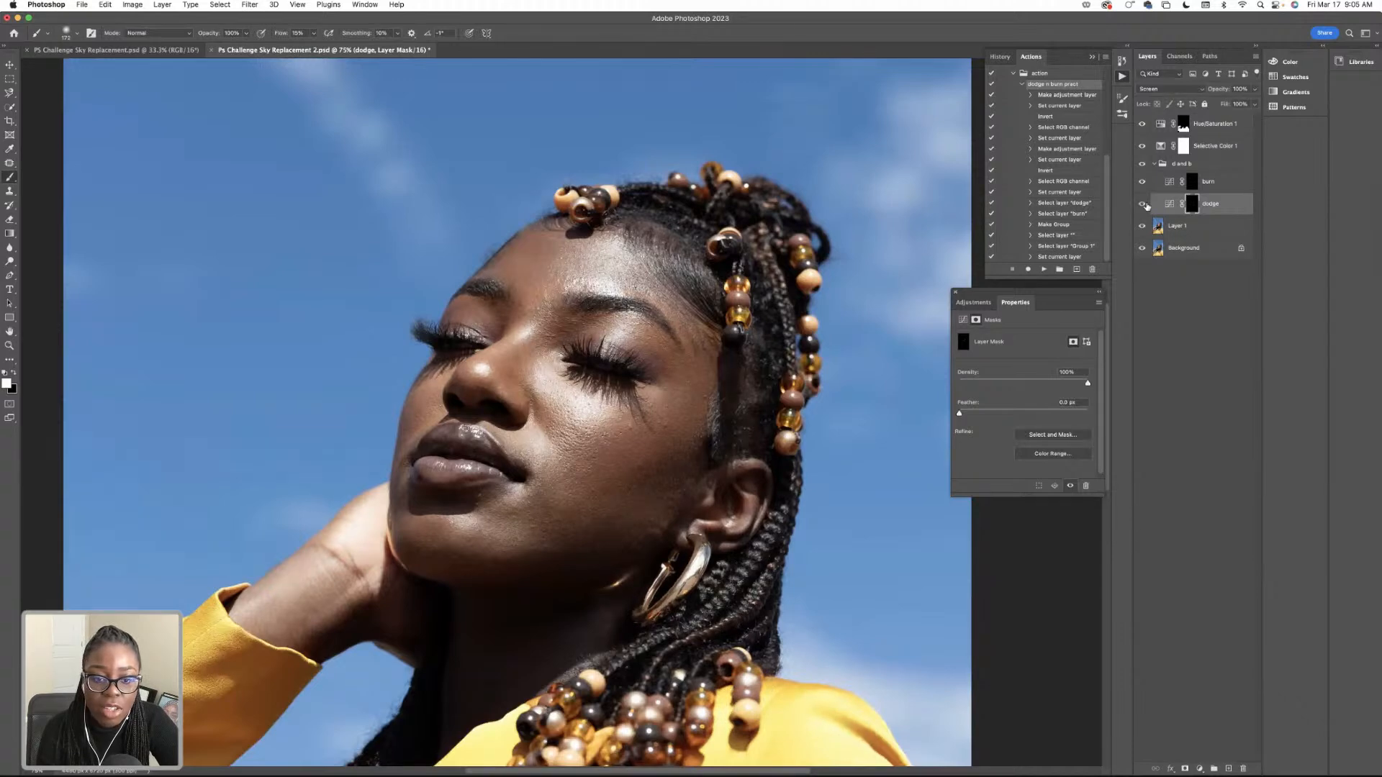
# Target the burn layer's mask, and set a slightly larger brush with a flow of 10% for shading the face.
pyautogui.click(1195, 185)
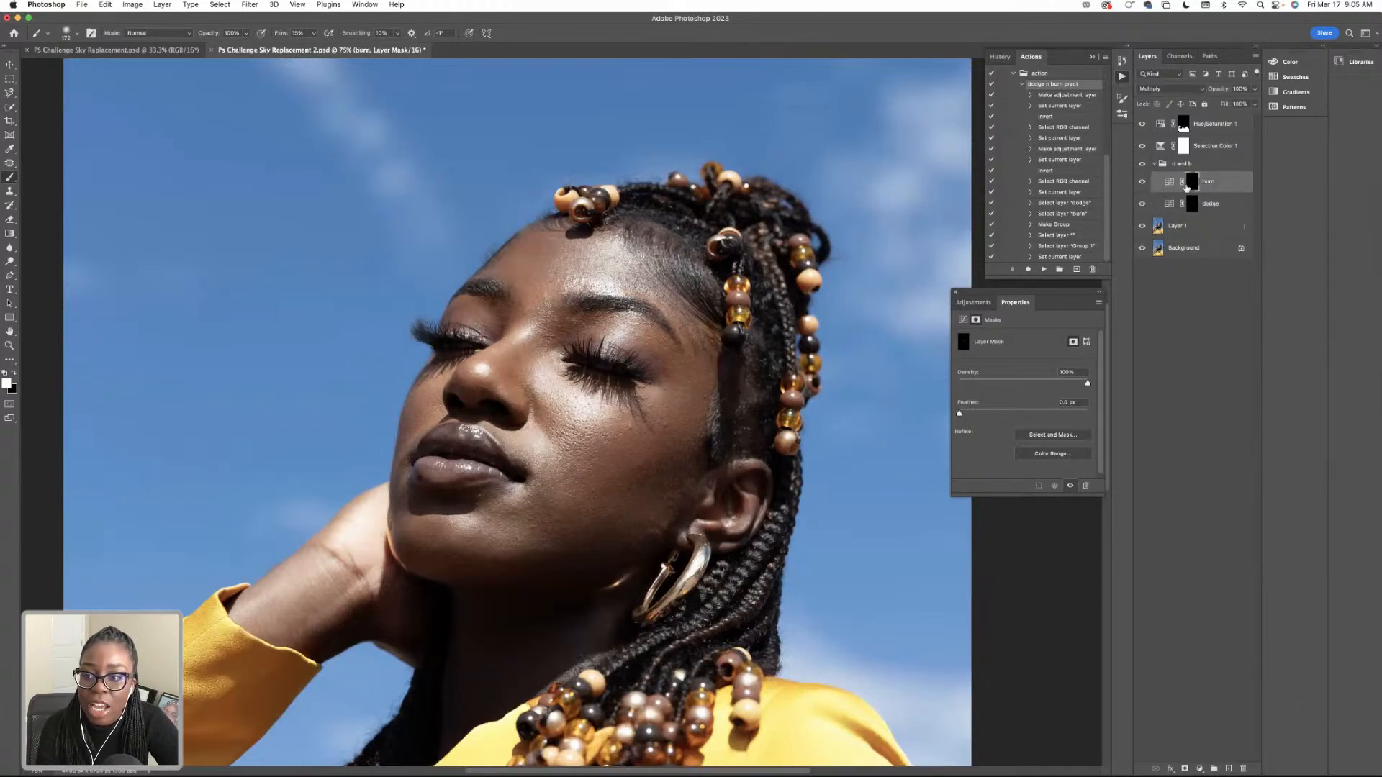
pyautogui.hscroll(2, 247, 144)
pyautogui.hscroll(-3, 268, 189)
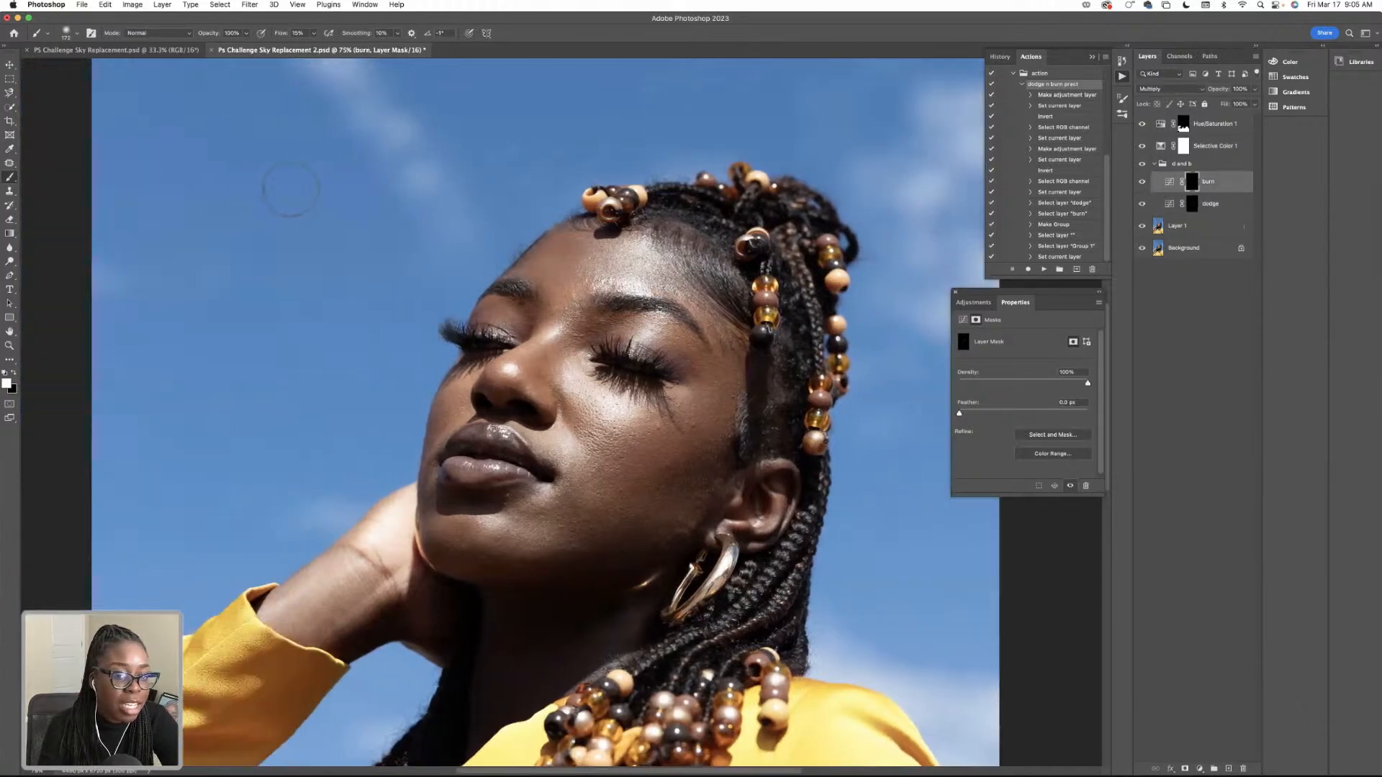
pyautogui.click(71, 38)
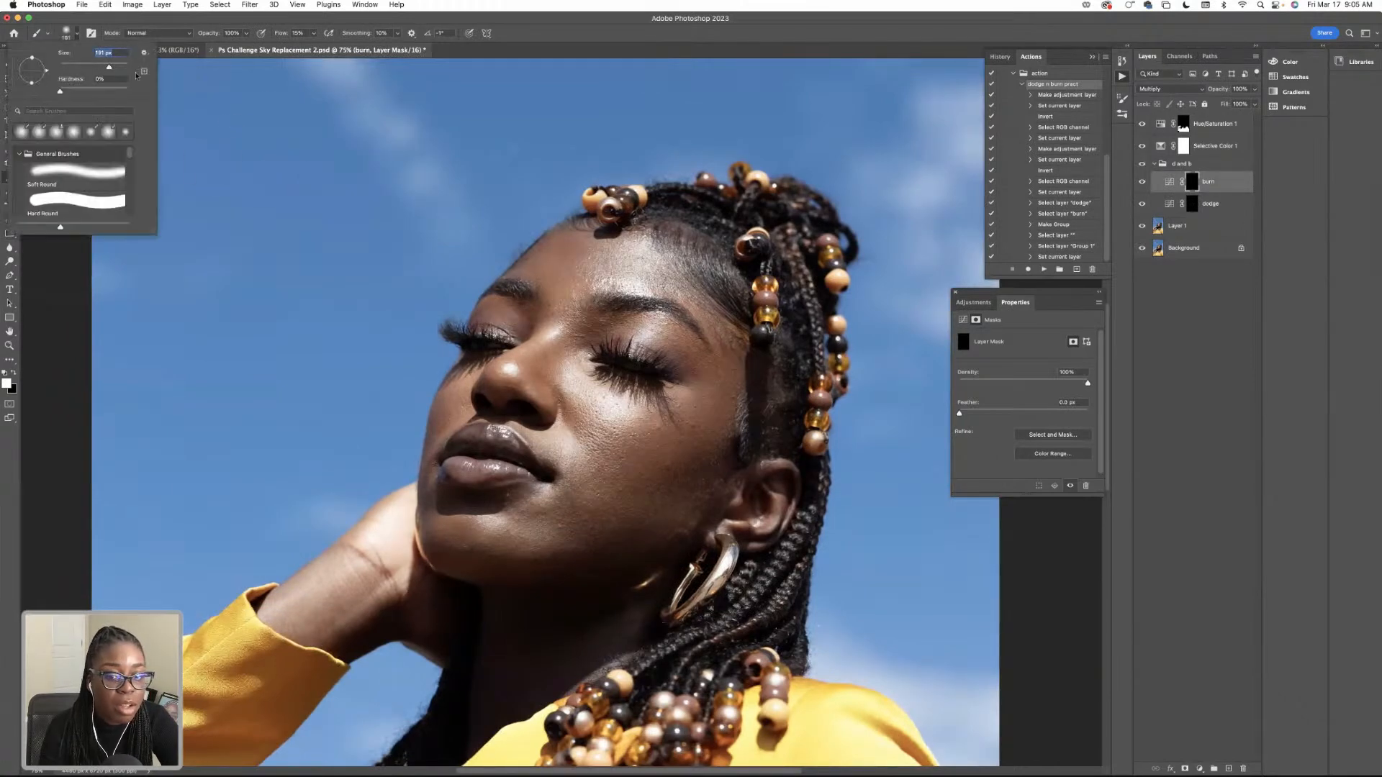
pyautogui.press('Return')
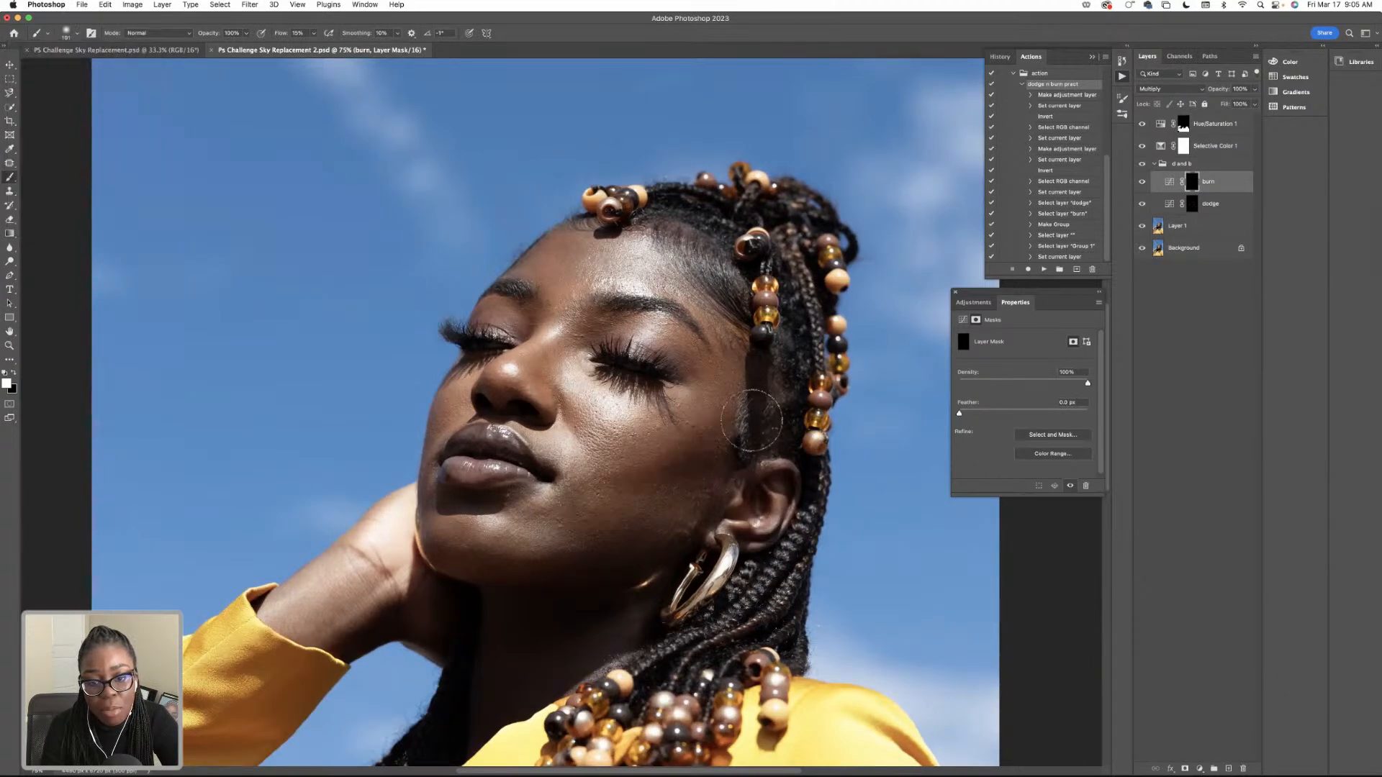
pyautogui.scroll(-2, 288, 82)
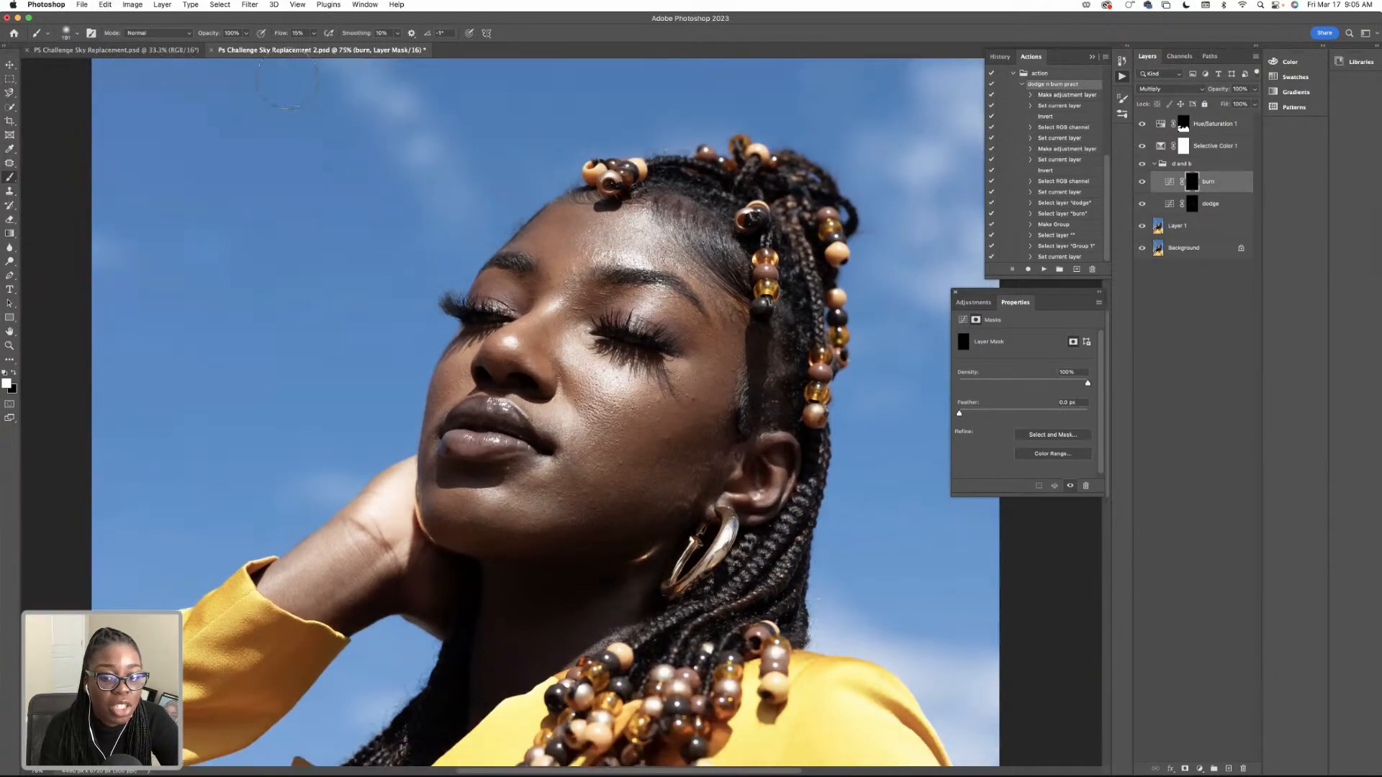
pyautogui.scroll(2, 223, 84)
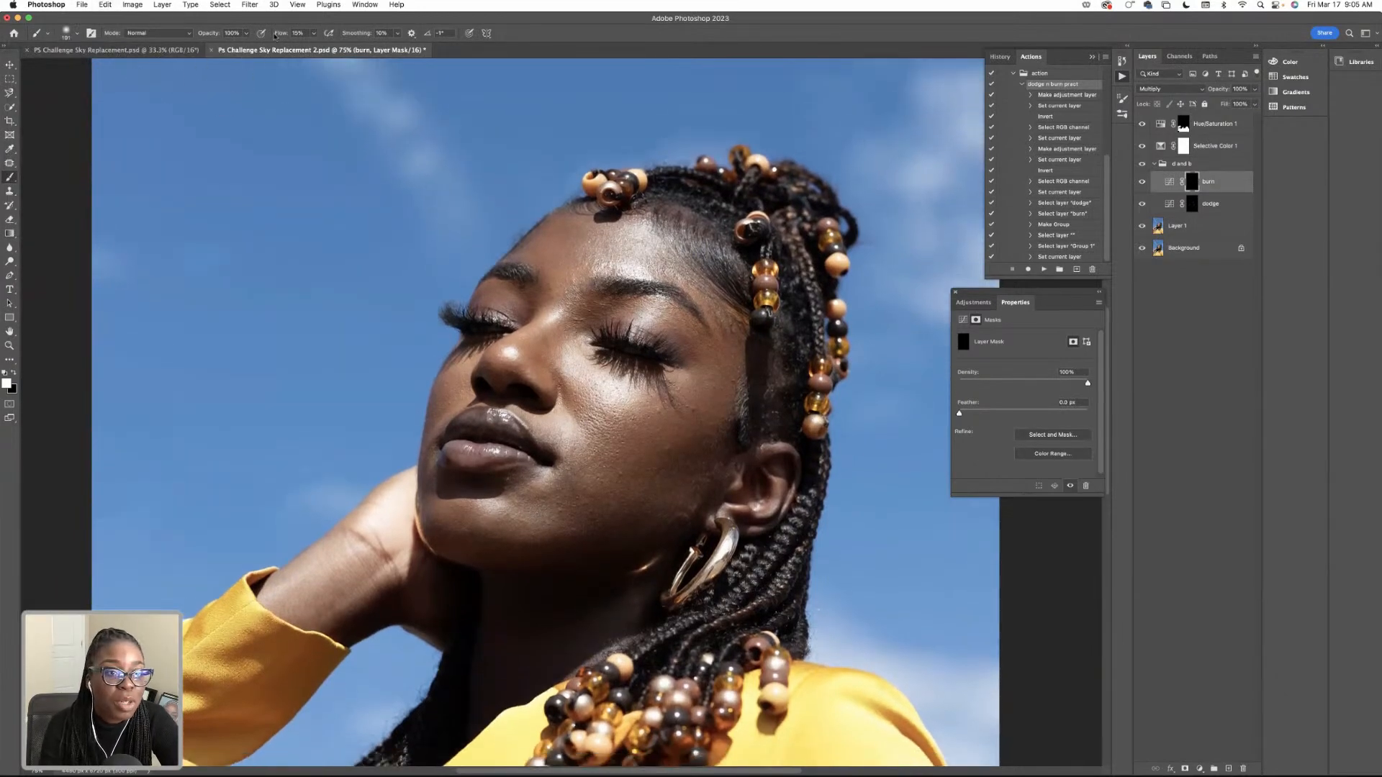
pyautogui.write('10')
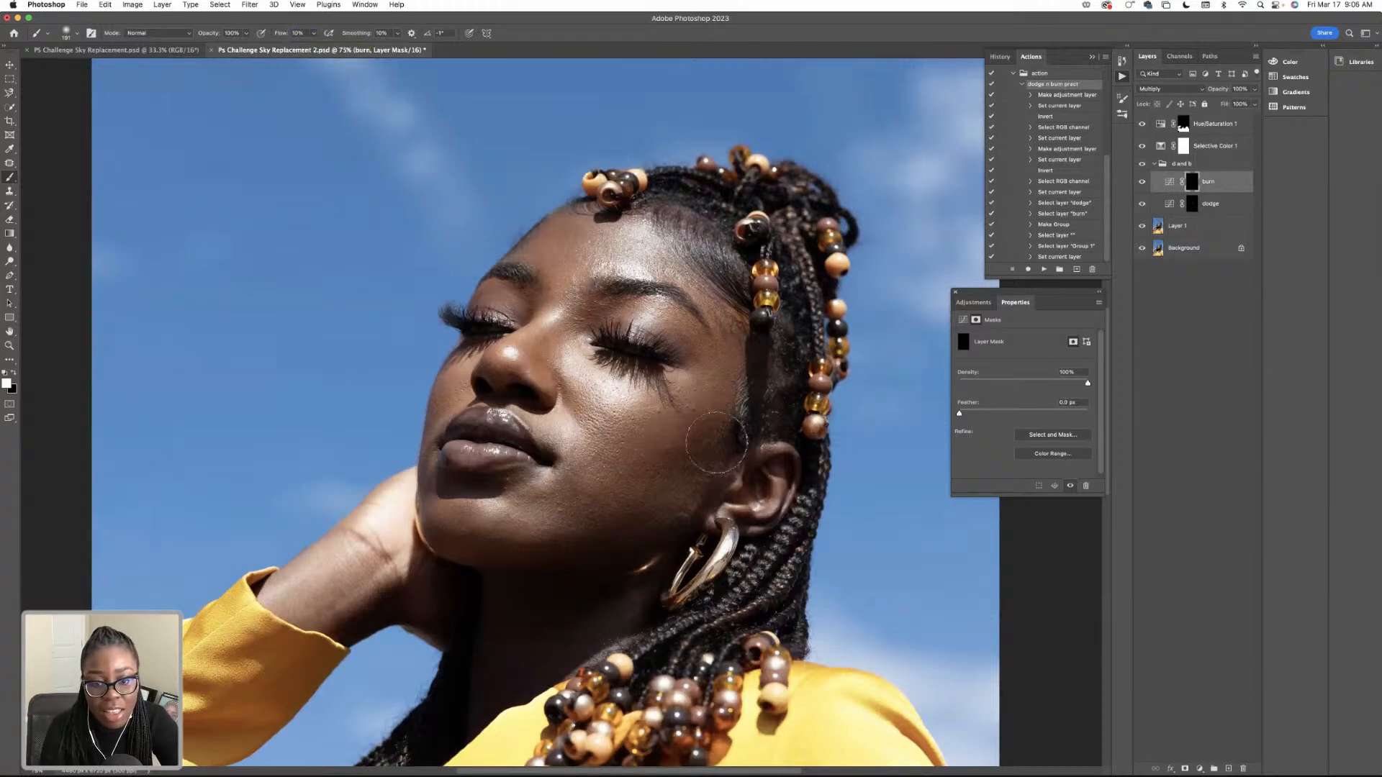
pyautogui.hscroll(2, 620, 441)
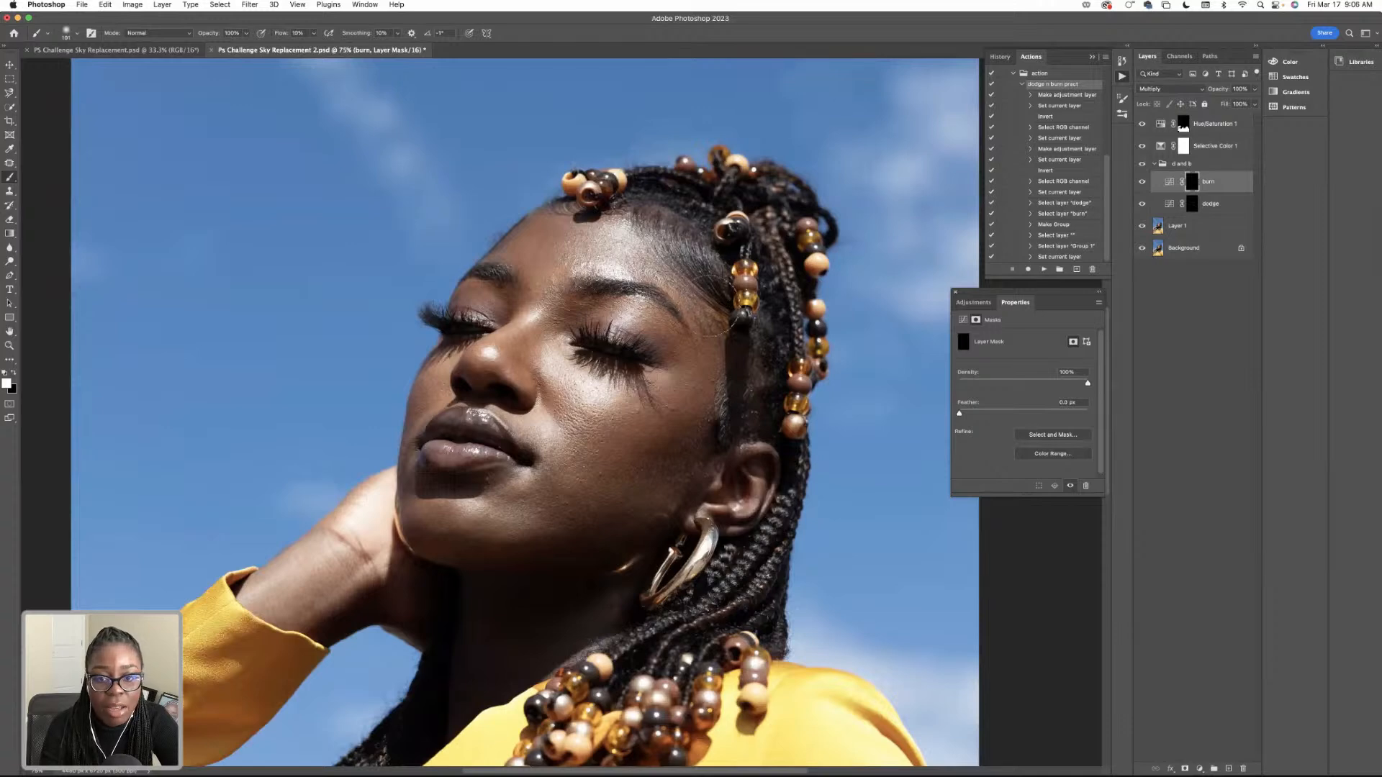
# Select the whole canvas, and reduce the brush size for finer burning on the face.
pyautogui.press('super+a')
pyautogui.press('super+c')
pyautogui.press('super+v')
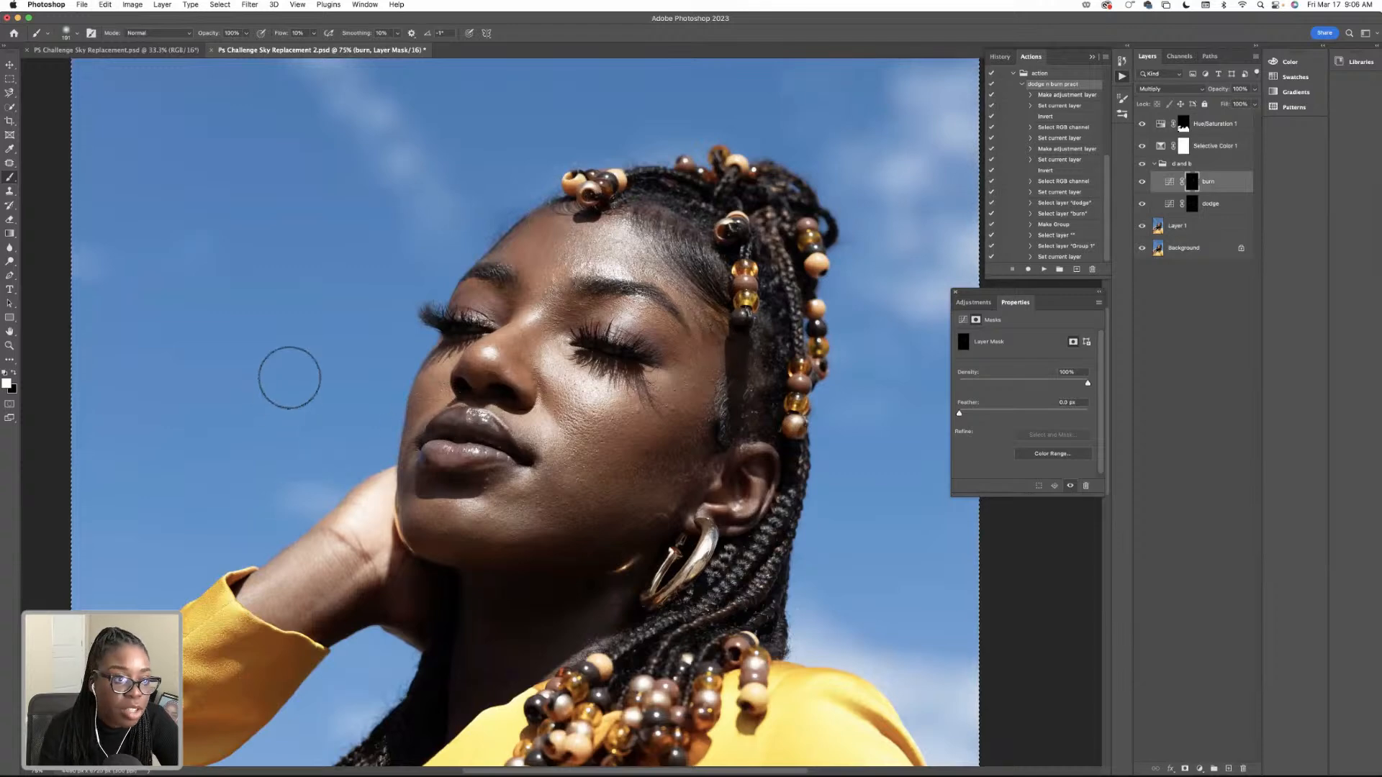
pyautogui.click(74, 33)
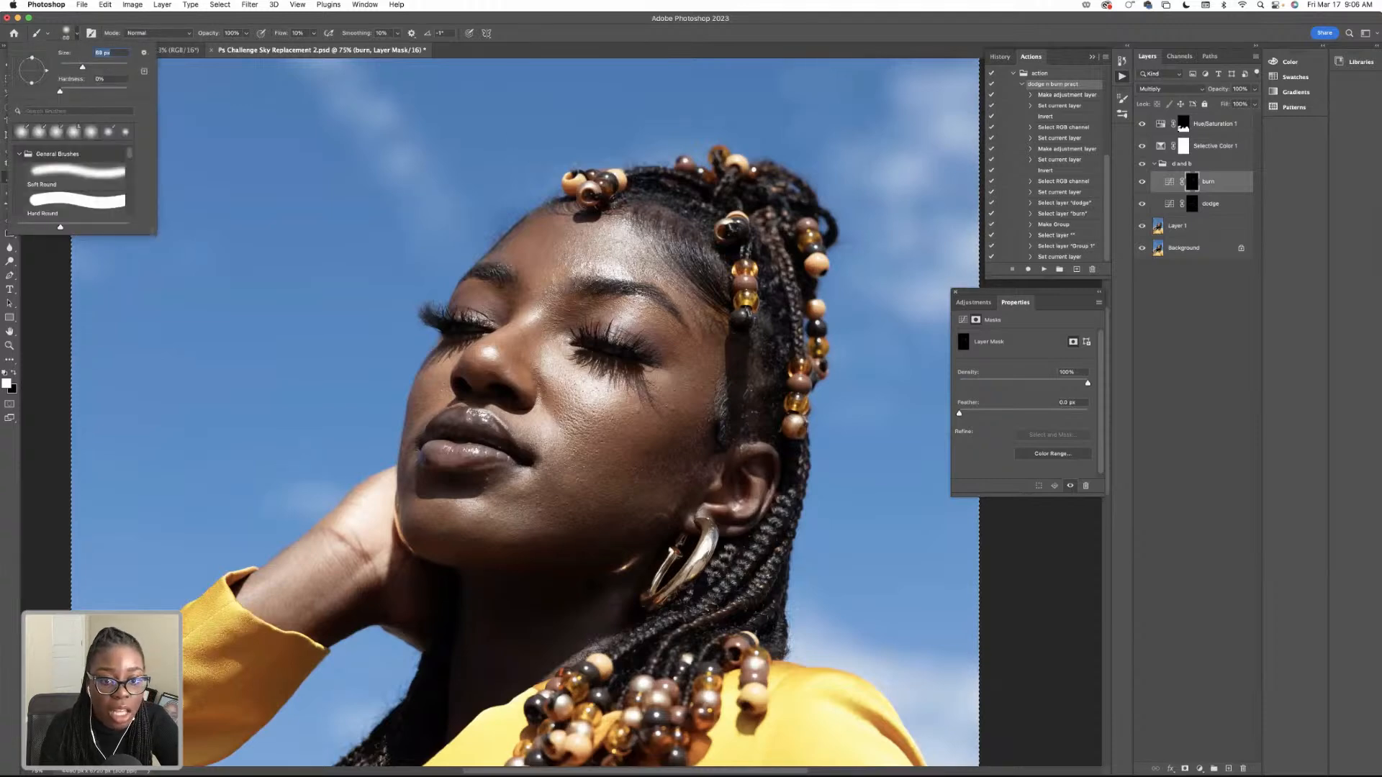
pyautogui.click(543, 311)
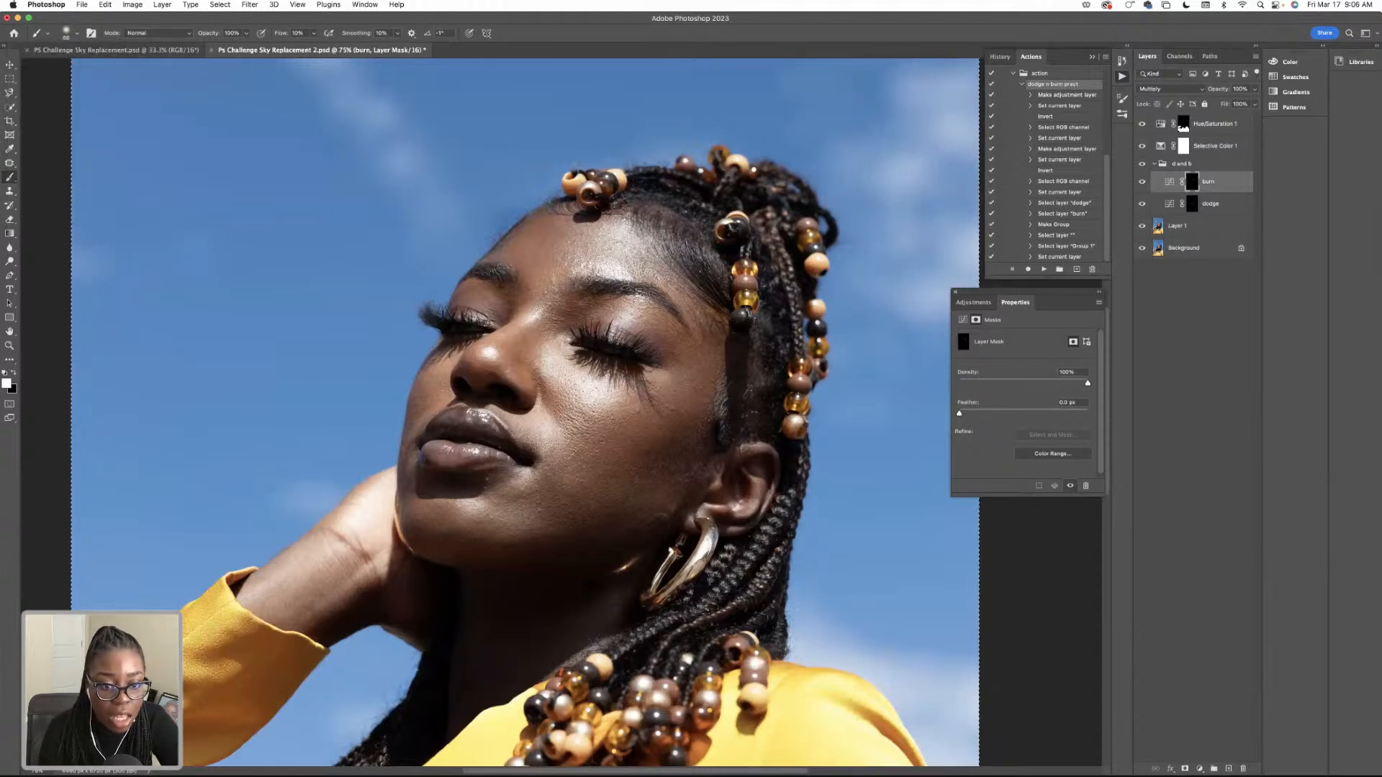
# Compare the whole portrait with and without the d and b group's dodging and burning.
pyautogui.click(1142, 165)
pyautogui.click(1142, 165)
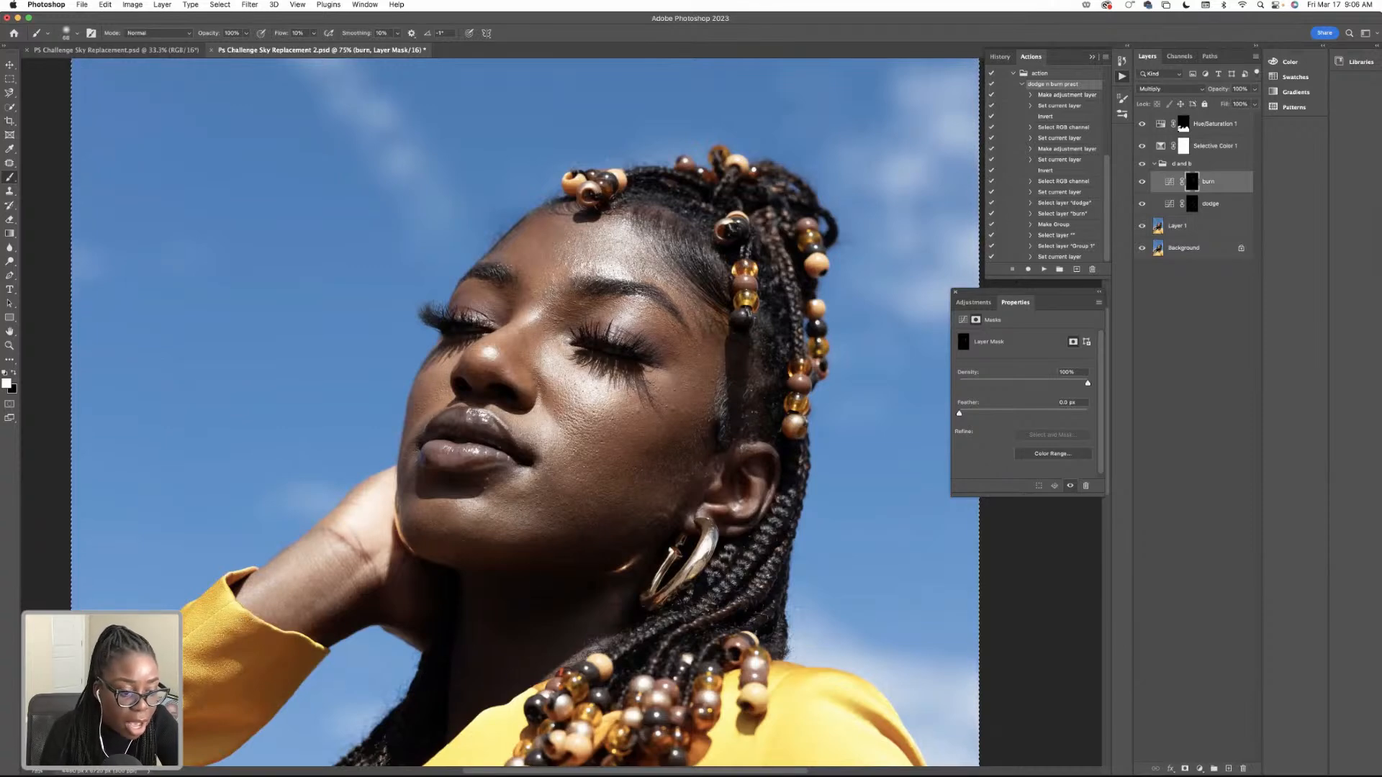
pyautogui.press('super+minus')
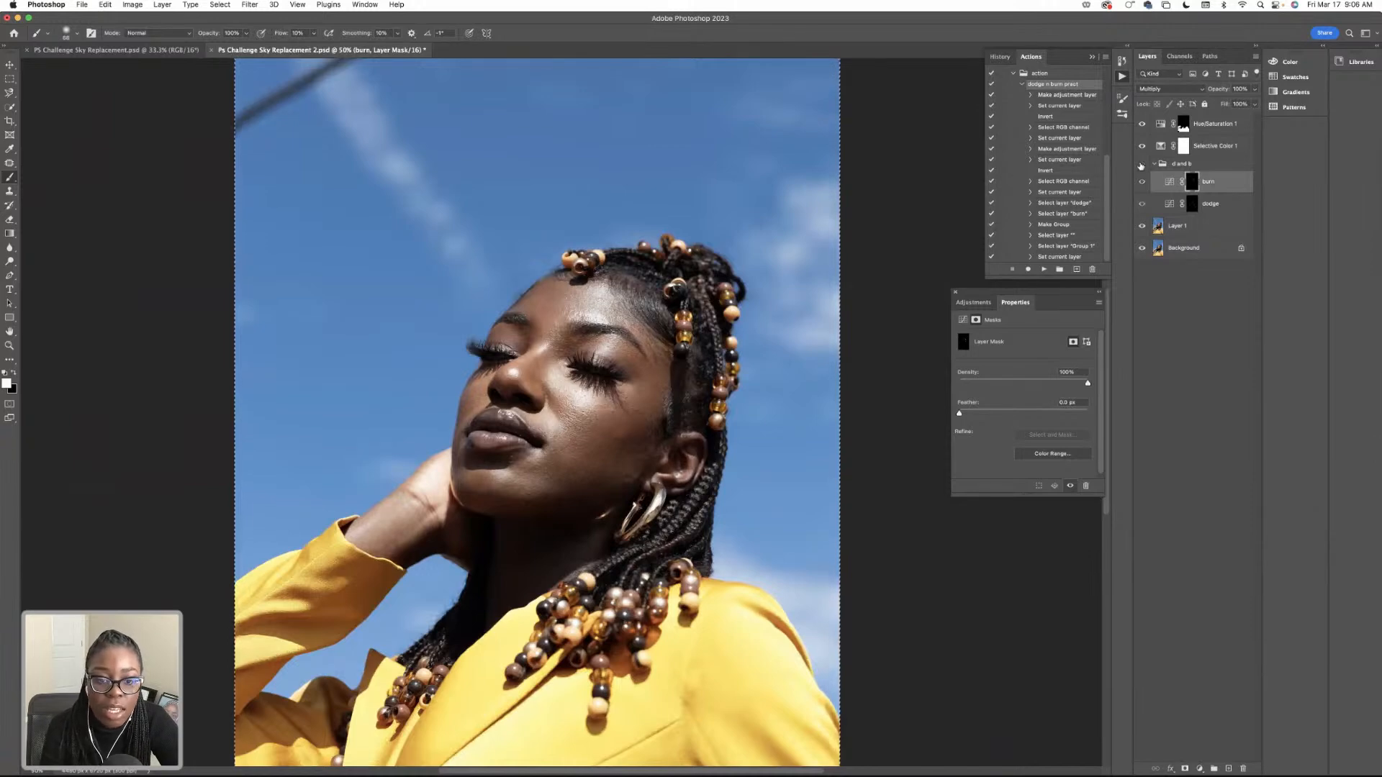
pyautogui.click(1140, 164)
pyautogui.click(1140, 165)
pyautogui.click(1140, 164)
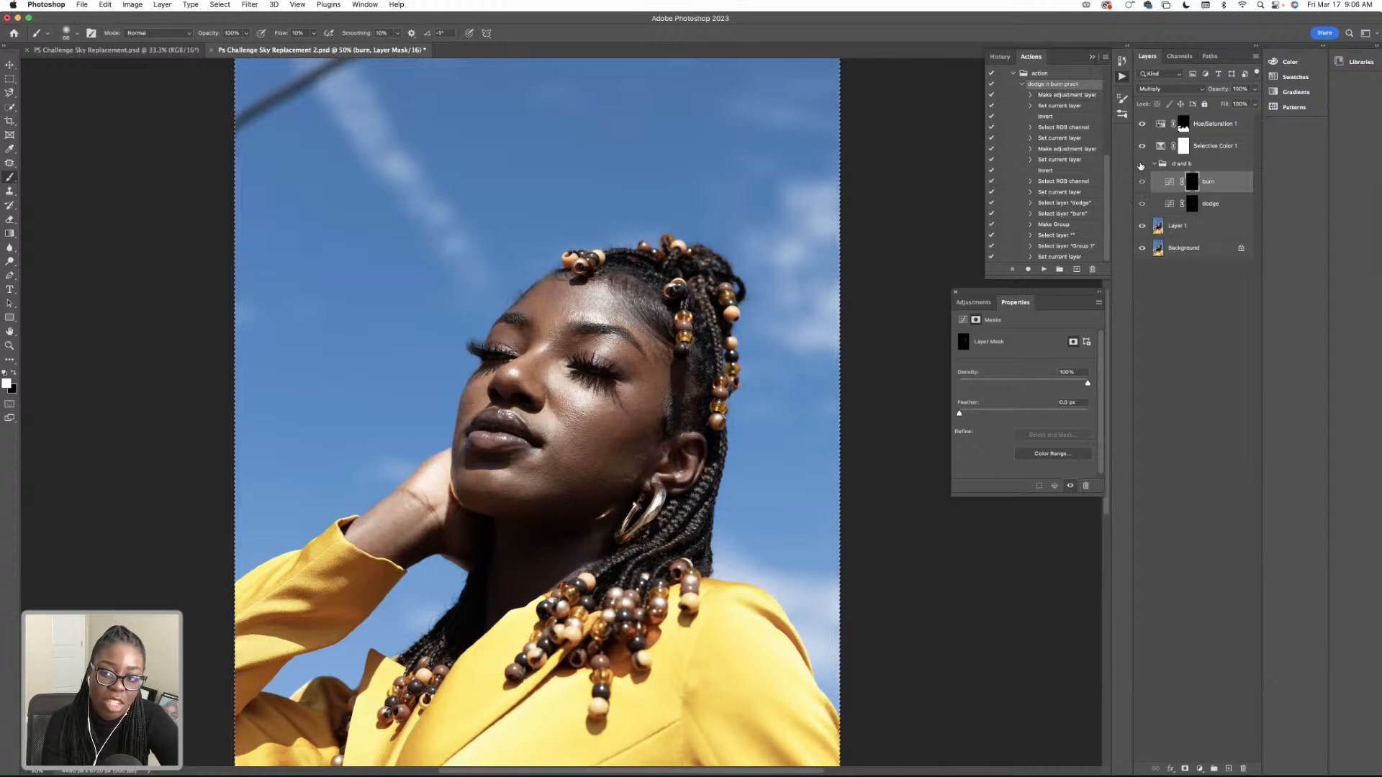
pyautogui.click(1141, 166)
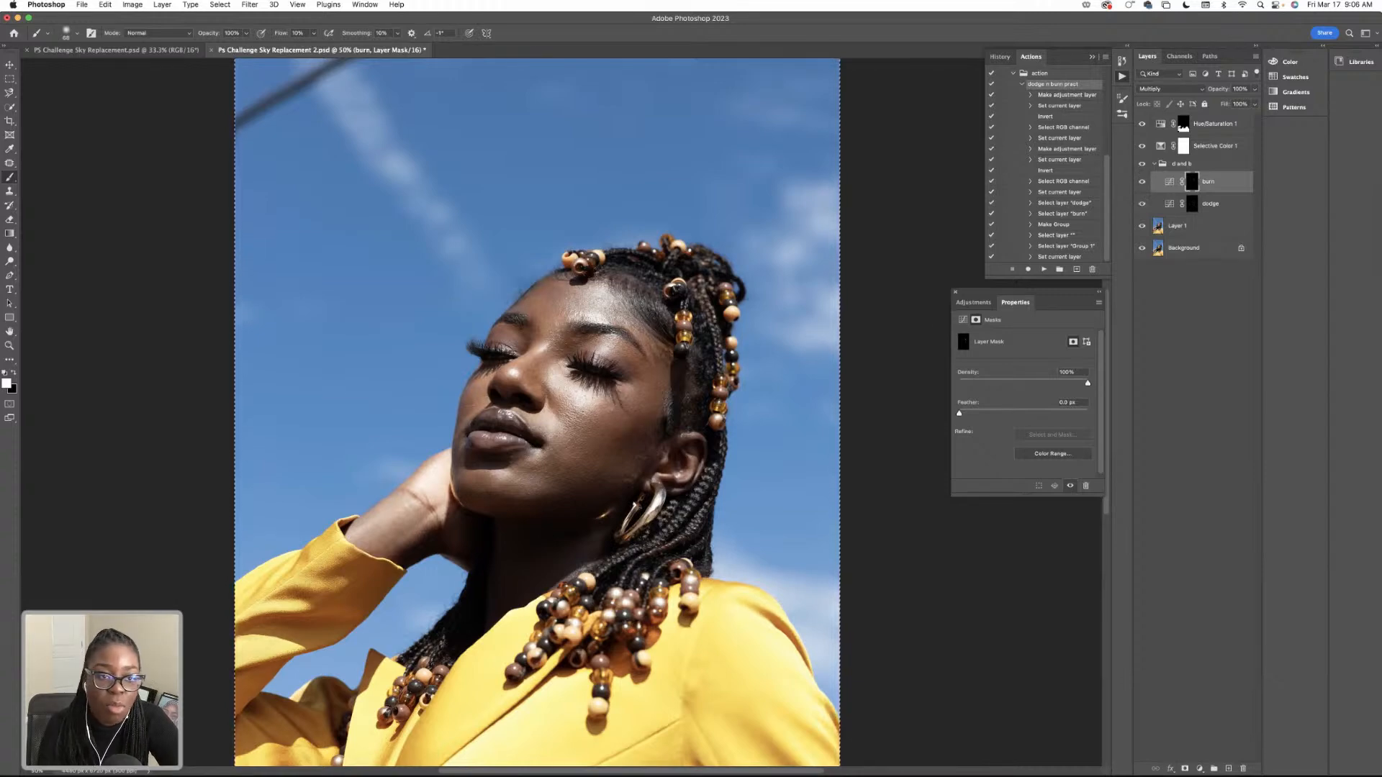
pyautogui.moveTo(547, 775)
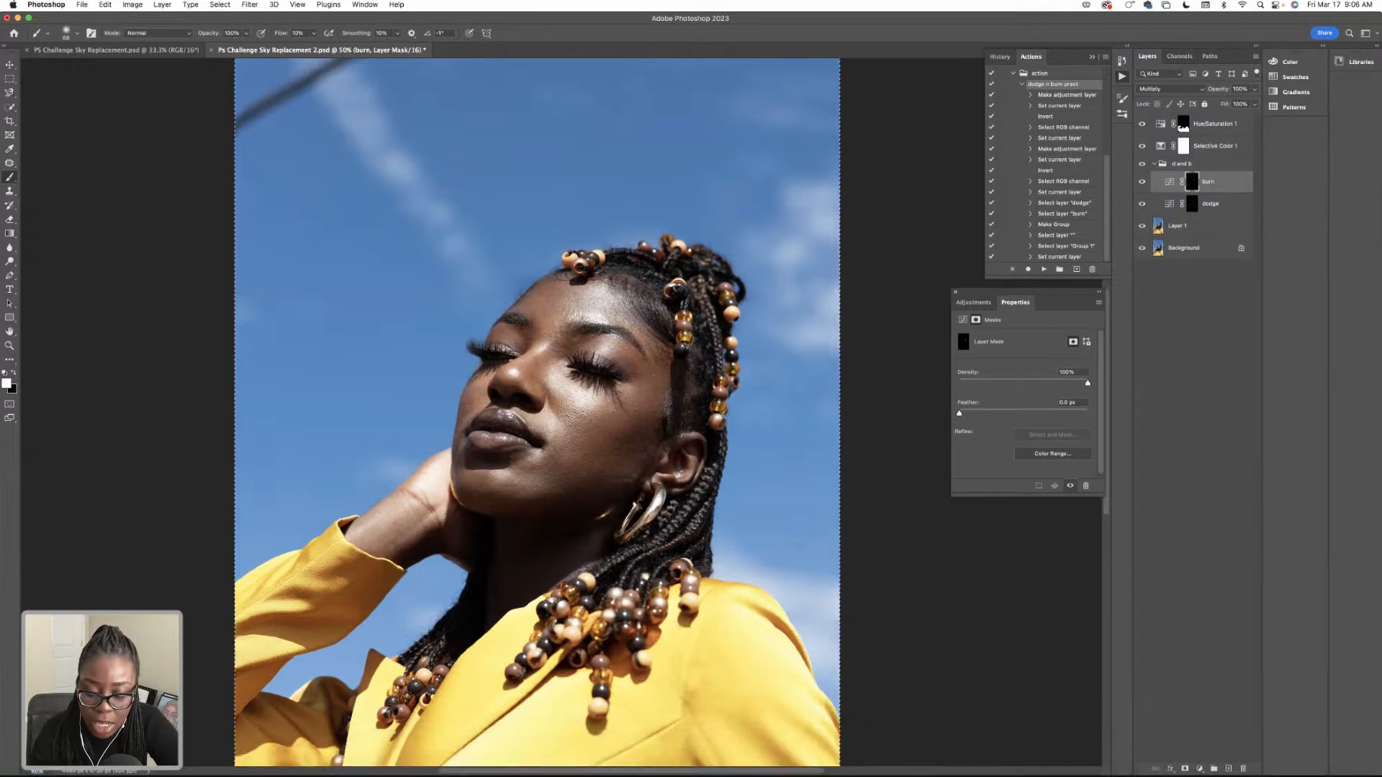
pyautogui.press('super+minus')
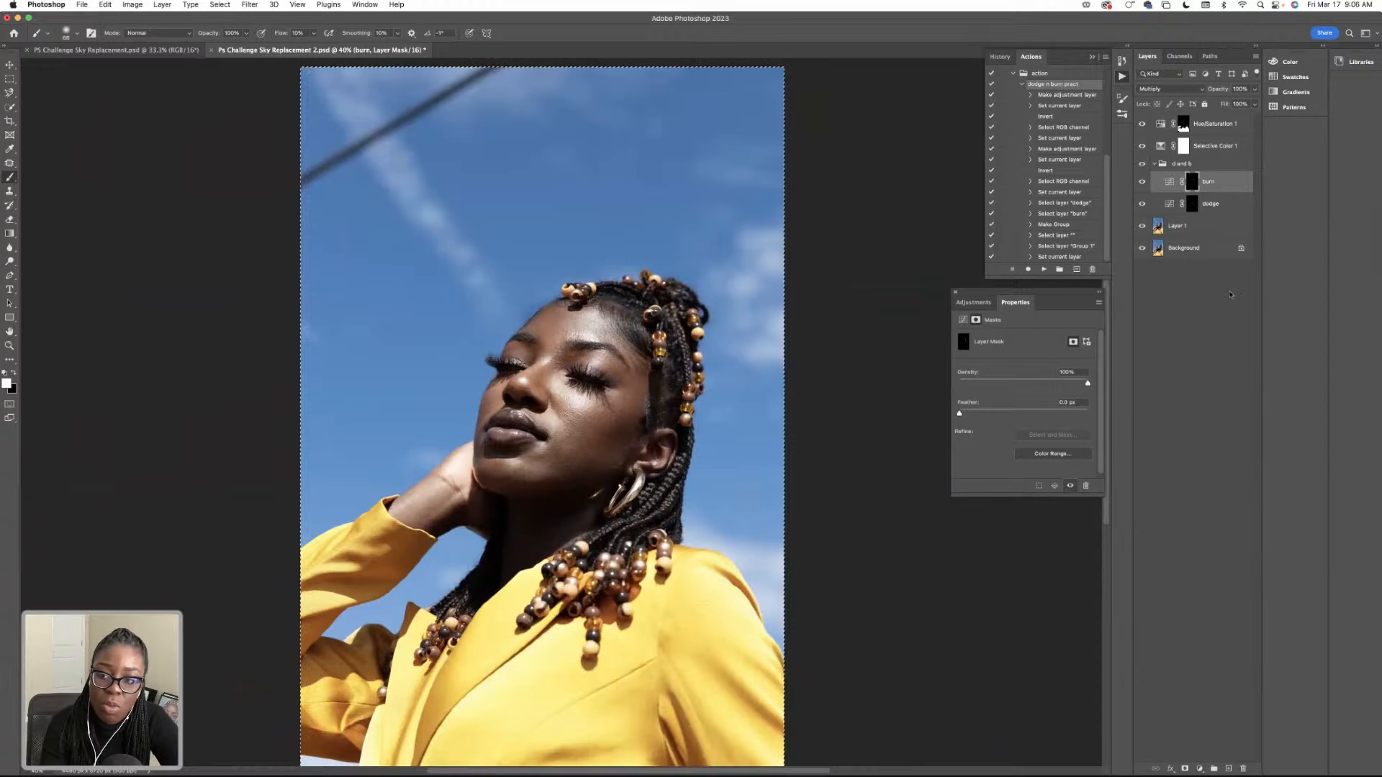
pyautogui.click(1141, 164)
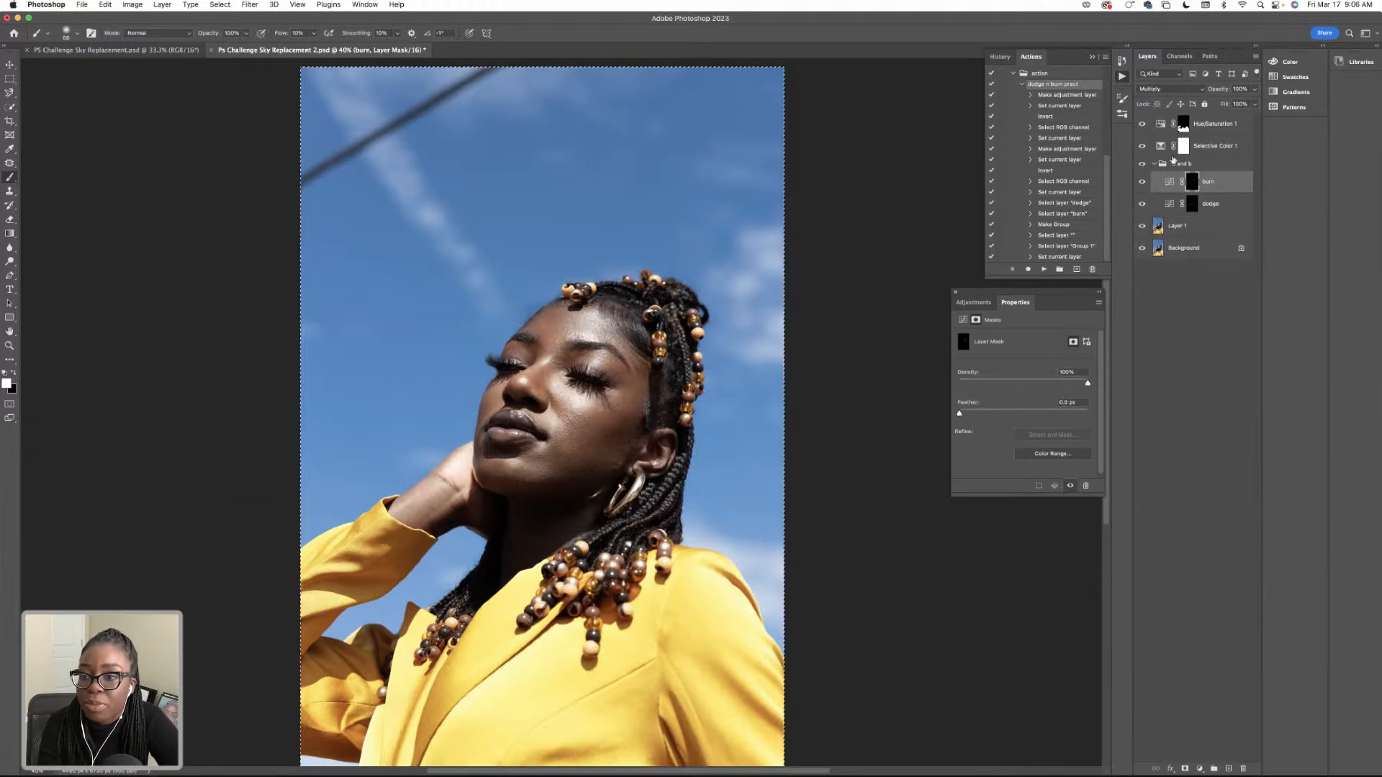
# Select the Selective Color layer, and collapse the d and b group.
pyautogui.click(1209, 163)
pyautogui.click(1216, 148)
pyautogui.click(1154, 165)
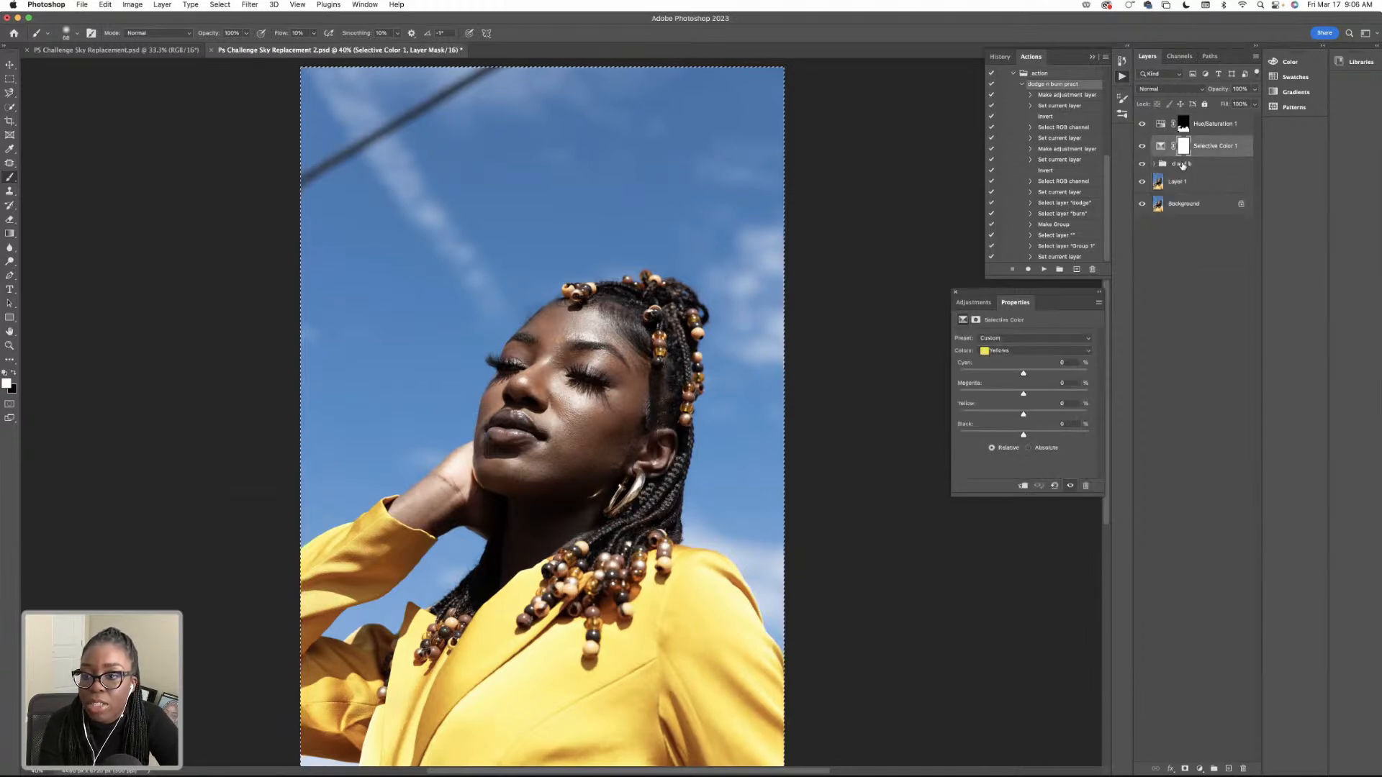
# Add a Selective Color adjustment layer directly above the d and b group.
pyautogui.click(1181, 165)
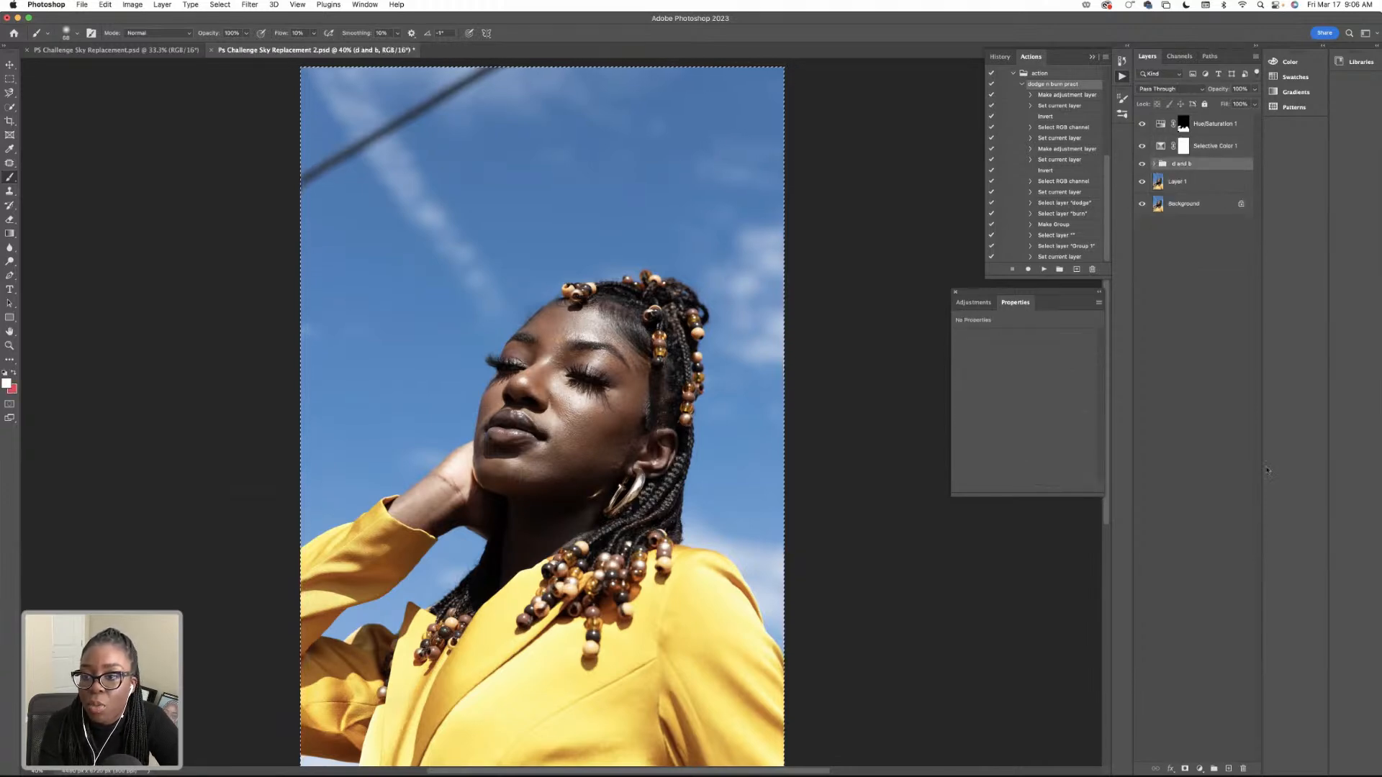
pyautogui.click(1199, 769)
pyautogui.click(1226, 746)
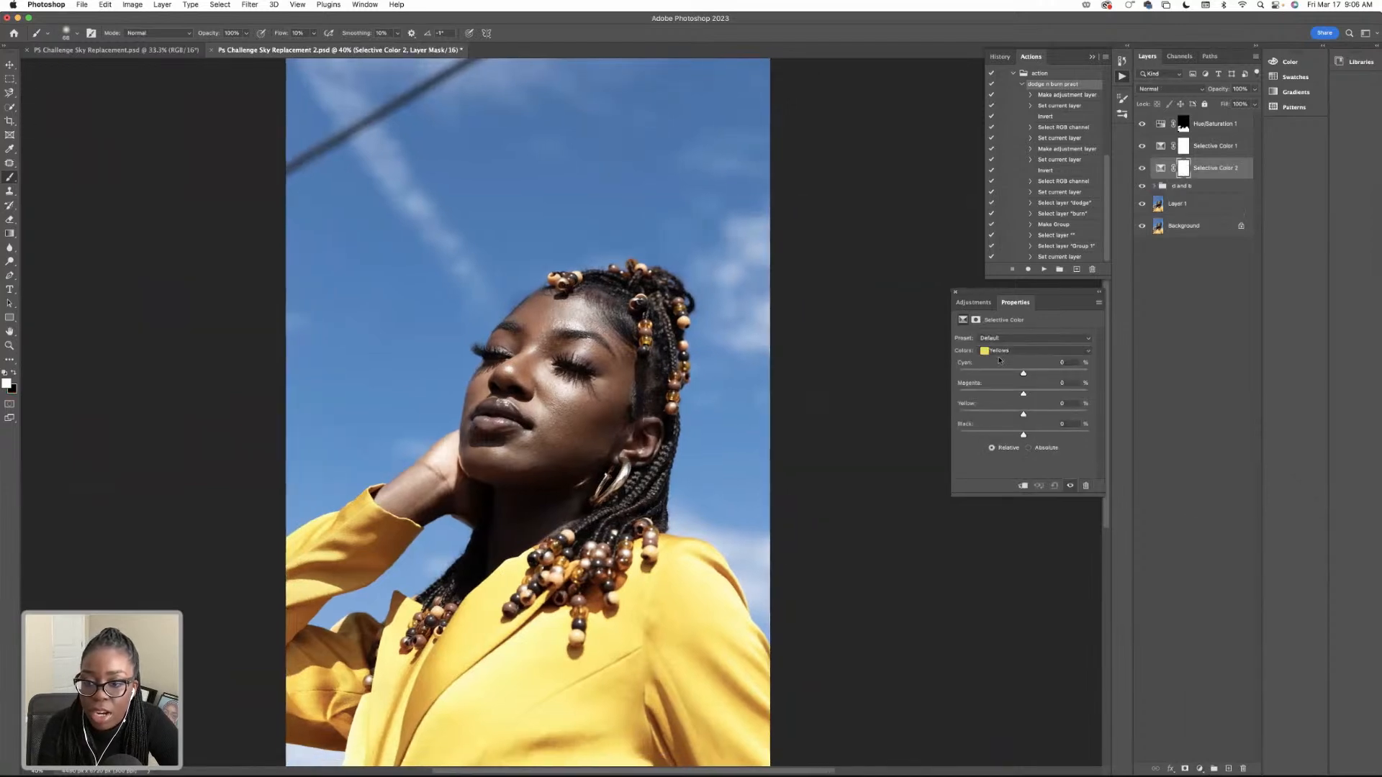
pyautogui.click(1019, 352)
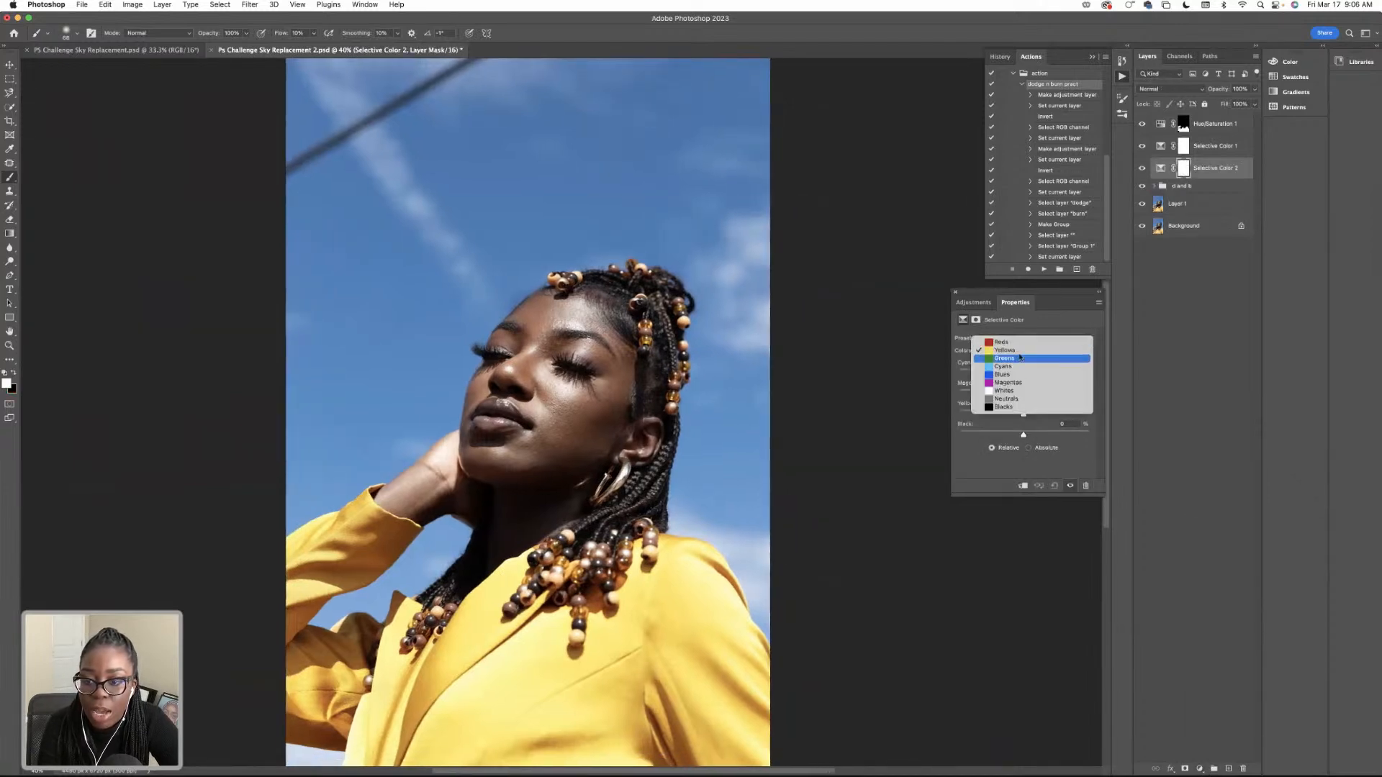
pyautogui.click(1020, 390)
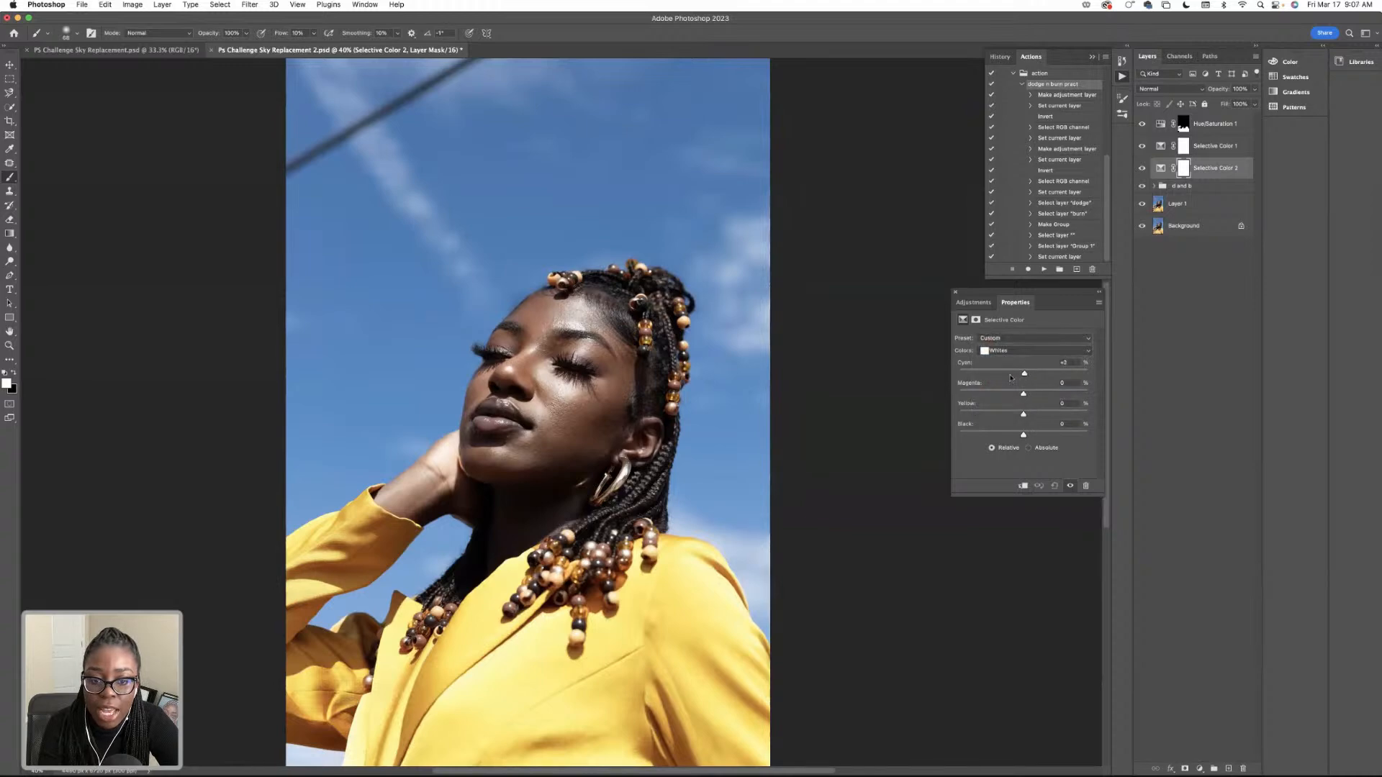
pyautogui.press('super+z')
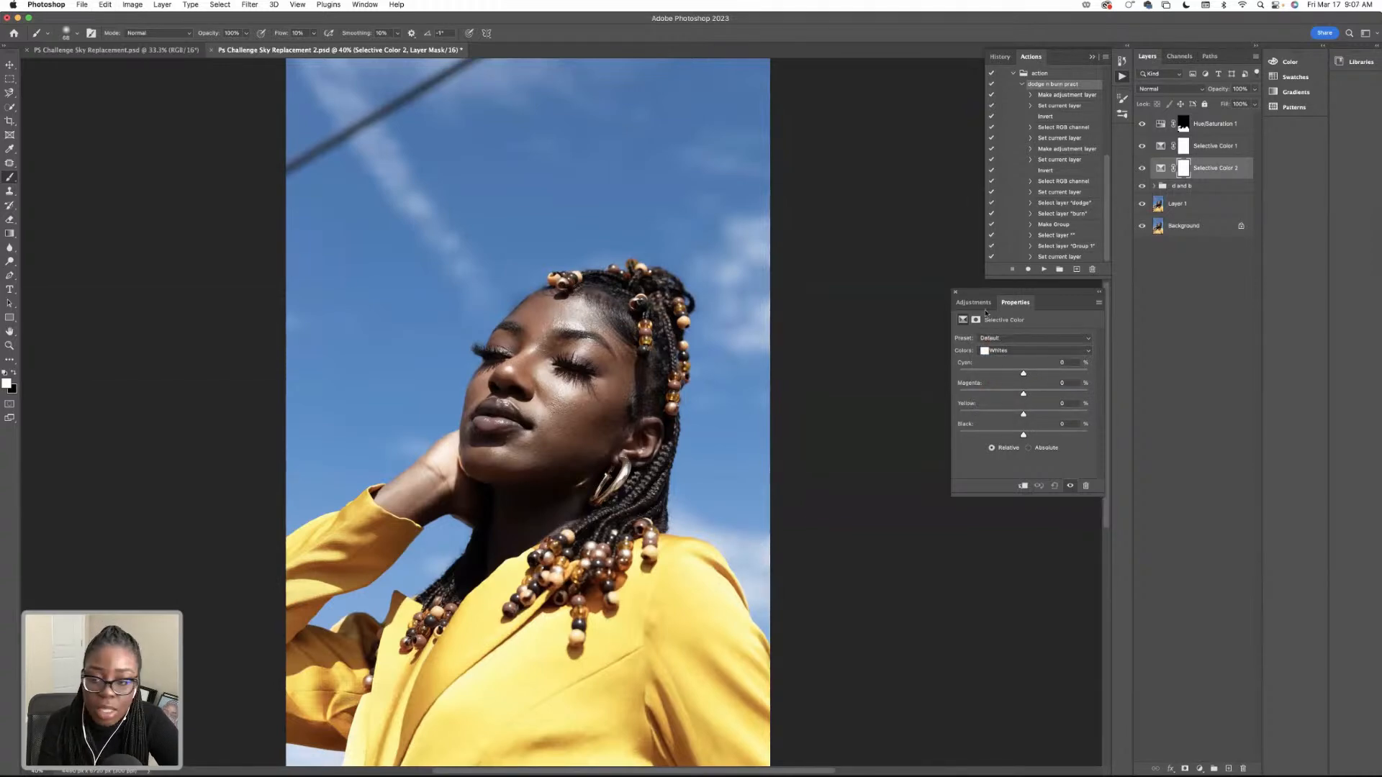
# In the new Selective Color layer's blacks, undo a trial cyan change, set magenta to +4 and yellow to about +3, and close the adjustment settings.
pyautogui.click(1017, 353)
pyautogui.click(1022, 372)
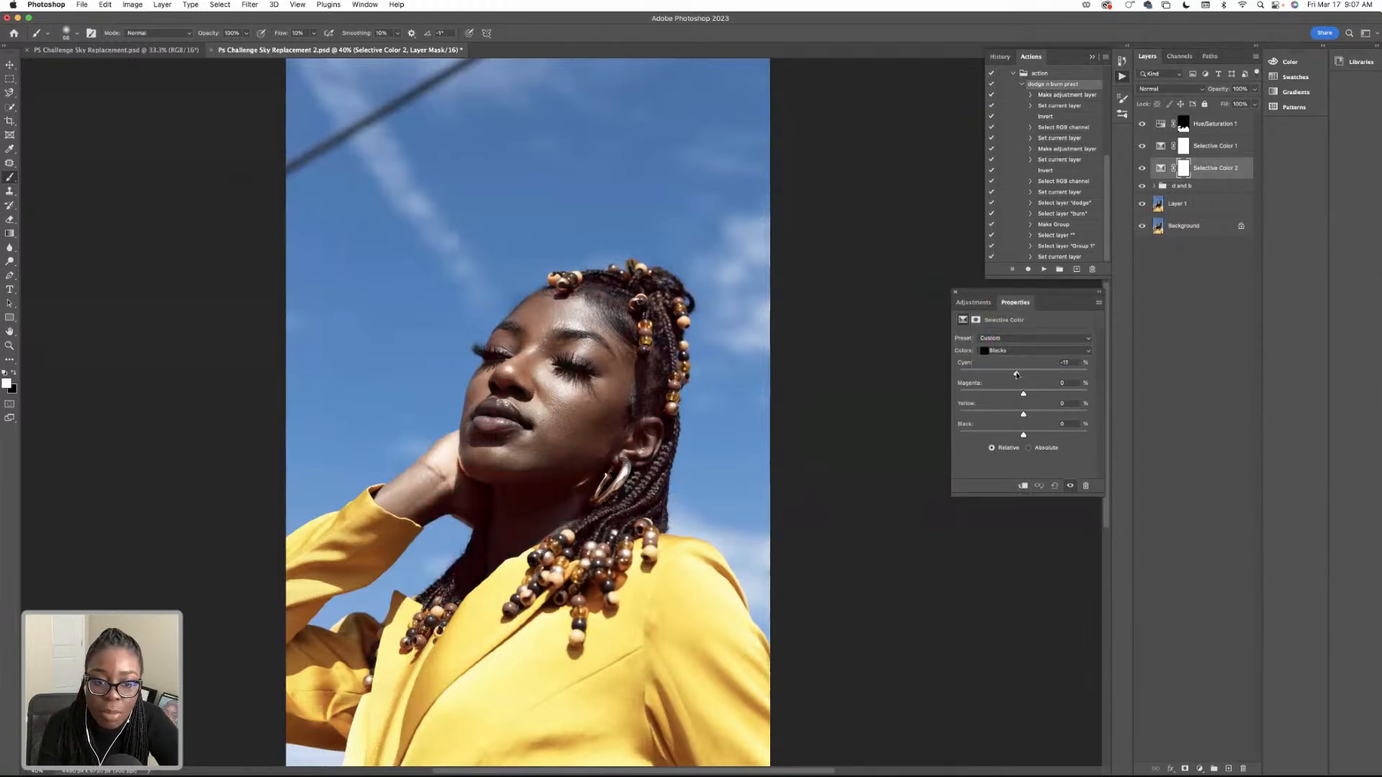
pyautogui.press('super+z')
pyautogui.moveTo(1029, 395); pyautogui.dragTo(1031, 394)
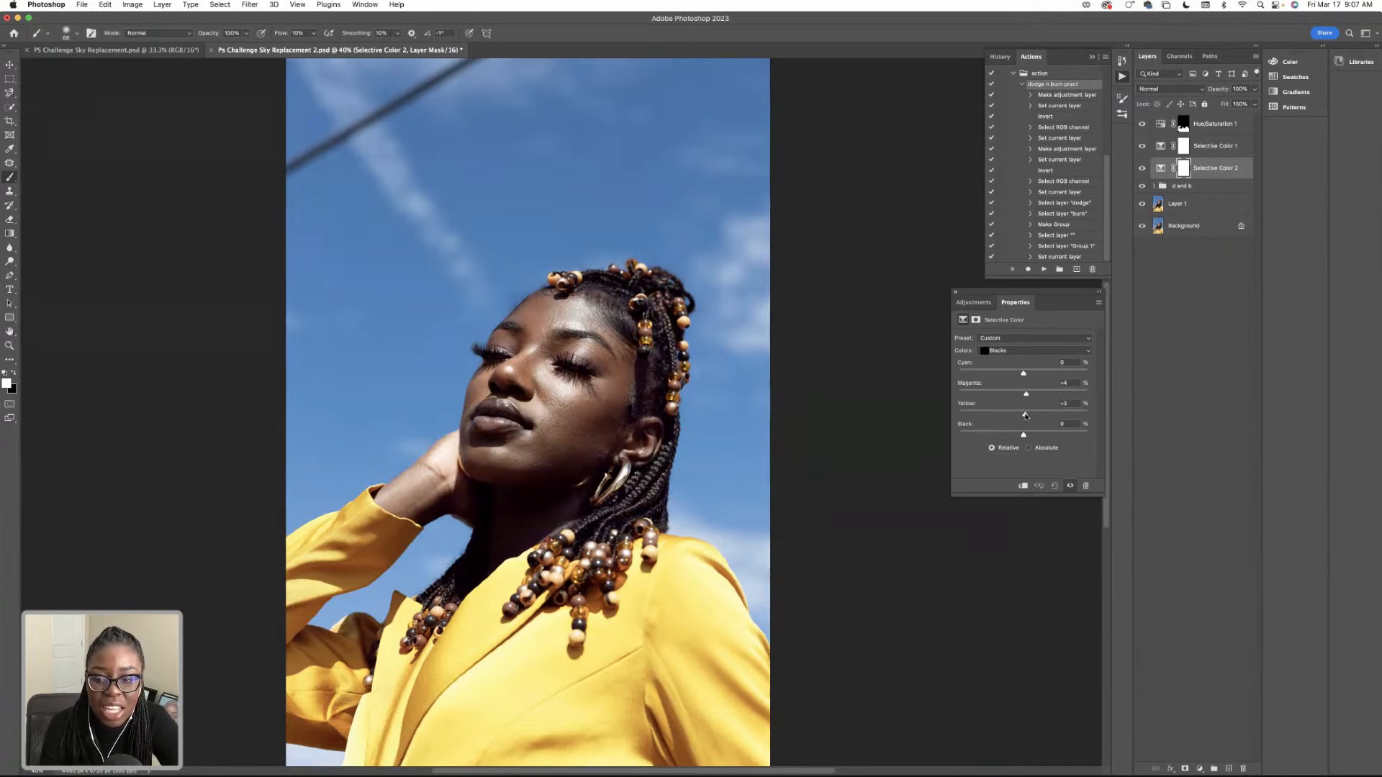
pyautogui.click(955, 292)
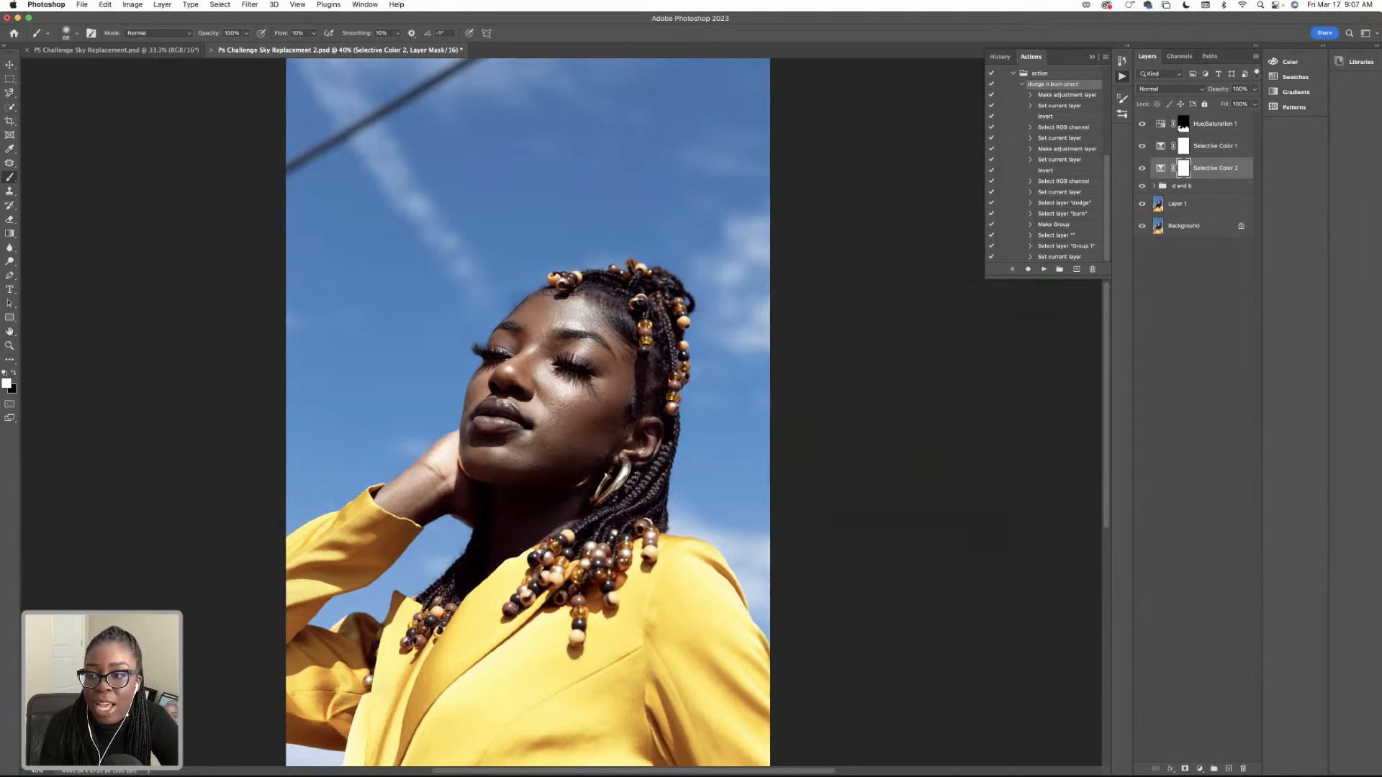
# Group the Hue/Saturation layer and both Selective Color layers, and name the group Color Grade.
pyautogui.keyDown('shift'); pyautogui.click(1203, 130); pyautogui.keyUp('shift')
pyautogui.press('super+g')
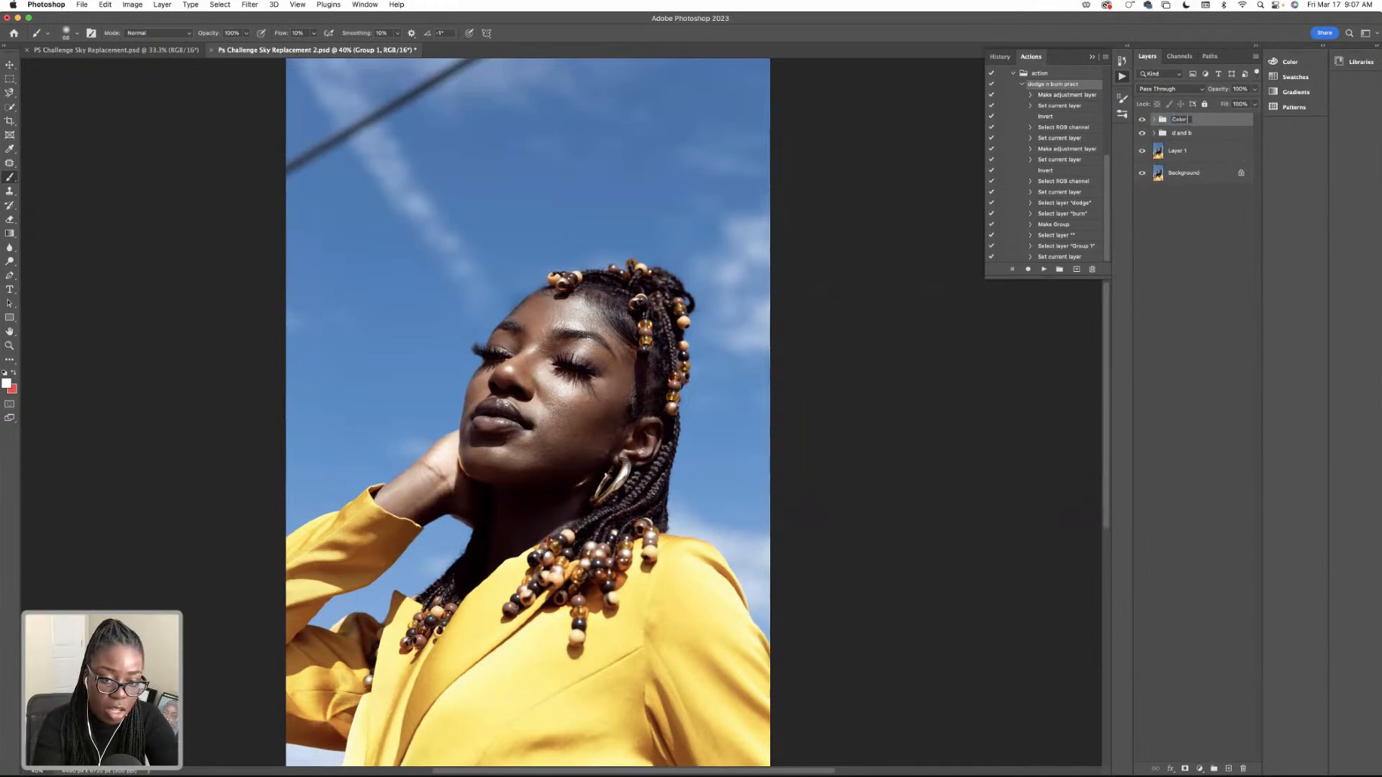
pyautogui.write('Grade')
pyautogui.press('Return')
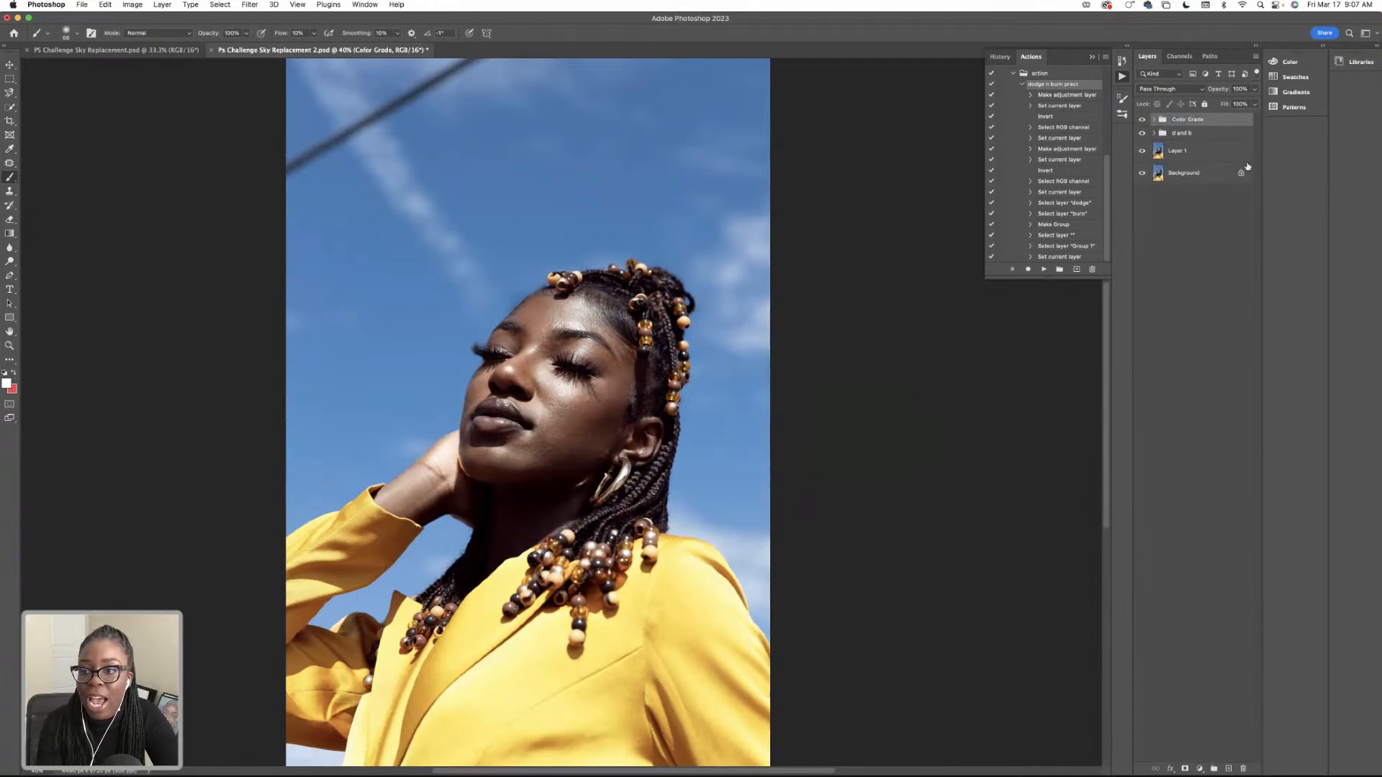
# Select Layer 1, the retouched photo layer beneath the d and b group.
pyautogui.click(1188, 158)
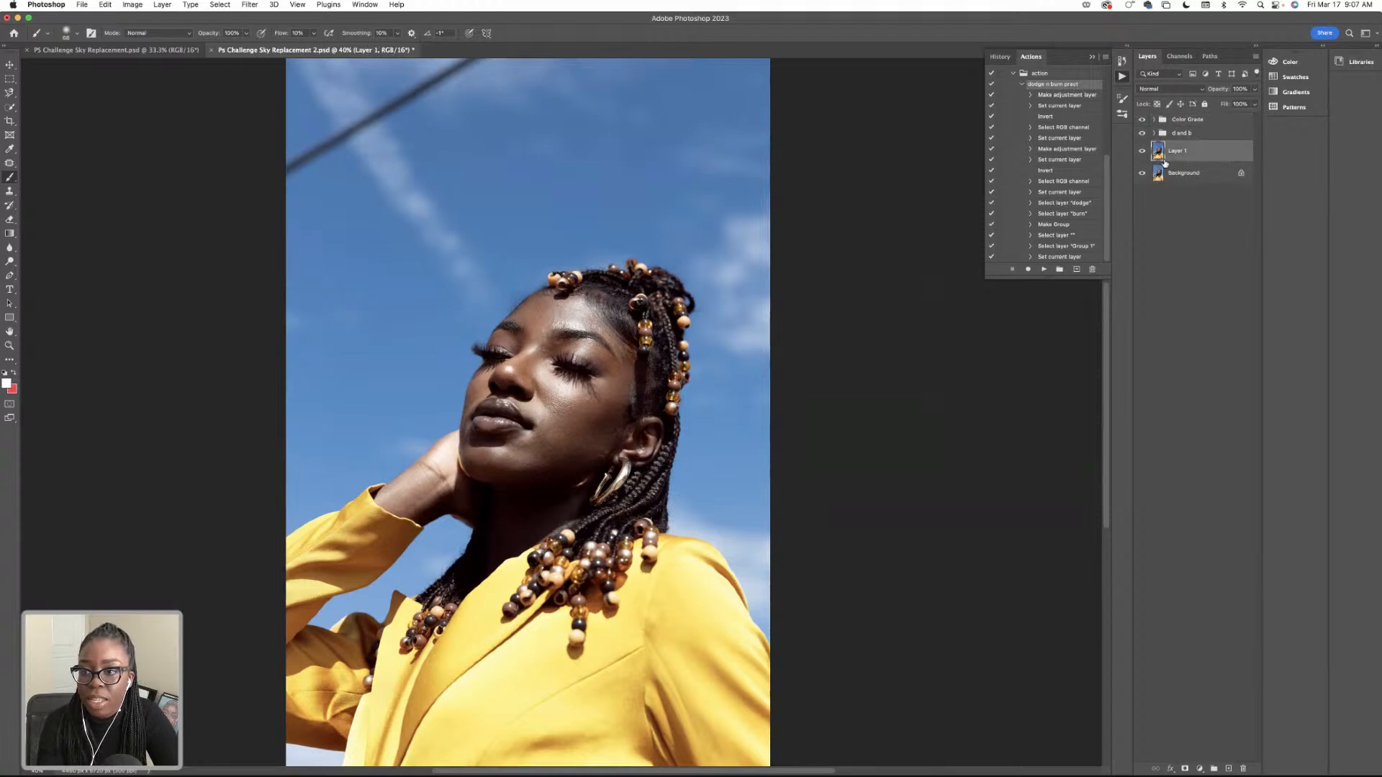
pyautogui.click(1165, 136)
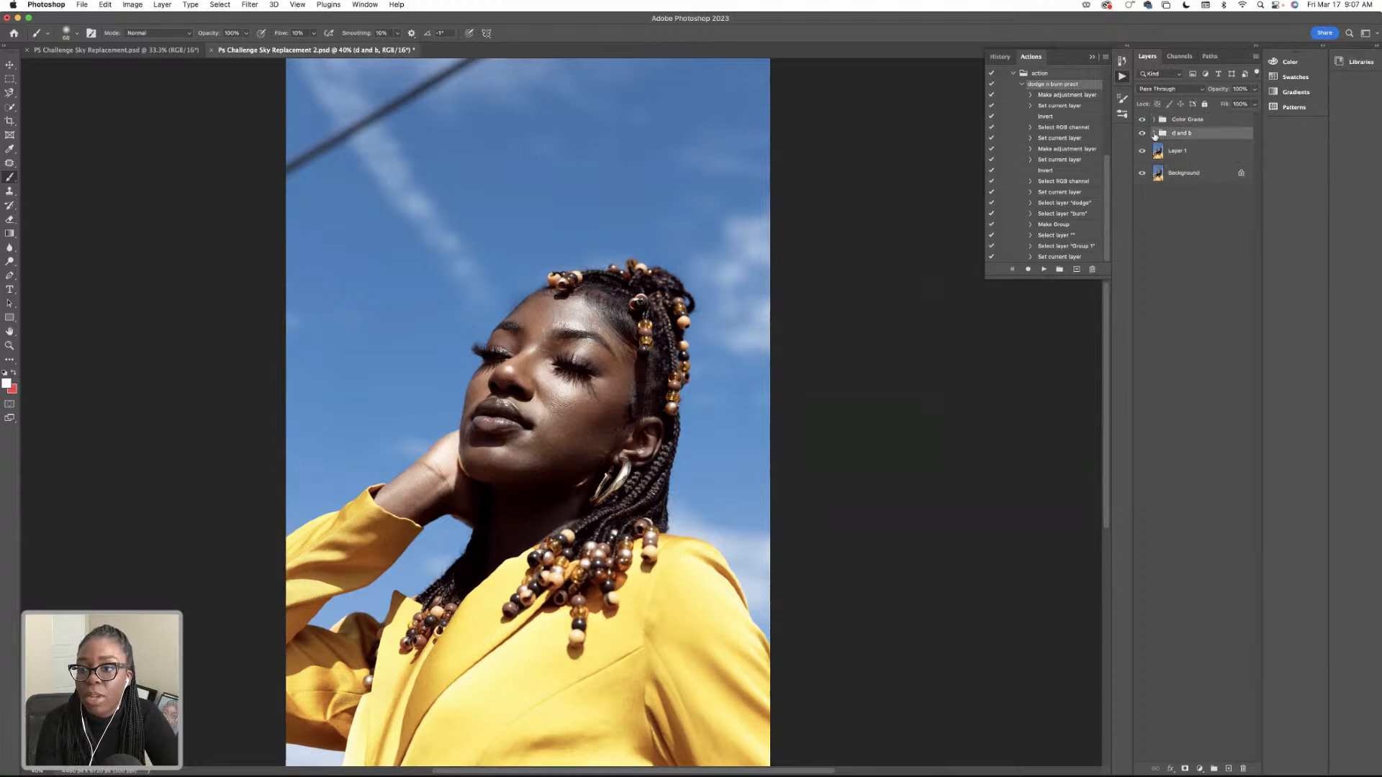
pyautogui.click(1167, 152)
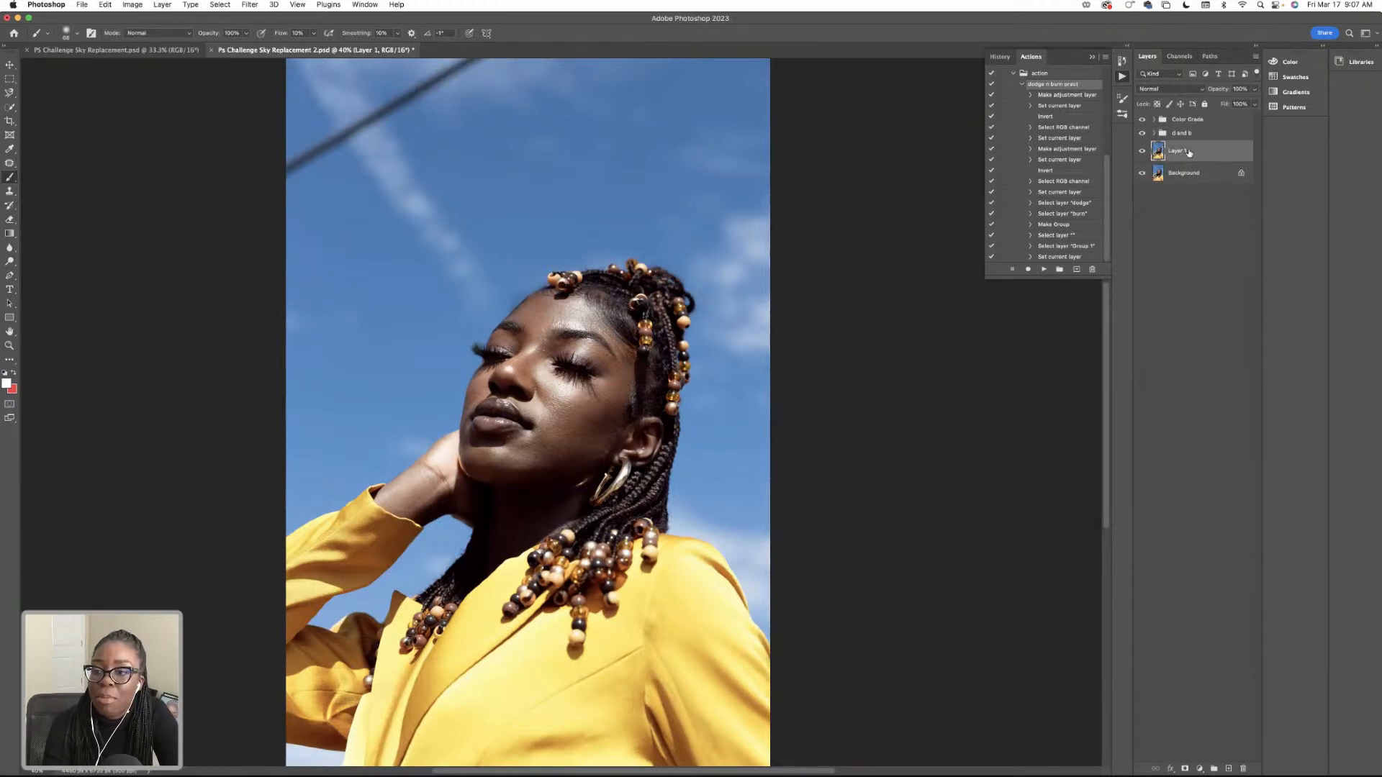
pyautogui.click(125, 6)
pyautogui.moveTo(110, 5)
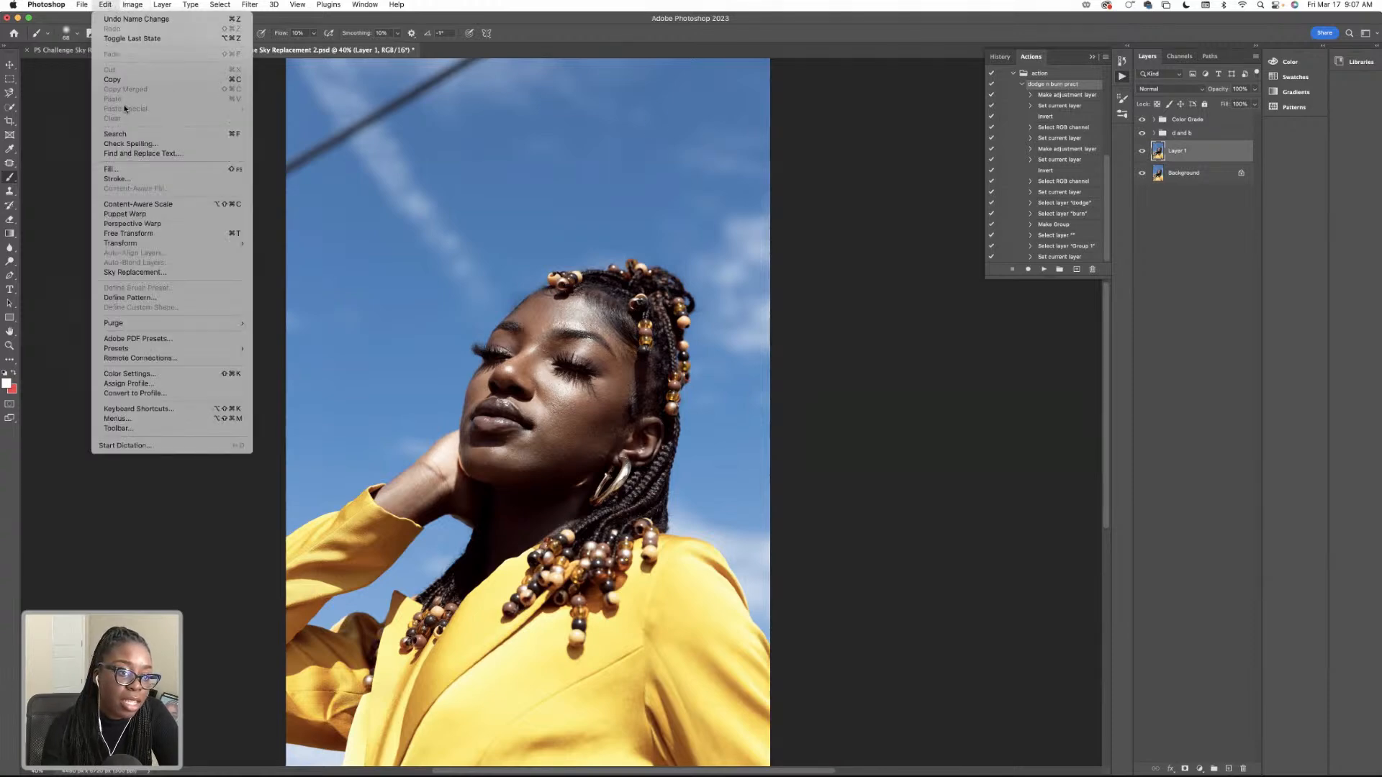
pyautogui.click(162, 272)
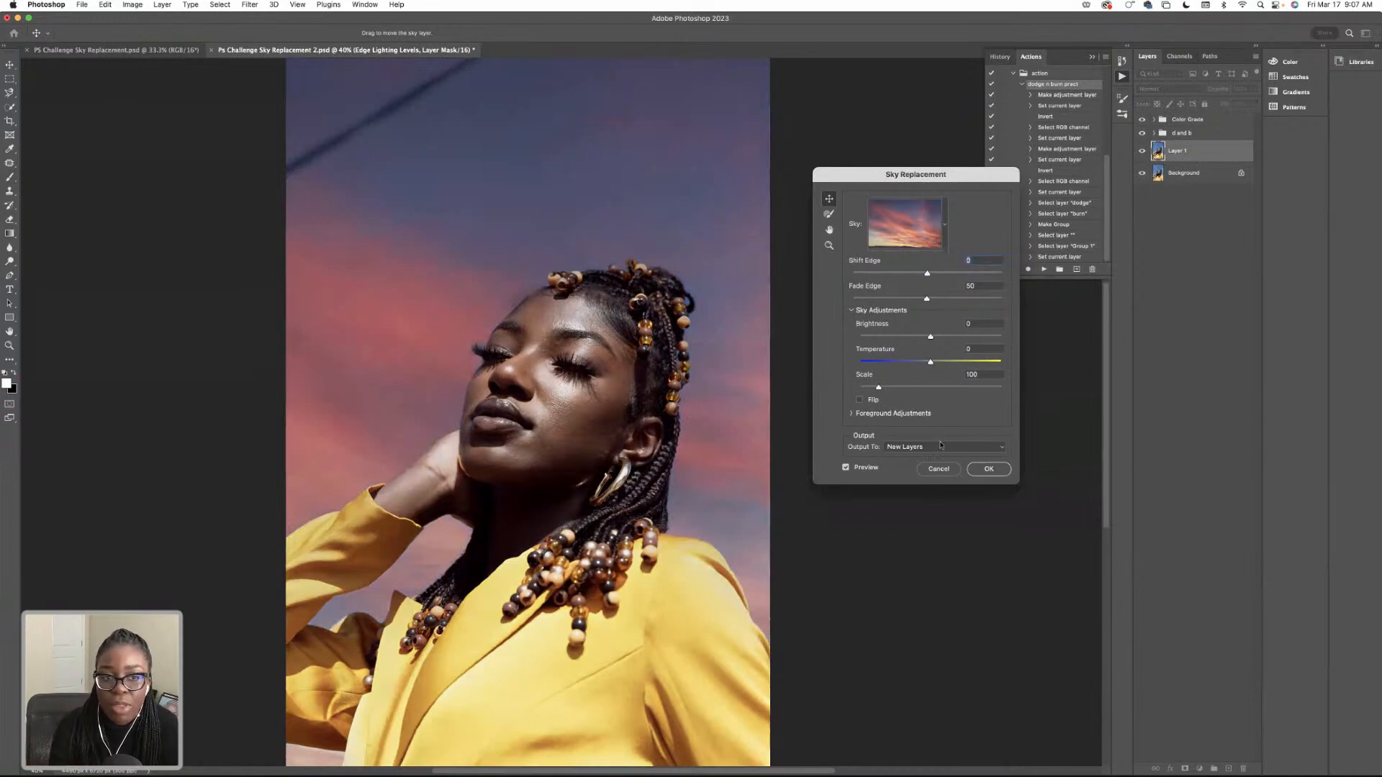
pyautogui.hscroll(2, 646, 321)
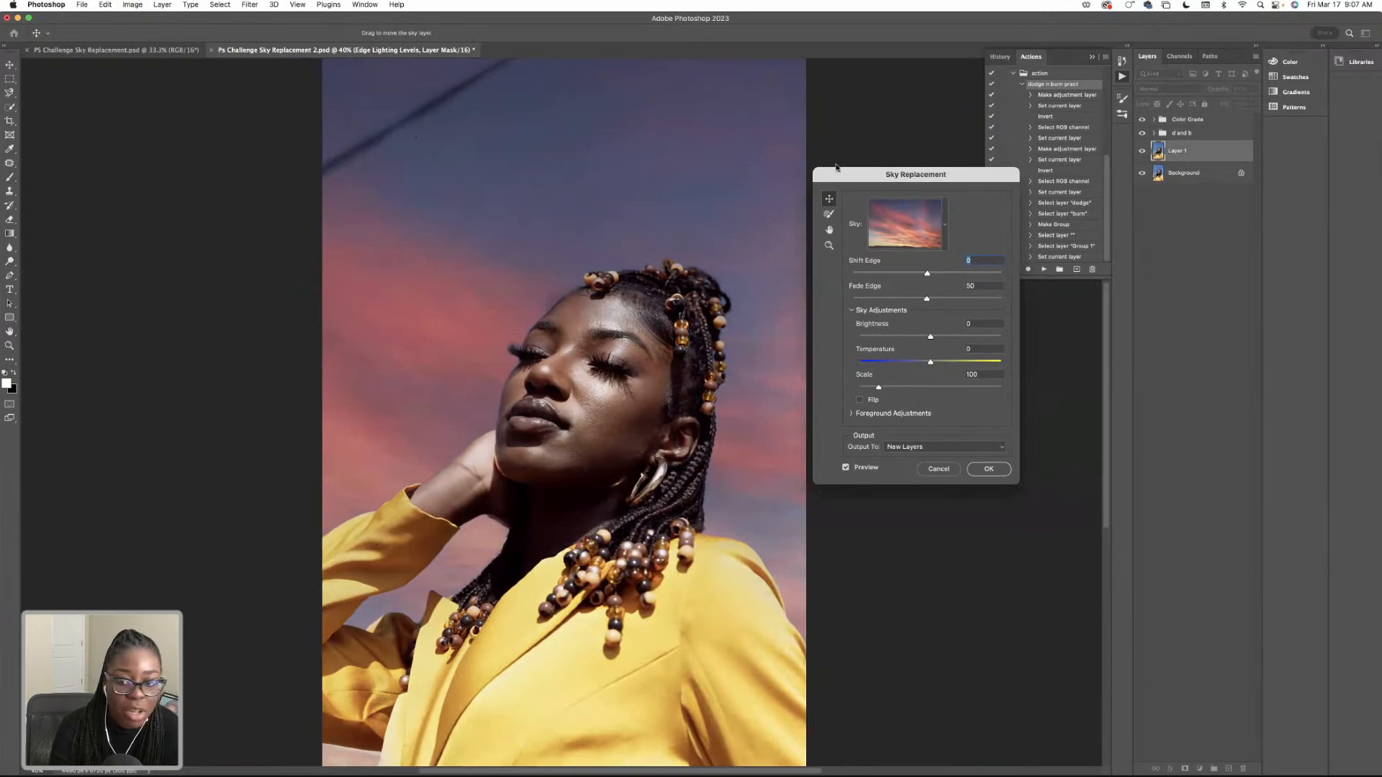
pyautogui.click(943, 469)
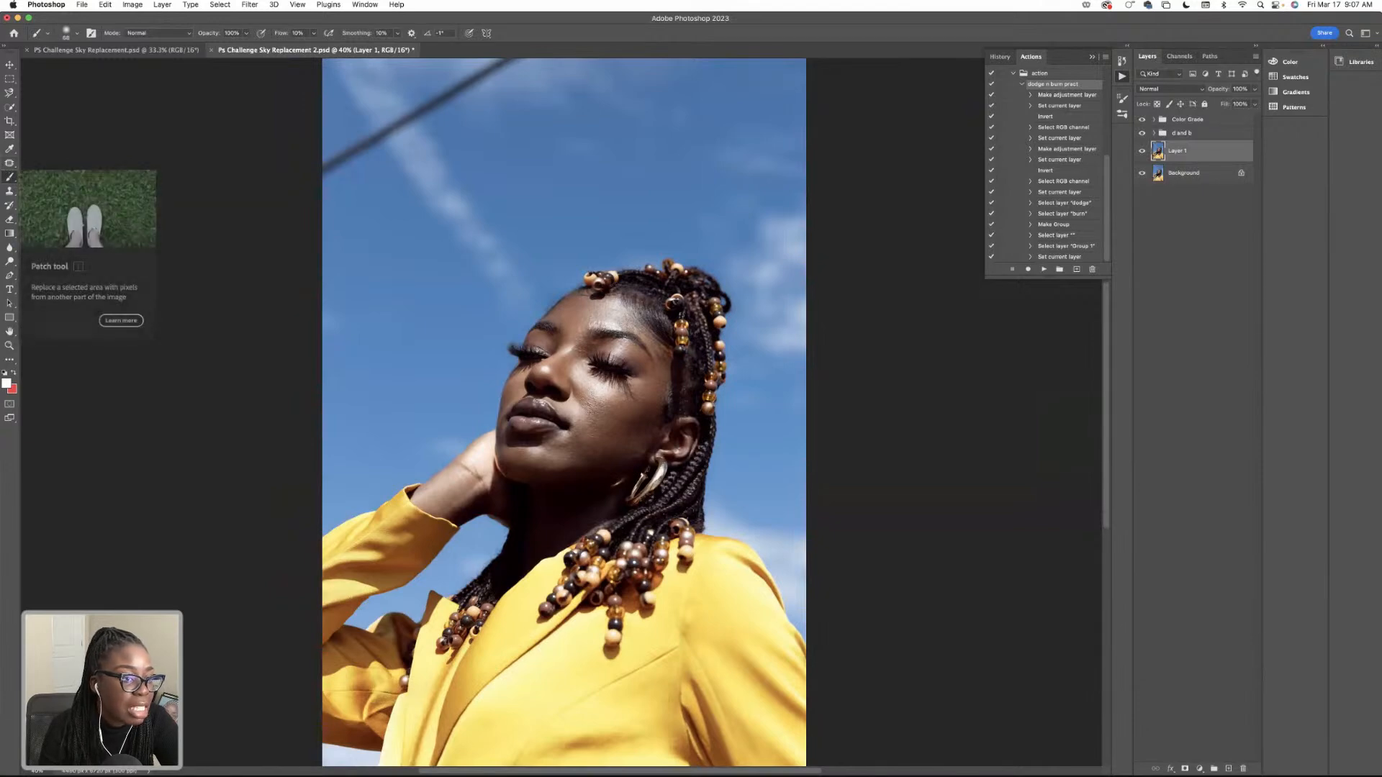
# Remove the dark cable crossing the sky on Layer 1 with the Clone Stamp, sampling nearby sky, and compare with the layer hidden.
pyautogui.click(9, 191)
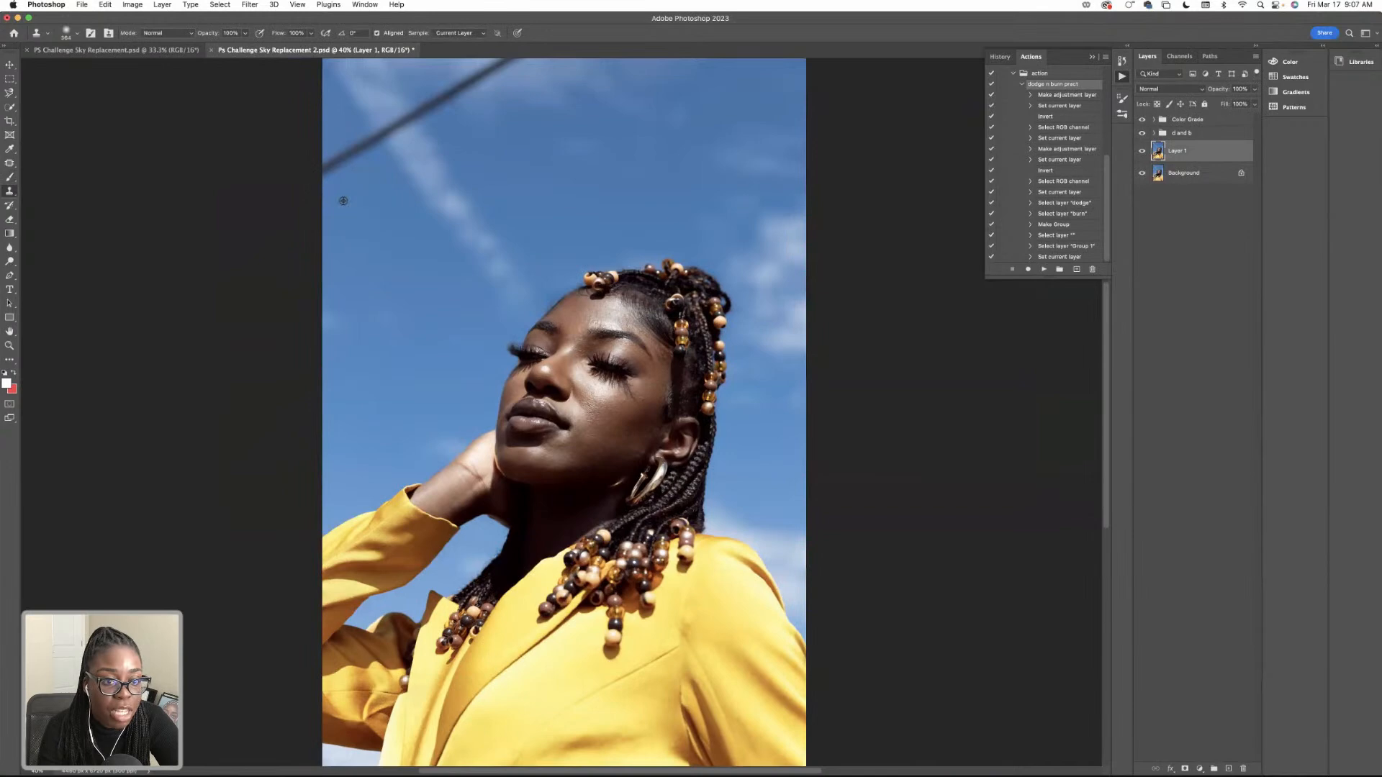
pyautogui.keyDown('alt'); pyautogui.click(340, 204); pyautogui.keyUp('alt')
pyautogui.moveTo(330, 173)
pyautogui.mouseDown()
pyautogui.moveTo(490, 79)
pyautogui.moveTo(451, 94)
pyautogui.moveTo(534, 63)
pyautogui.moveTo(498, 78)
pyautogui.mouseUp()
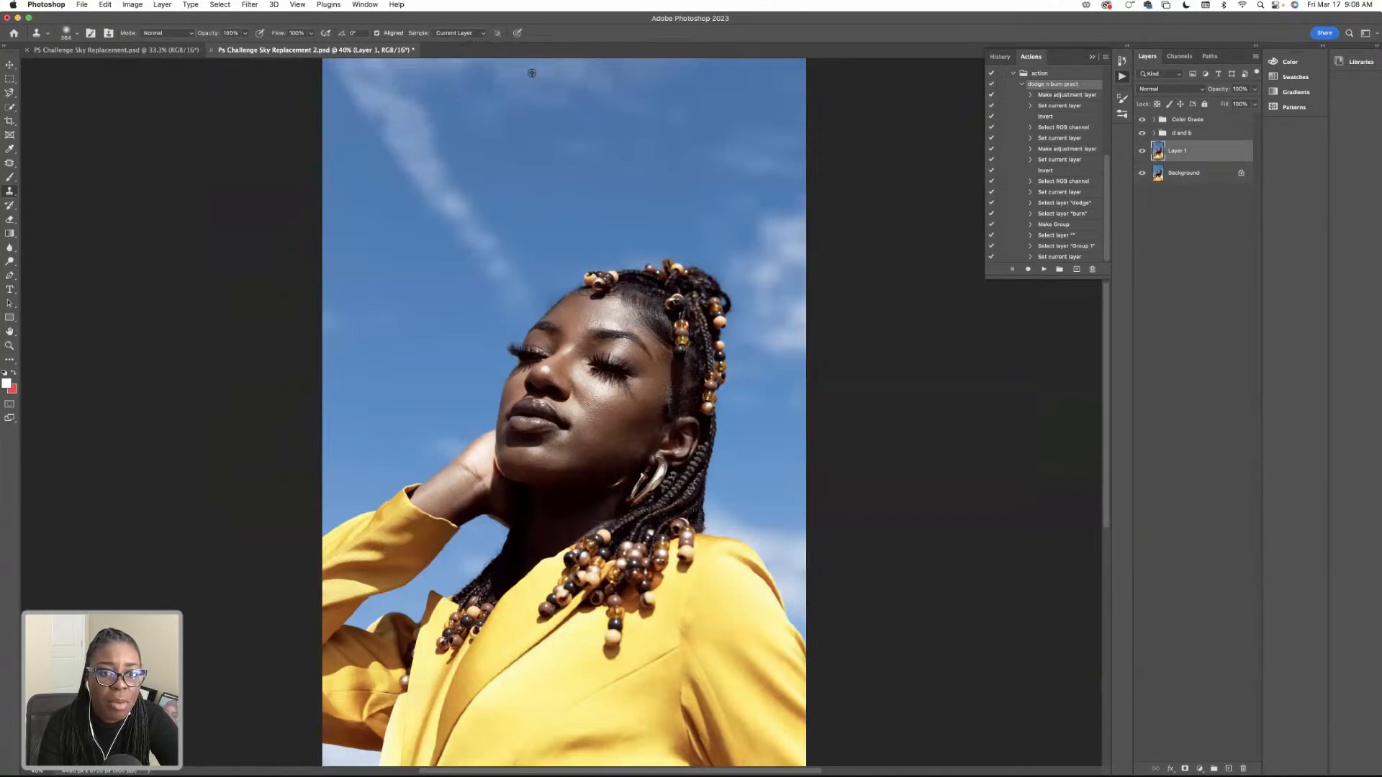
pyautogui.keyDown('alt'); pyautogui.click(499, 102); pyautogui.keyUp('alt')
pyautogui.moveTo(461, 76); pyautogui.dragTo(455, 69)
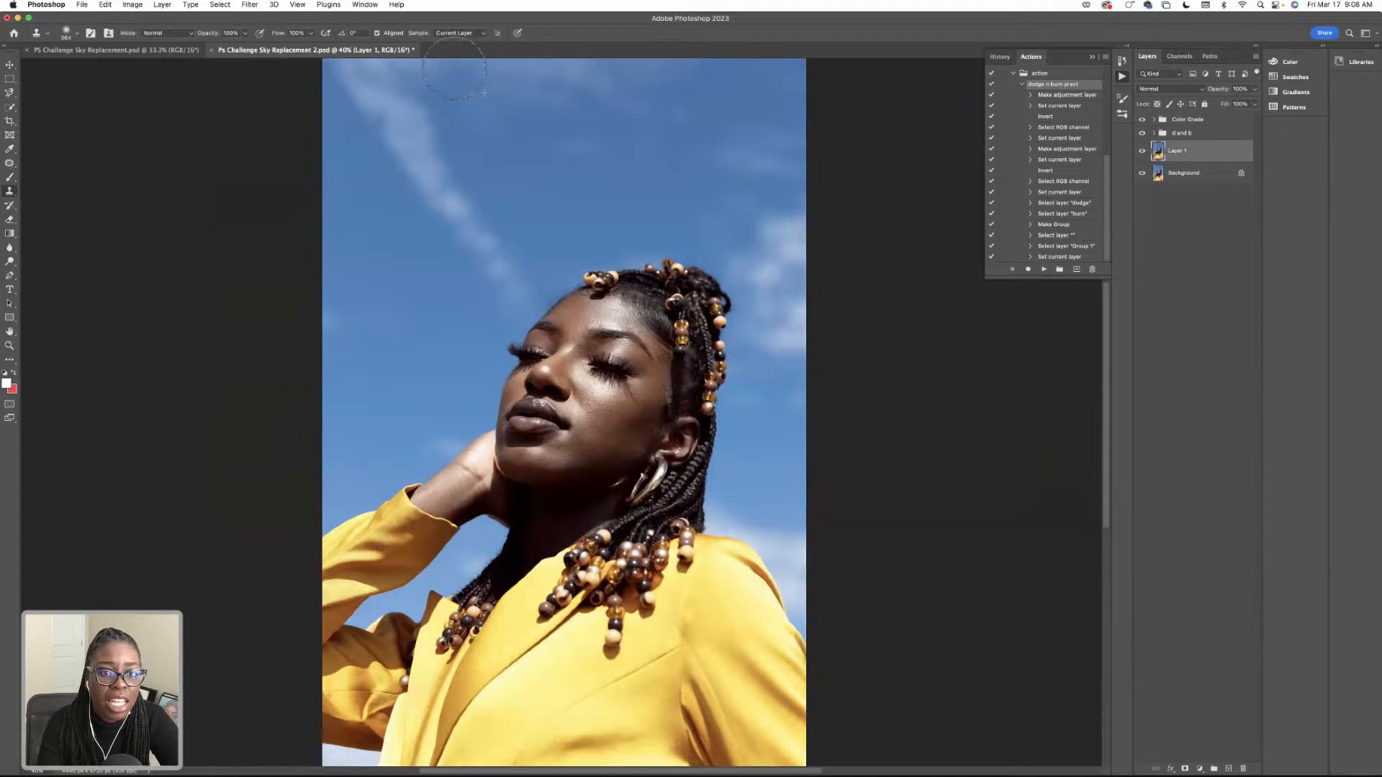
pyautogui.click(1142, 152)
pyautogui.click(1142, 151)
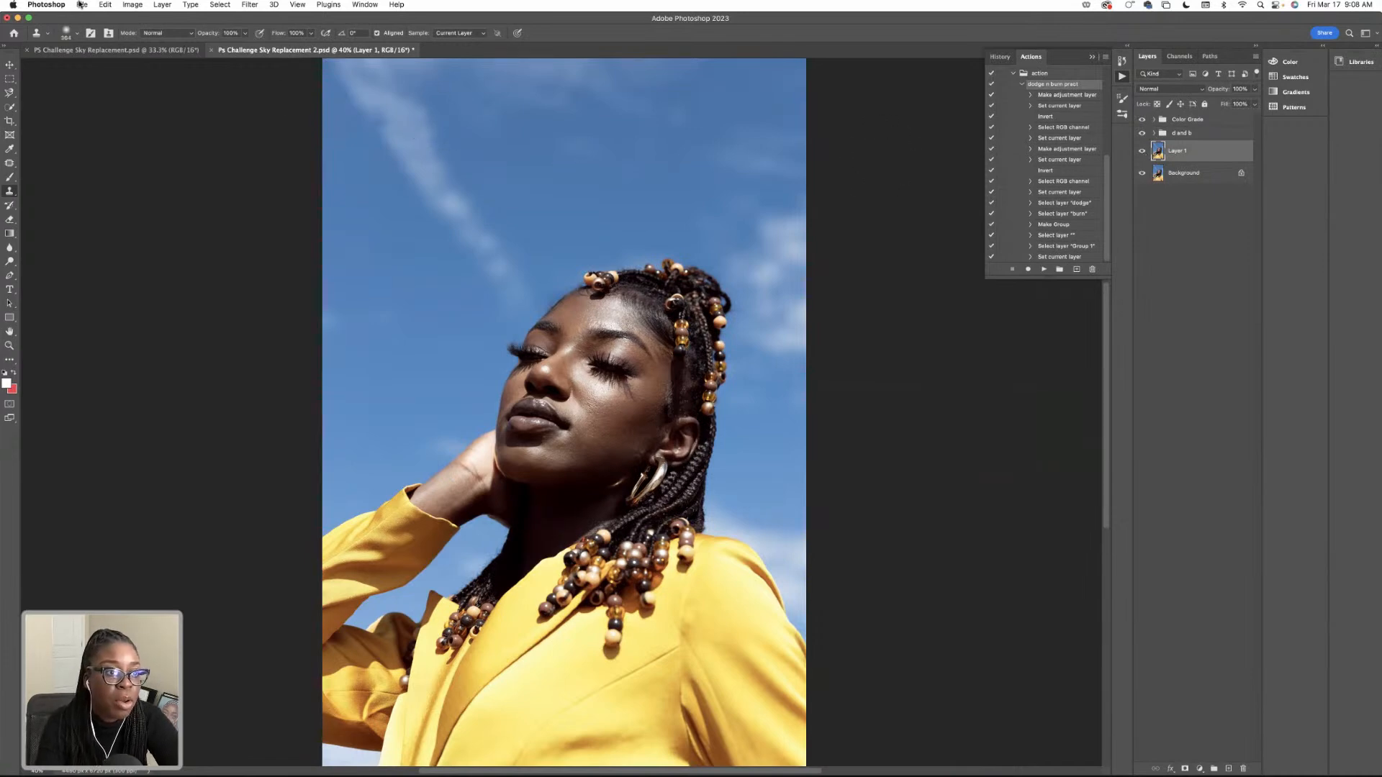
# Start Sky Replacement on Layer 1, move its dialog clear of the portrait, and open the sky presets.
pyautogui.click(107, 5)
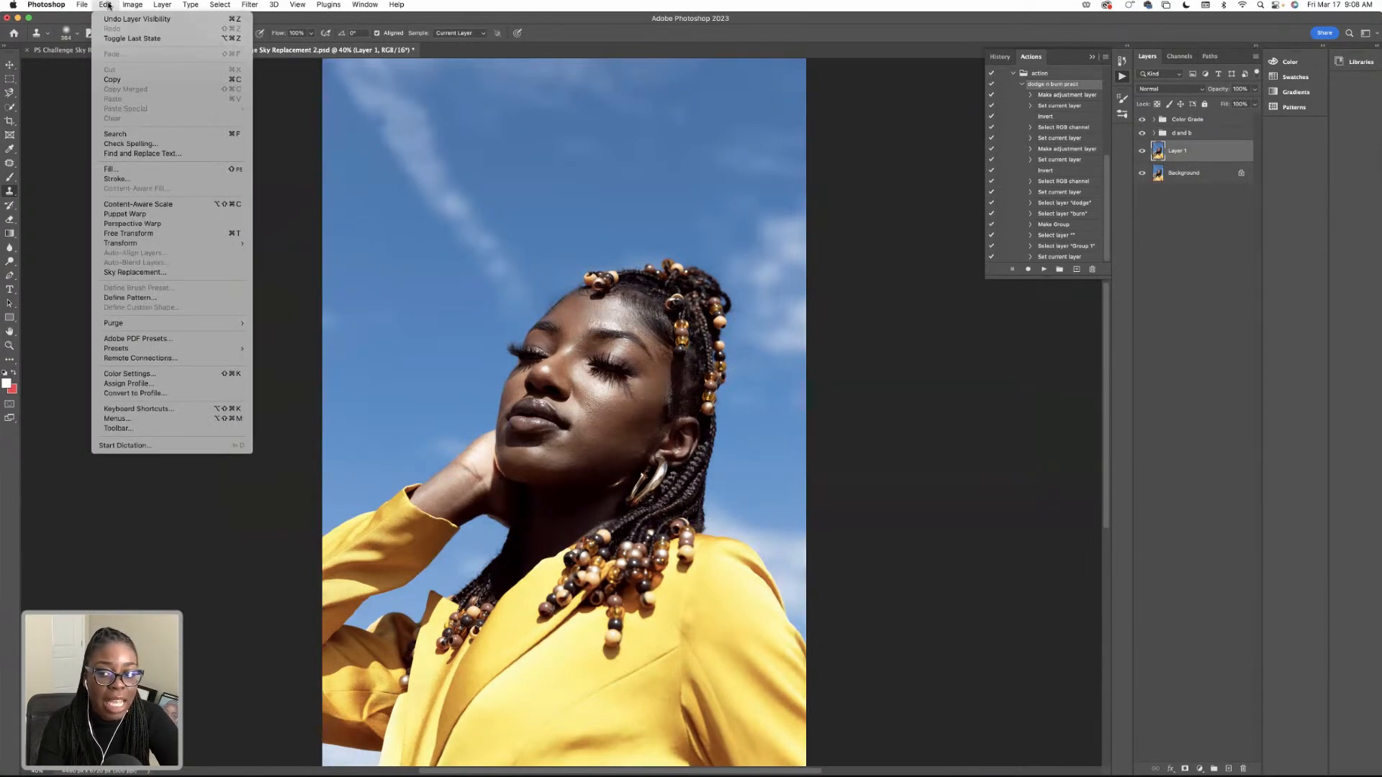
pyautogui.click(174, 273)
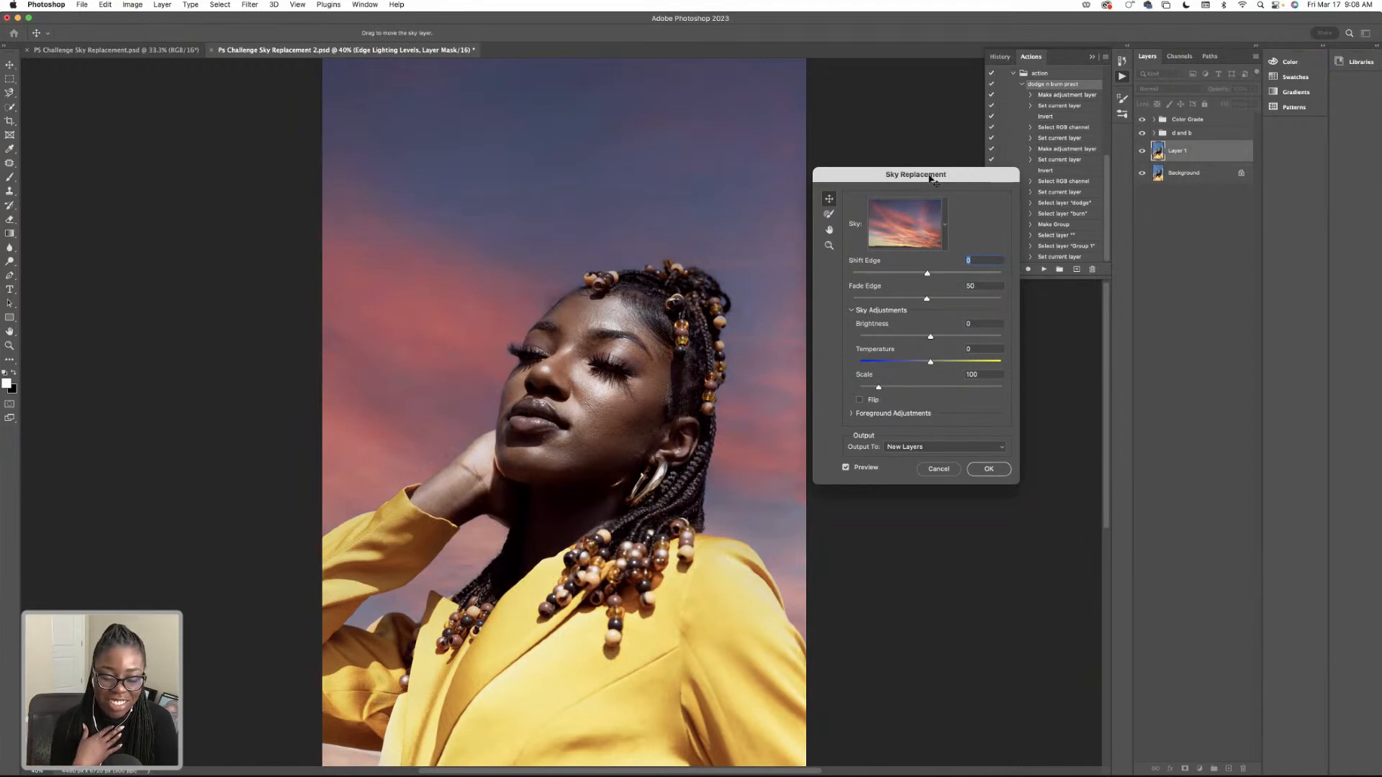
pyautogui.moveTo(931, 179); pyautogui.dragTo(986, 181)
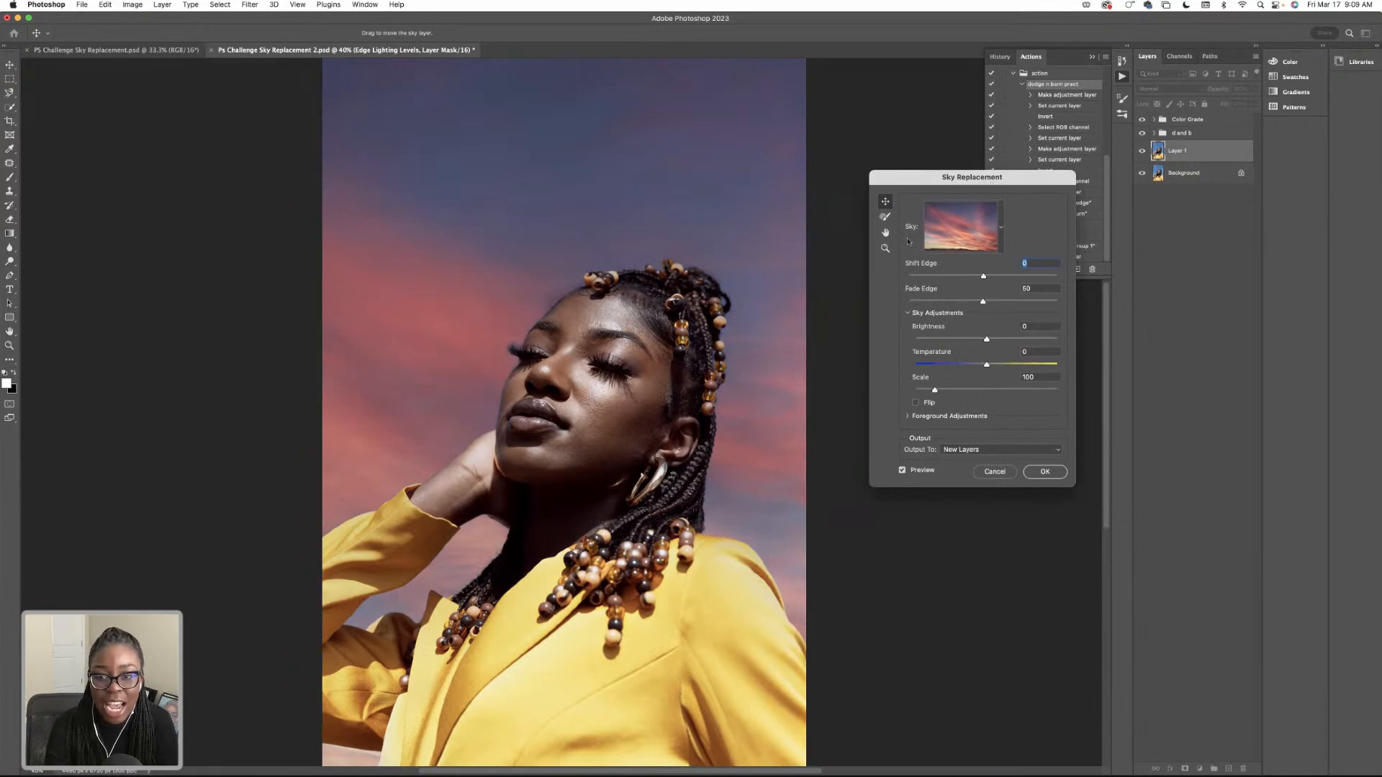
pyautogui.click(1001, 229)
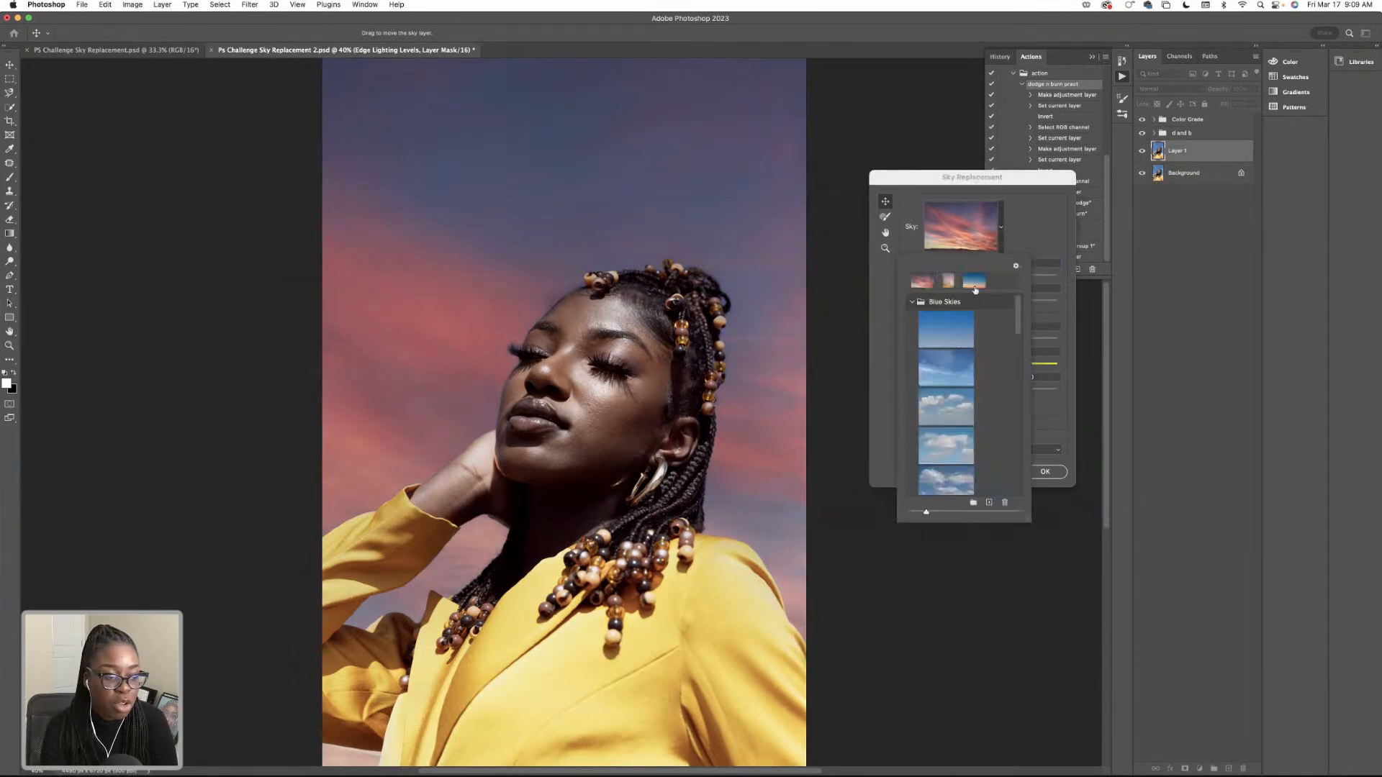
# Browse the sky presets and preview several skies from the Sunsets folder behind the portrait.
pyautogui.scroll(-5, 963, 340)
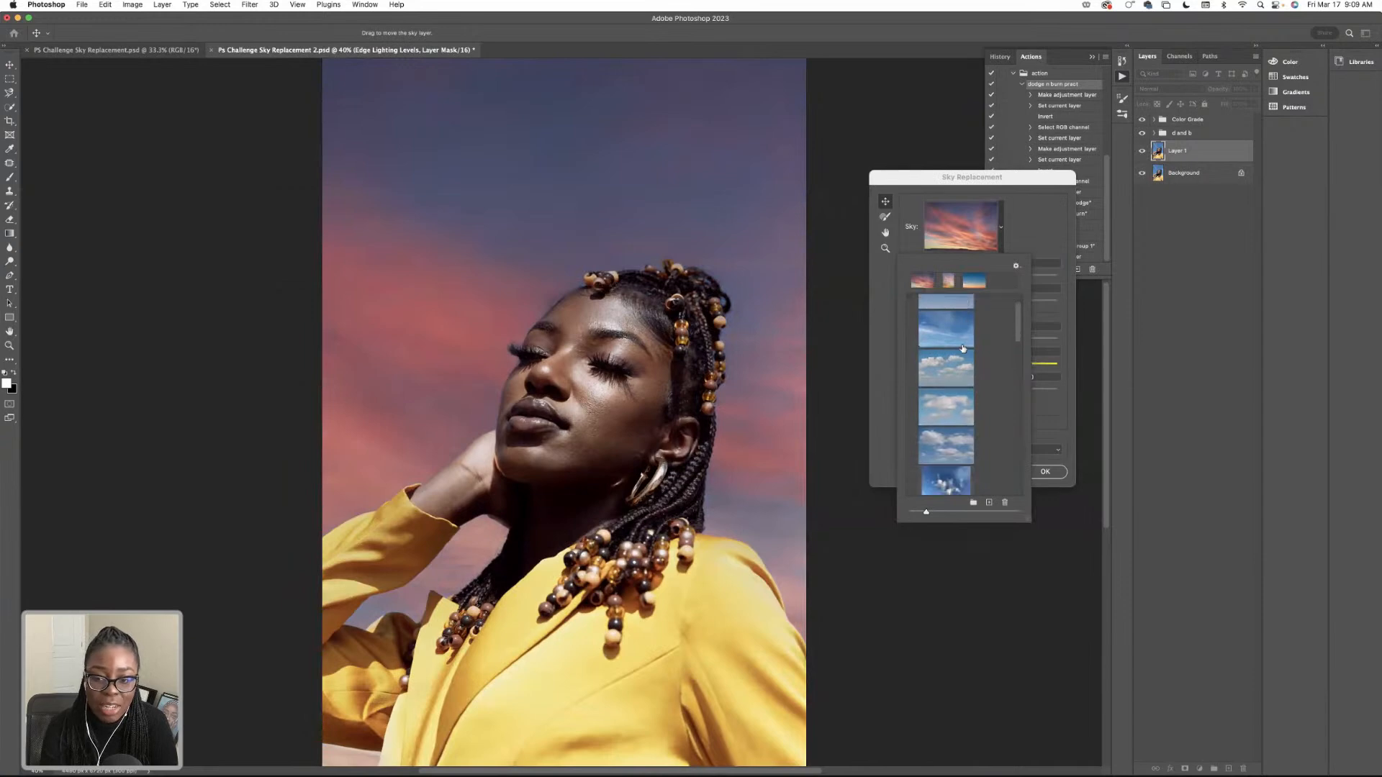
pyautogui.scroll(-3, 963, 348)
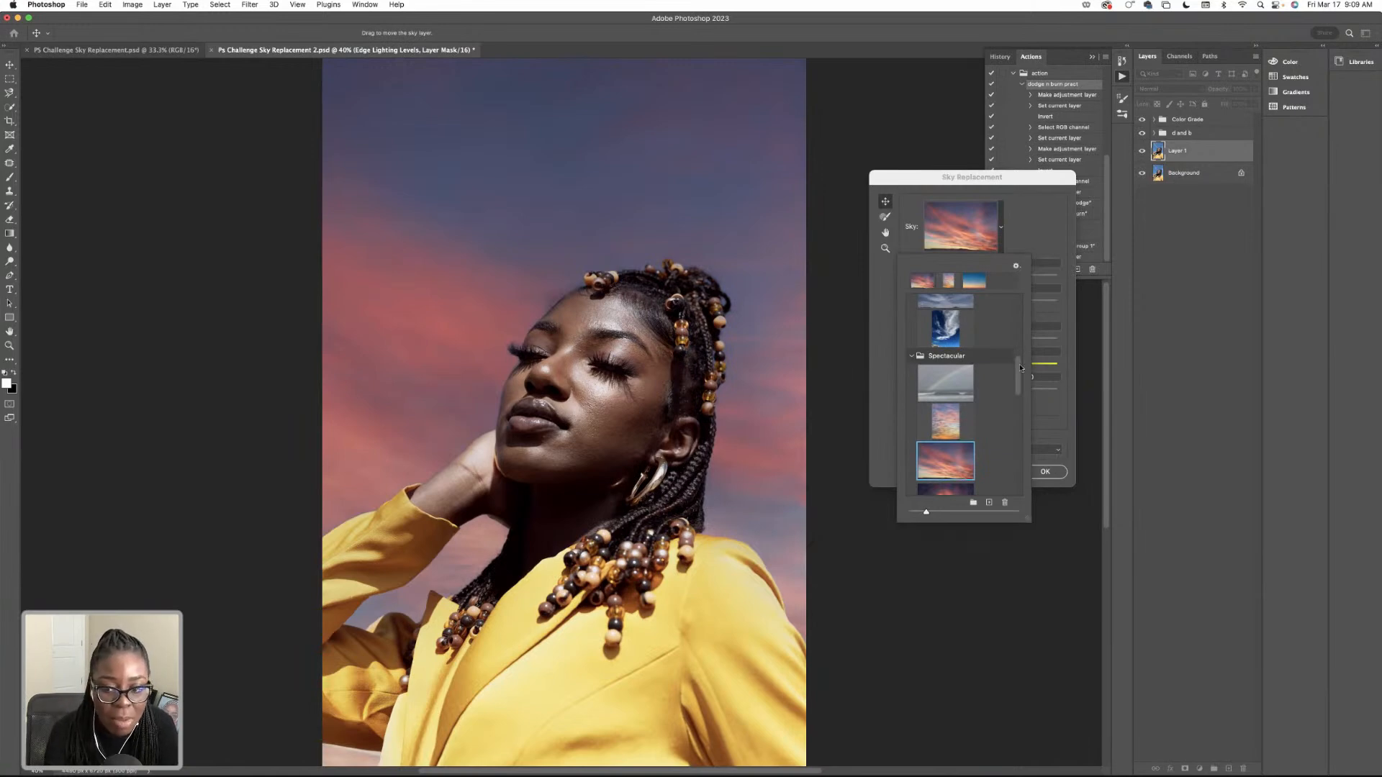
pyautogui.moveTo(1021, 368); pyautogui.dragTo(1016, 441)
pyautogui.click(958, 383)
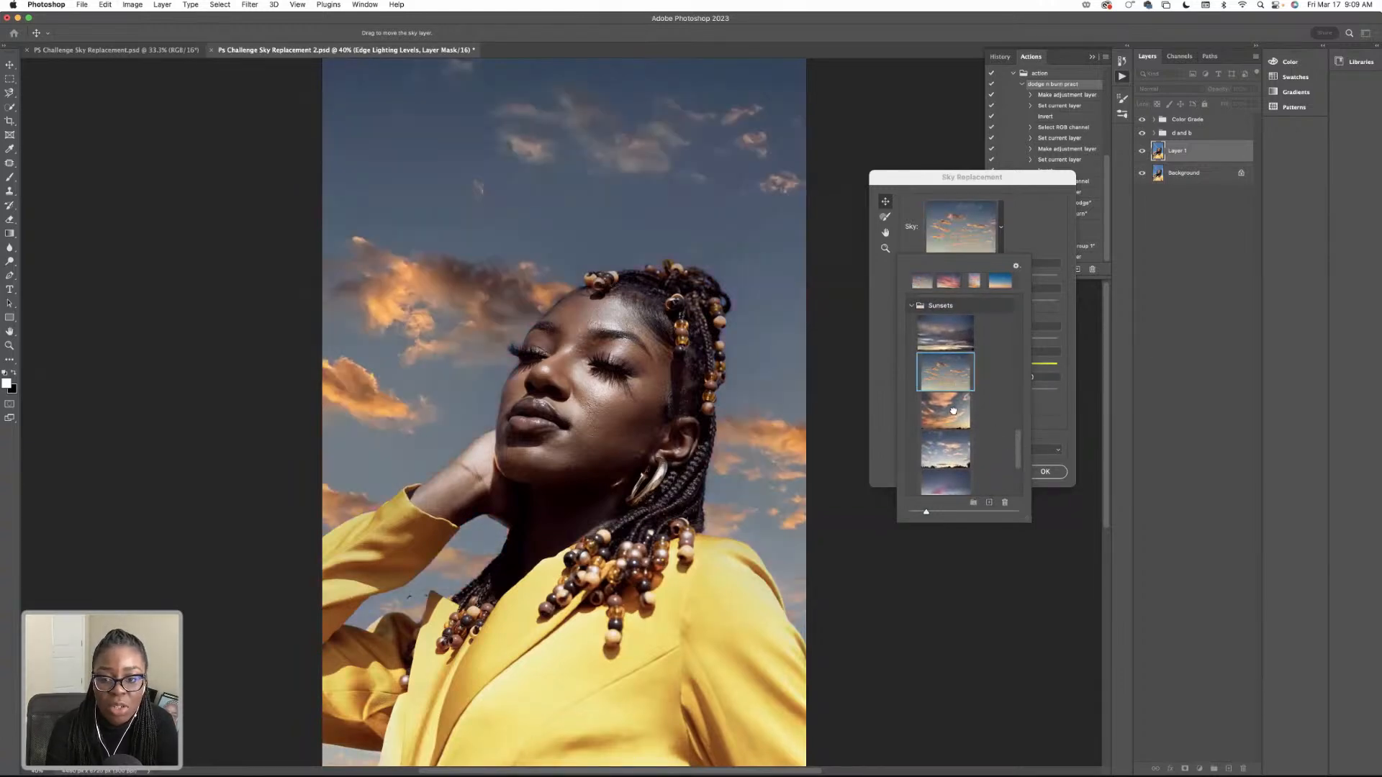
pyautogui.click(956, 409)
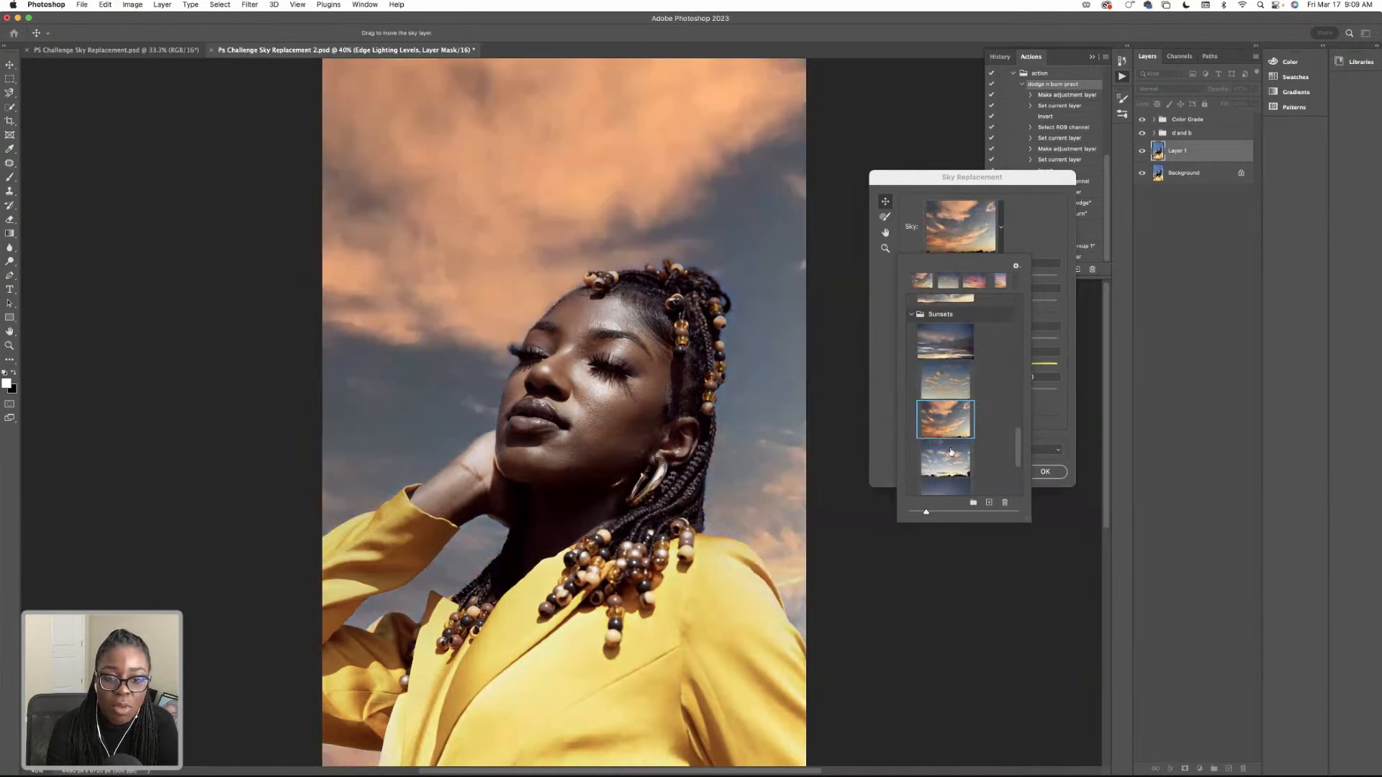
pyautogui.scroll(-1, 965, 457)
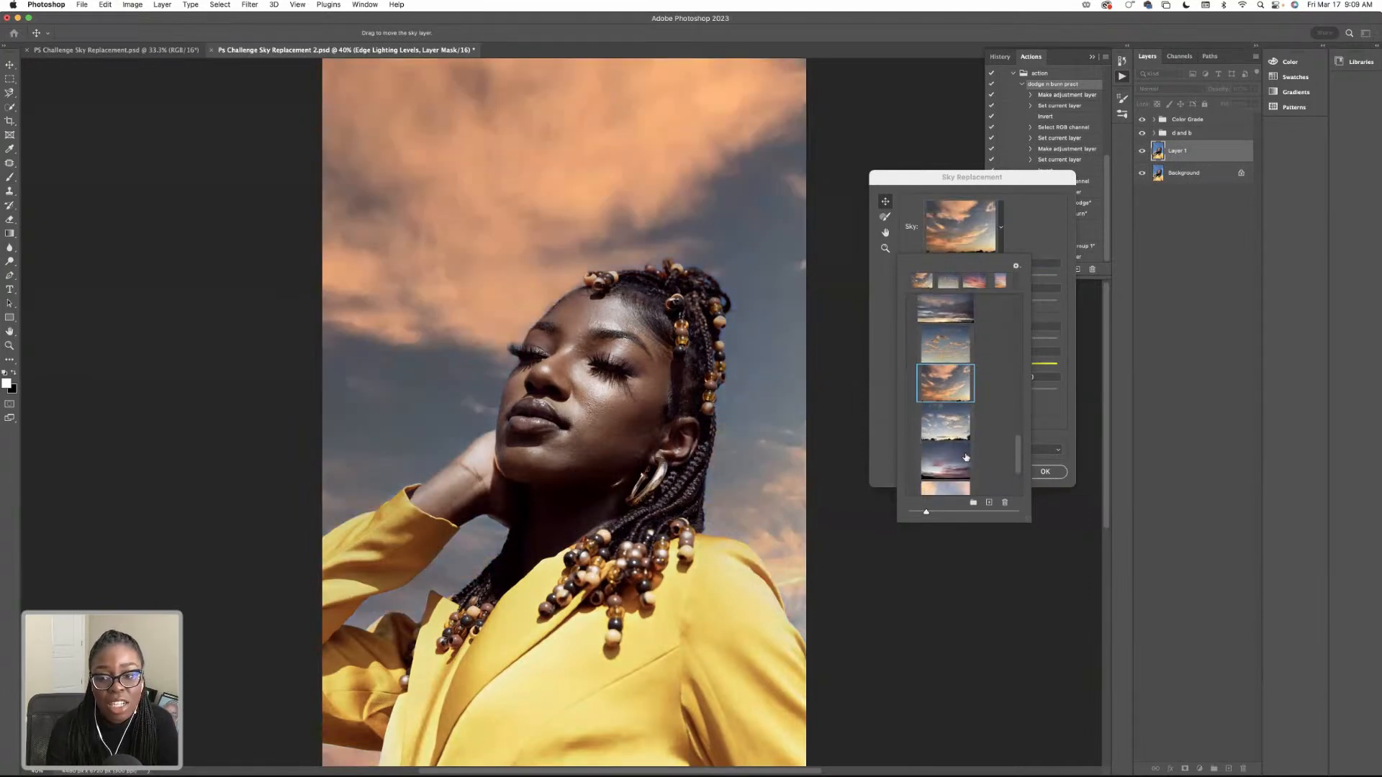
pyautogui.click(941, 421)
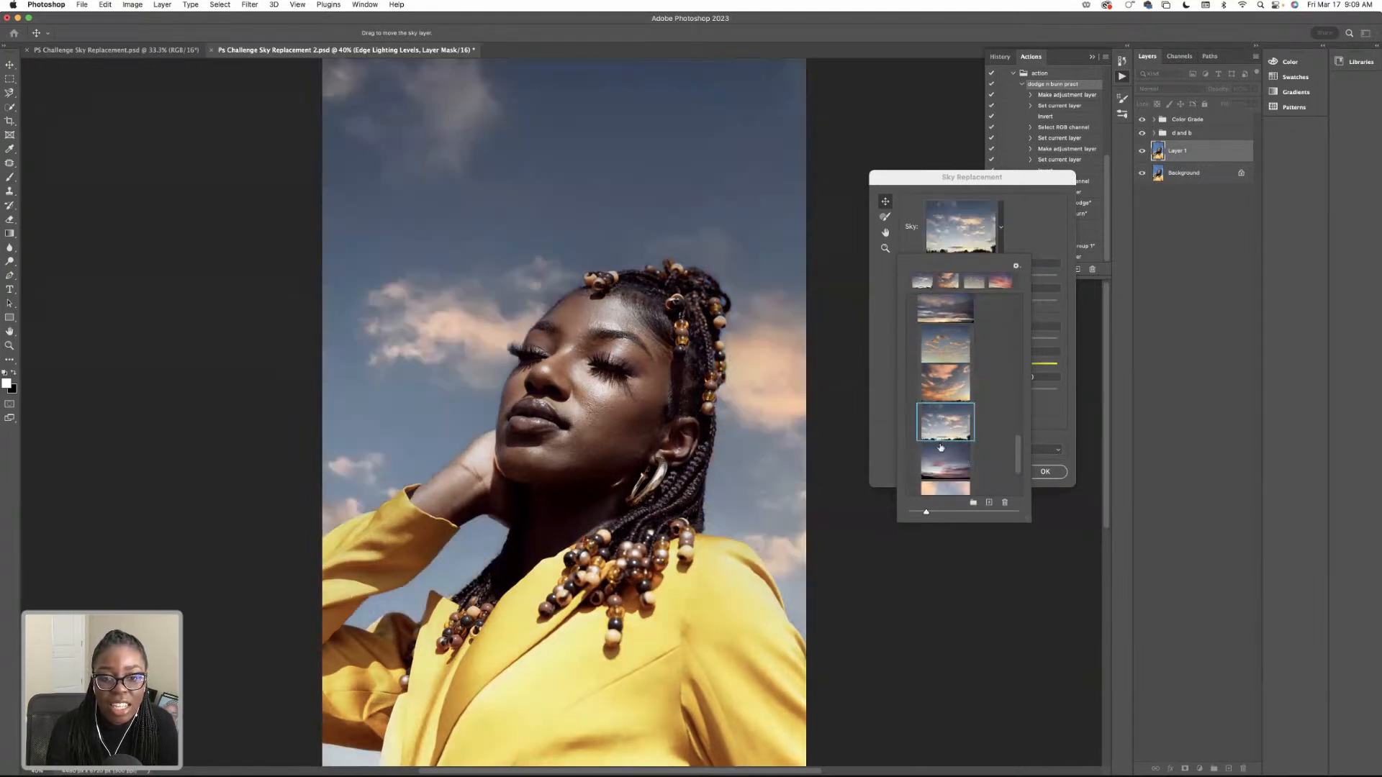
pyautogui.click(941, 450)
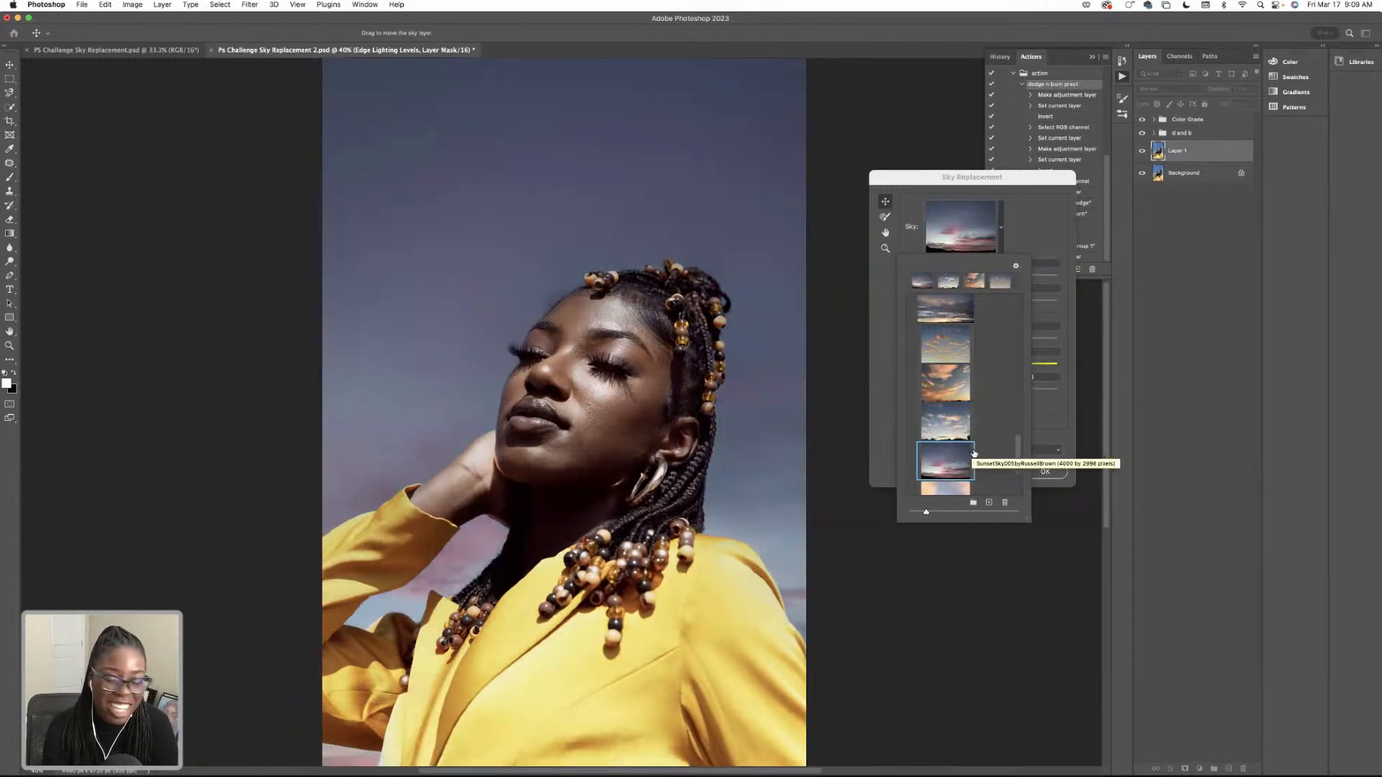
# Preview the rainbow sky from the Spectacular folder, and choose the folder's second sky, with pink and orange clouds, as the replacement.
pyautogui.moveTo(1015, 452); pyautogui.dragTo(1017, 380)
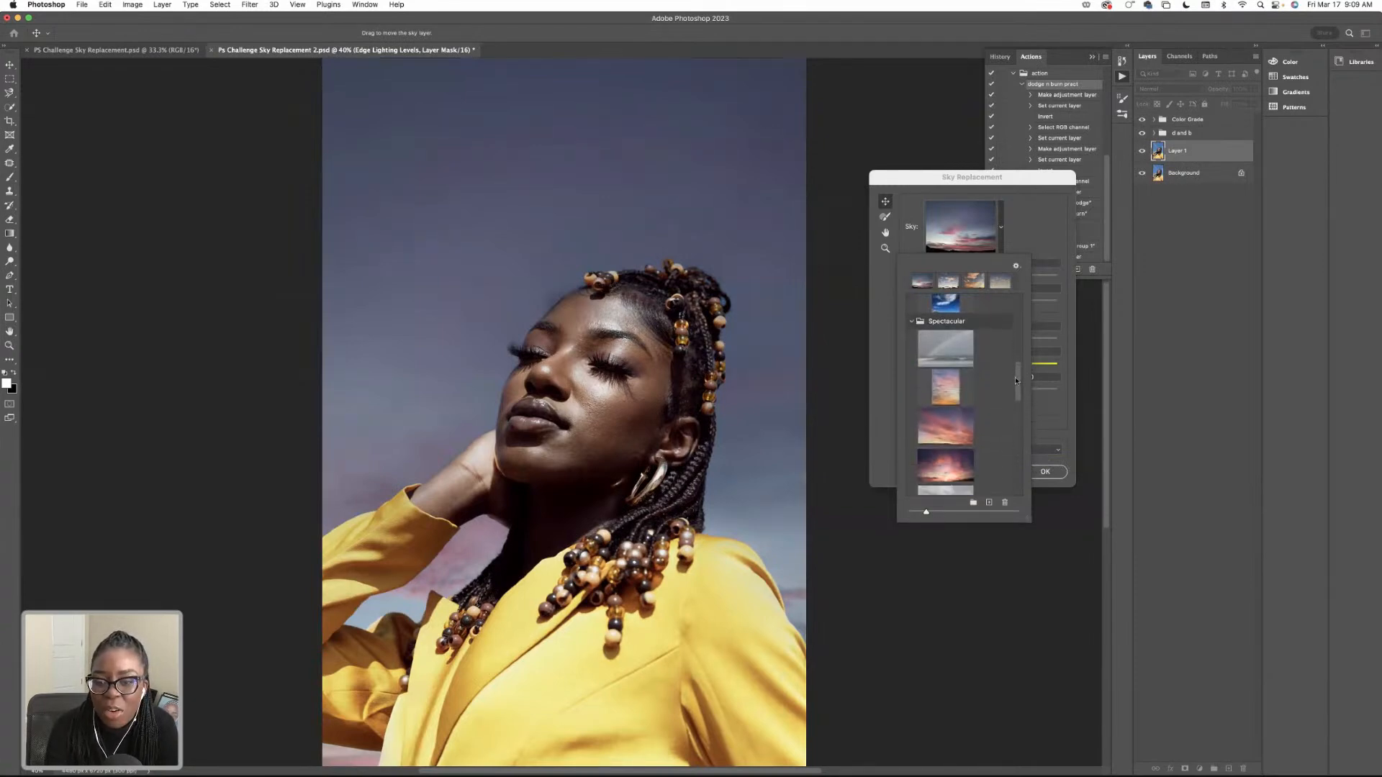
pyautogui.click(955, 357)
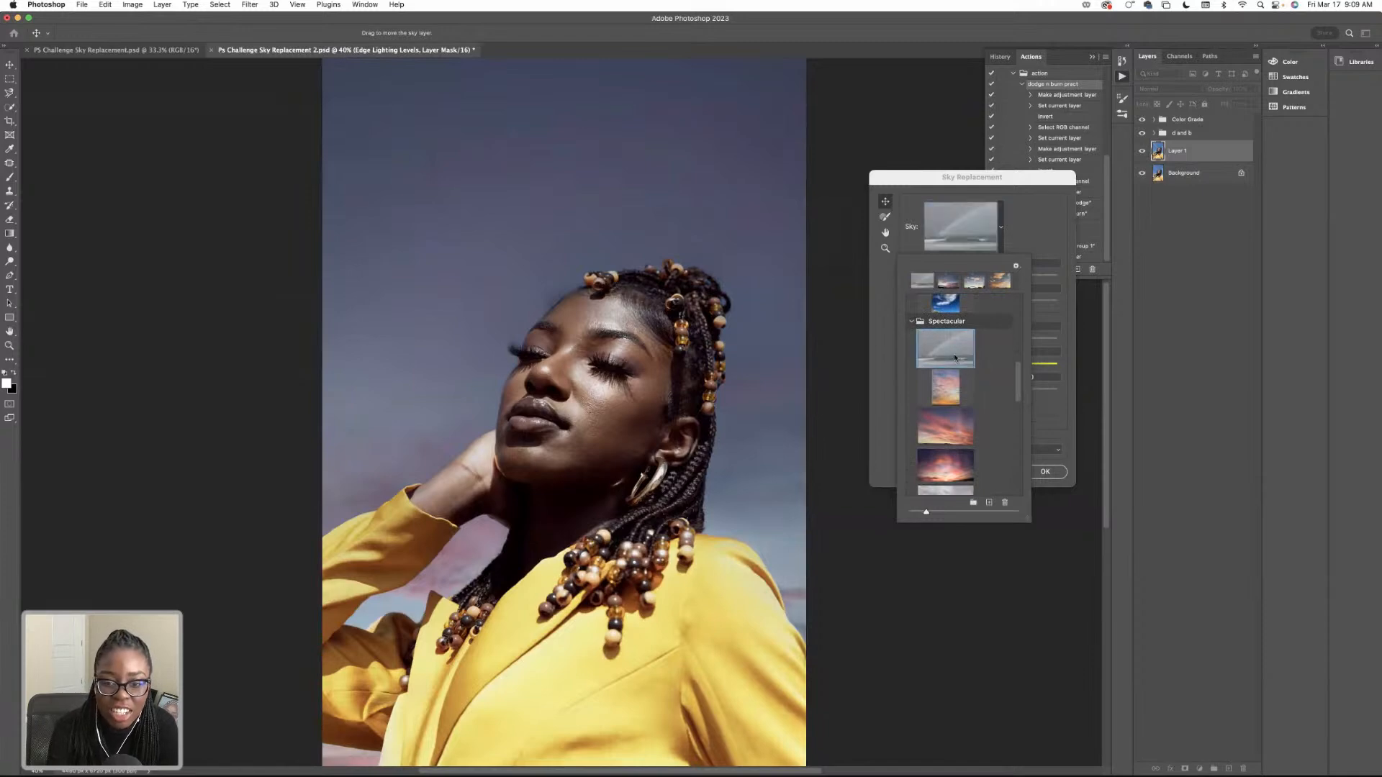
pyautogui.click(942, 390)
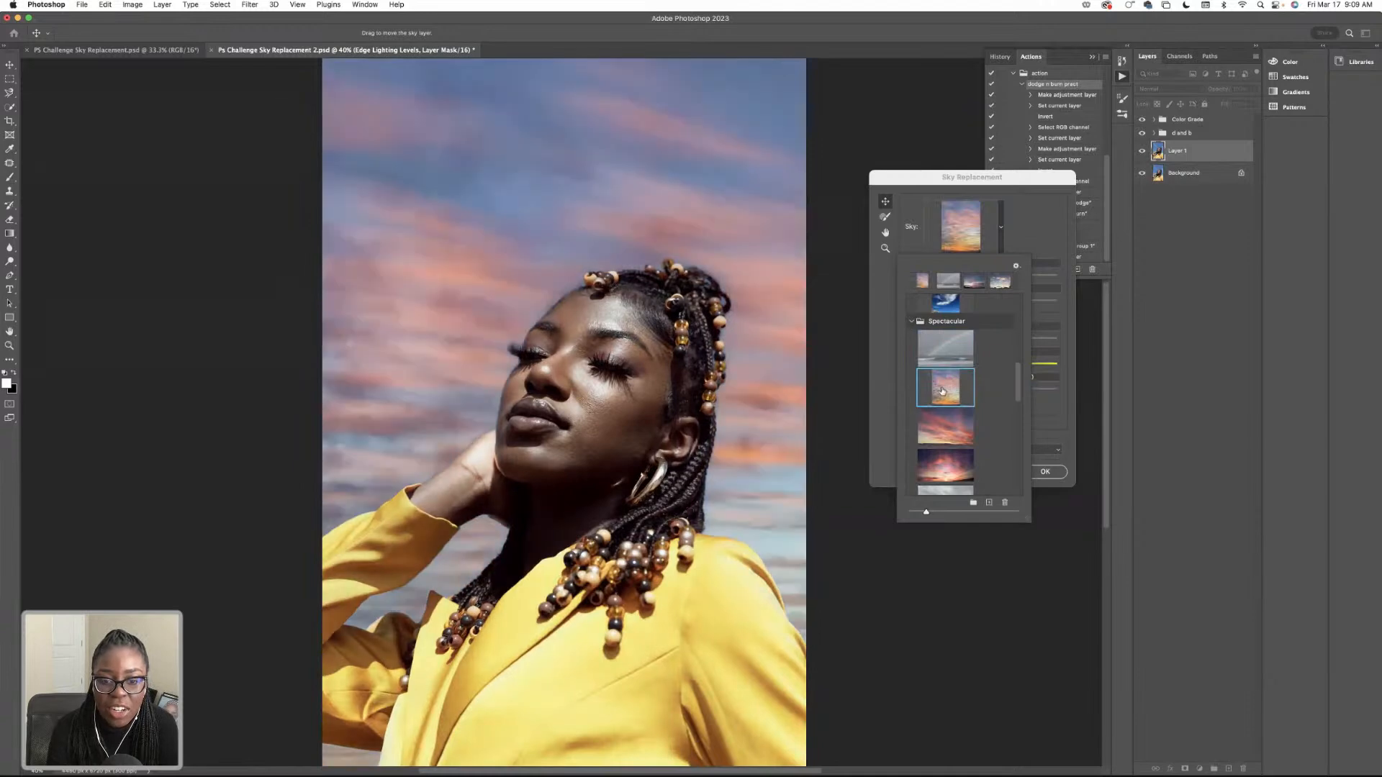
# Preview the third and fourth skies from the Spectacular folder and the second and third skies from the Blue Skies folder.
pyautogui.click(955, 439)
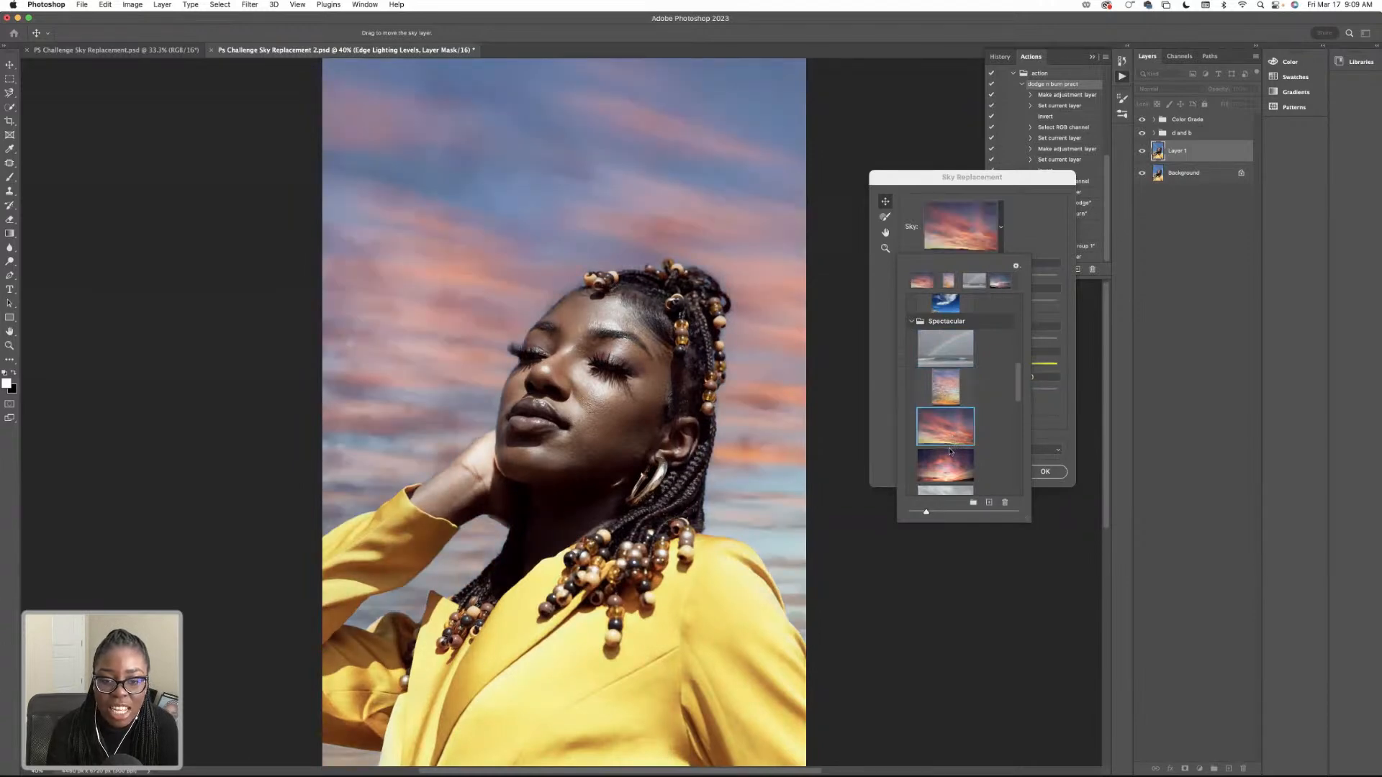
pyautogui.click(947, 457)
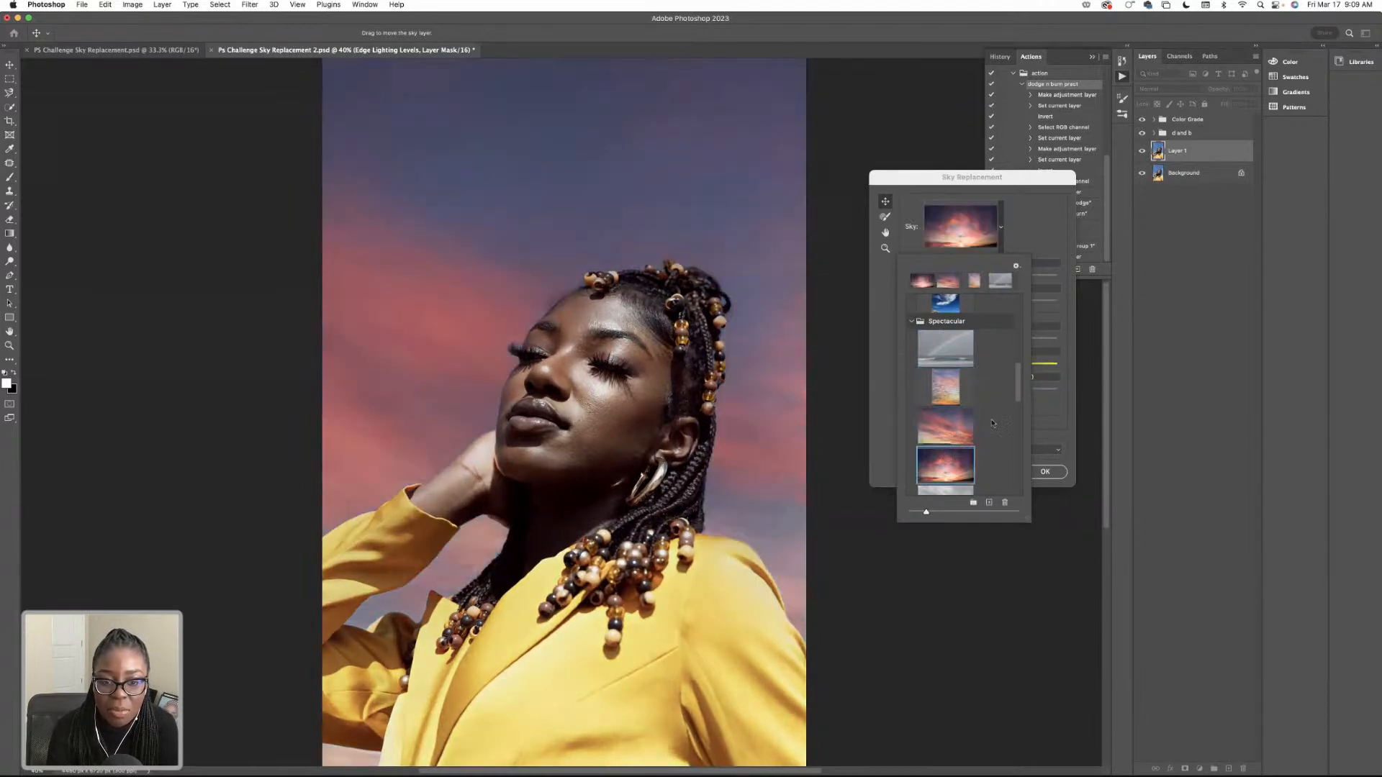
pyautogui.scroll(10, 1018, 359)
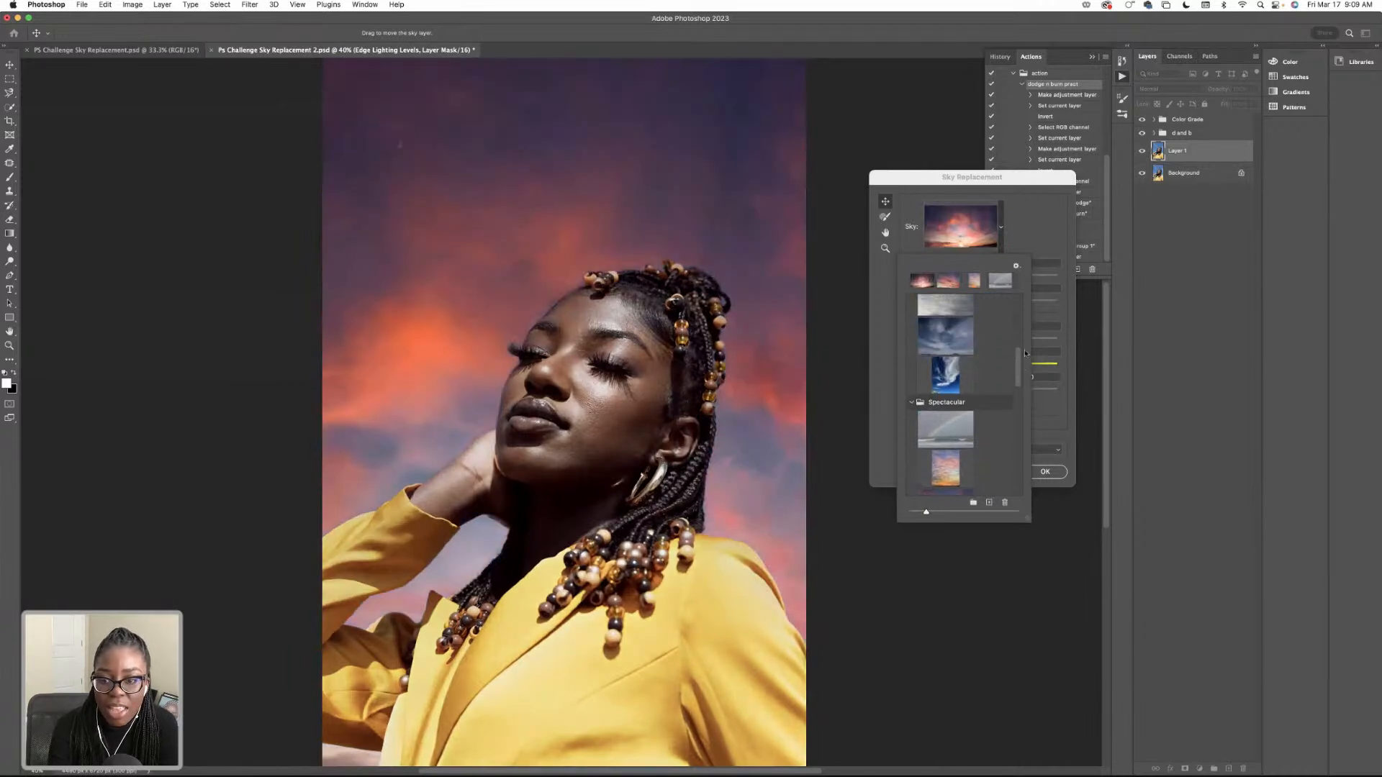
pyautogui.scroll(5, 1027, 342)
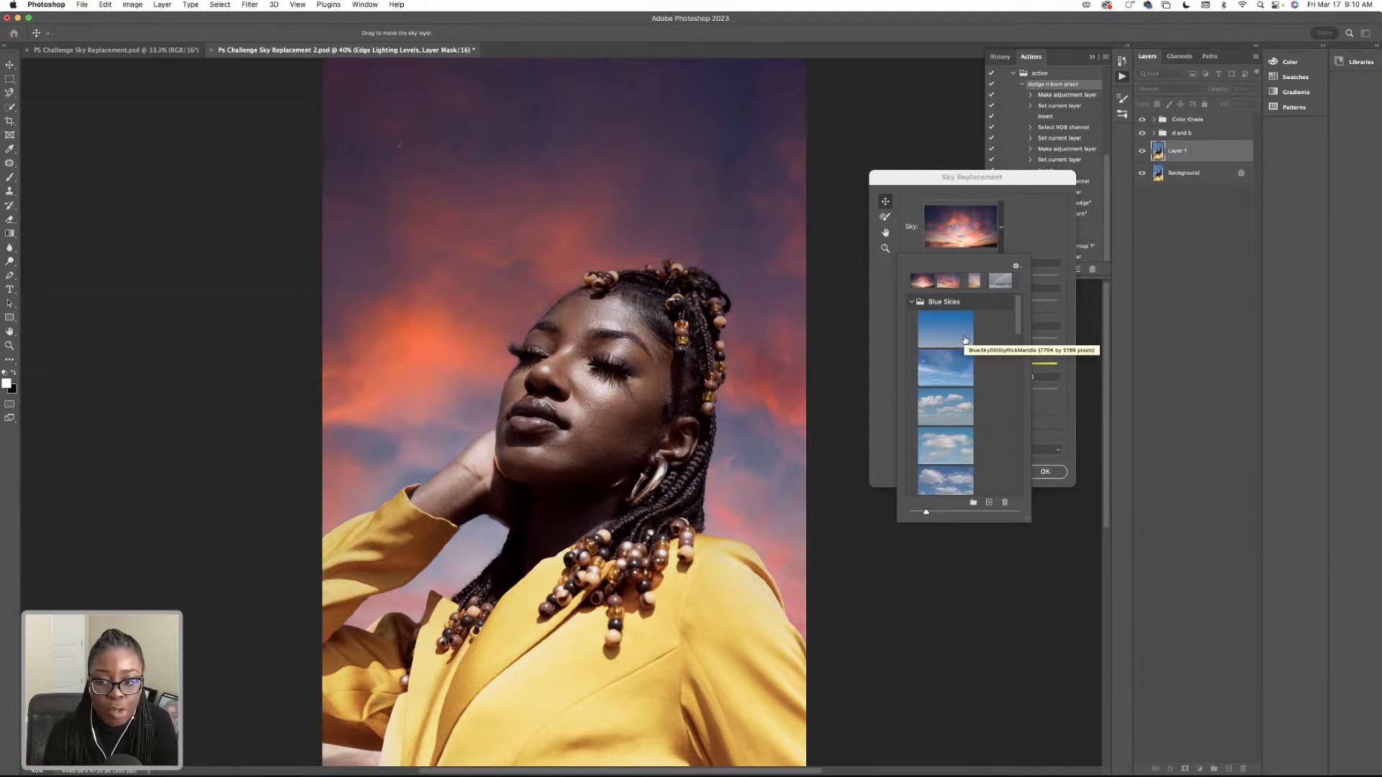
pyautogui.click(944, 360)
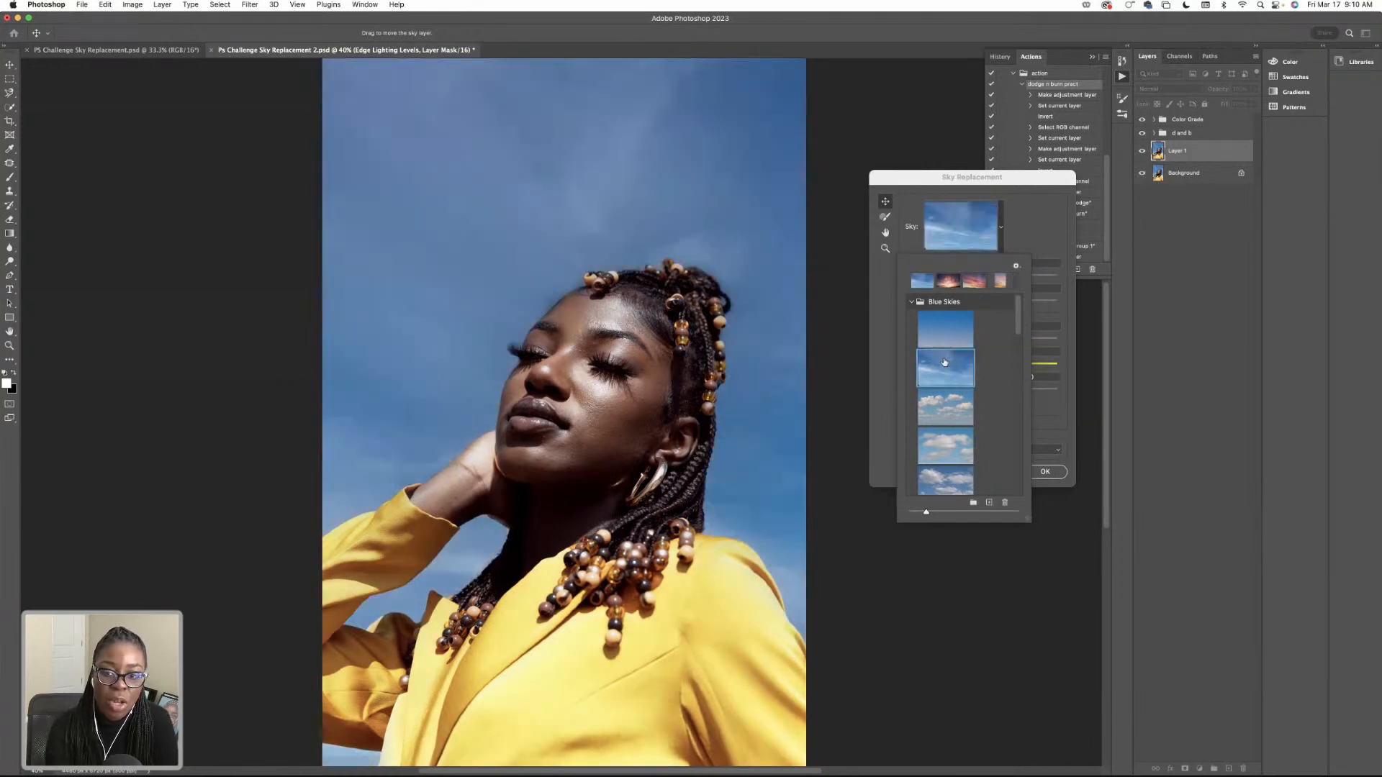
pyautogui.click(950, 414)
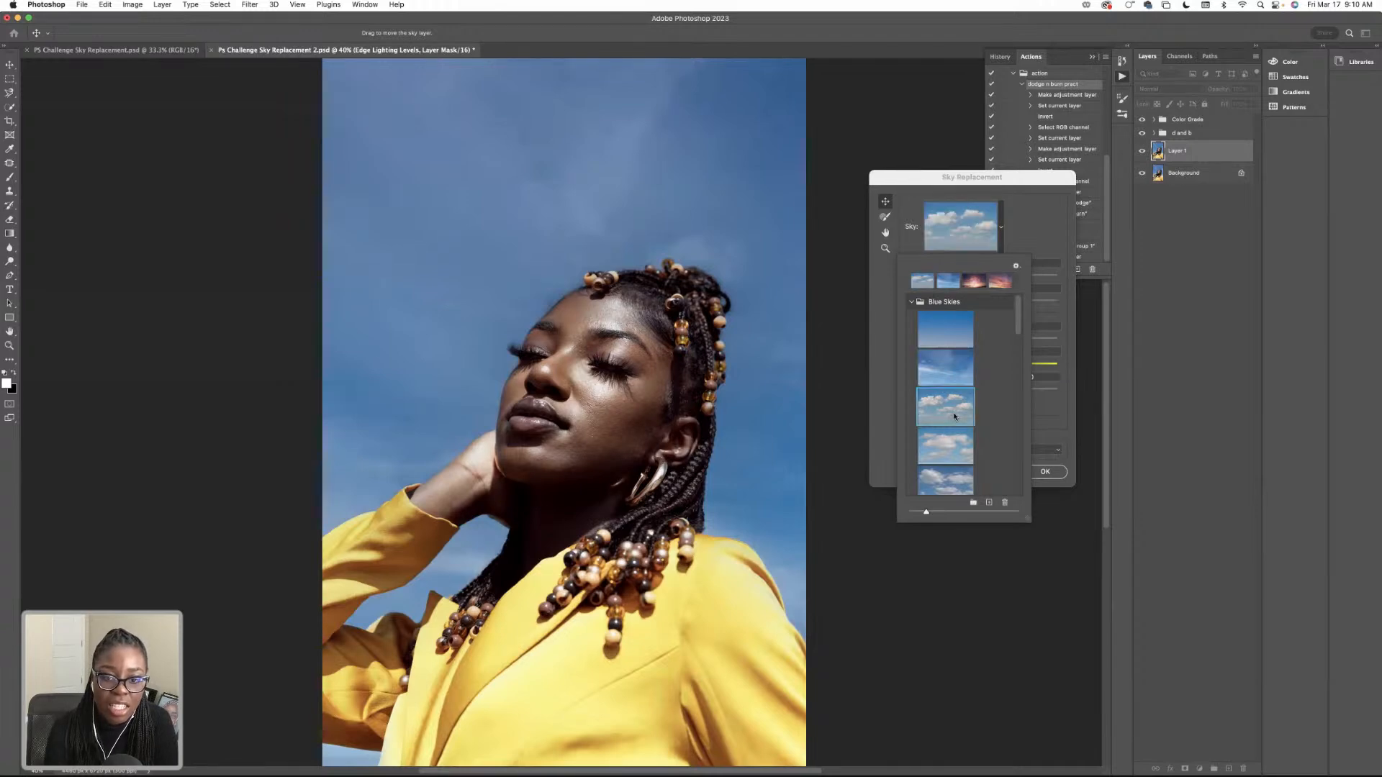
# Preview the remaining Blue Skies presets behind the portrait, from the fourth sky to the deep blue one with wispy clouds.
pyautogui.scroll(-2, 954, 398)
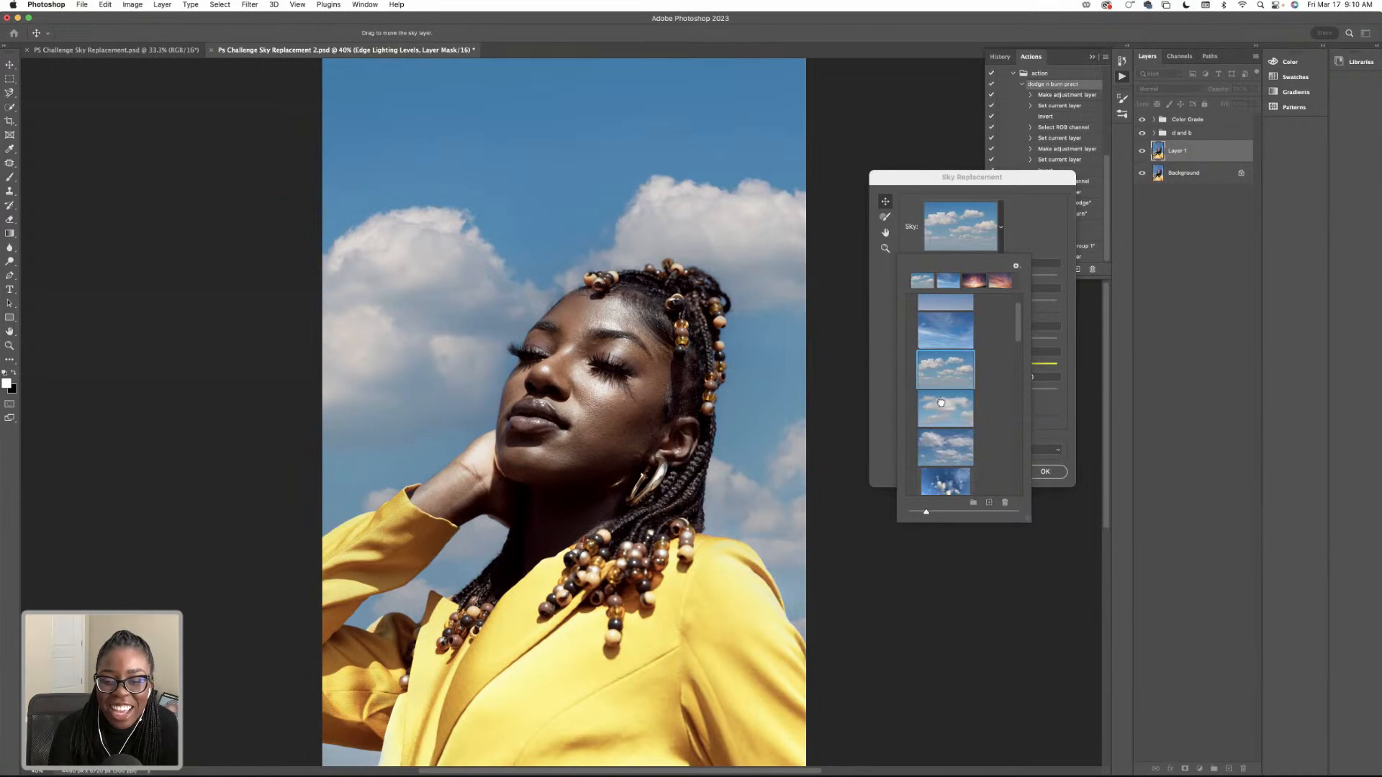
pyautogui.click(942, 405)
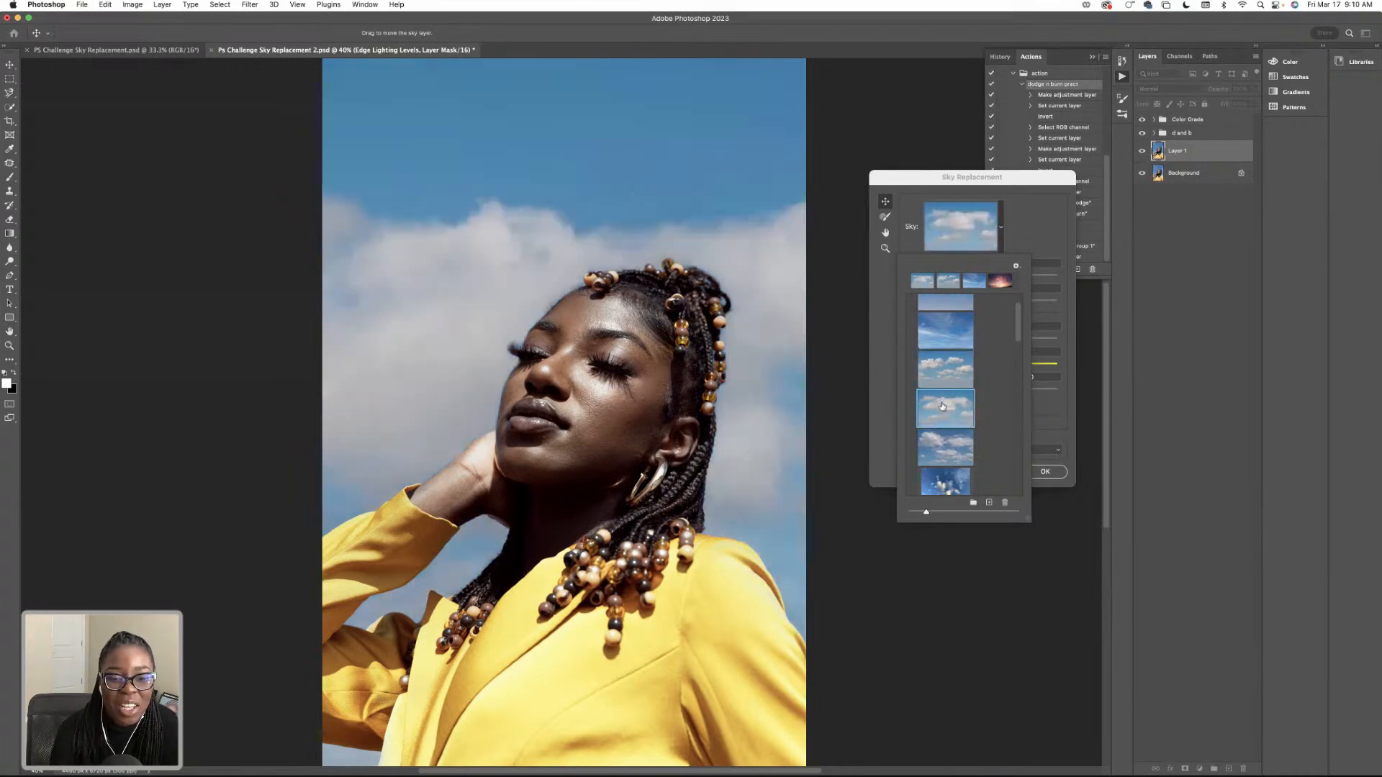
pyautogui.scroll(1, 940, 446)
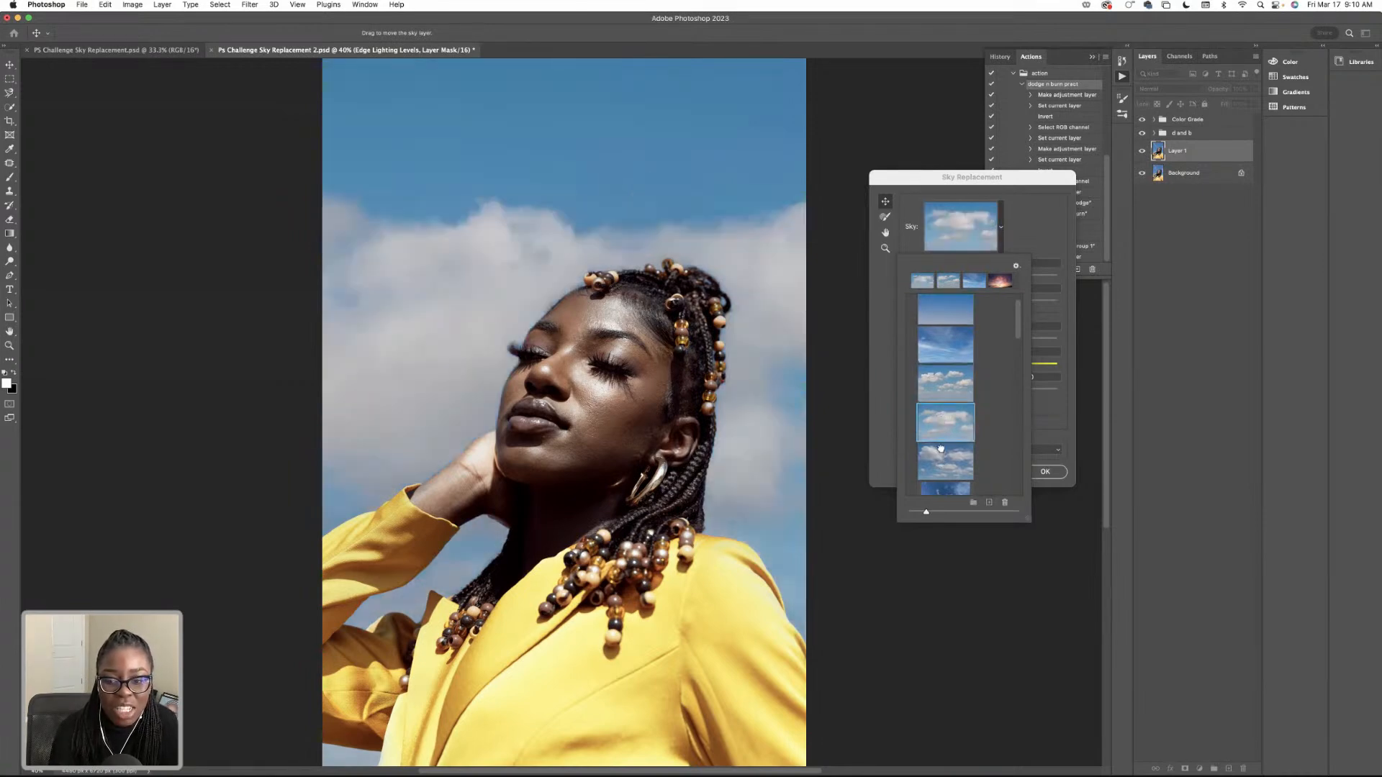
pyautogui.click(944, 452)
pyautogui.scroll(-4, 953, 425)
pyautogui.click(953, 428)
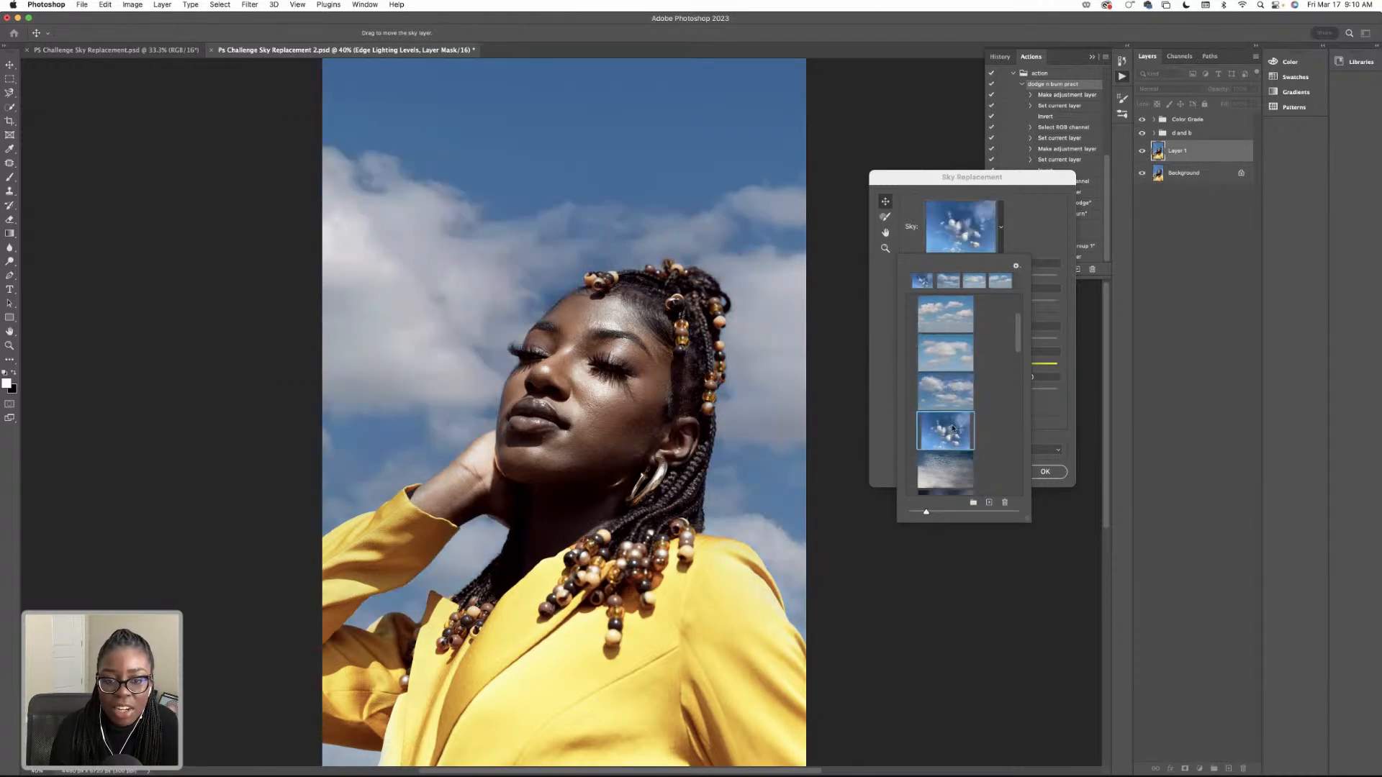
pyautogui.scroll(-4, 953, 429)
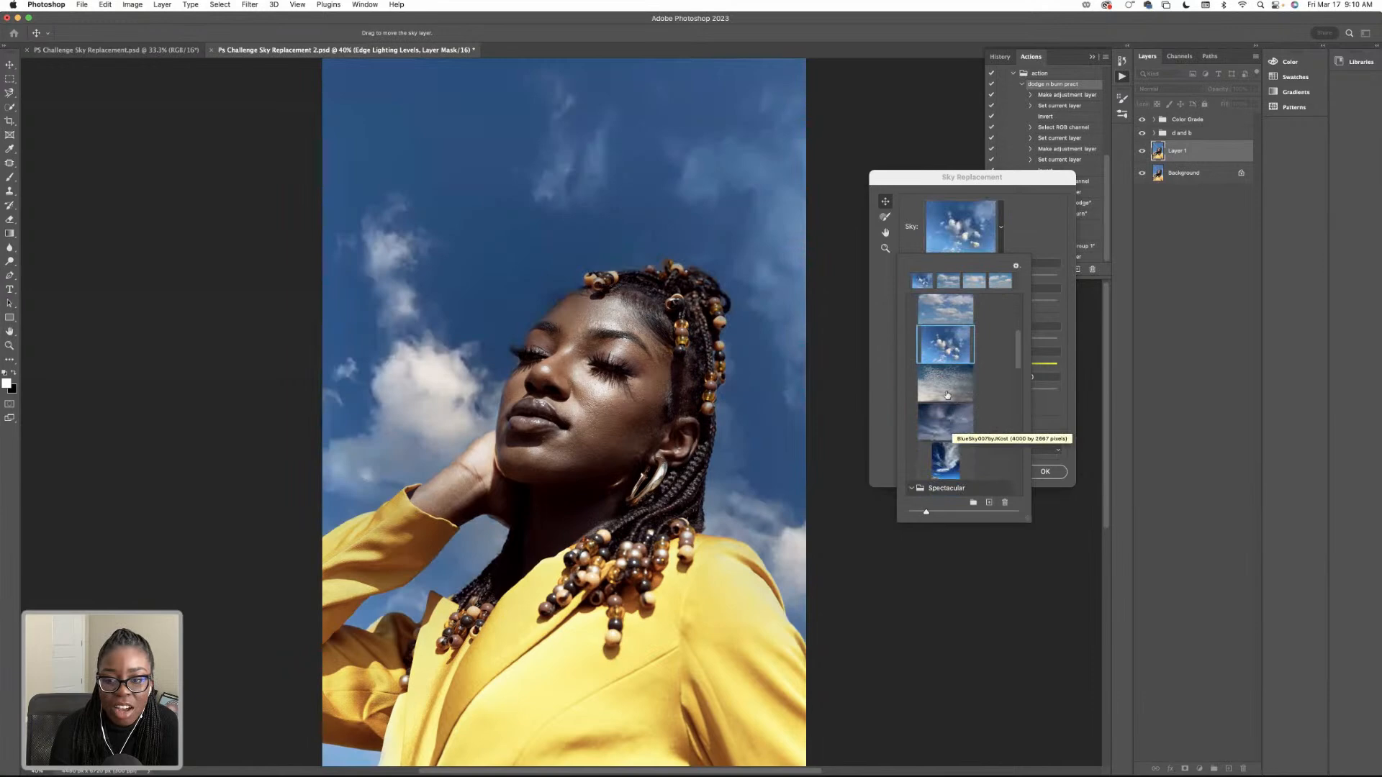
pyautogui.click(947, 394)
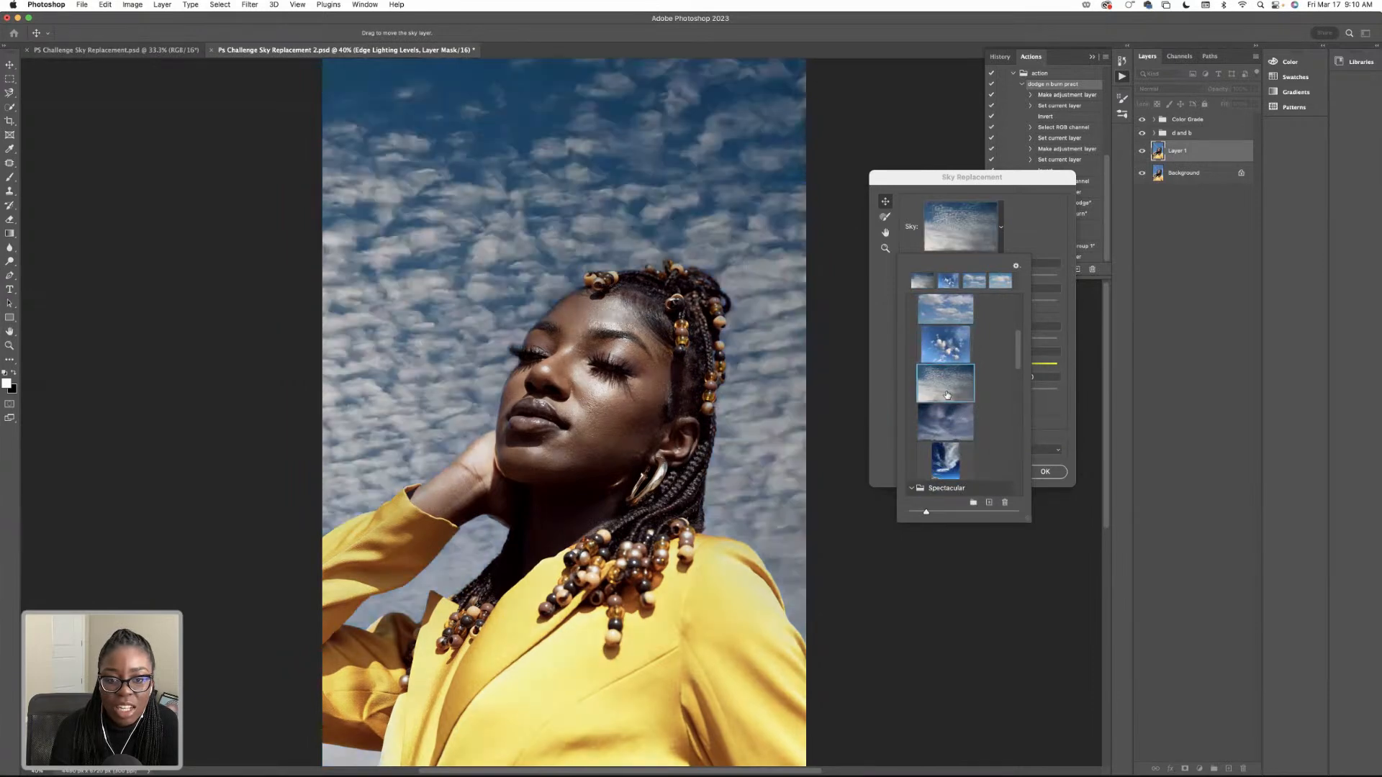
pyautogui.click(956, 437)
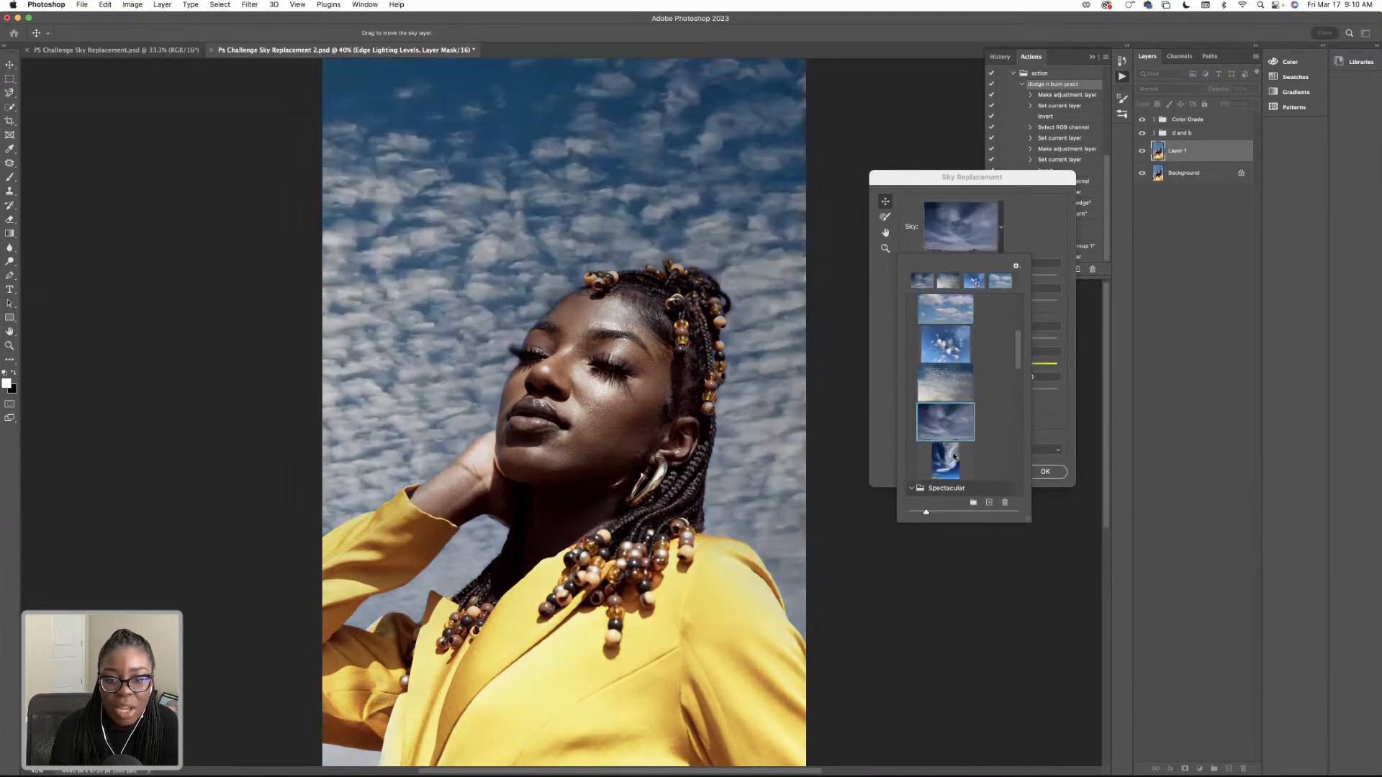
pyautogui.click(954, 458)
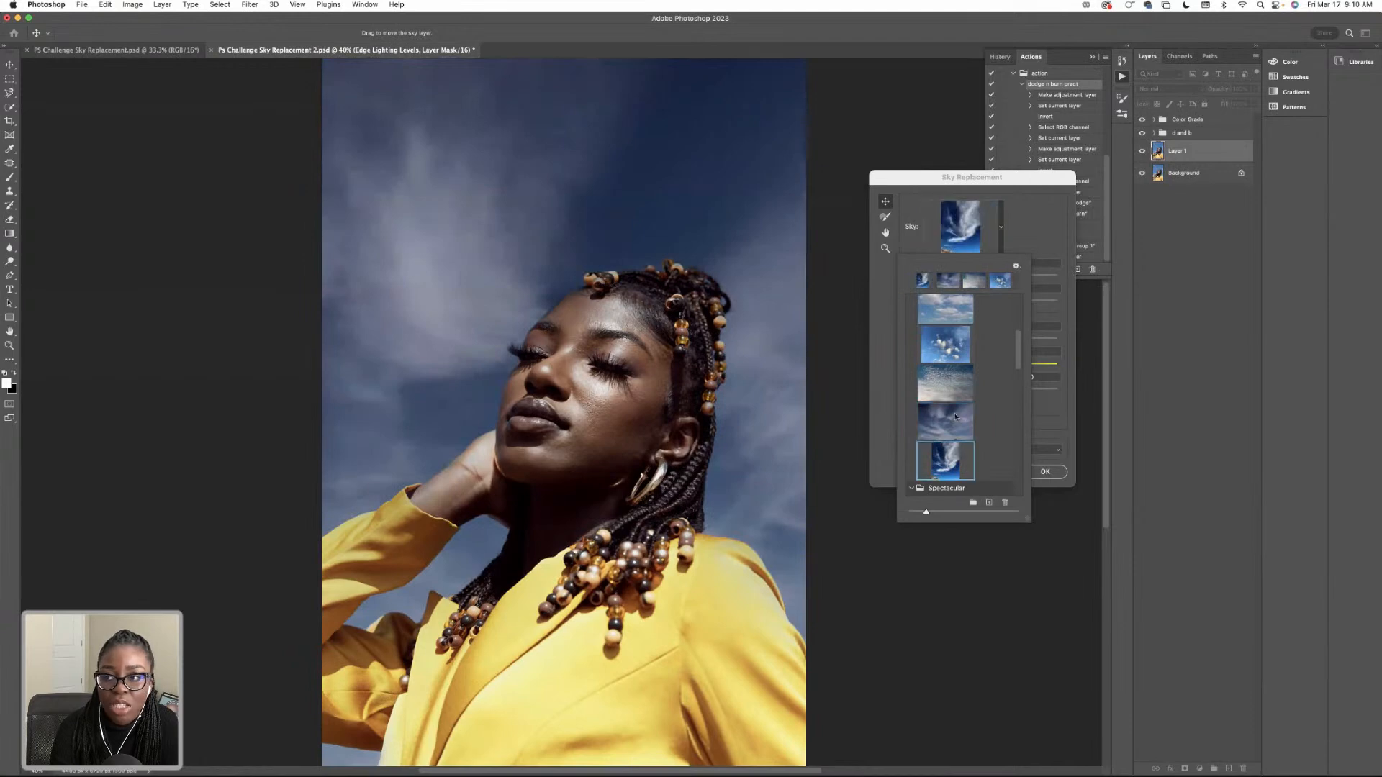
# Return to the start of the Blue Skies folder and preview its third and second skies again.
pyautogui.scroll(6, 956, 417)
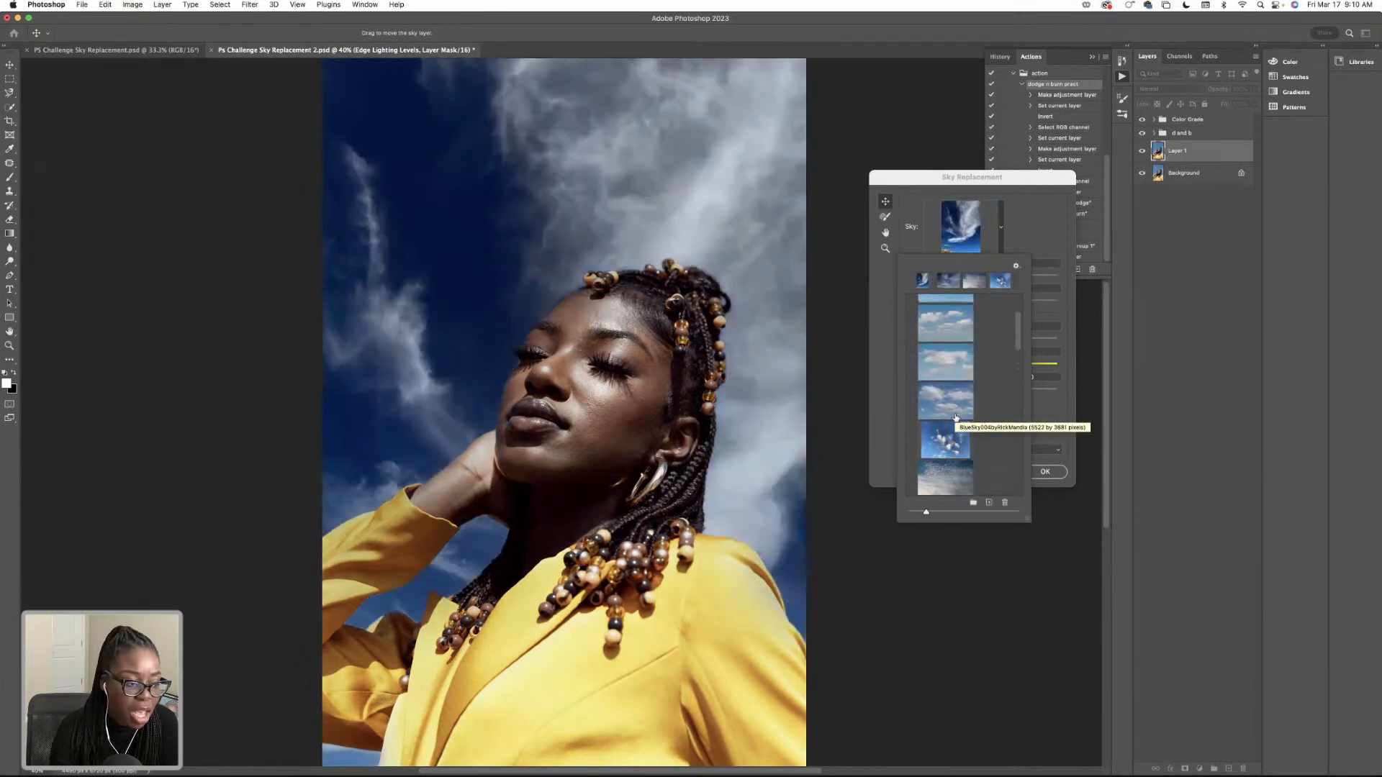
pyautogui.scroll(1, 956, 417)
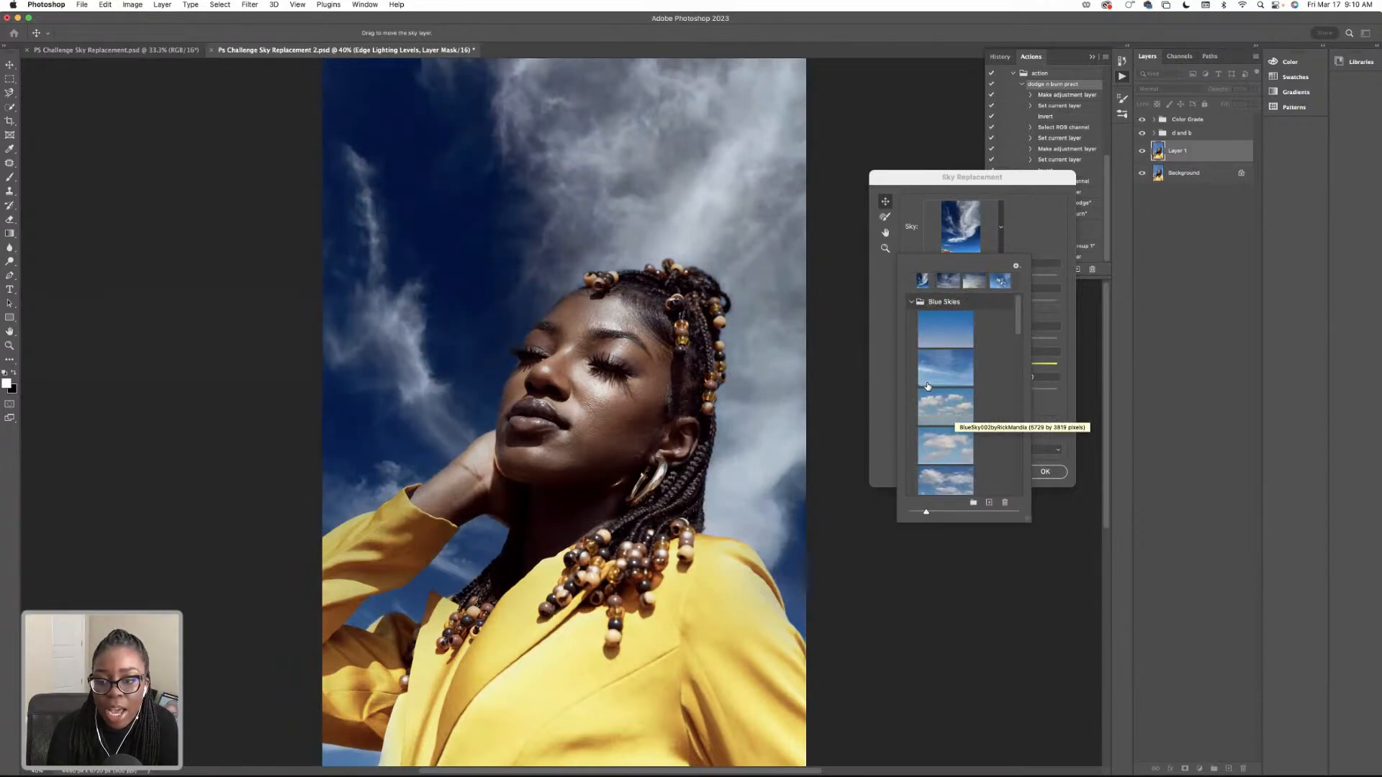
pyautogui.click(939, 399)
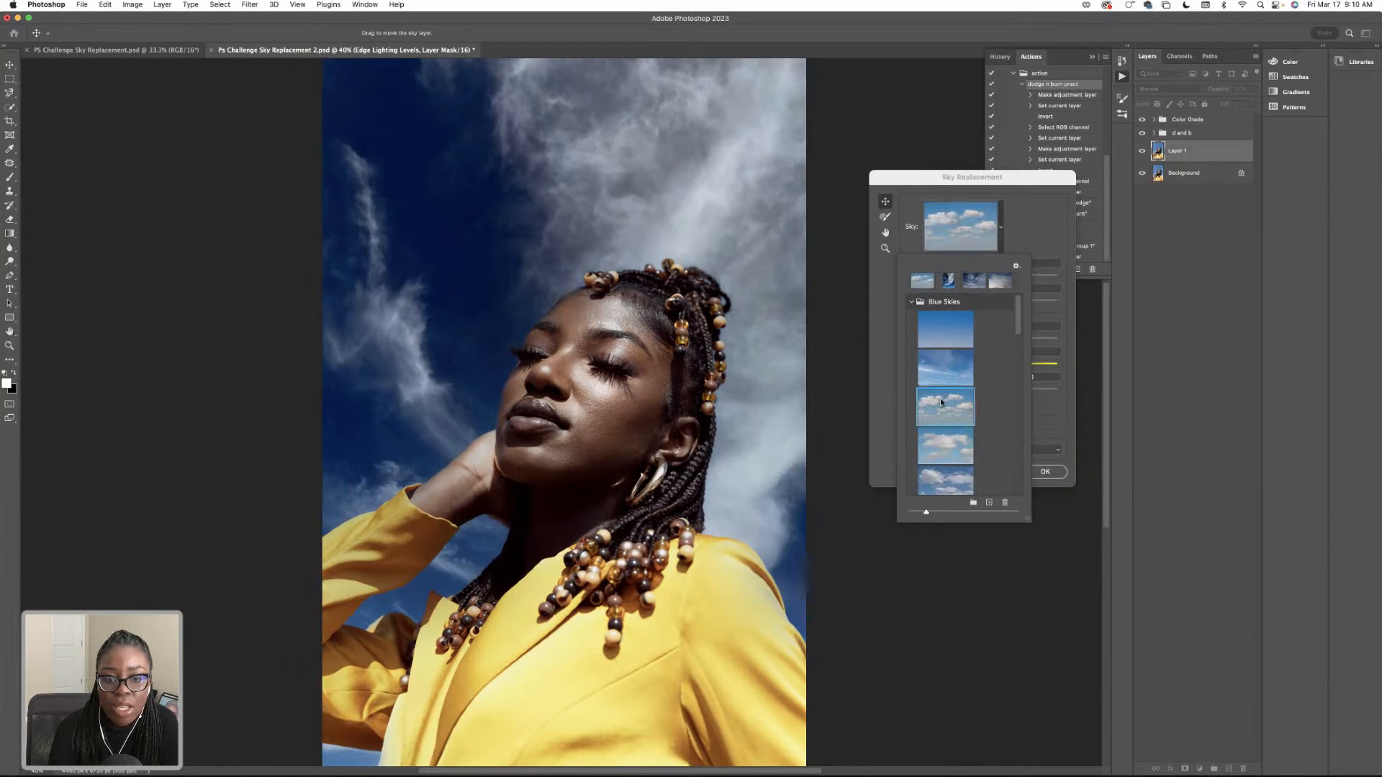
pyautogui.click(938, 368)
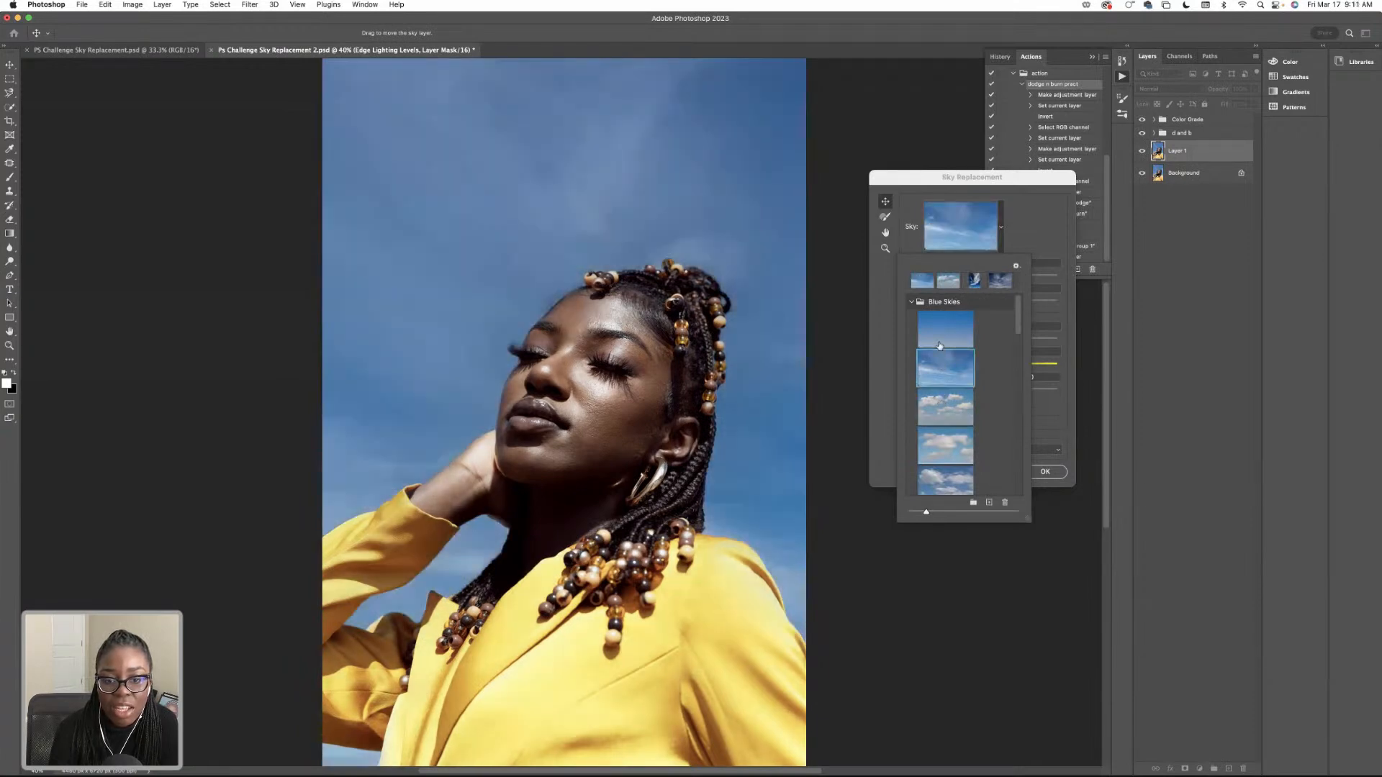
pyautogui.scroll(-5, 947, 359)
pyautogui.scroll(5, 949, 359)
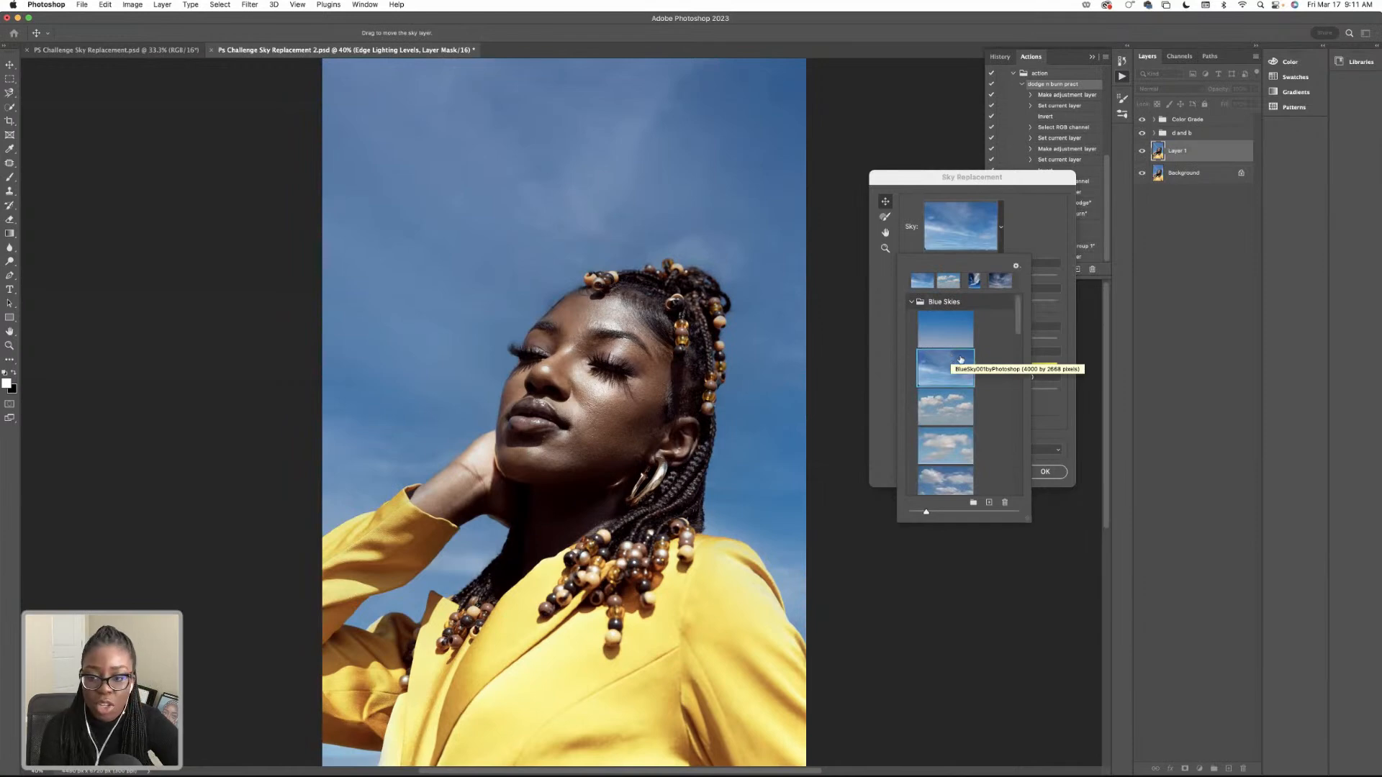
# Compare the second and third Blue Skies presets and choose the third, with puffy white clouds, as the replacement sky.
pyautogui.moveTo(1017, 324); pyautogui.dragTo(1014, 357)
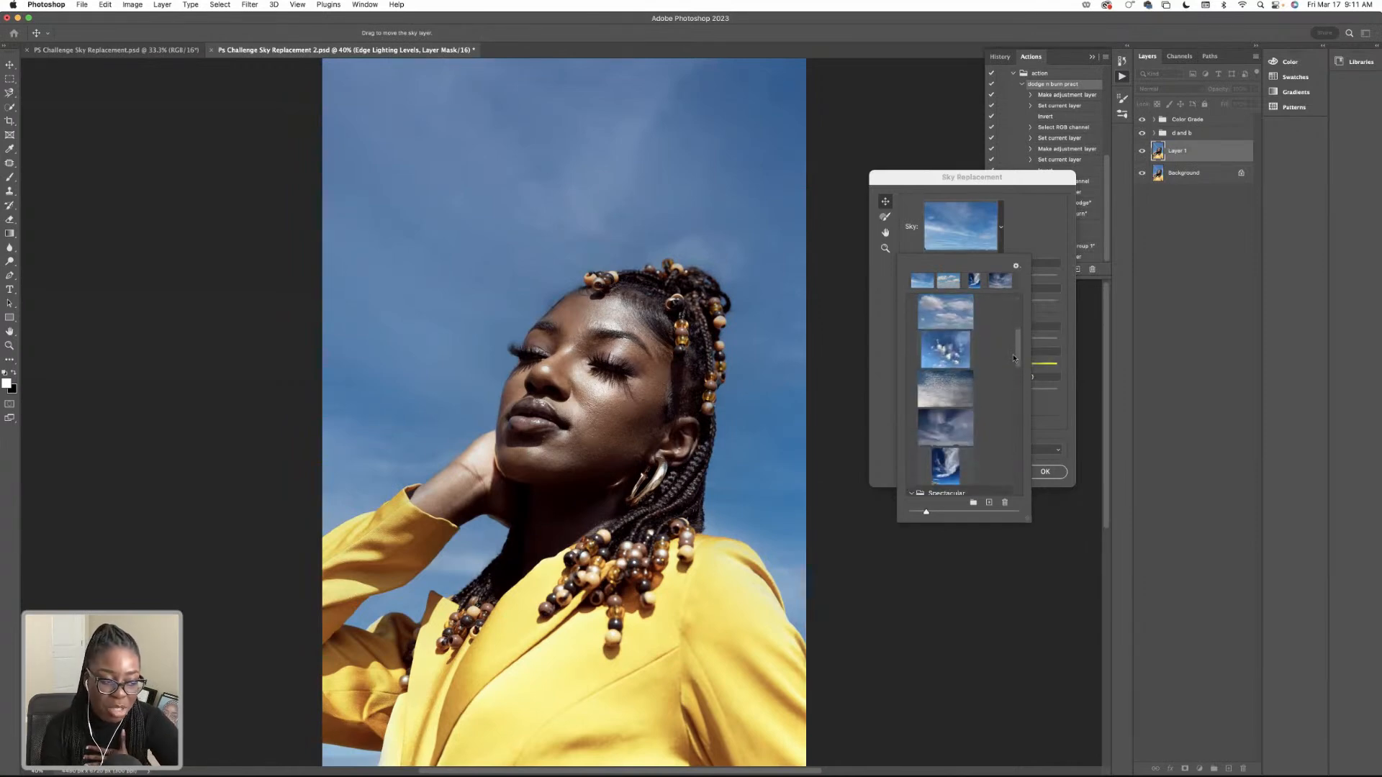
pyautogui.moveTo(1013, 358); pyautogui.dragTo(1014, 344)
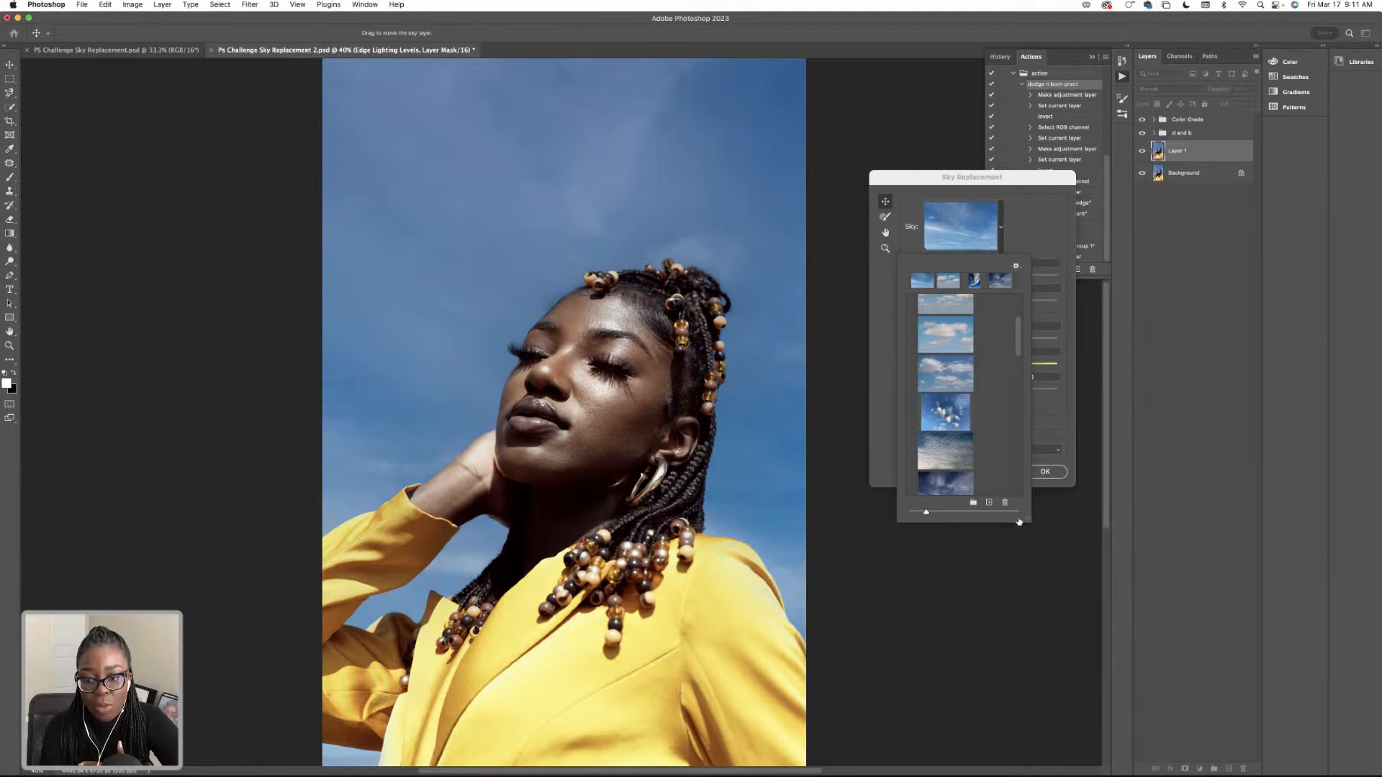
pyautogui.moveTo(1019, 337); pyautogui.dragTo(1019, 336)
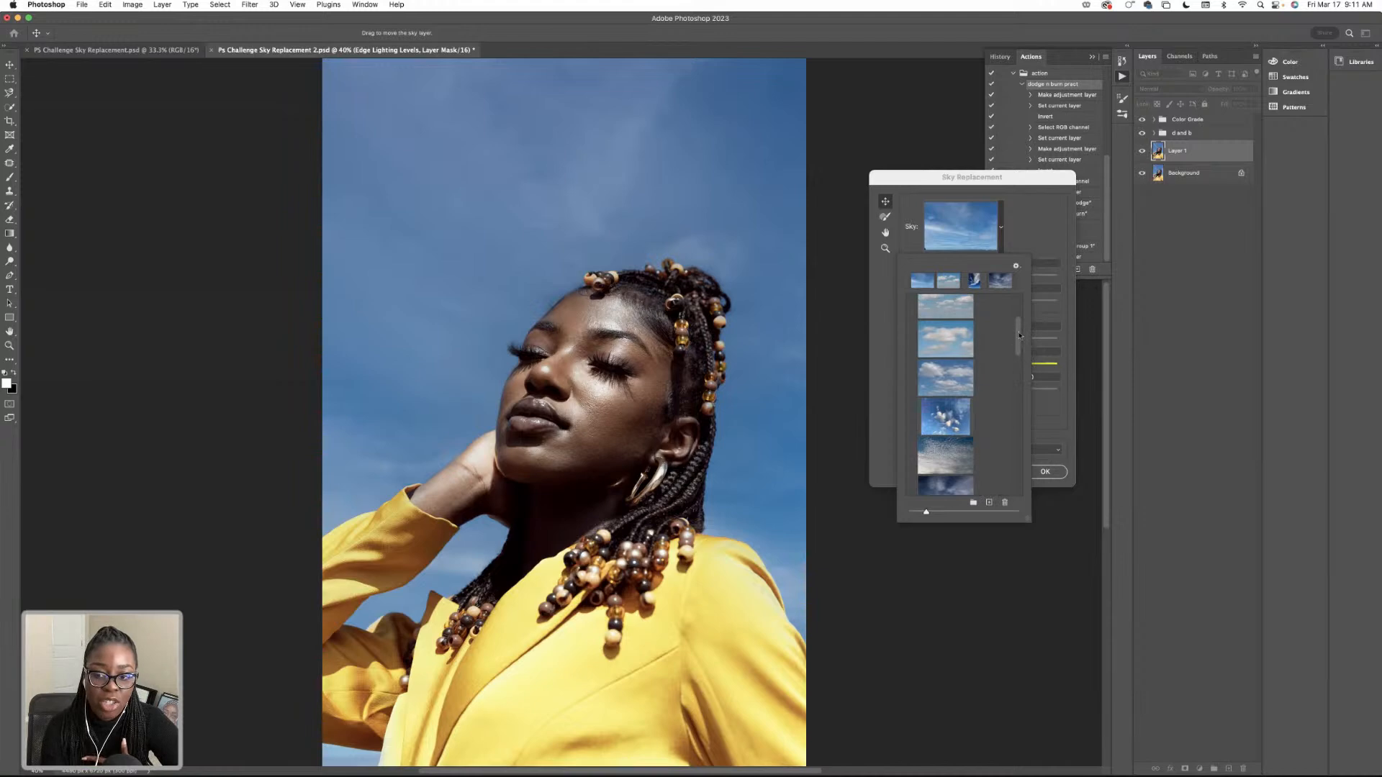
pyautogui.scroll(2, 1019, 335)
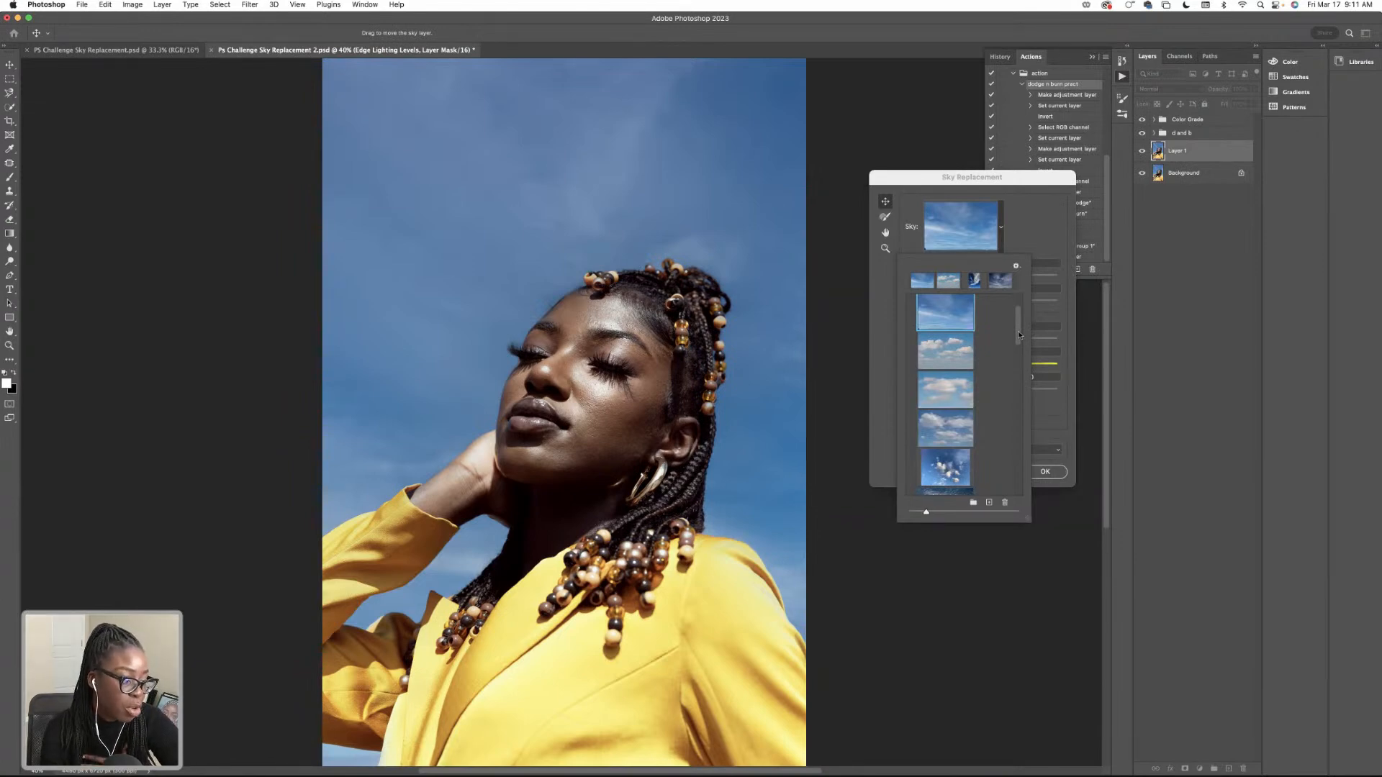
pyautogui.click(937, 350)
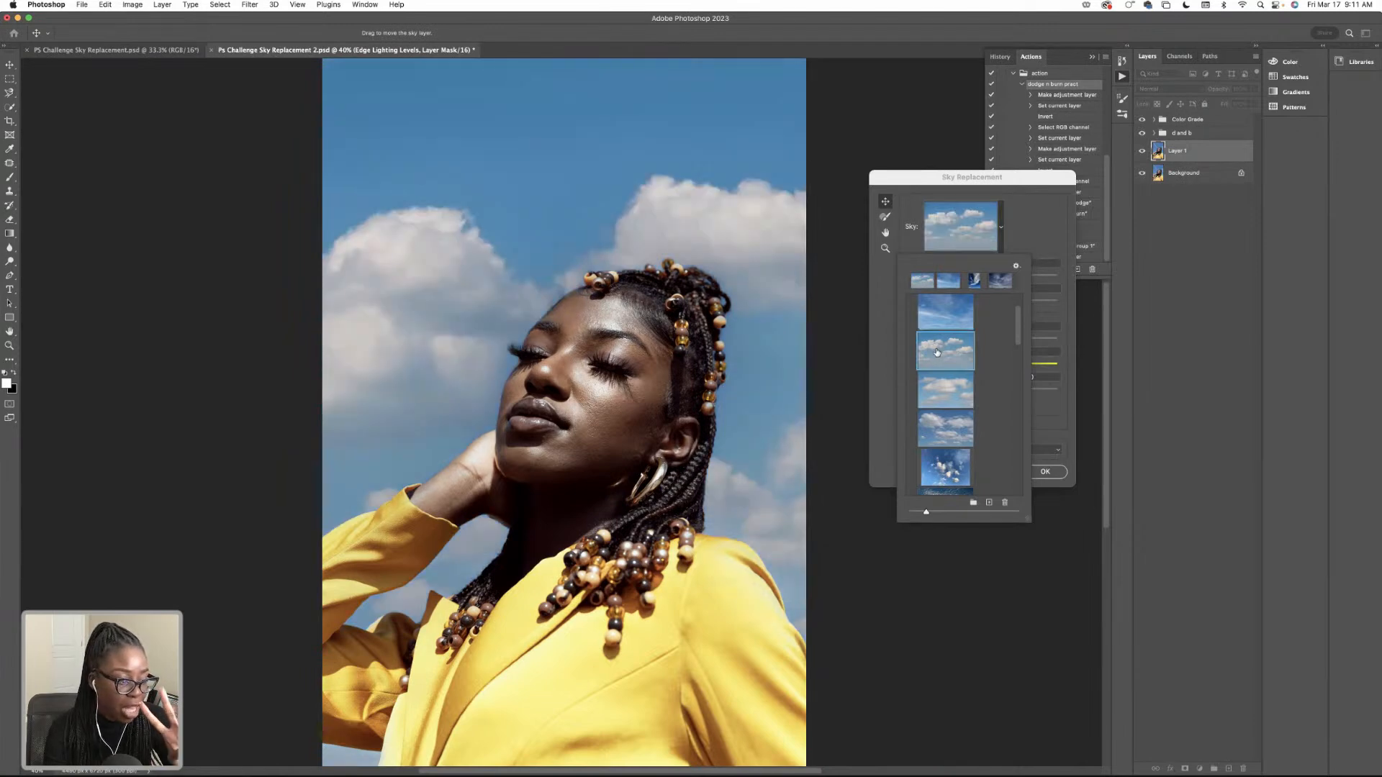
pyautogui.click(939, 325)
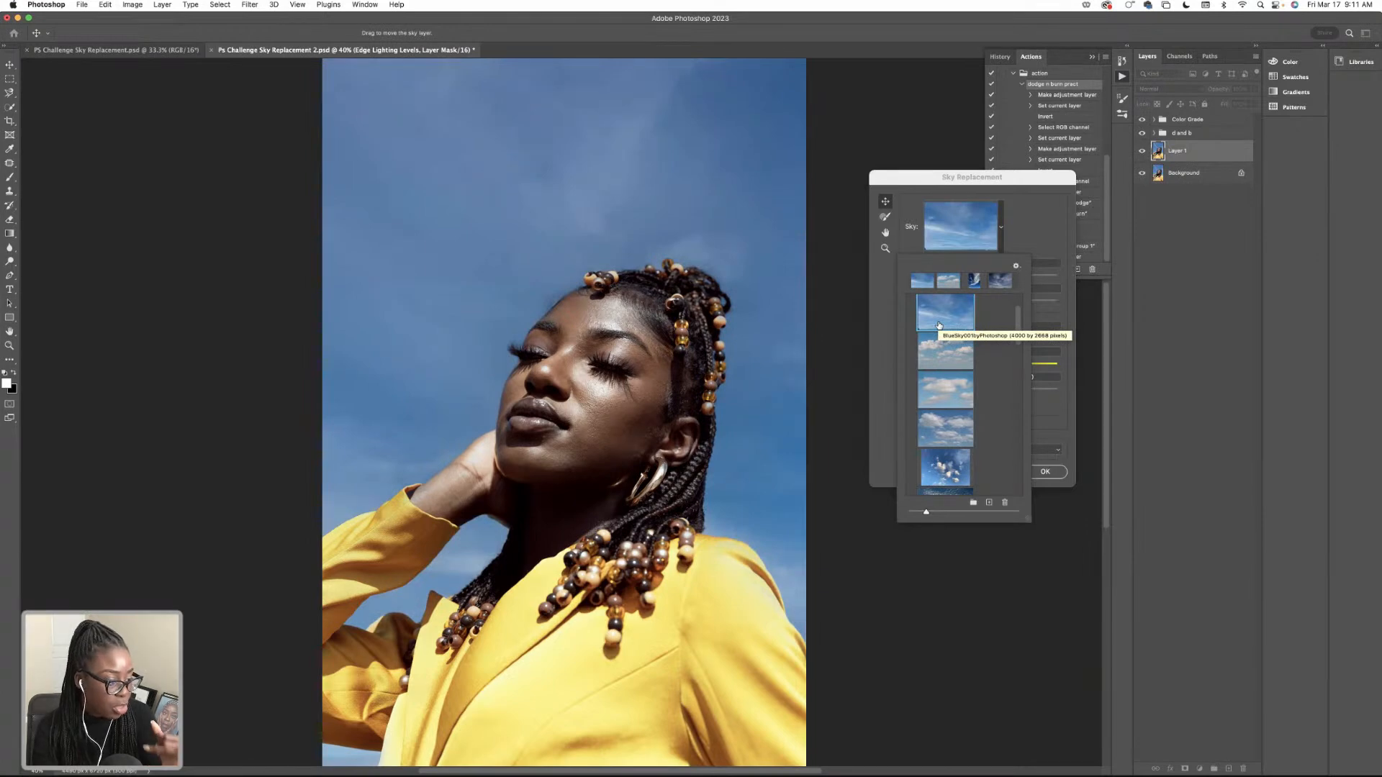
pyautogui.click(952, 364)
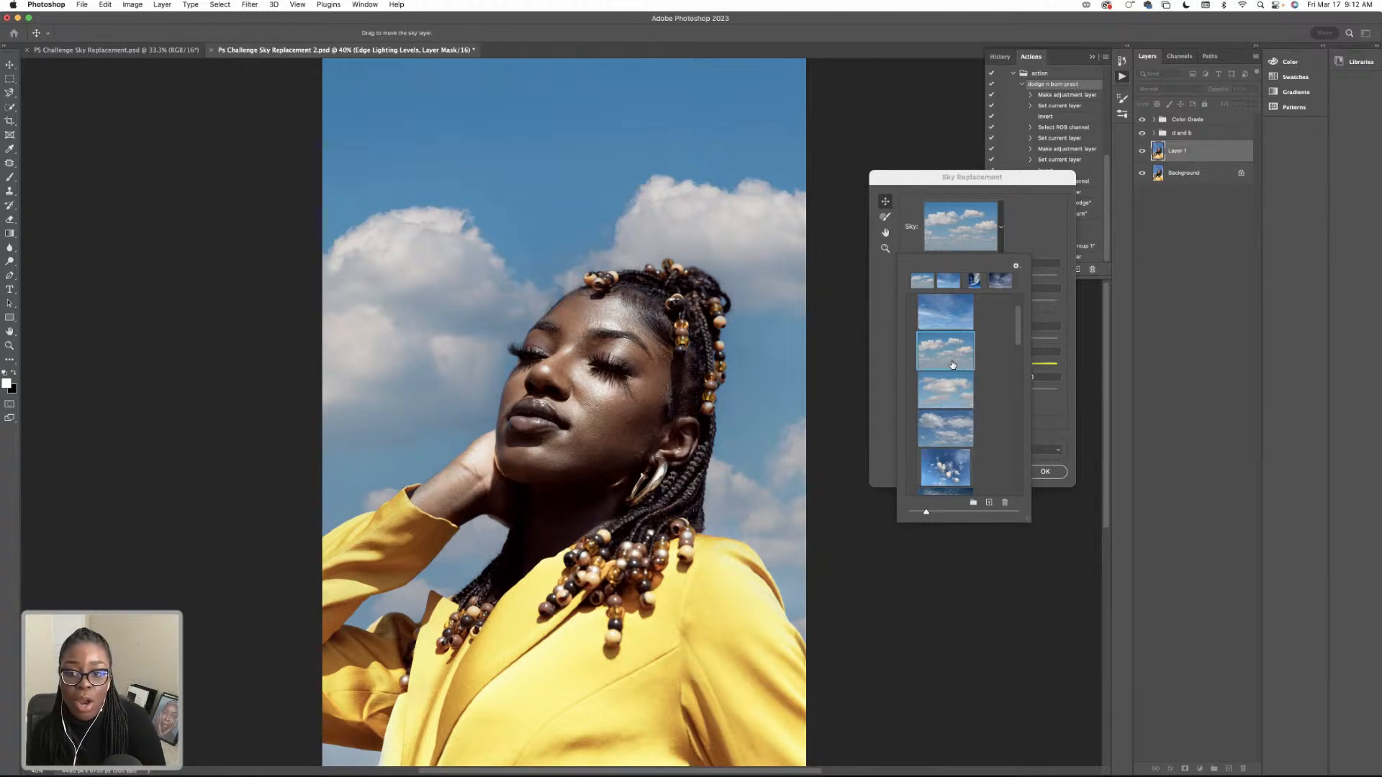
# Examine the replaced sky around the portrait with the Hand tool, check the Foreground Adjustments section, and fit the image on screen.
pyautogui.click(885, 232)
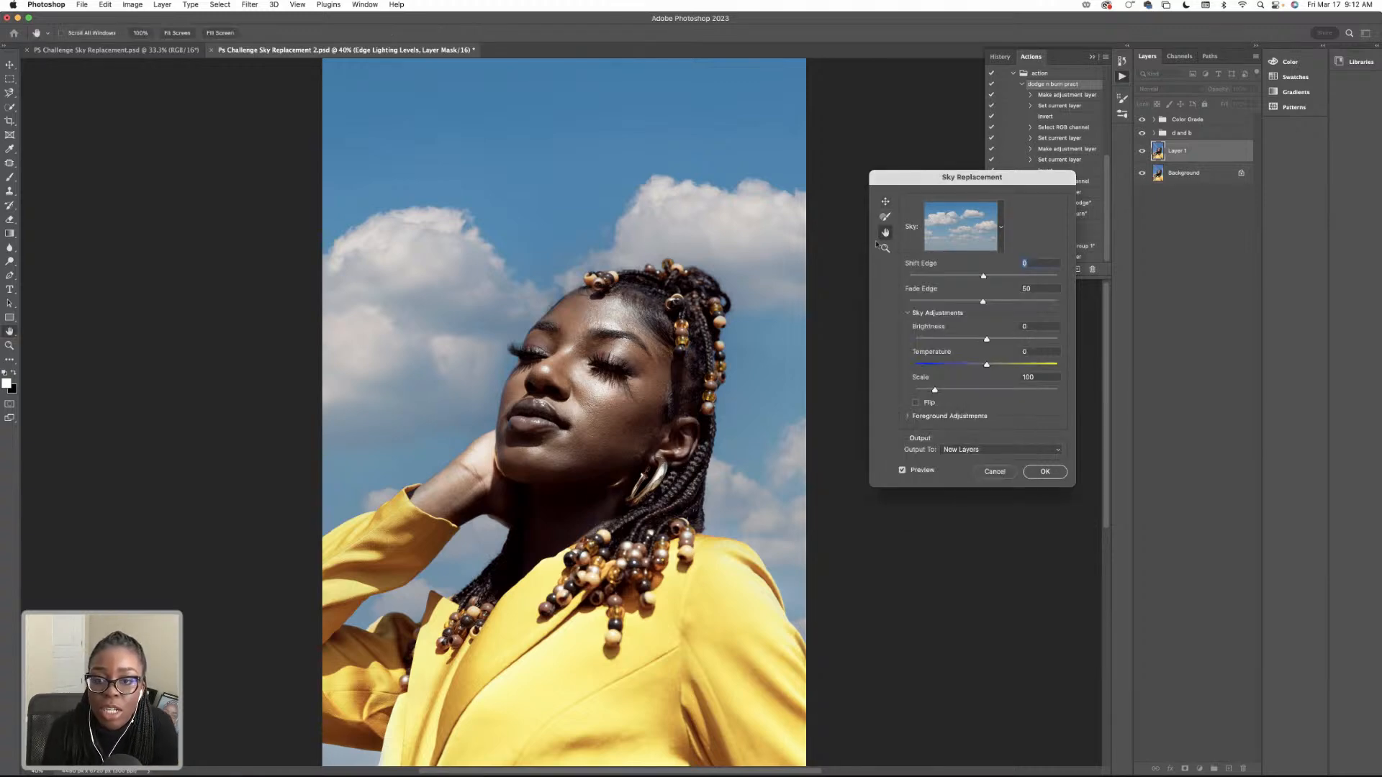
pyautogui.moveTo(671, 219)
pyautogui.mouseDown()
pyautogui.moveTo(725, 219)
pyautogui.moveTo(692, 219)
pyautogui.mouseUp()
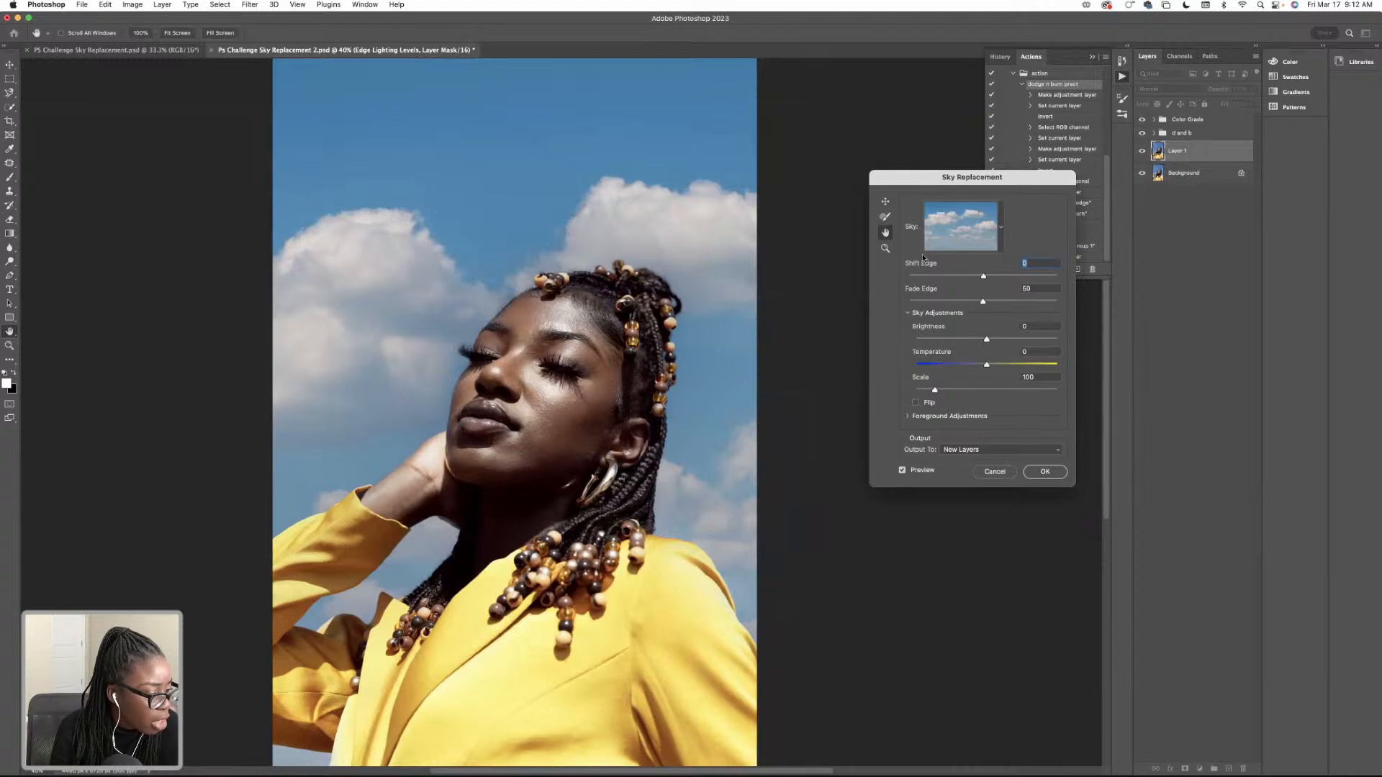
pyautogui.scroll(-5, 959, 323)
pyautogui.scroll(3, 959, 323)
pyautogui.scroll(2, 959, 324)
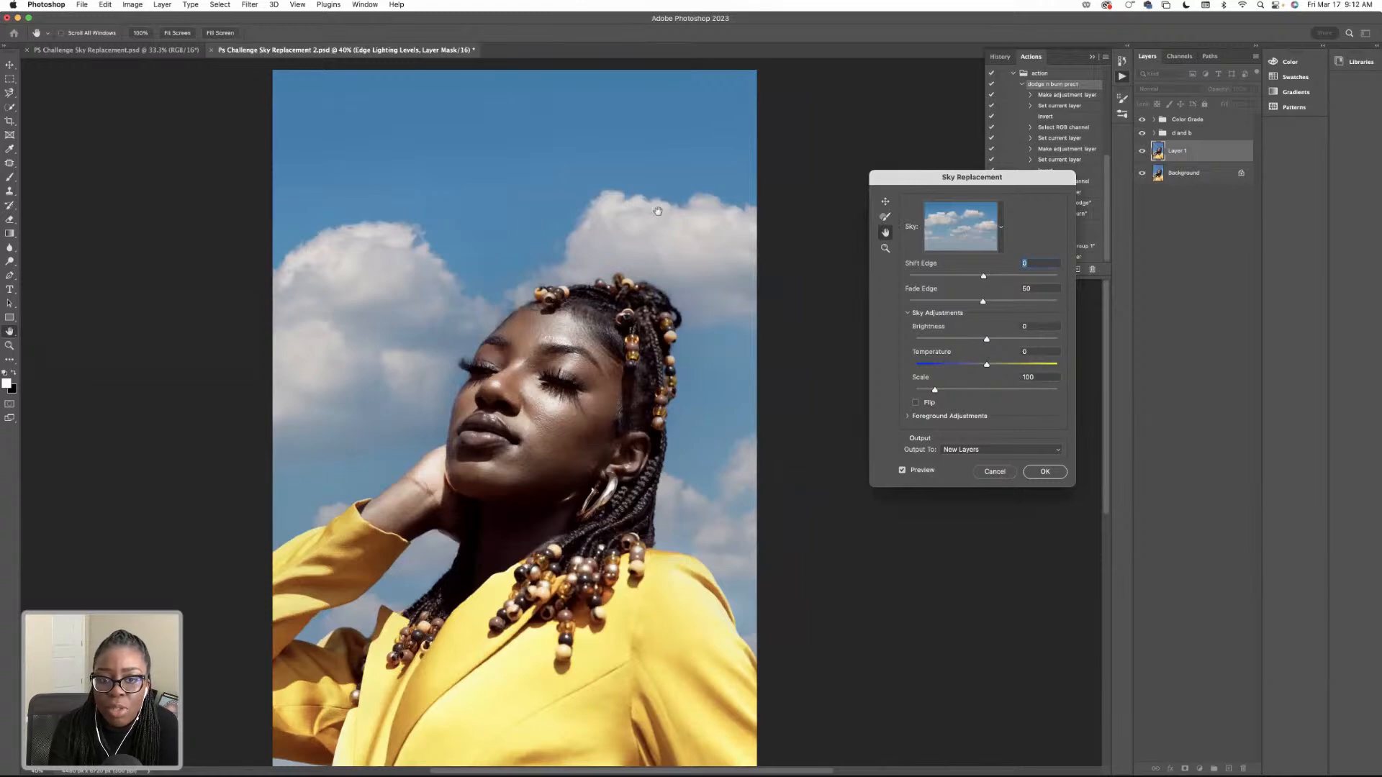
pyautogui.hscroll(2, 651, 213)
pyautogui.hscroll(-3, 655, 217)
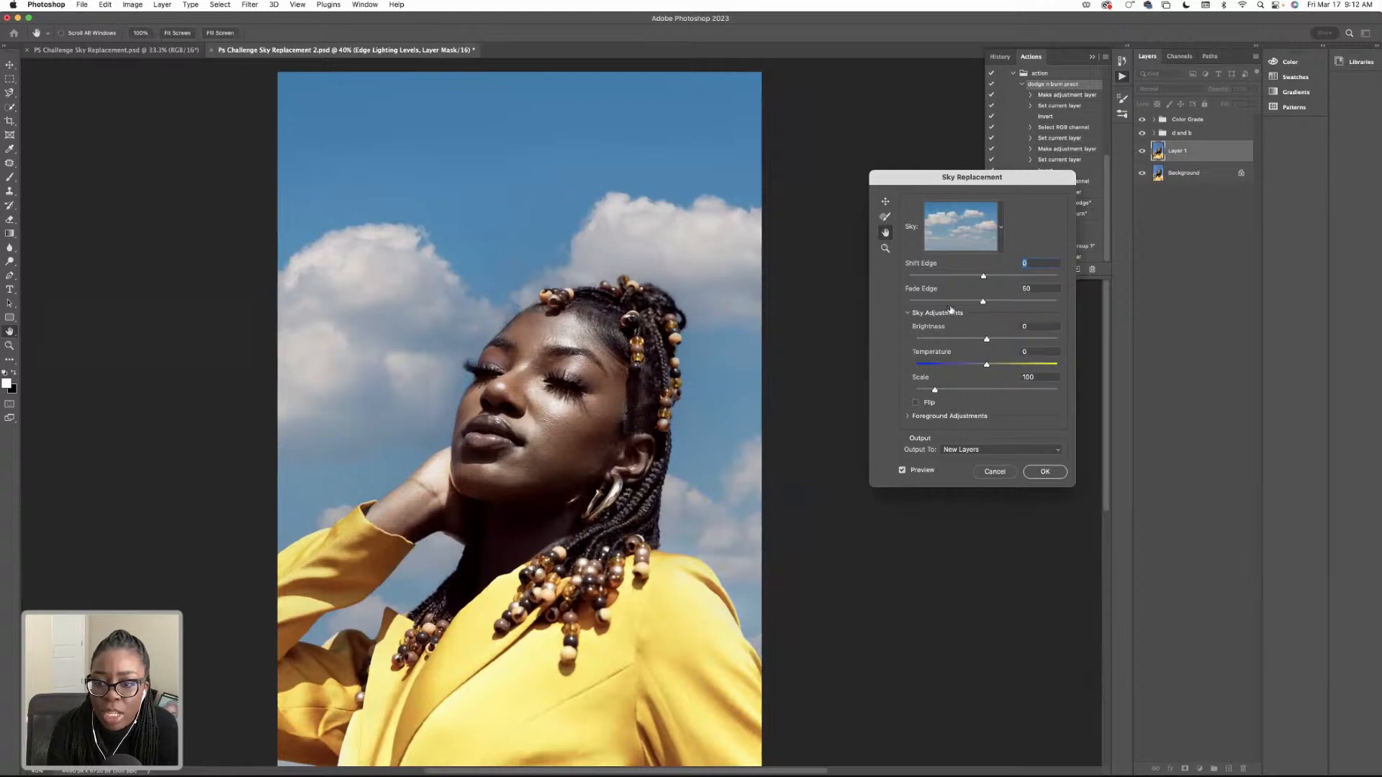
pyautogui.click(908, 417)
pyautogui.click(908, 417)
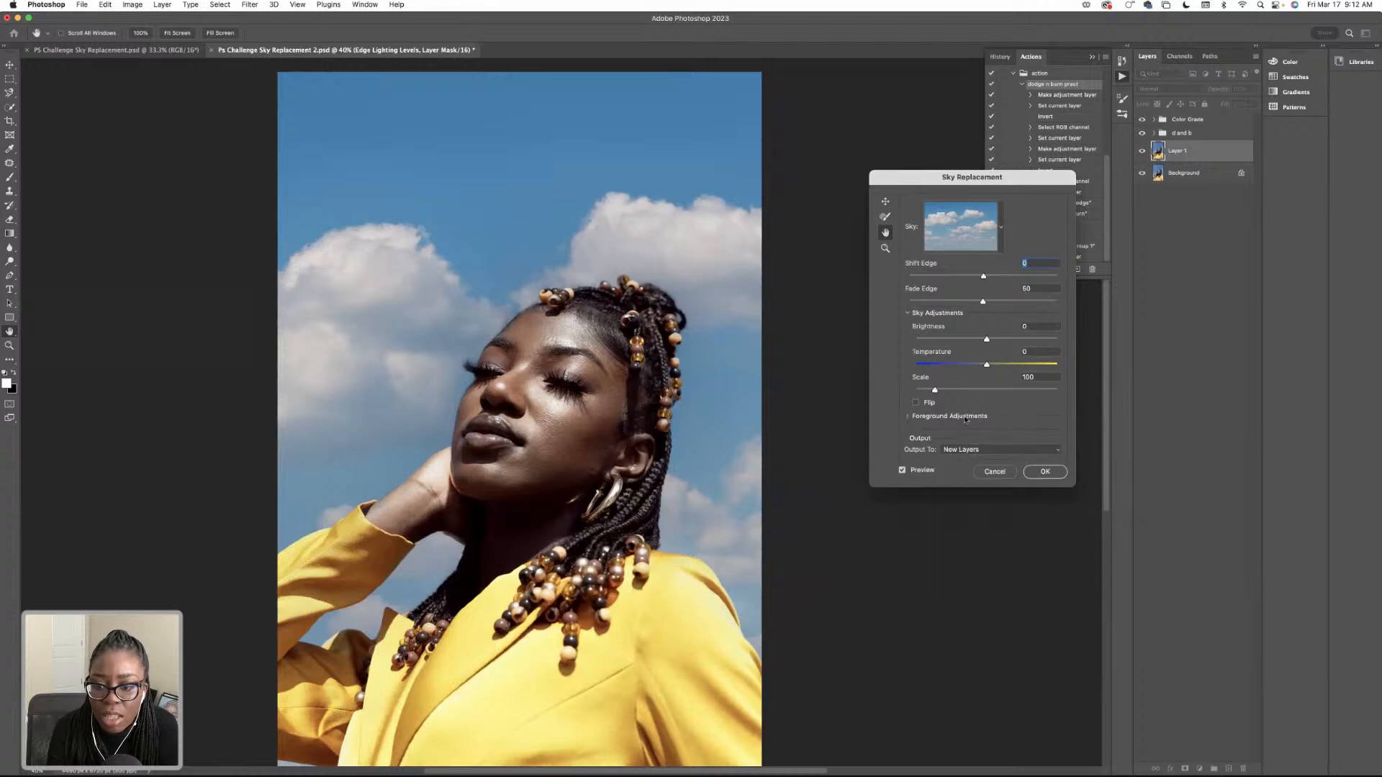
pyautogui.scroll(5, 935, 419)
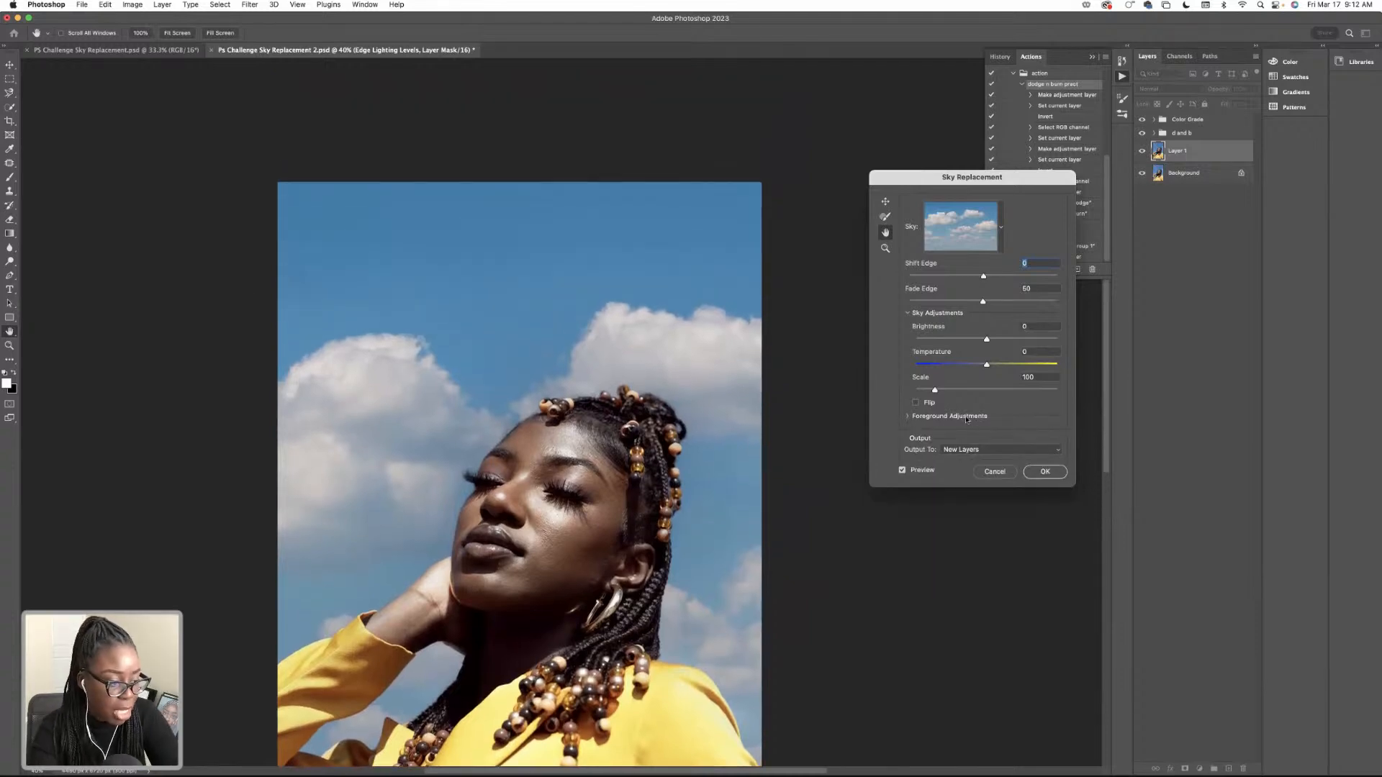
pyautogui.press('super+0')
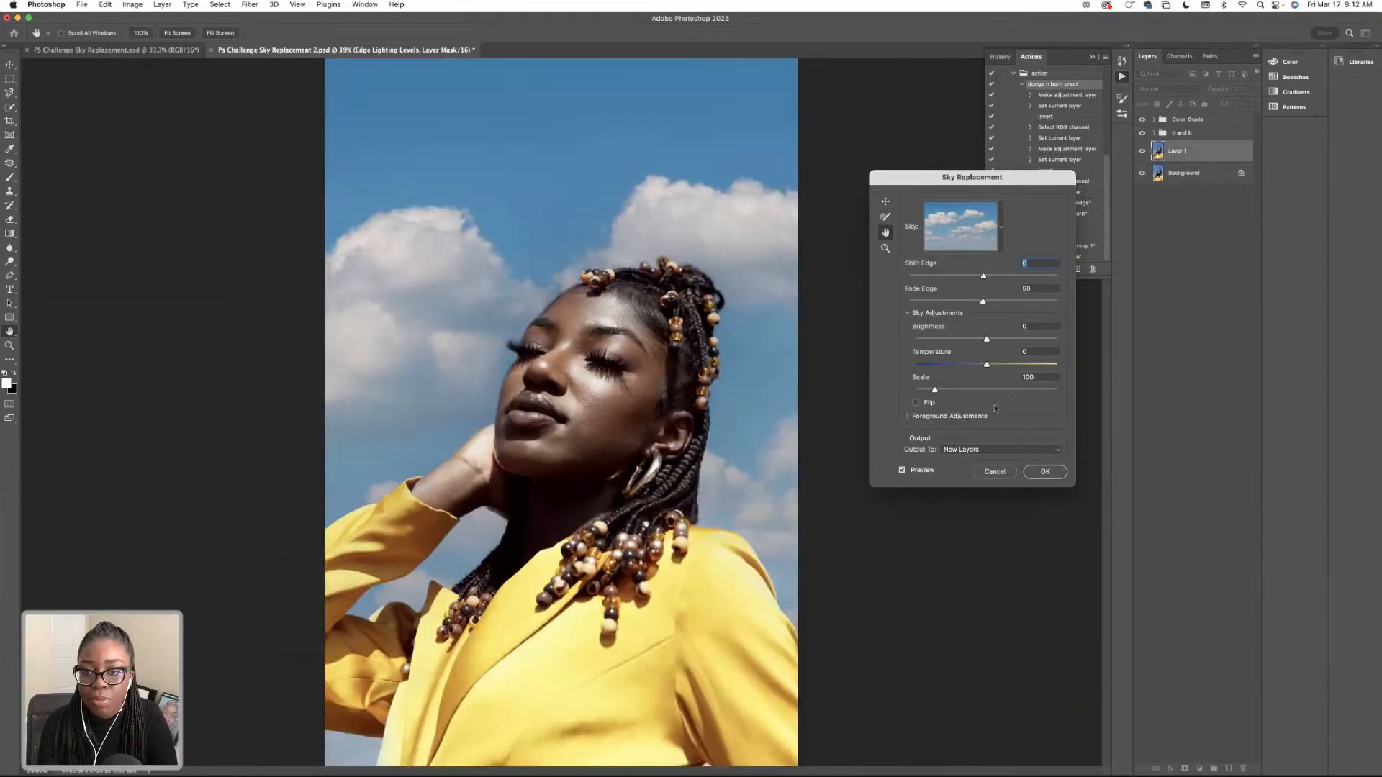
# Shift the replacement sky to the right with the Sky Move tool to reposition the clouds behind the woman's head.
pyautogui.click(886, 216)
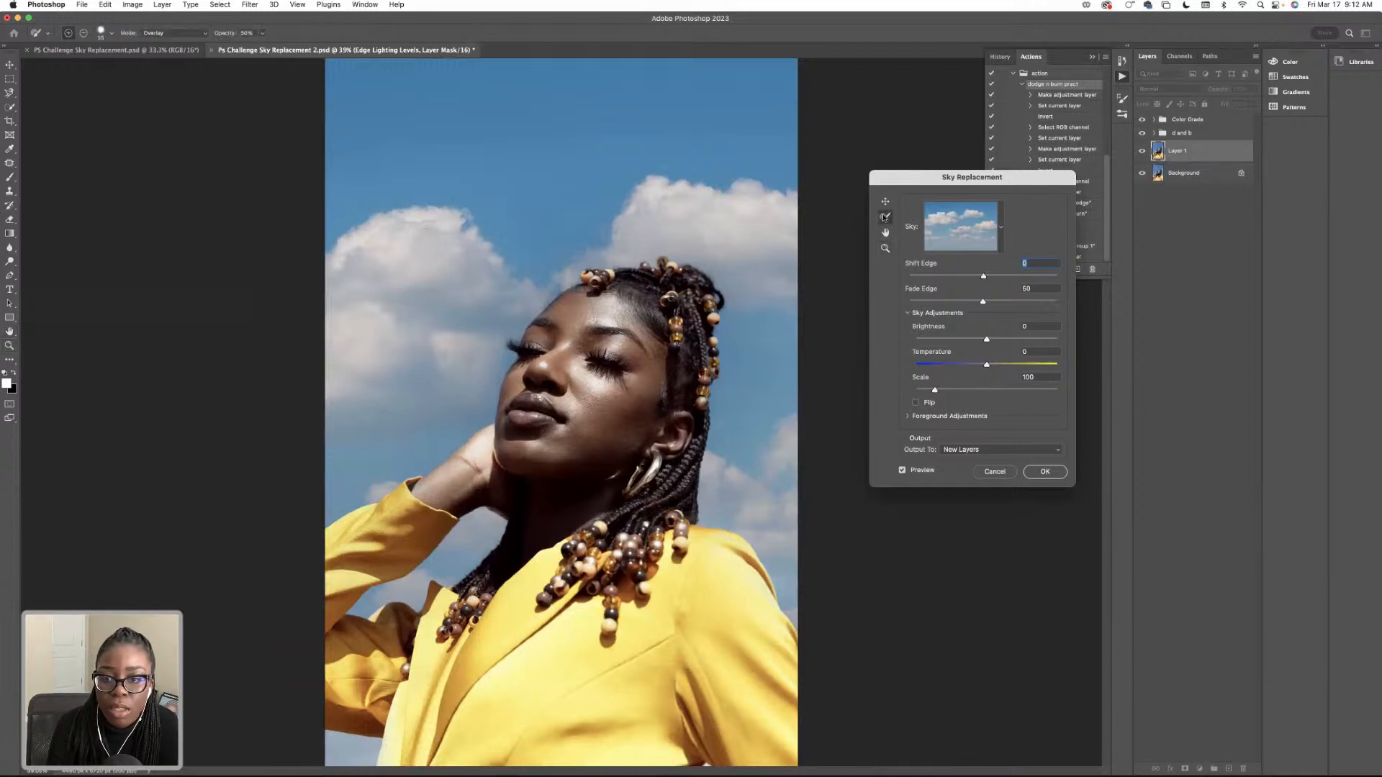
pyautogui.click(885, 202)
pyautogui.moveTo(722, 238); pyautogui.dragTo(795, 242)
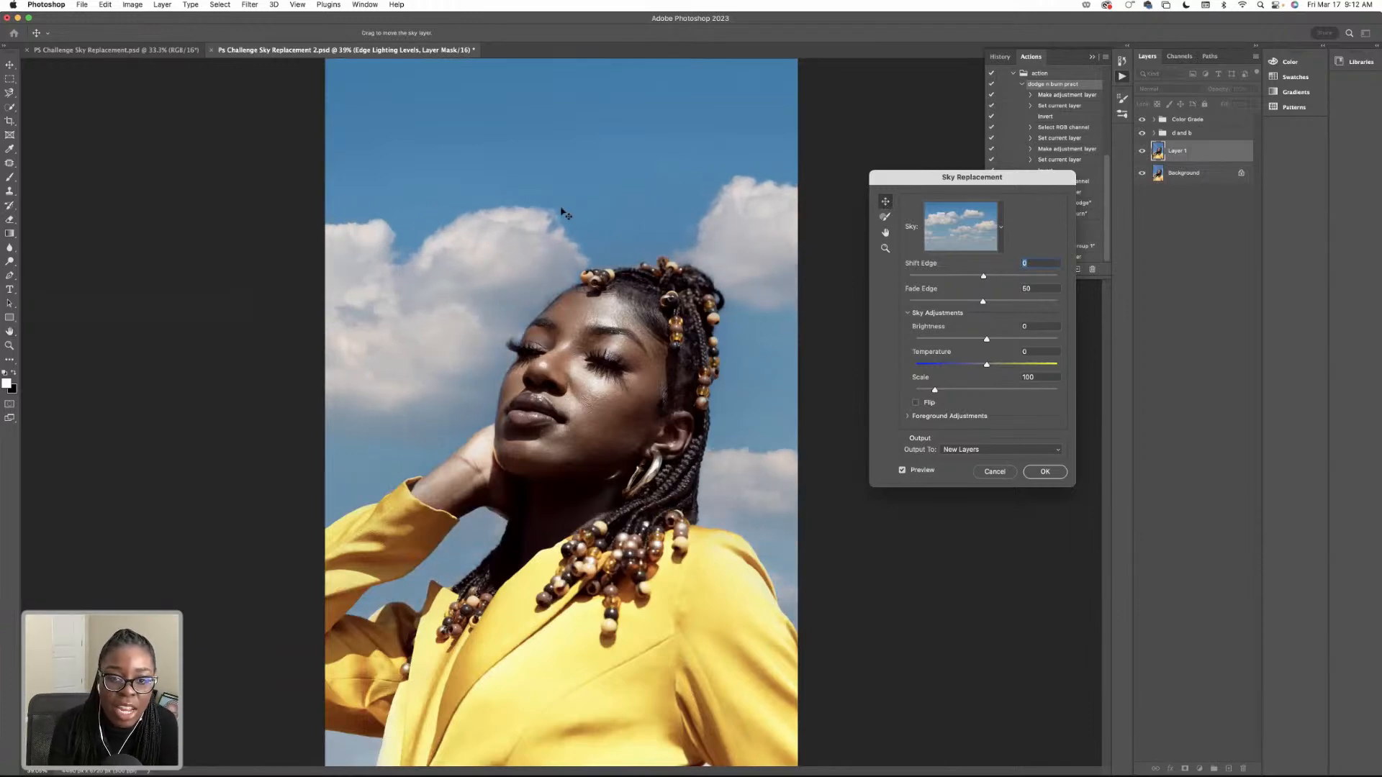
# Shift the puffy-cloud replacement sky to the left in two moves with the Sky Move tool.
pyautogui.moveTo(615, 214); pyautogui.dragTo(519, 216)
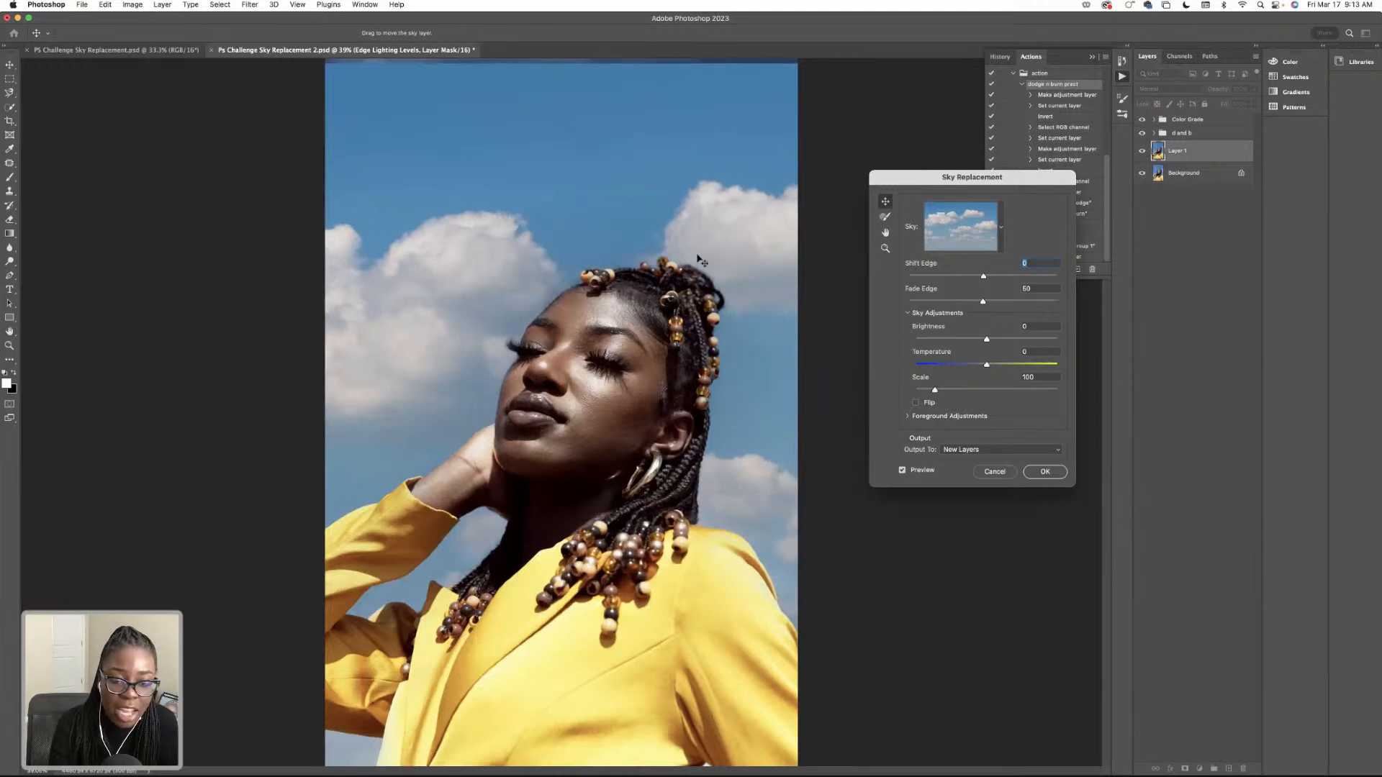
pyautogui.moveTo(604, 252); pyautogui.dragTo(579, 253)
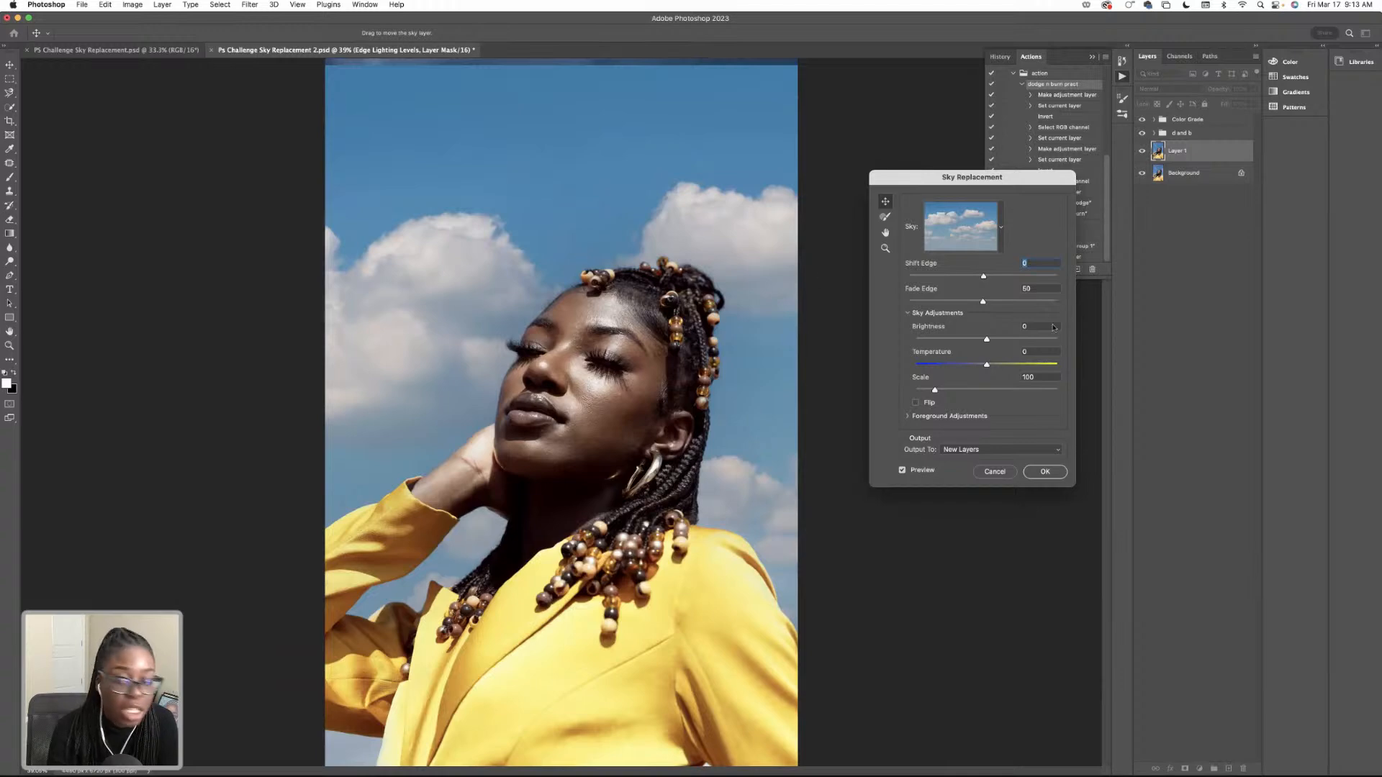
# Switch the replacement sky to the second Blue Skies preset, the one with thin wispy clouds.
pyautogui.click(1000, 227)
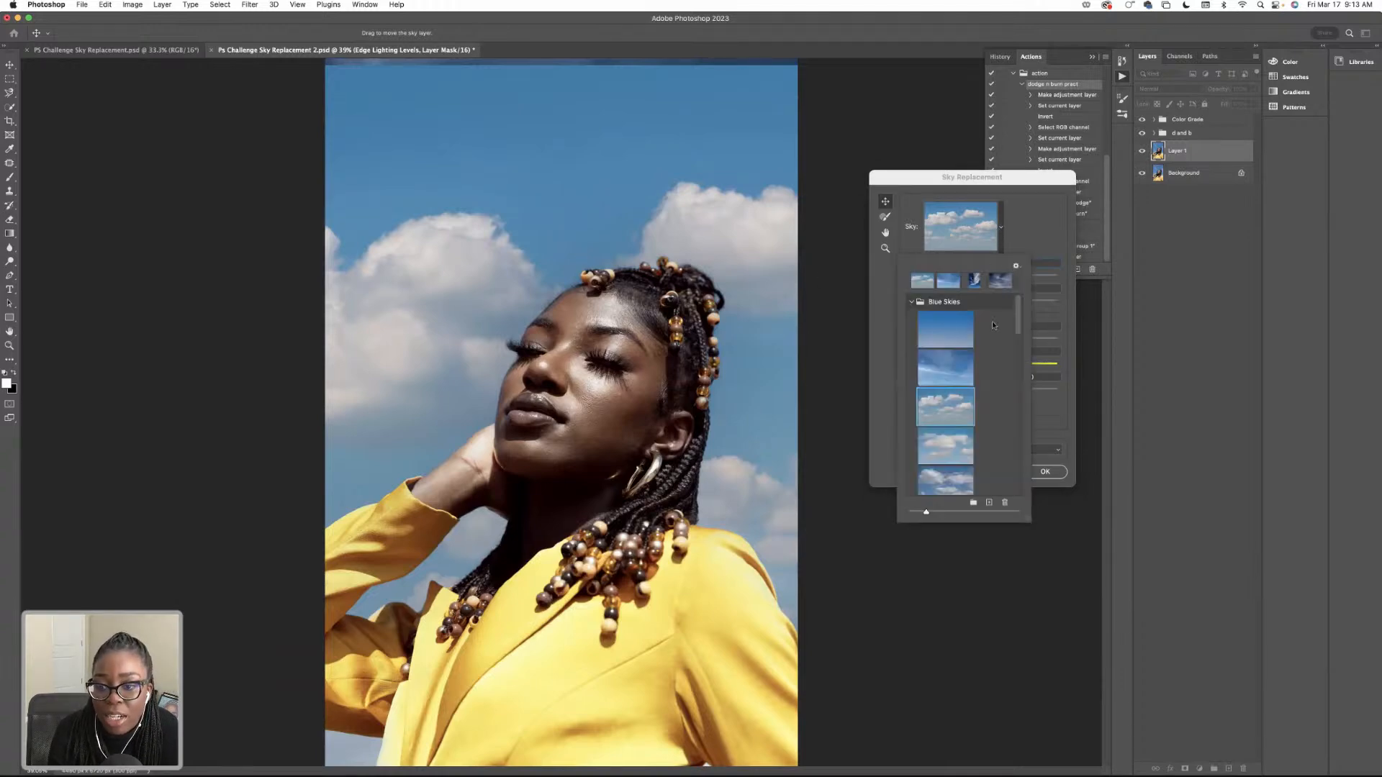
pyautogui.click(949, 379)
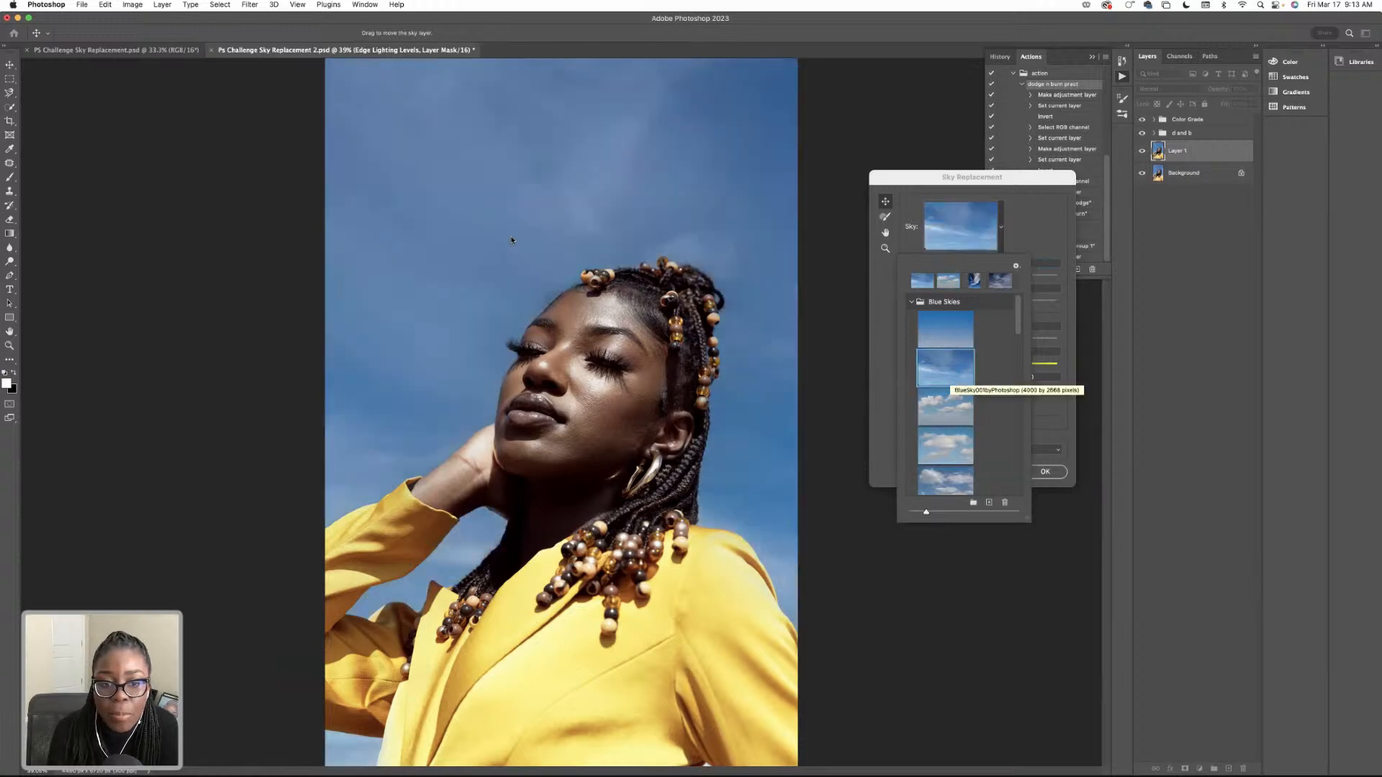
pyautogui.click(557, 215)
# Reposition the wispy sky so its small cloud sits left of the woman's head, and output it to new layers.
pyautogui.moveTo(530, 208); pyautogui.dragTo(479, 392)
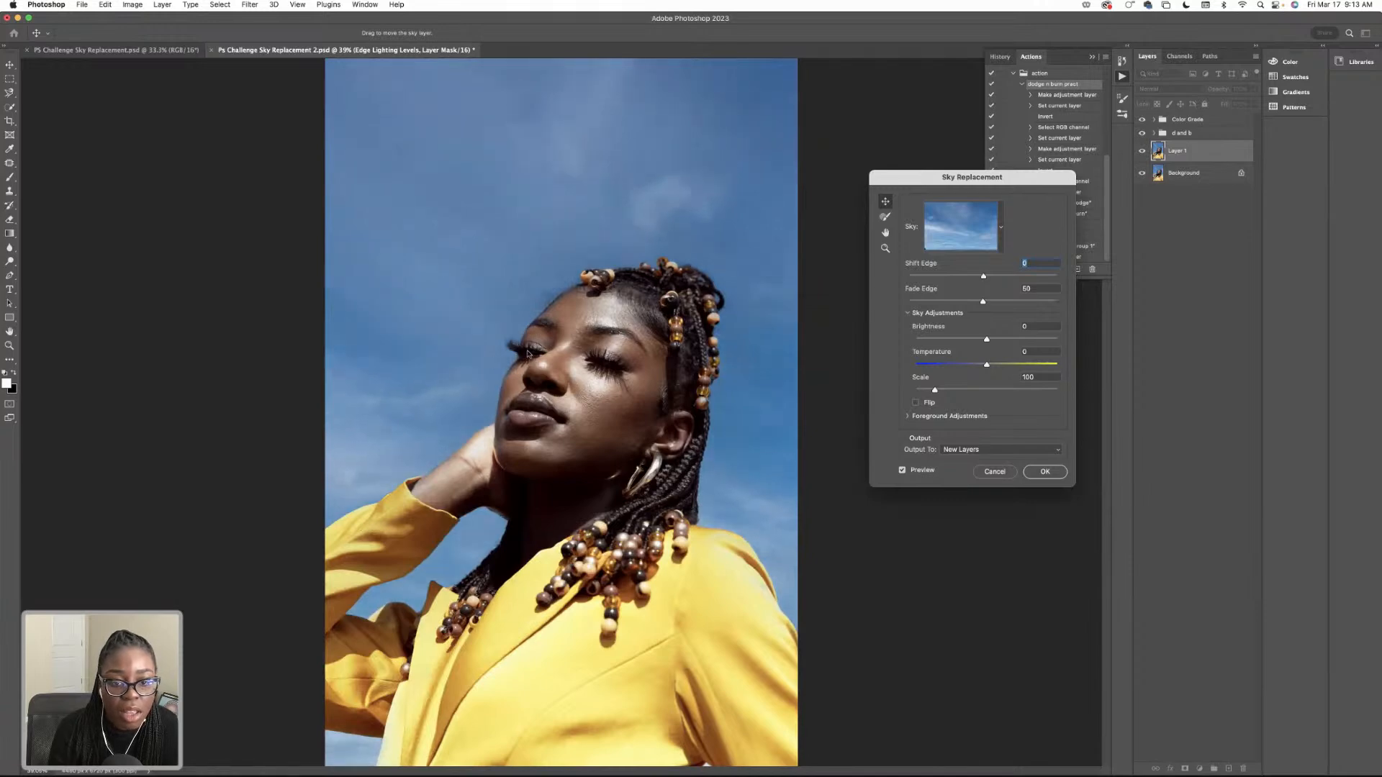
pyautogui.moveTo(467, 280); pyautogui.dragTo(540, 279)
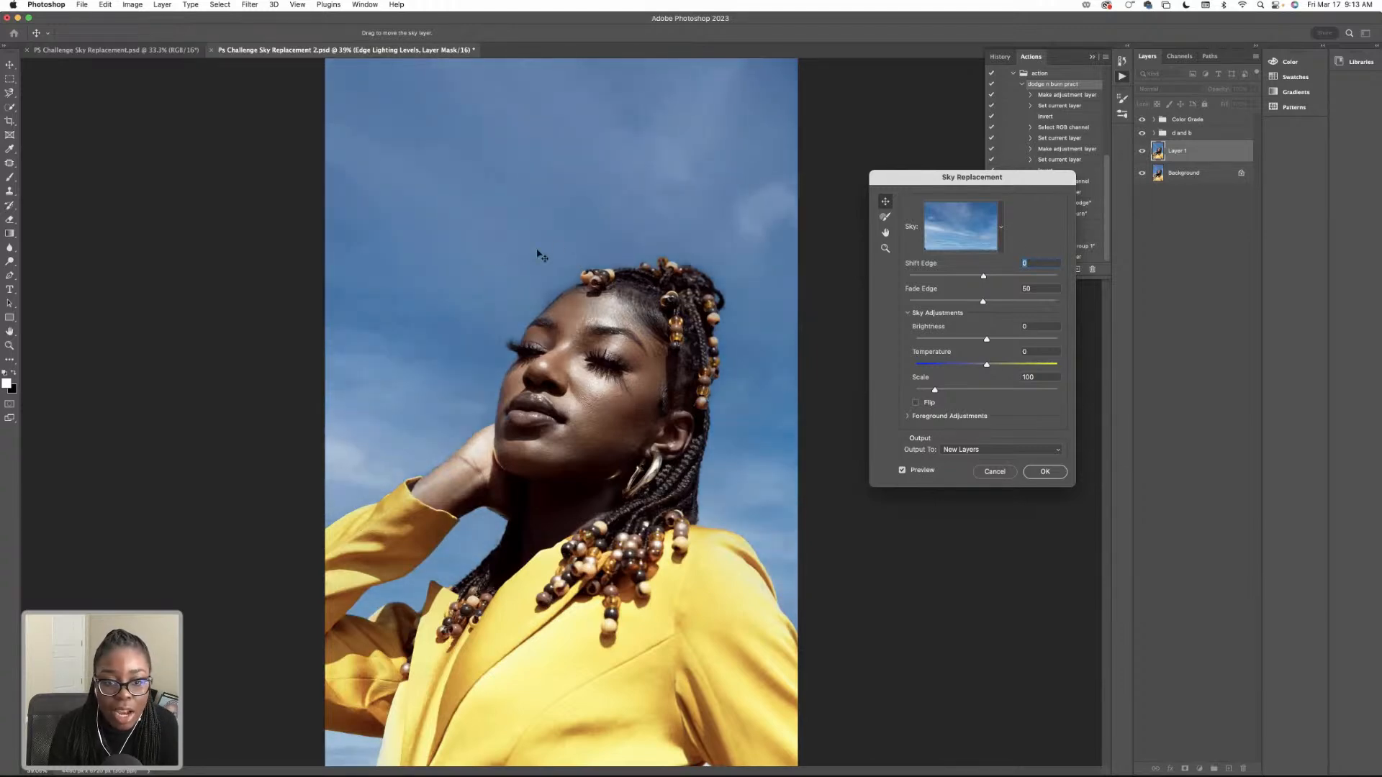
pyautogui.moveTo(544, 254); pyautogui.dragTo(632, 260)
pyautogui.moveTo(423, 254); pyautogui.dragTo(469, 261)
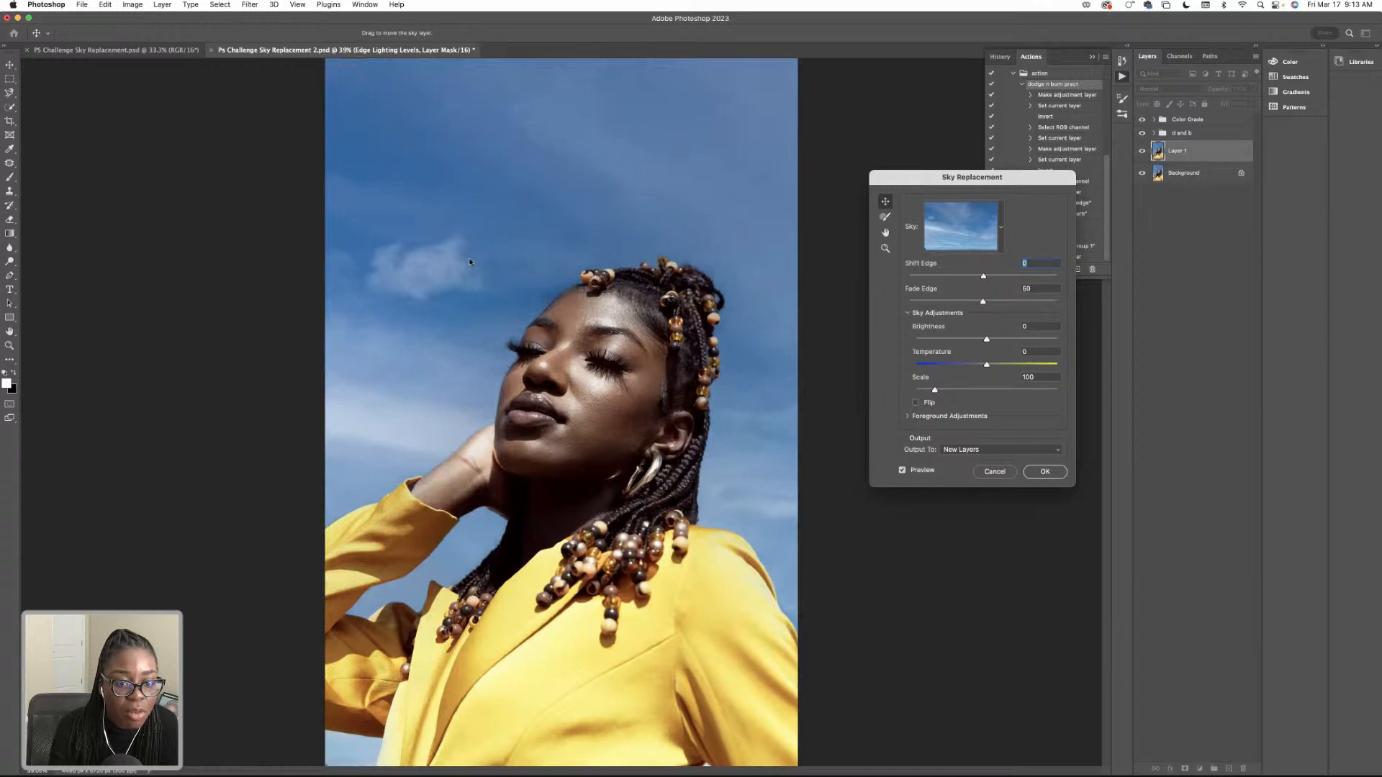
pyautogui.click(1041, 471)
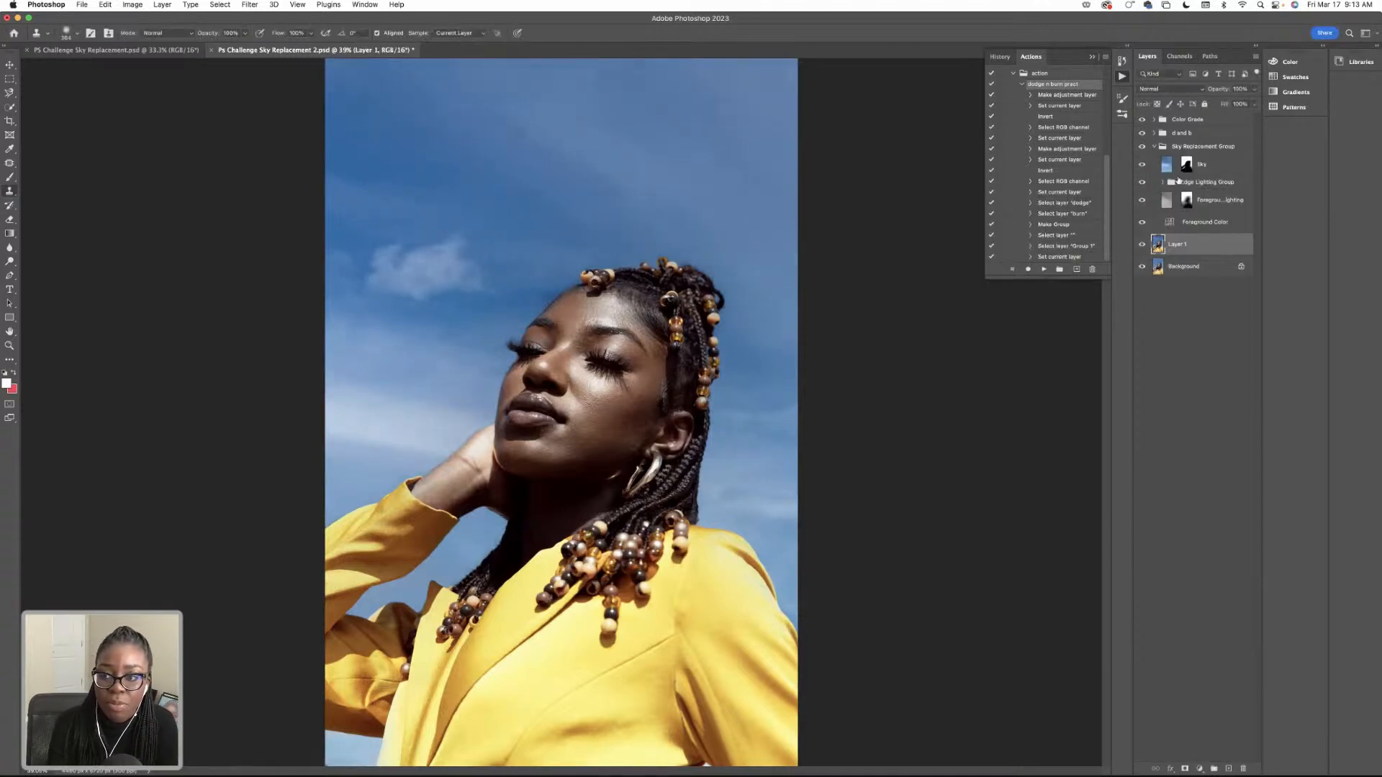
# Collapse the Sky Replacement Group and delete it.
pyautogui.click(1155, 147)
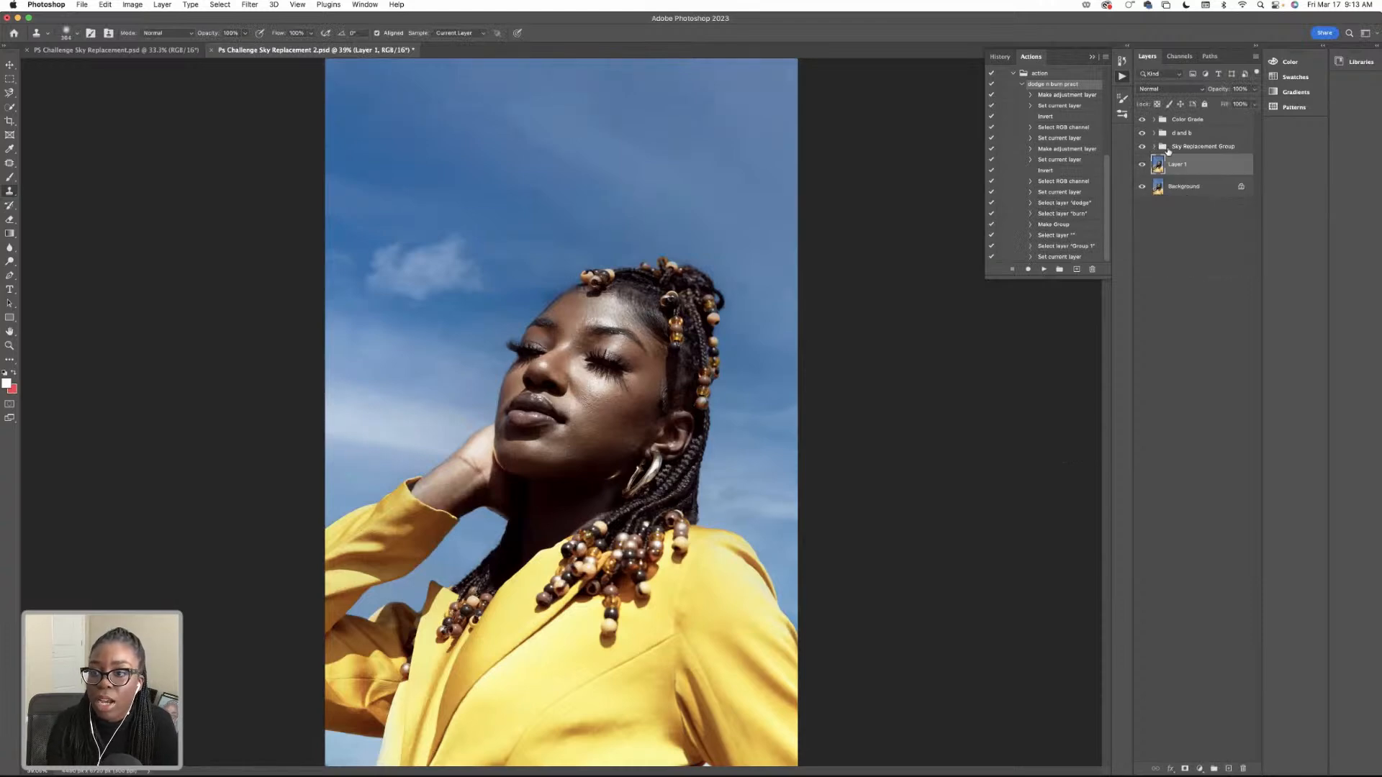
pyautogui.click(1155, 146)
pyautogui.click(1185, 148)
pyautogui.press('Delete')
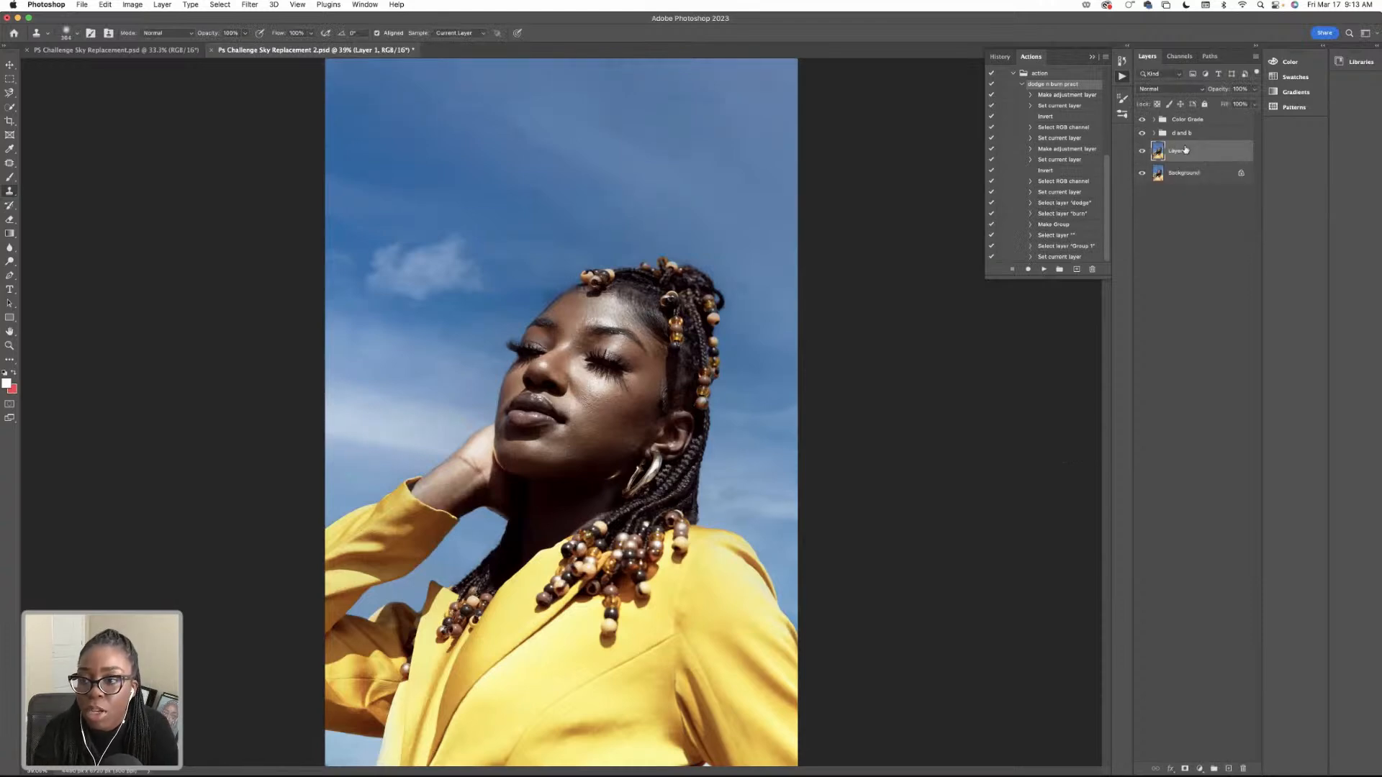
# Start Sky Replacement on Layer 1 again and move the wispy sky so the small cloud sits left of the woman's head.
pyautogui.click(105, 4)
pyautogui.moveTo(133, 5)
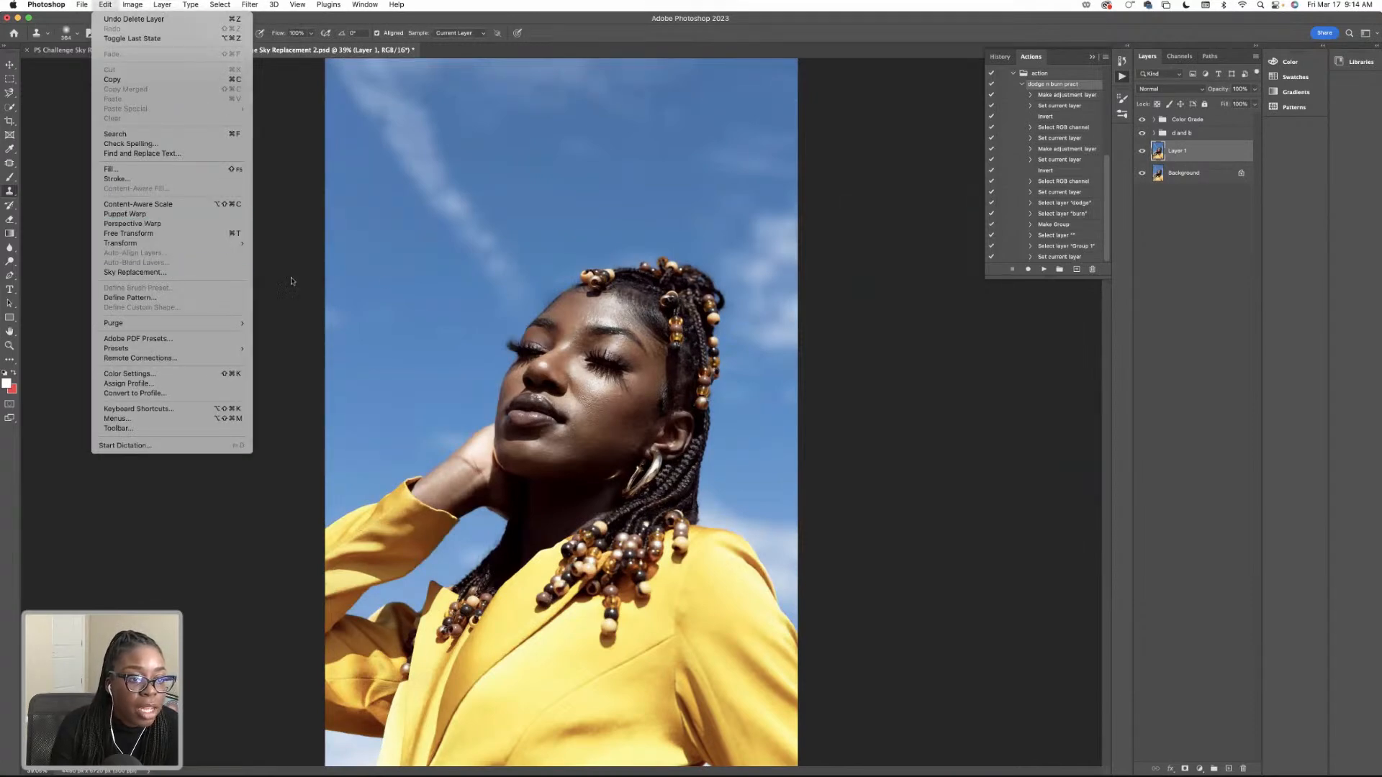
pyautogui.click(171, 272)
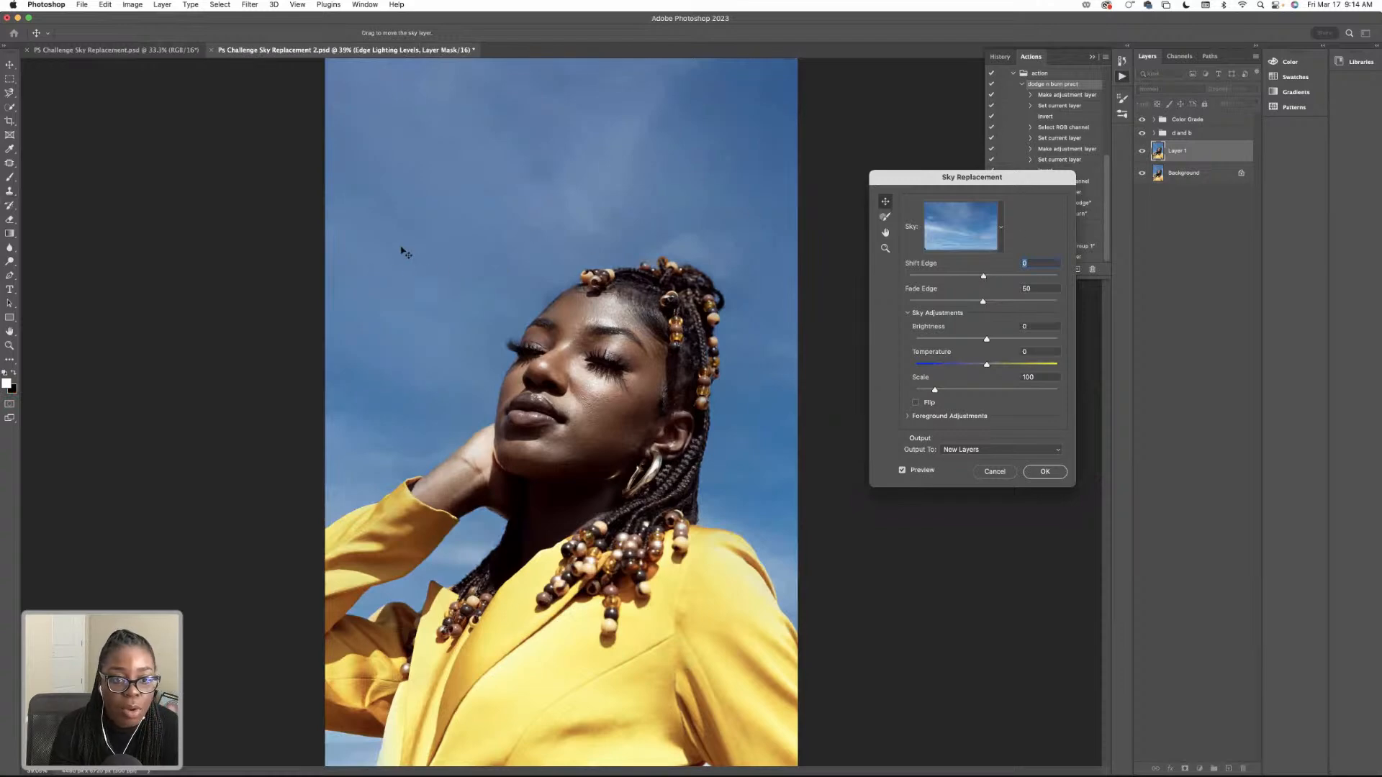
pyautogui.moveTo(494, 253); pyautogui.dragTo(699, 232)
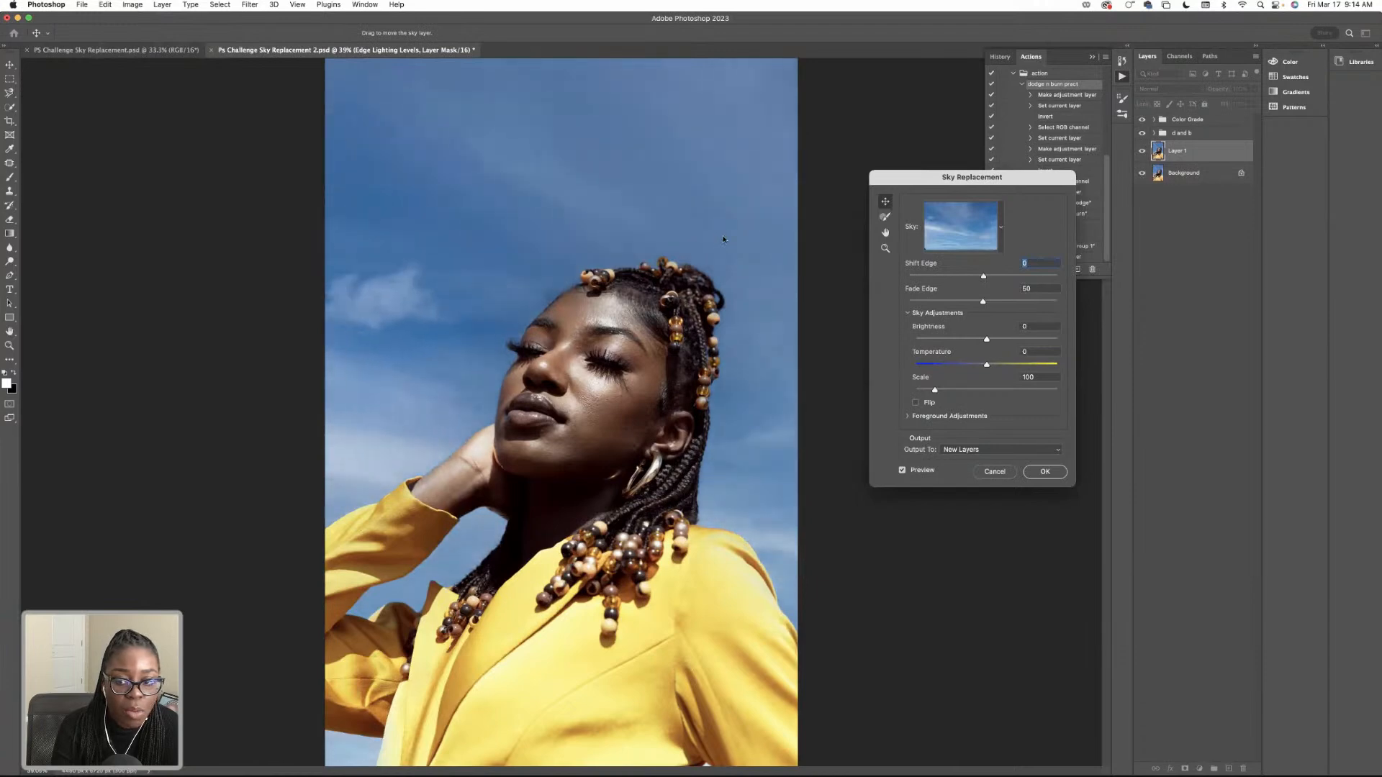
pyautogui.moveTo(551, 245)
pyautogui.mouseDown()
pyautogui.moveTo(570, 246)
pyautogui.moveTo(554, 246)
pyautogui.mouseUp()
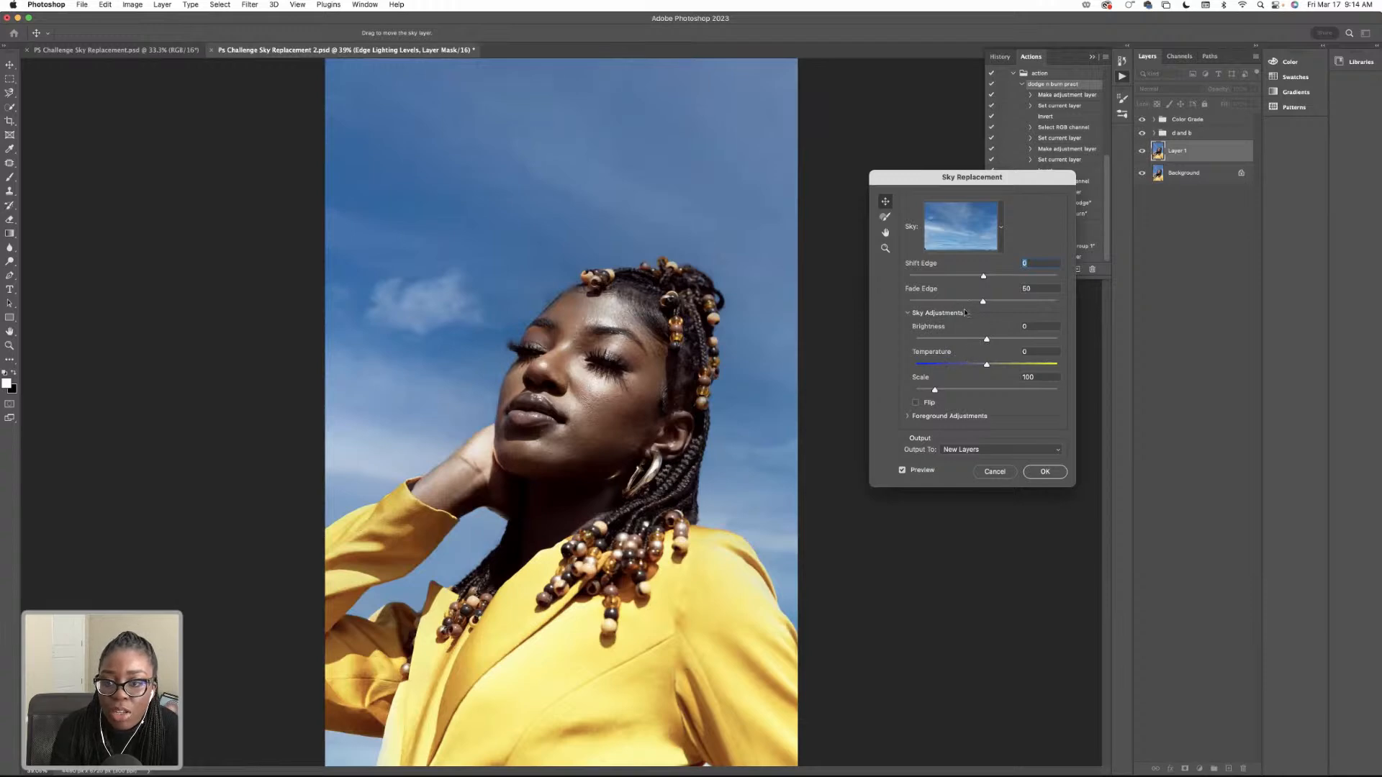
# Set the sky's brightness to 17 and temperature to -38, and try different scales before settling on 118.
pyautogui.moveTo(986, 341); pyautogui.dragTo(952, 366)
pyautogui.moveTo(954, 365); pyautogui.dragTo(963, 391)
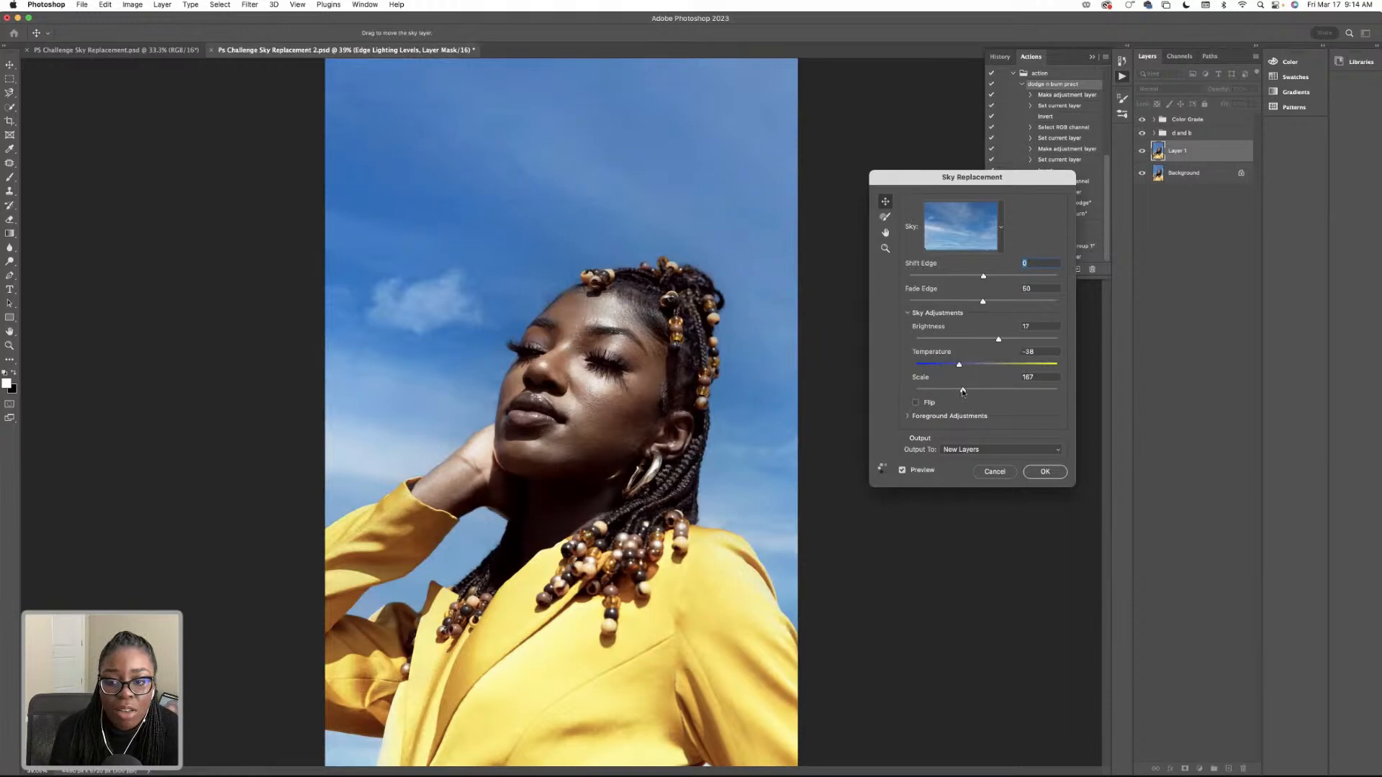
pyautogui.moveTo(962, 391); pyautogui.dragTo(905, 390)
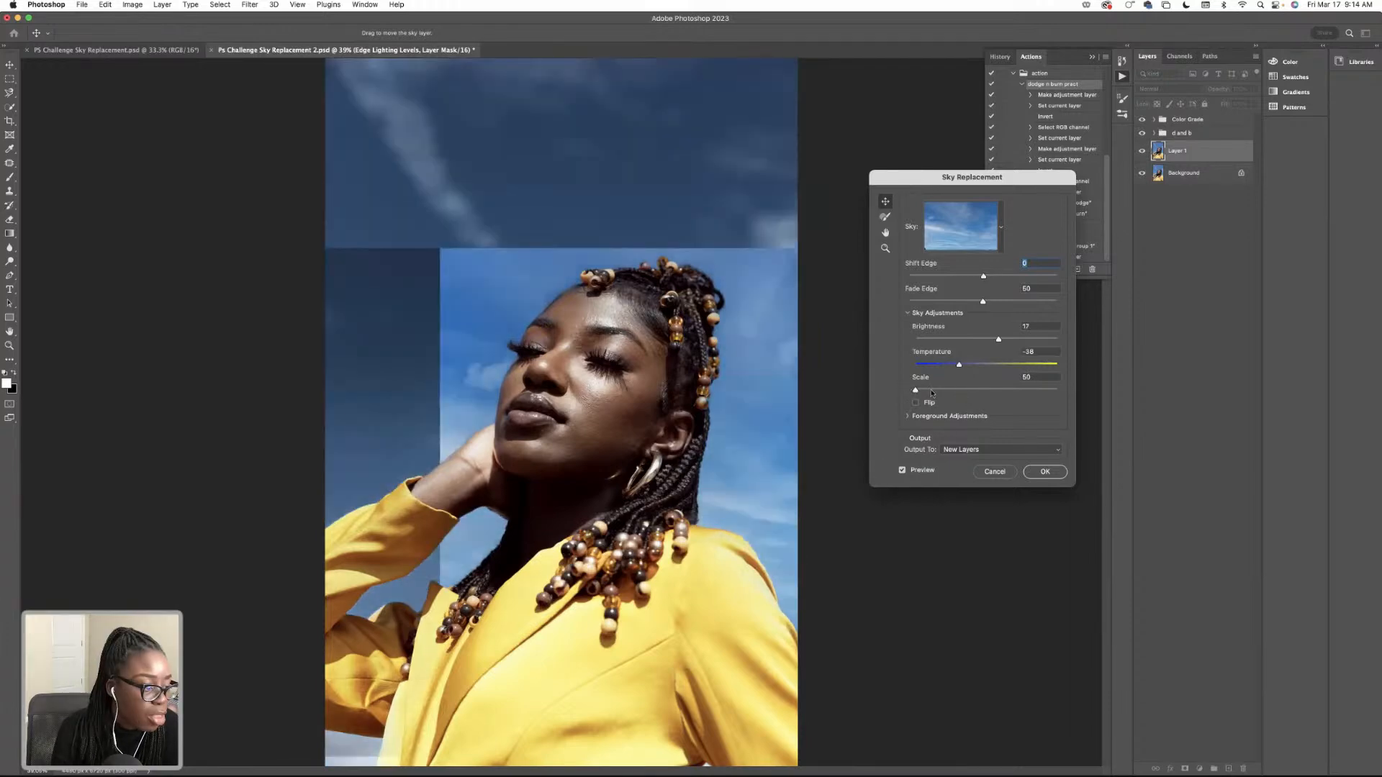
pyautogui.click(931, 391)
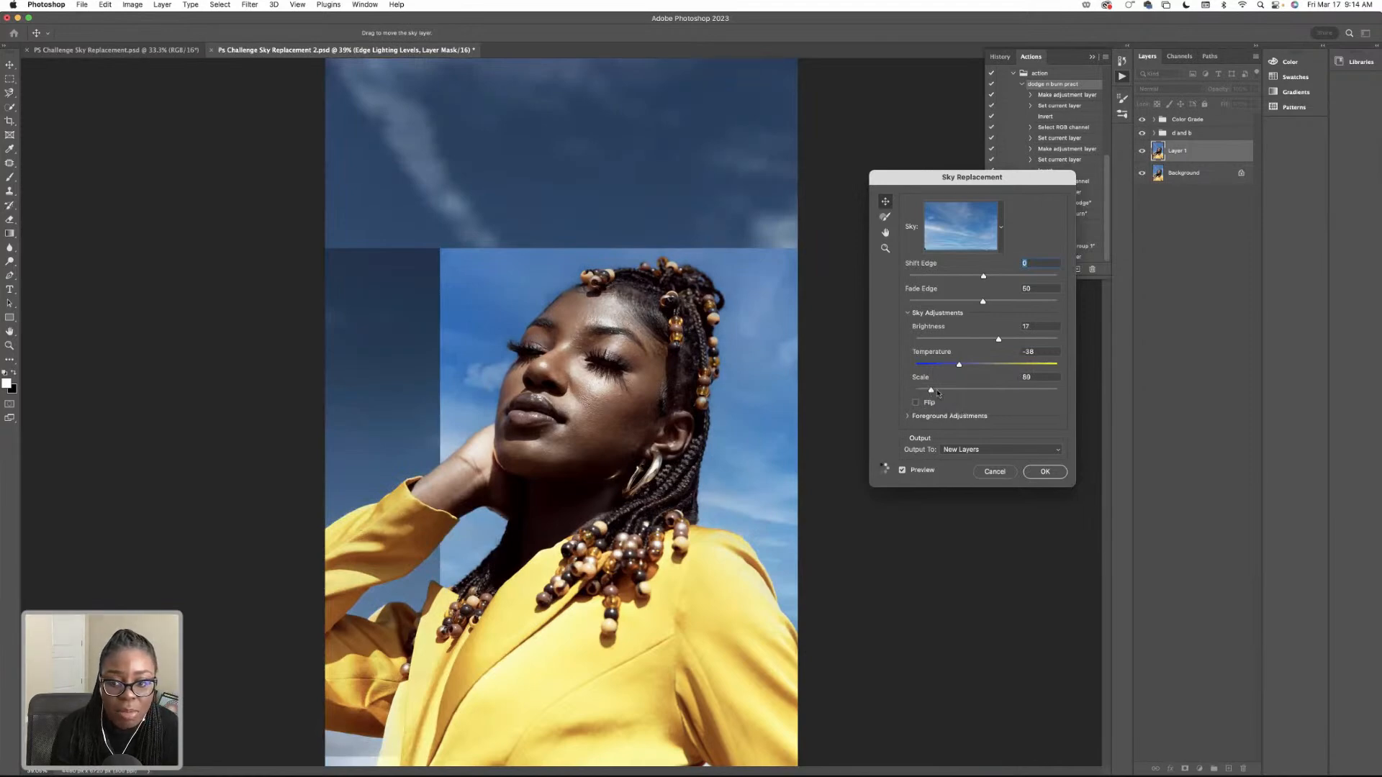
pyautogui.click(943, 390)
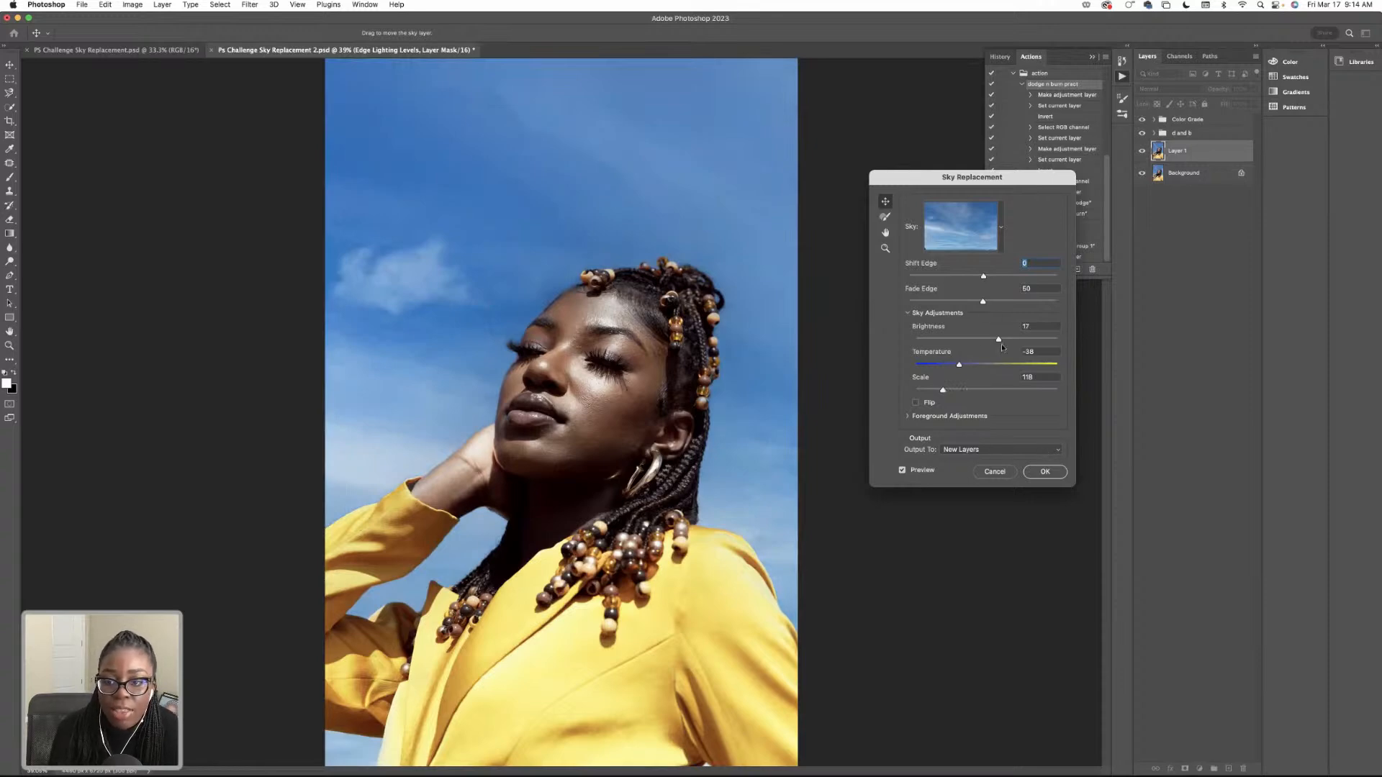
# Fine-tune the sky's temperature to -32 and apply the sky replacement to new layers.
pyautogui.moveTo(958, 364); pyautogui.dragTo(954, 365)
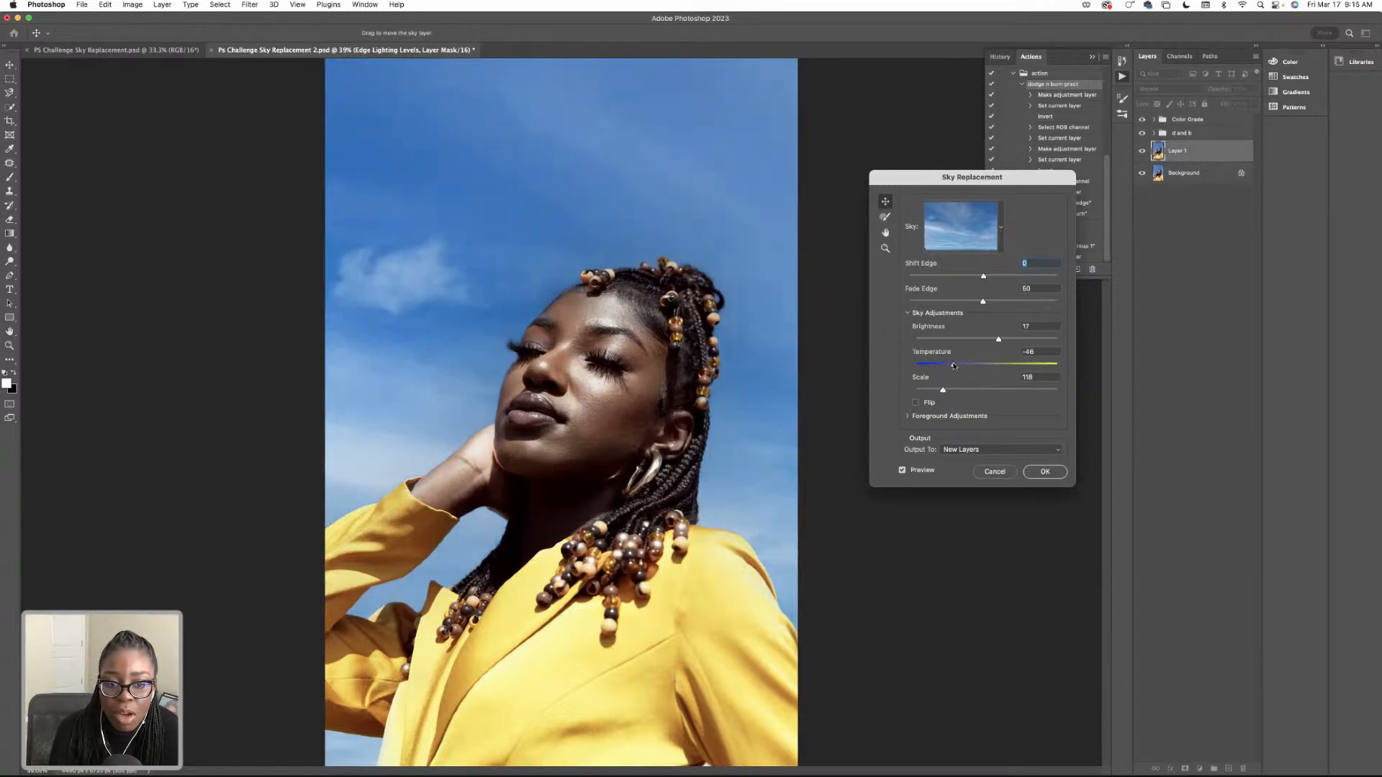
pyautogui.moveTo(955, 365); pyautogui.dragTo(965, 366)
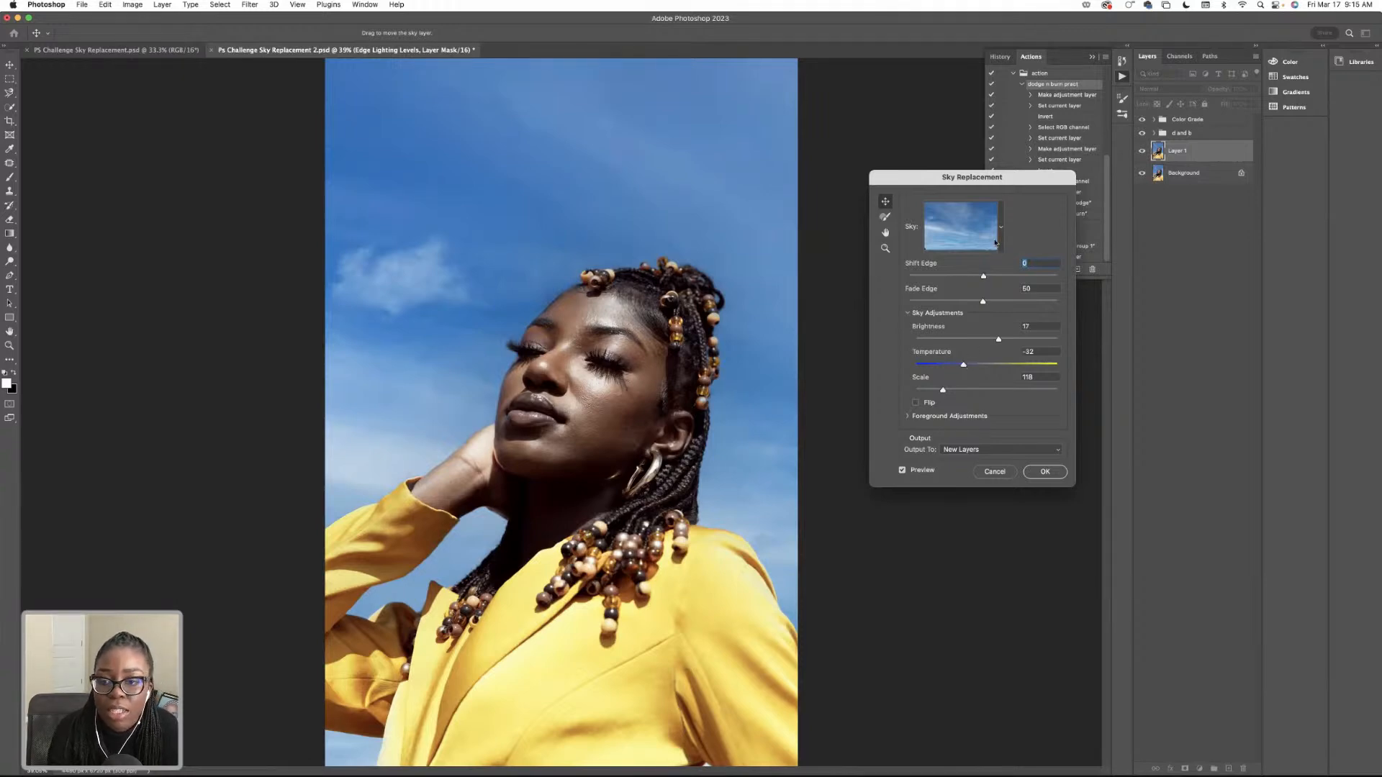
pyautogui.click(1045, 471)
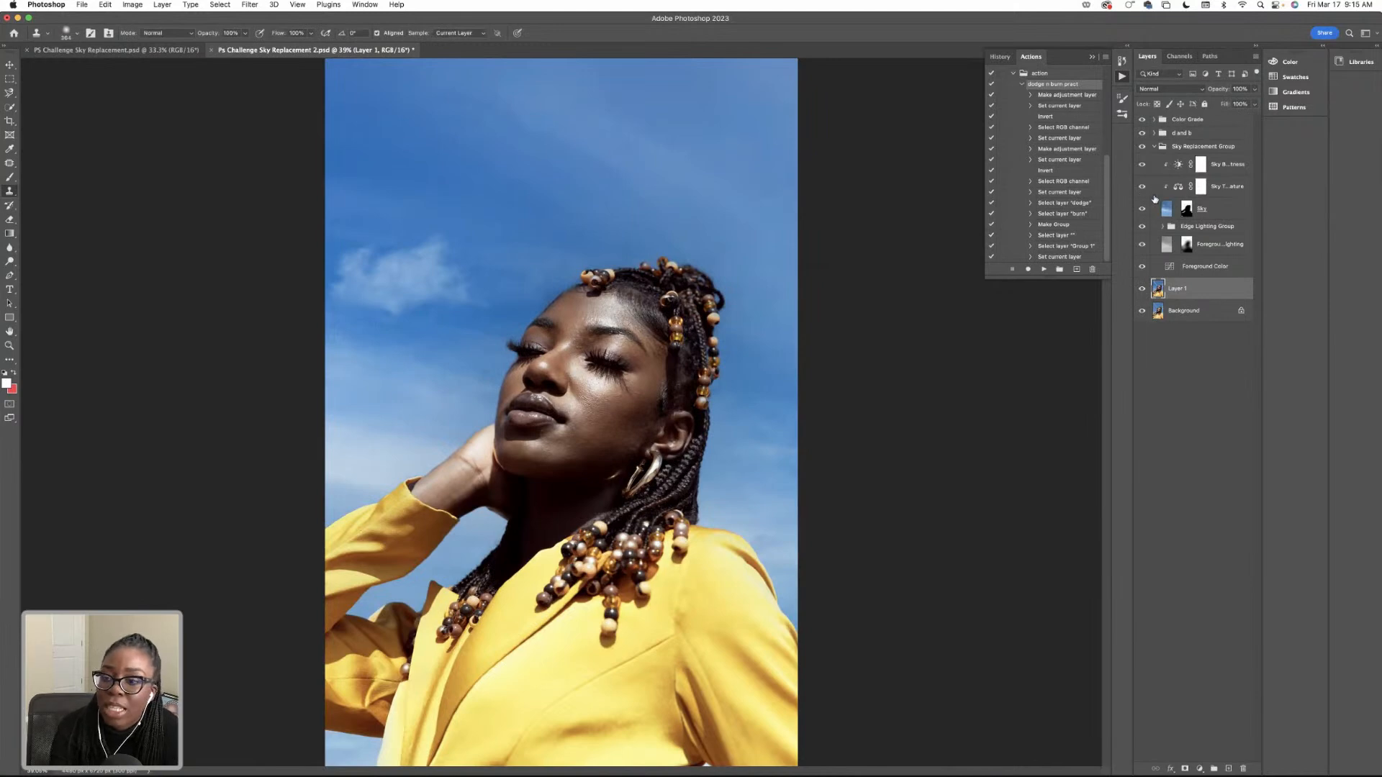
# Collapse the Sky Replacement Group and toggle its visibility to compare the portrait with and without the replaced sky.
pyautogui.click(1154, 147)
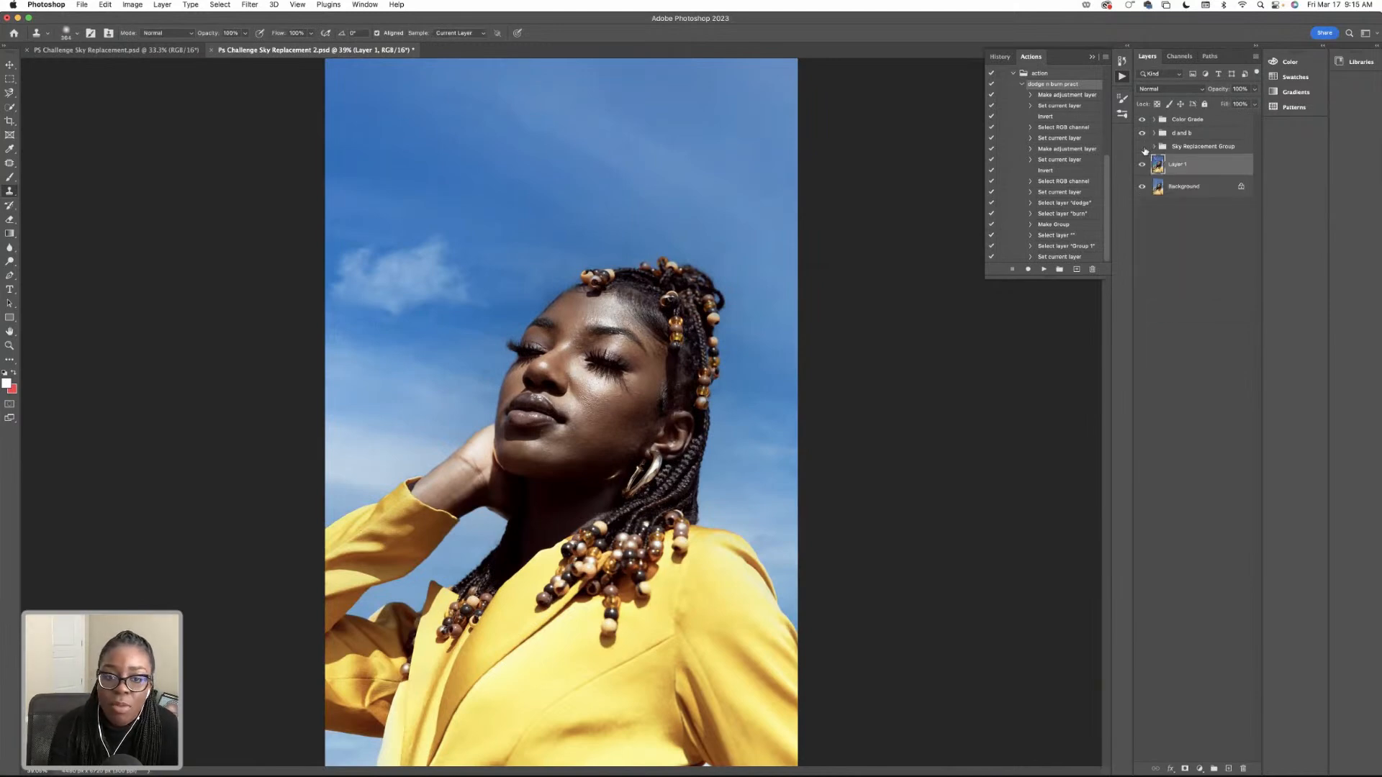
pyautogui.click(1144, 148)
pyautogui.click(1144, 148)
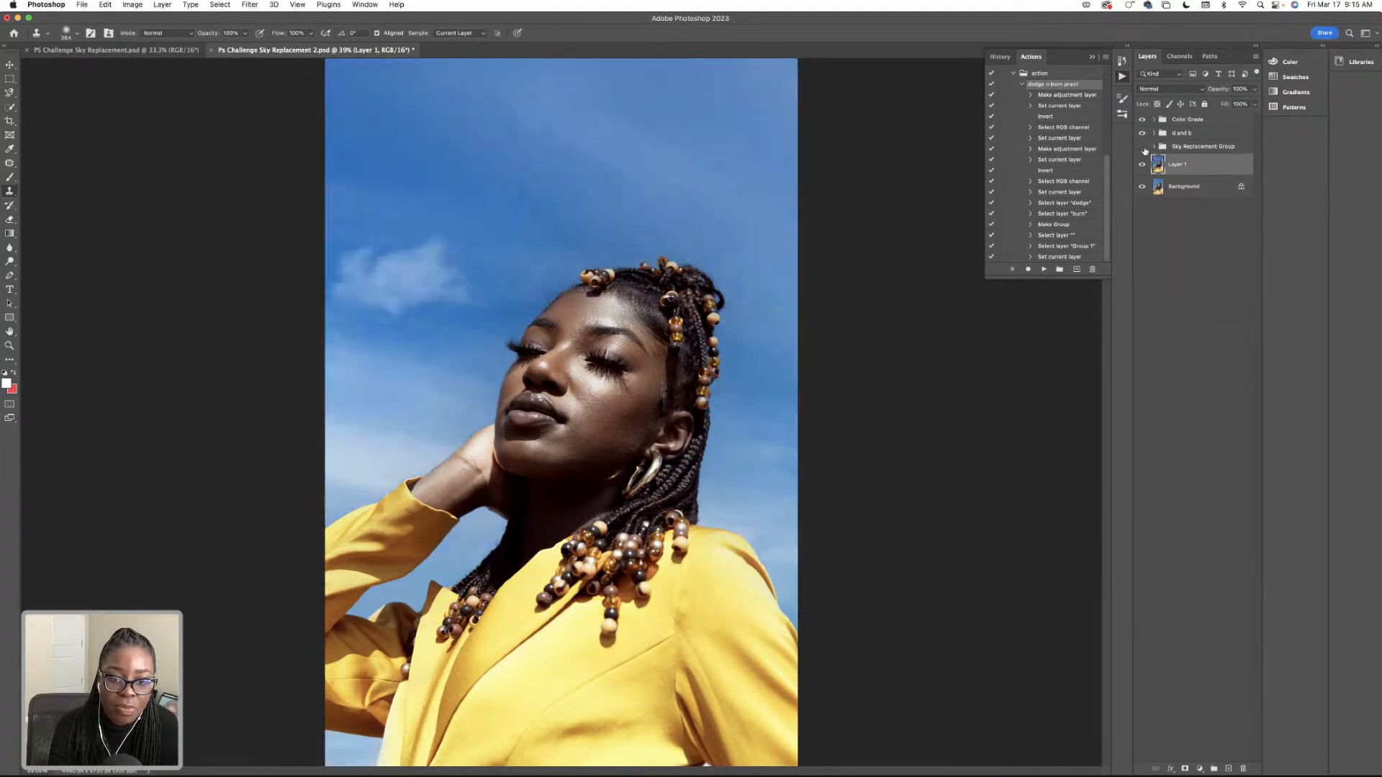
pyautogui.click(1144, 149)
pyautogui.click(1143, 148)
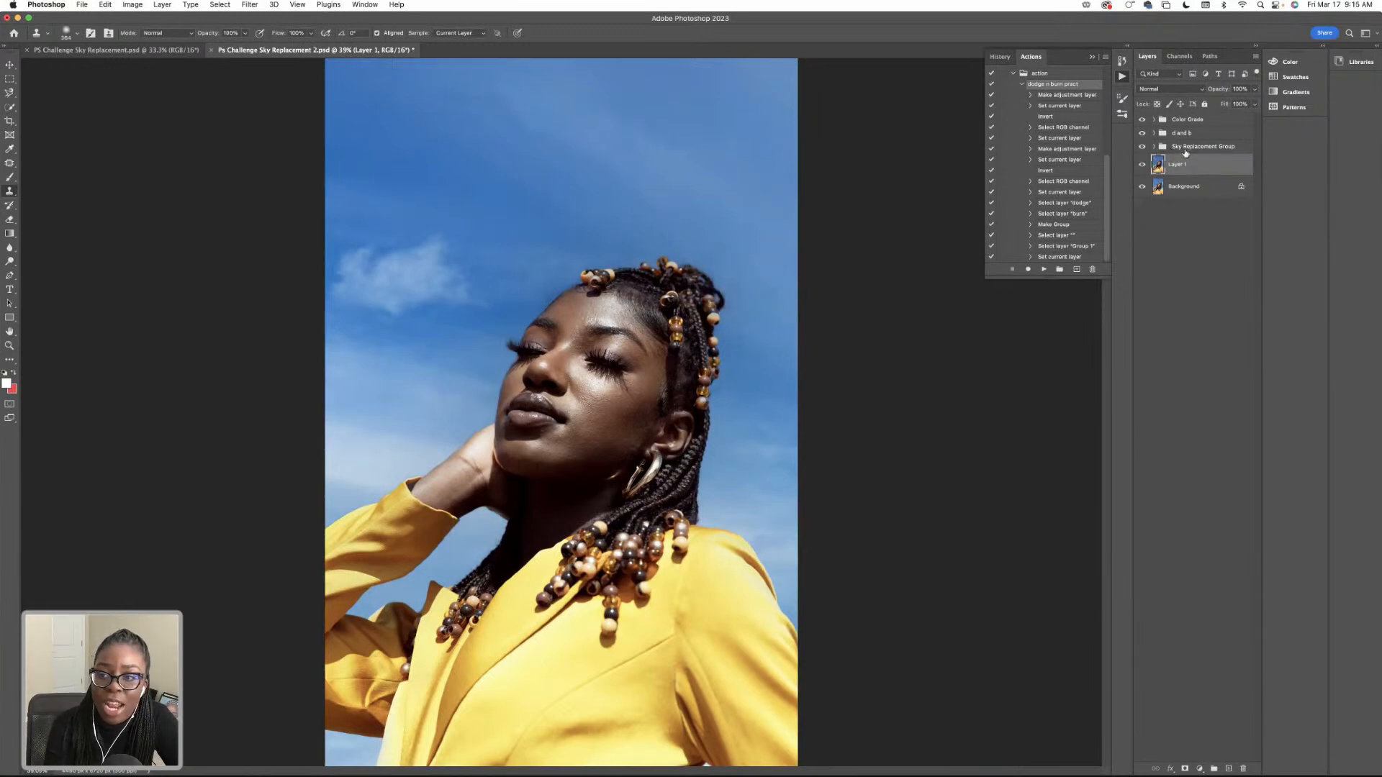
# Add a Selective Color adjustment layer directly above Layer 1 and set Cyan to +18% for the Blues.
pyautogui.click(1184, 149)
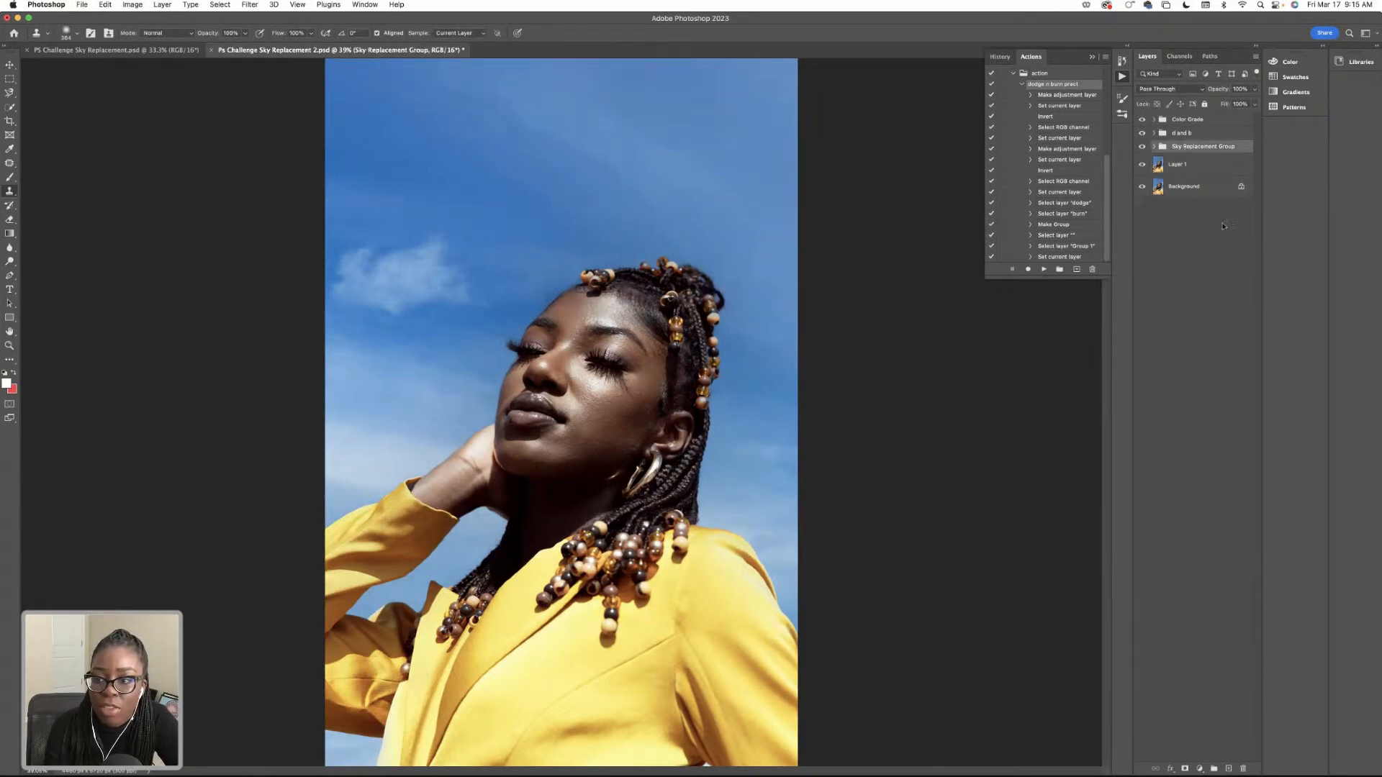
pyautogui.click(1178, 168)
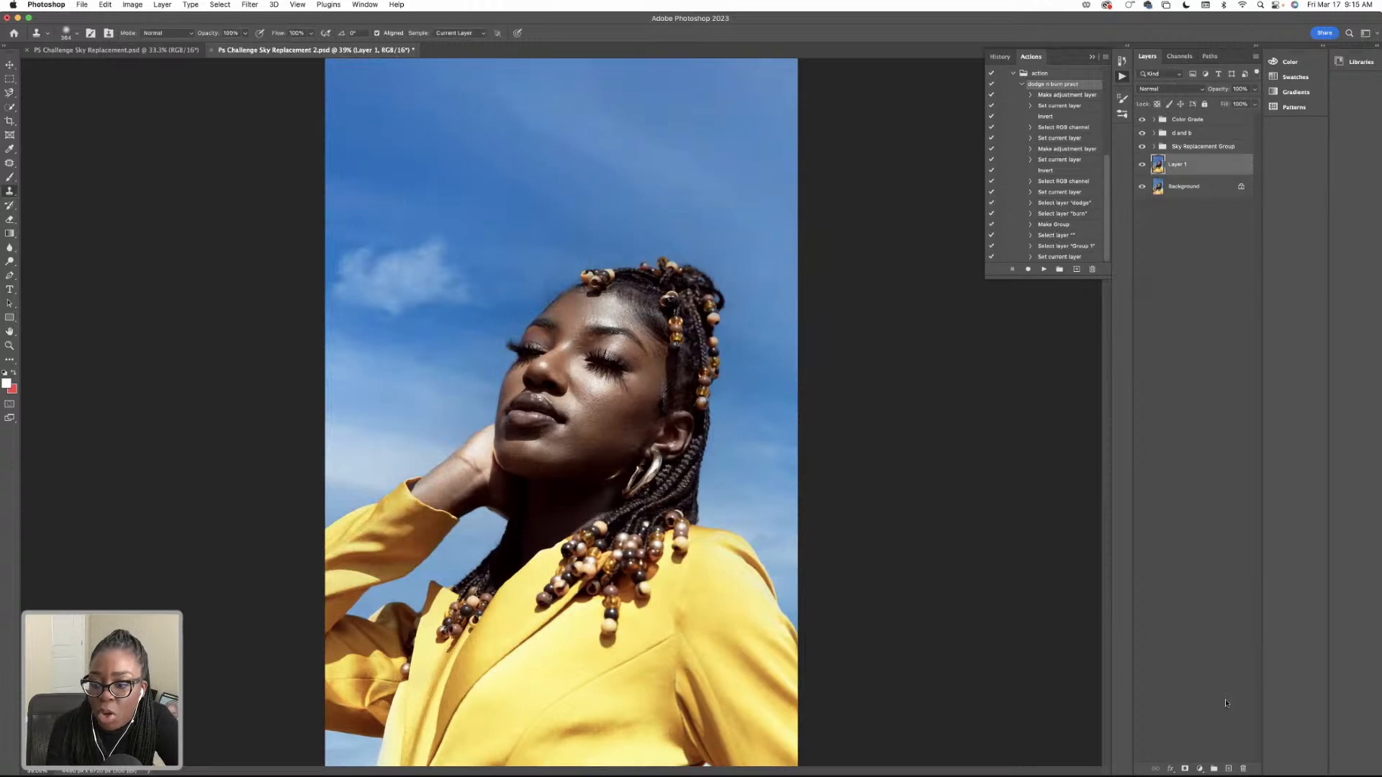
pyautogui.click(1202, 768)
pyautogui.click(1228, 740)
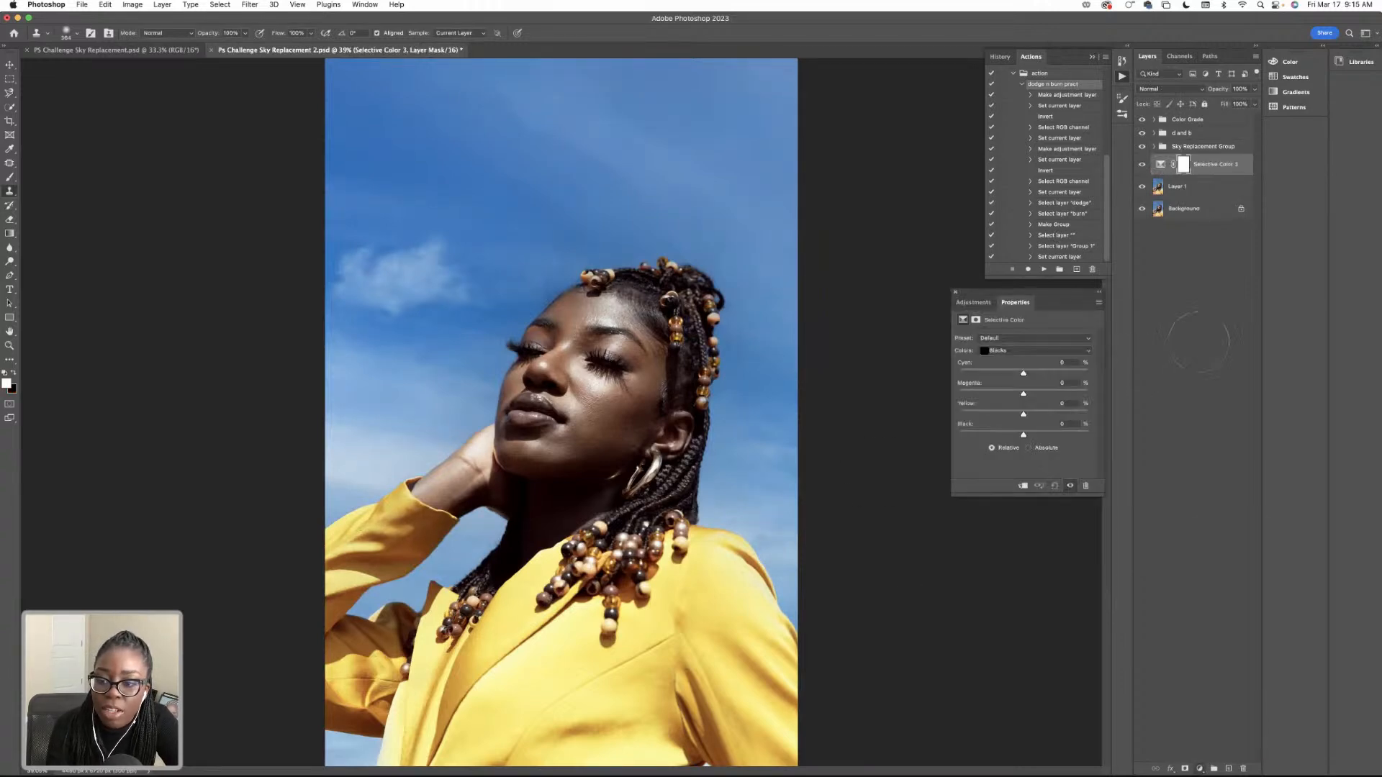
pyautogui.click(1027, 351)
pyautogui.click(1025, 324)
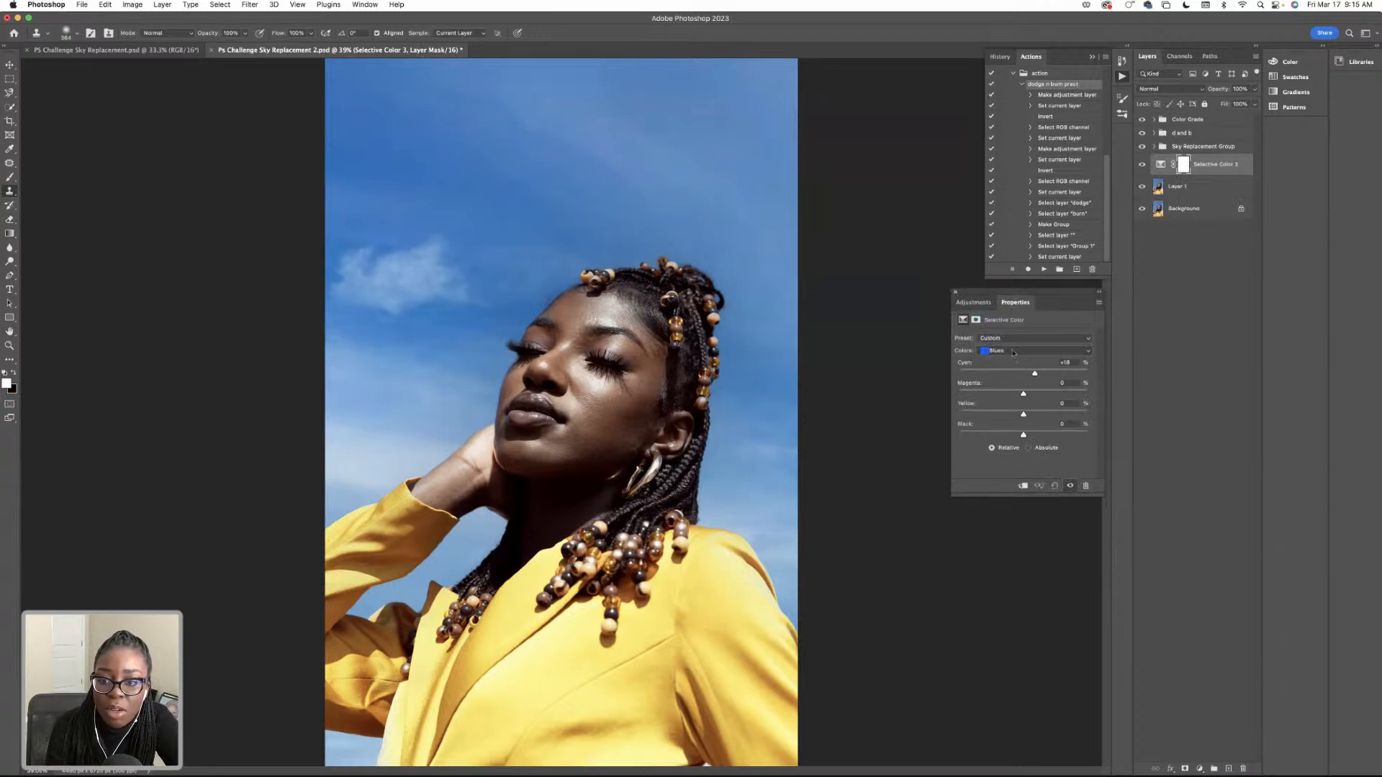
# Switch the Selective Color adjustment to the Cyans, try shifting their Cyan amount, and return it to 0%.
pyautogui.click(1011, 352)
pyautogui.click(1003, 342)
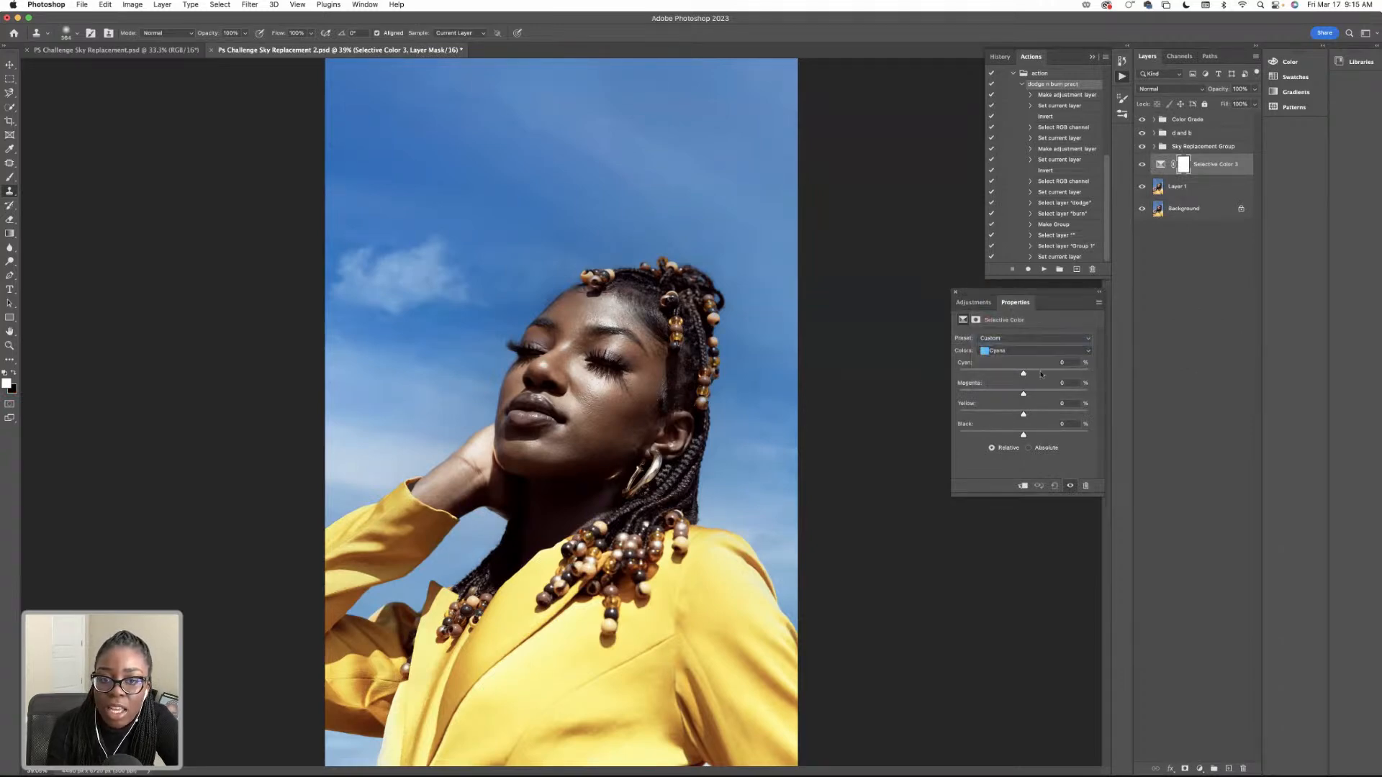
pyautogui.moveTo(1042, 373)
pyautogui.mouseDown()
pyautogui.moveTo(1002, 373)
pyautogui.moveTo(1022, 372)
pyautogui.mouseUp()
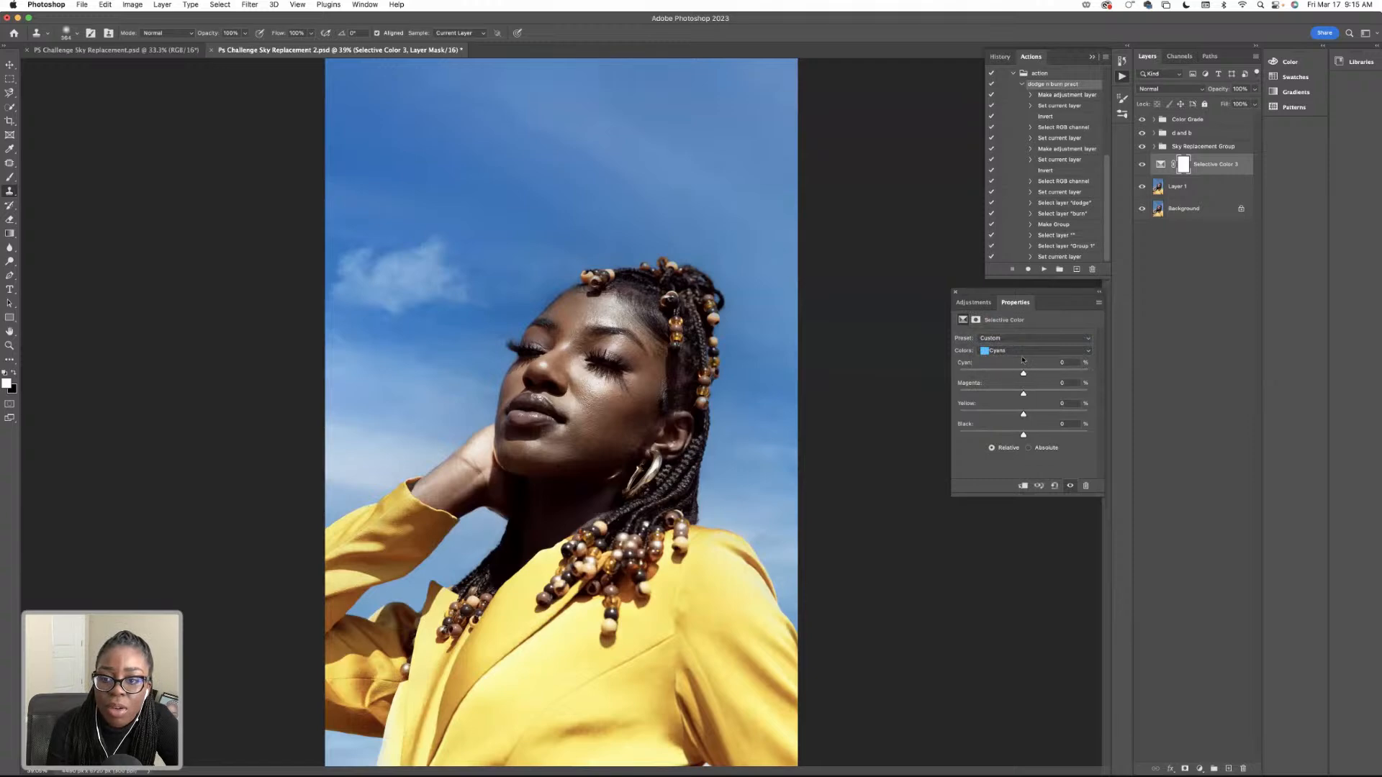
# Move the Selective Color layer to the top of the layer stack, above the Color Grade group.
pyautogui.click(956, 292)
pyautogui.doubleClick(1213, 166)
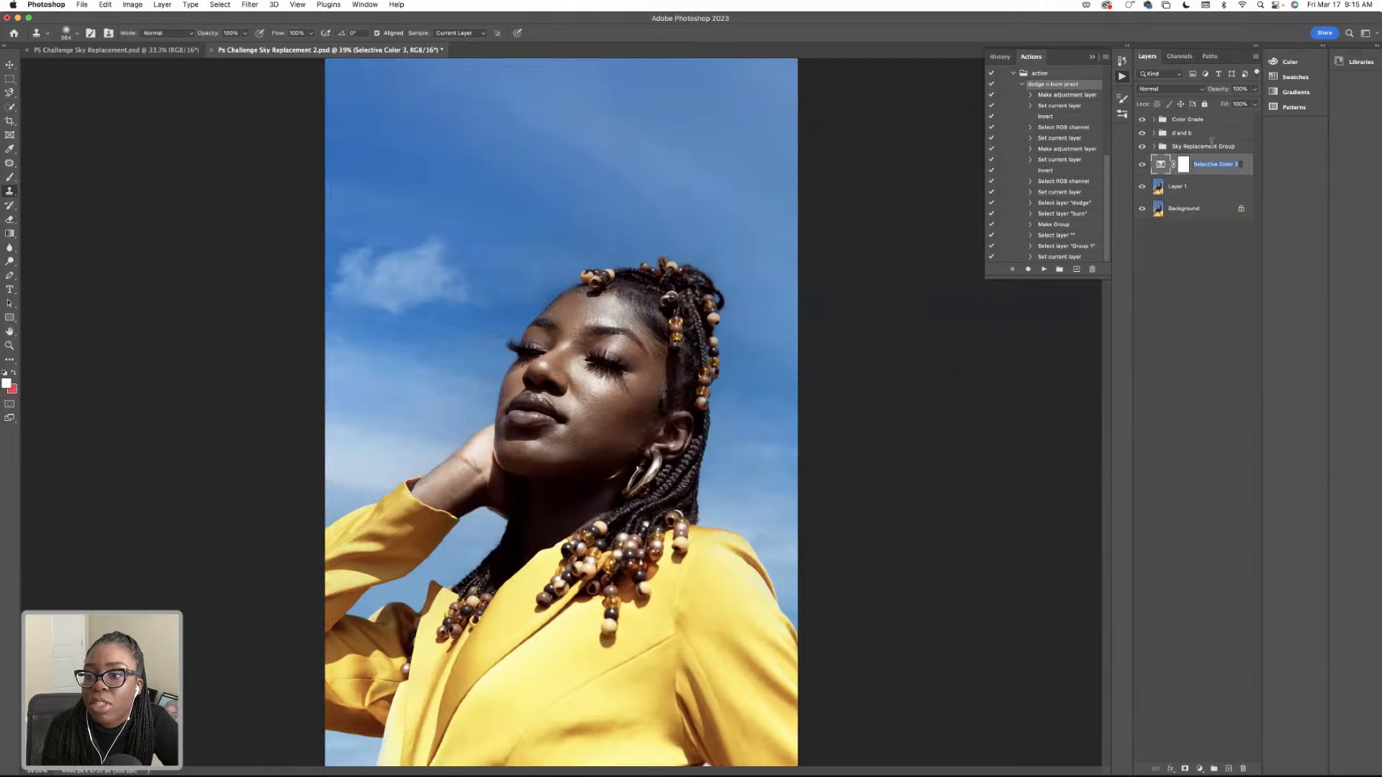
pyautogui.moveTo(1183, 169); pyautogui.dragTo(1211, 114)
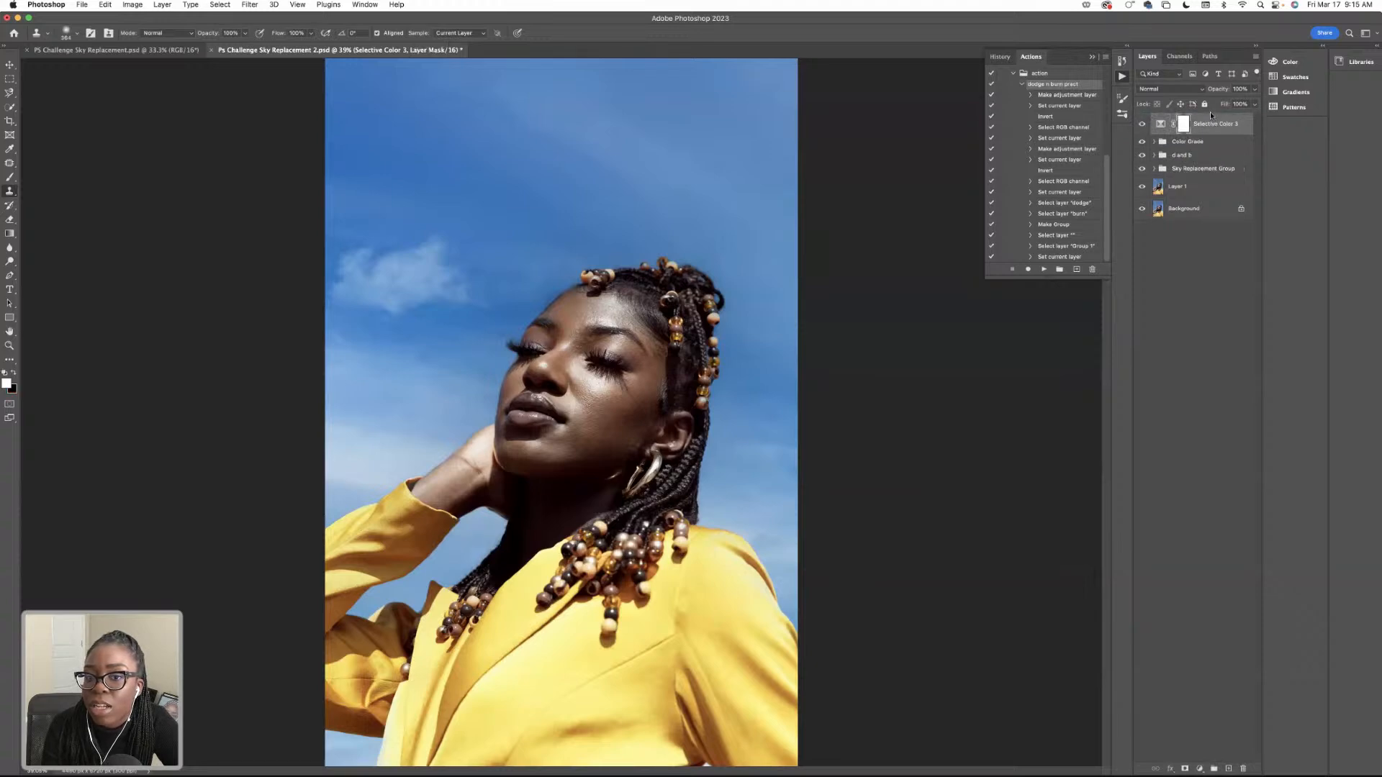
# In the Selective Color layer's Cyans, set Cyan to +18%, Magenta to +28% and Black to -4%.
pyautogui.click(1159, 125)
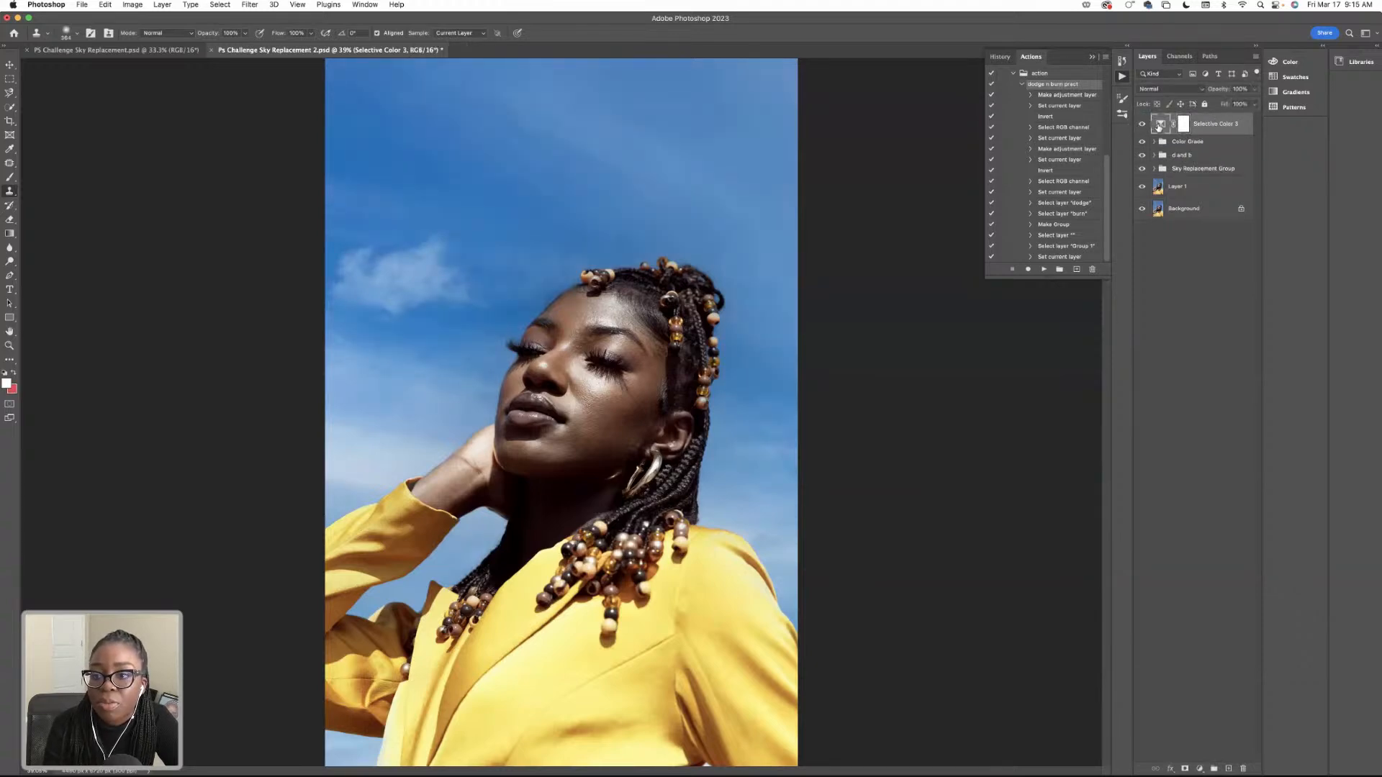
pyautogui.doubleClick(1159, 126)
pyautogui.moveTo(1024, 375)
pyautogui.mouseDown()
pyautogui.moveTo(1050, 375)
pyautogui.moveTo(1035, 375)
pyautogui.mouseUp()
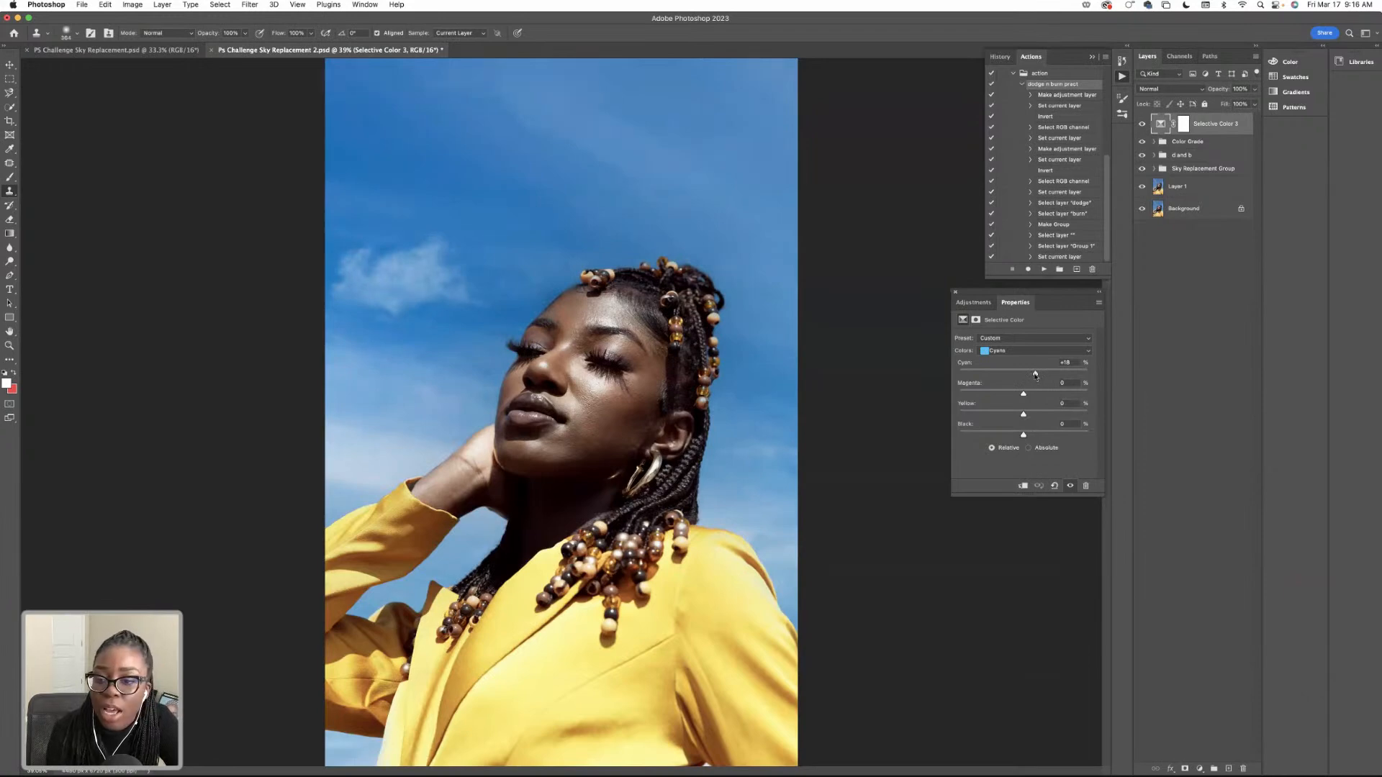
pyautogui.moveTo(1023, 394); pyautogui.dragTo(1021, 439)
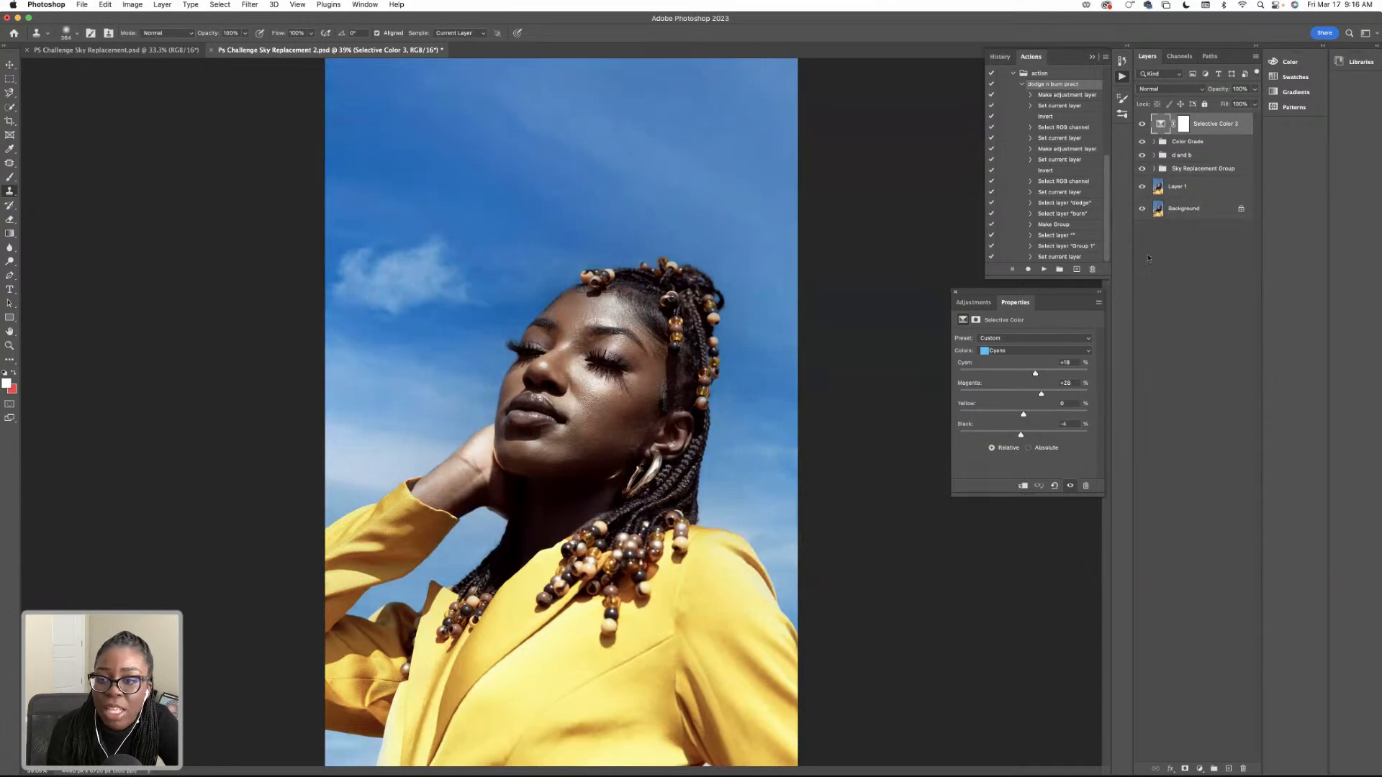
# Add another Selective Color layer on top and, for the Blacks, lower Cyan slightly, set Magenta to -3% and raise Yellow slightly.
pyautogui.click(1199, 769)
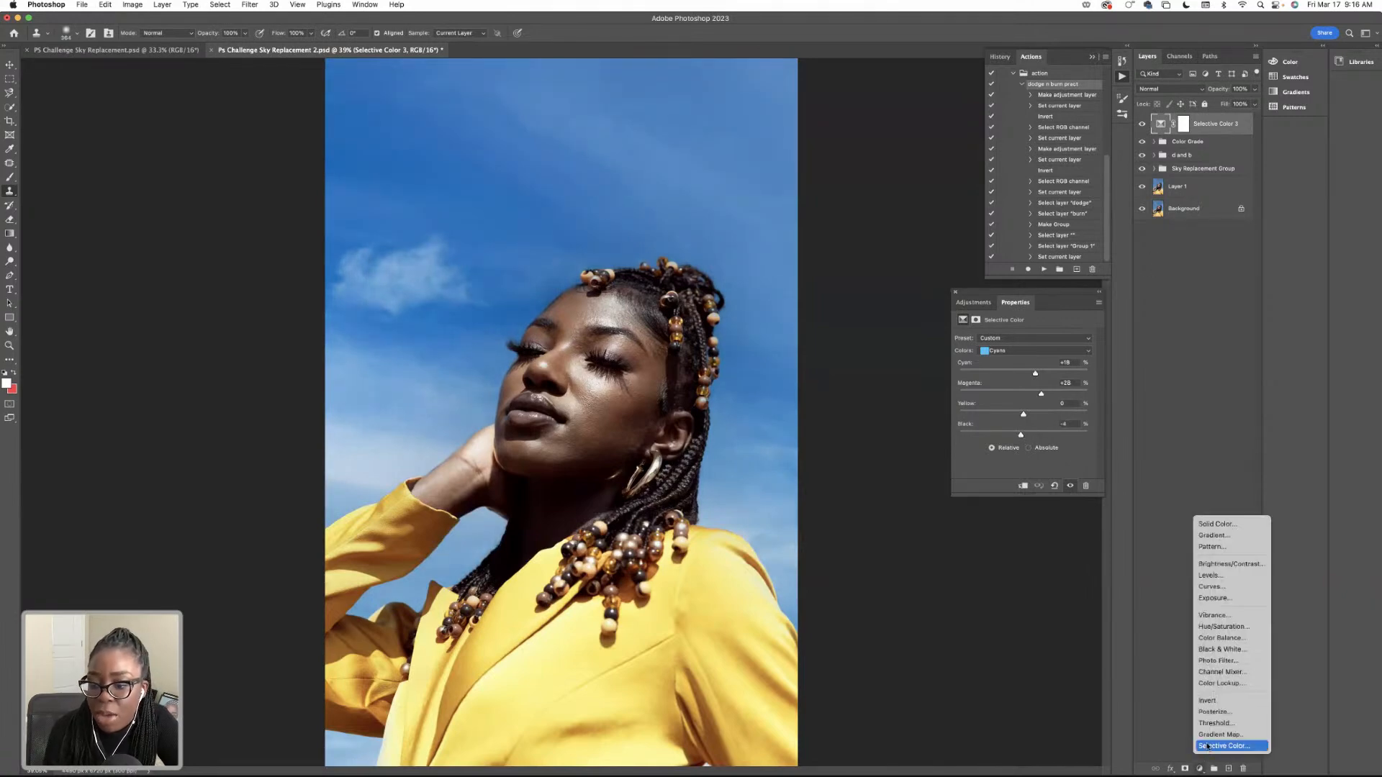
pyautogui.click(1227, 751)
pyautogui.click(999, 351)
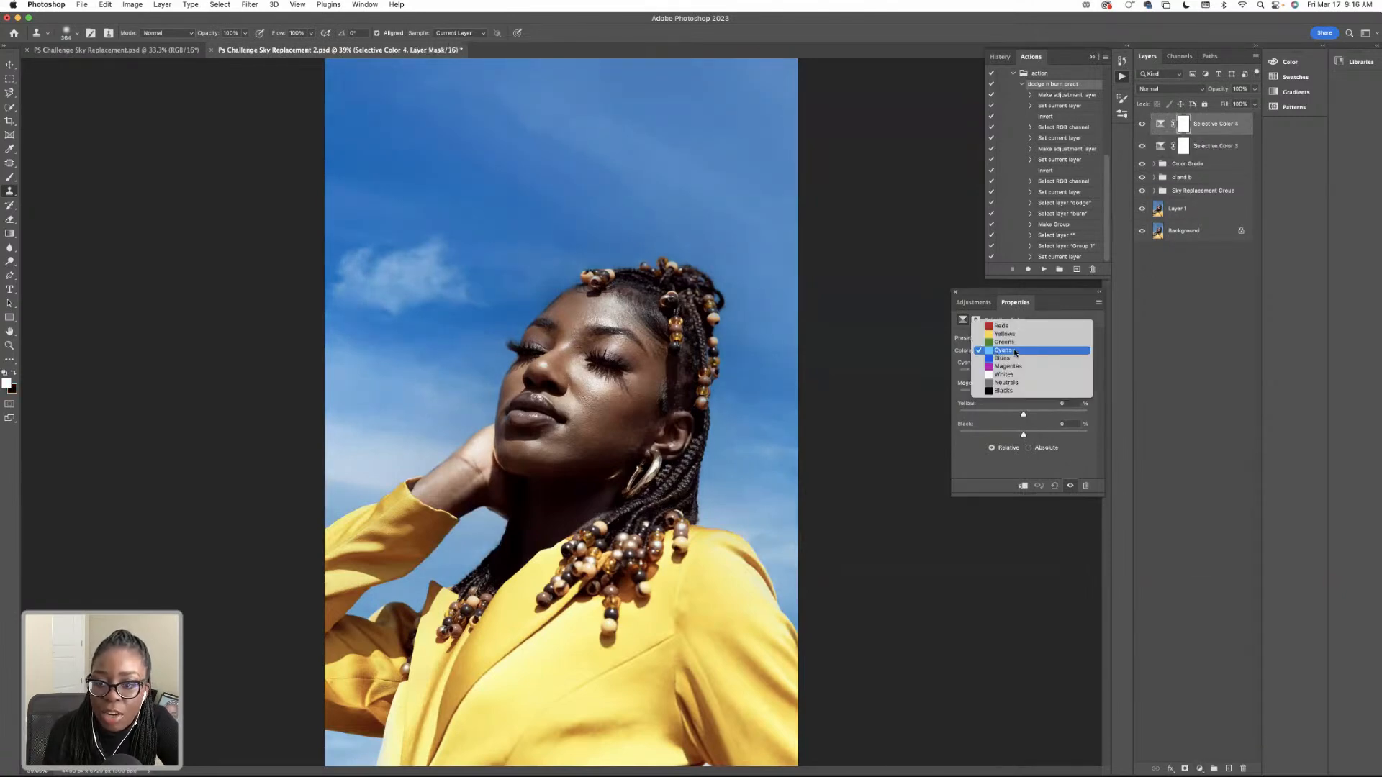
pyautogui.click(1016, 393)
pyautogui.moveTo(1023, 374); pyautogui.dragTo(1019, 376)
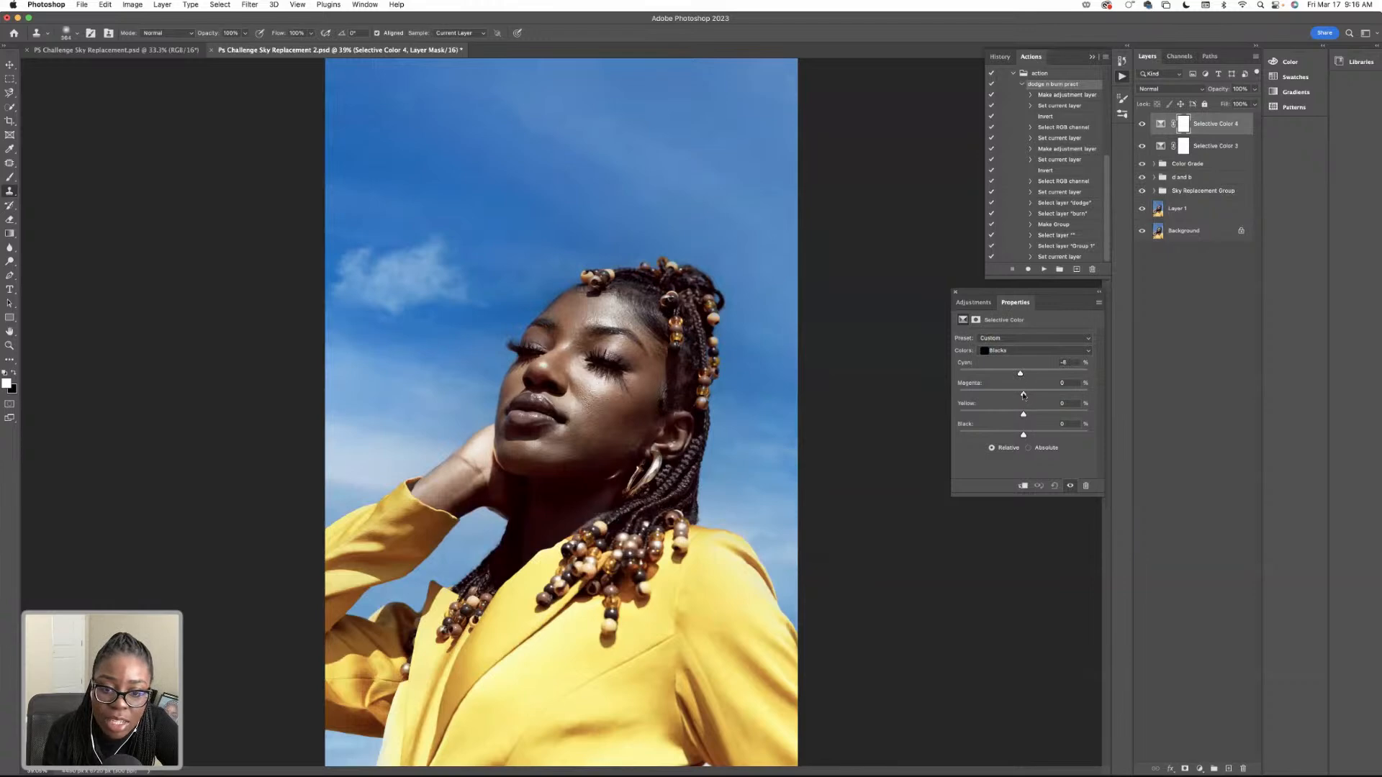
pyautogui.moveTo(1023, 394); pyautogui.dragTo(1021, 394)
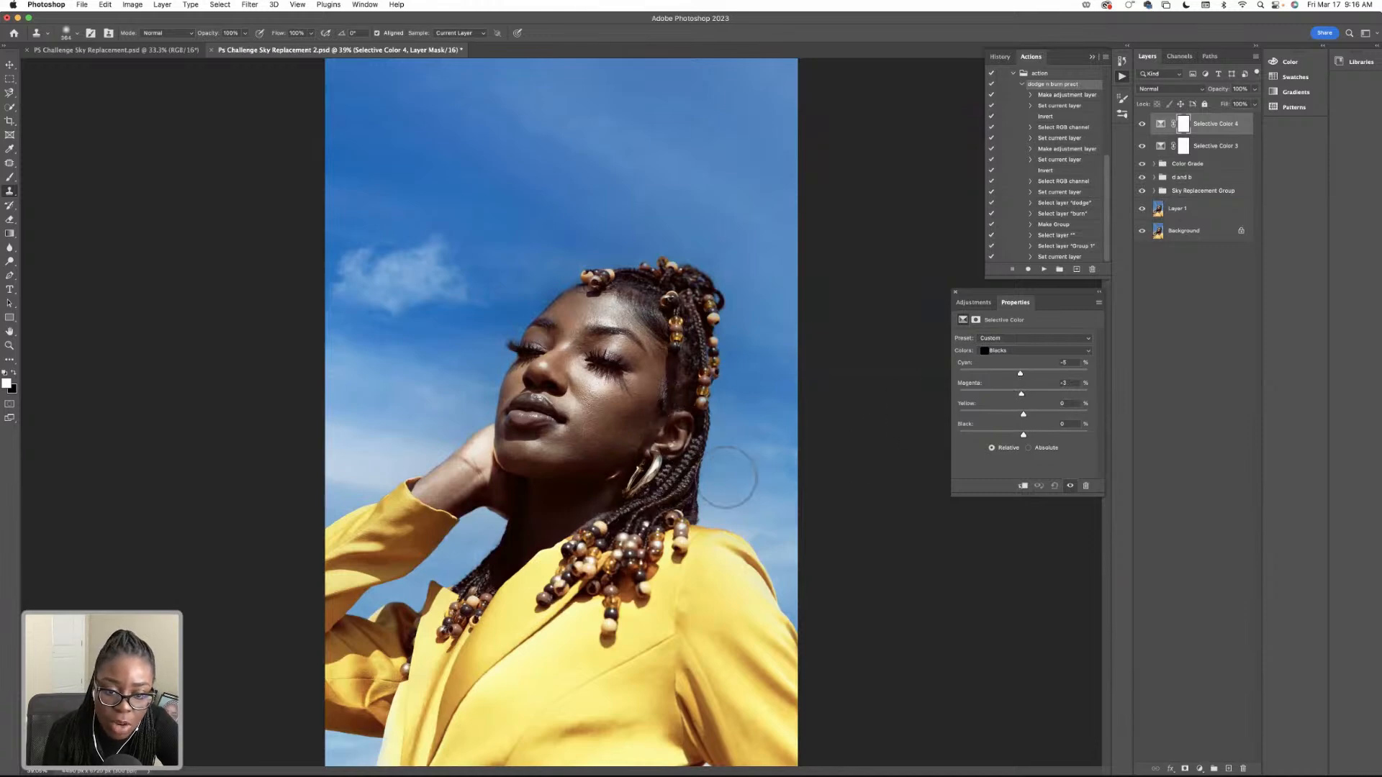
pyautogui.moveTo(1023, 415)
pyautogui.mouseDown()
pyautogui.moveTo(1010, 417)
pyautogui.moveTo(1026, 416)
pyautogui.mouseUp()
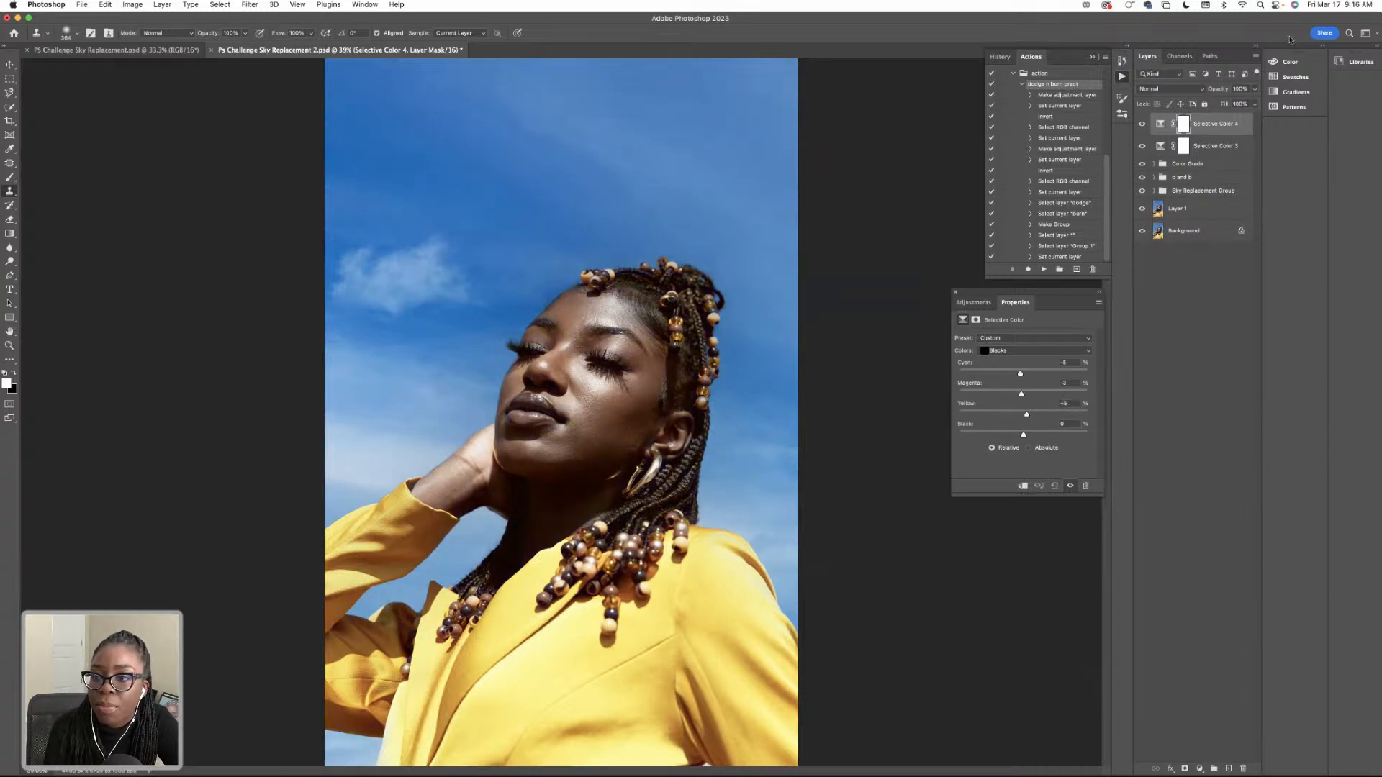
# Reduce the opacity of the topmost Selective Color layer to 54%.
pyautogui.click(1255, 88)
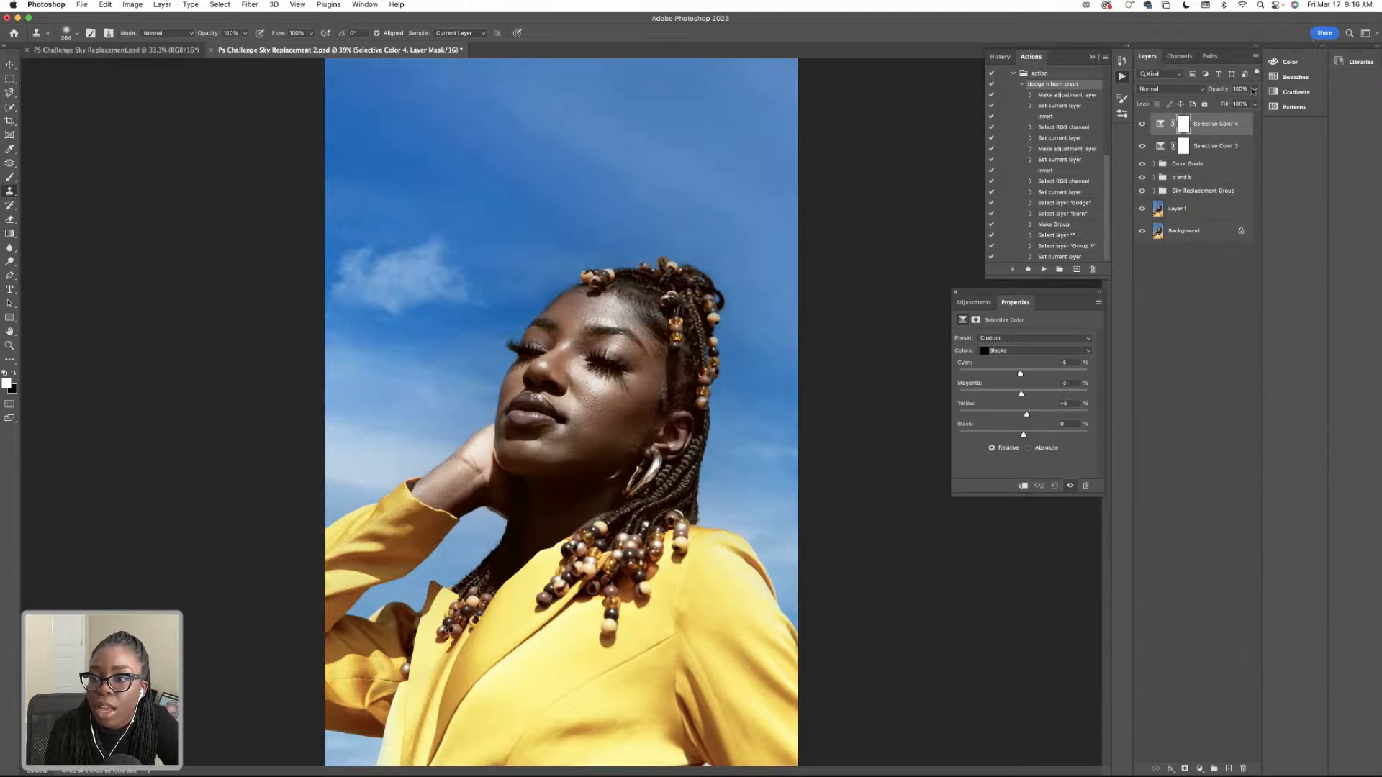
pyautogui.moveTo(1255, 102); pyautogui.dragTo(1230, 103)
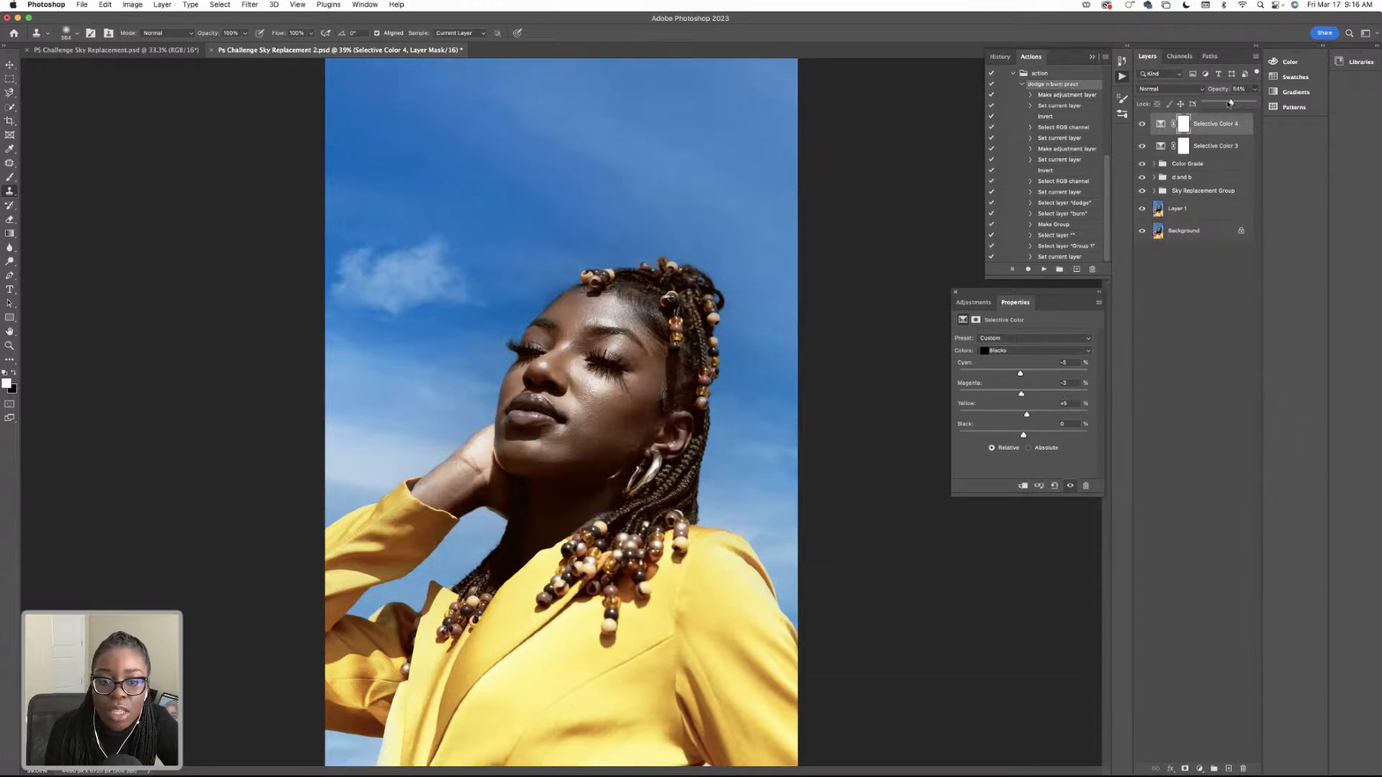
pyautogui.click(1222, 340)
# Delete both Selective Color layers above the Color Grade group.
pyautogui.click(1220, 147)
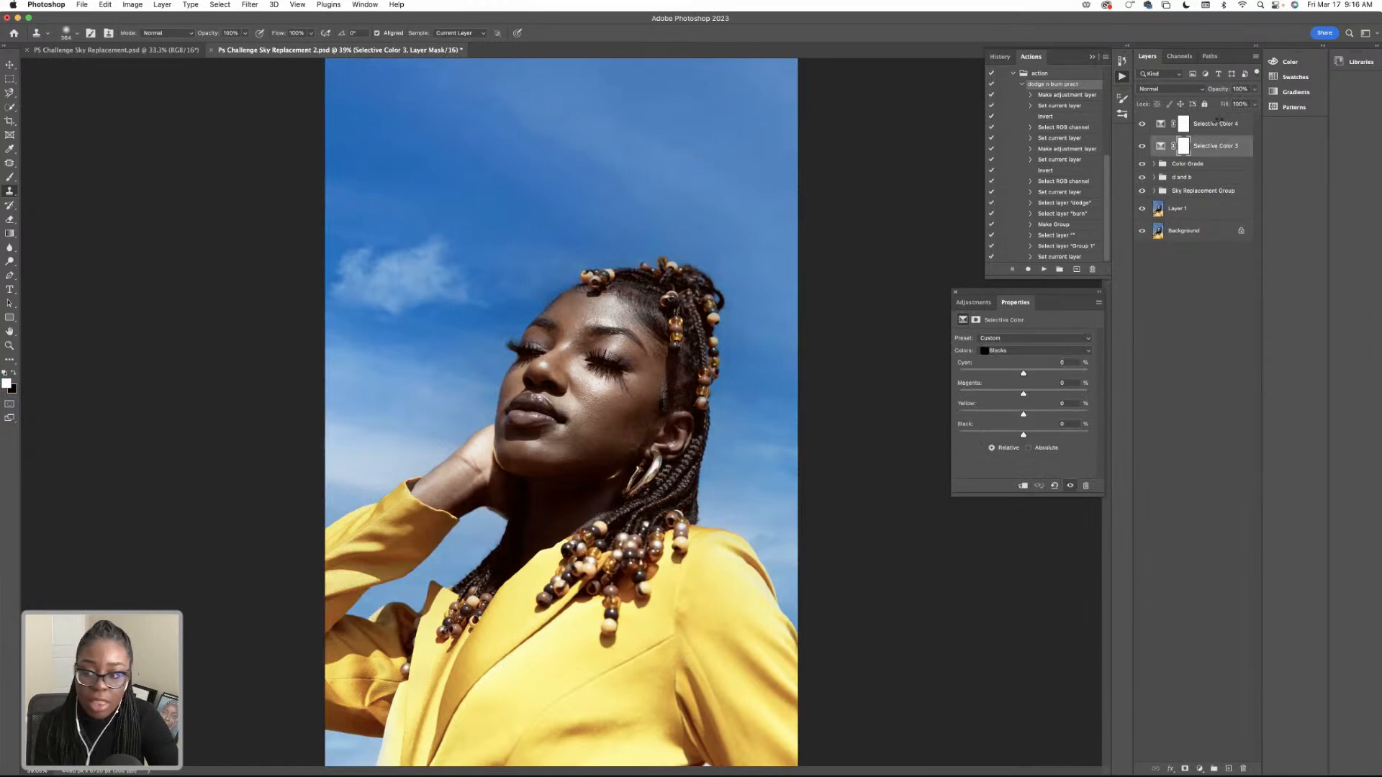
pyautogui.keyDown('shift'); pyautogui.click(1217, 124); pyautogui.keyUp('shift')
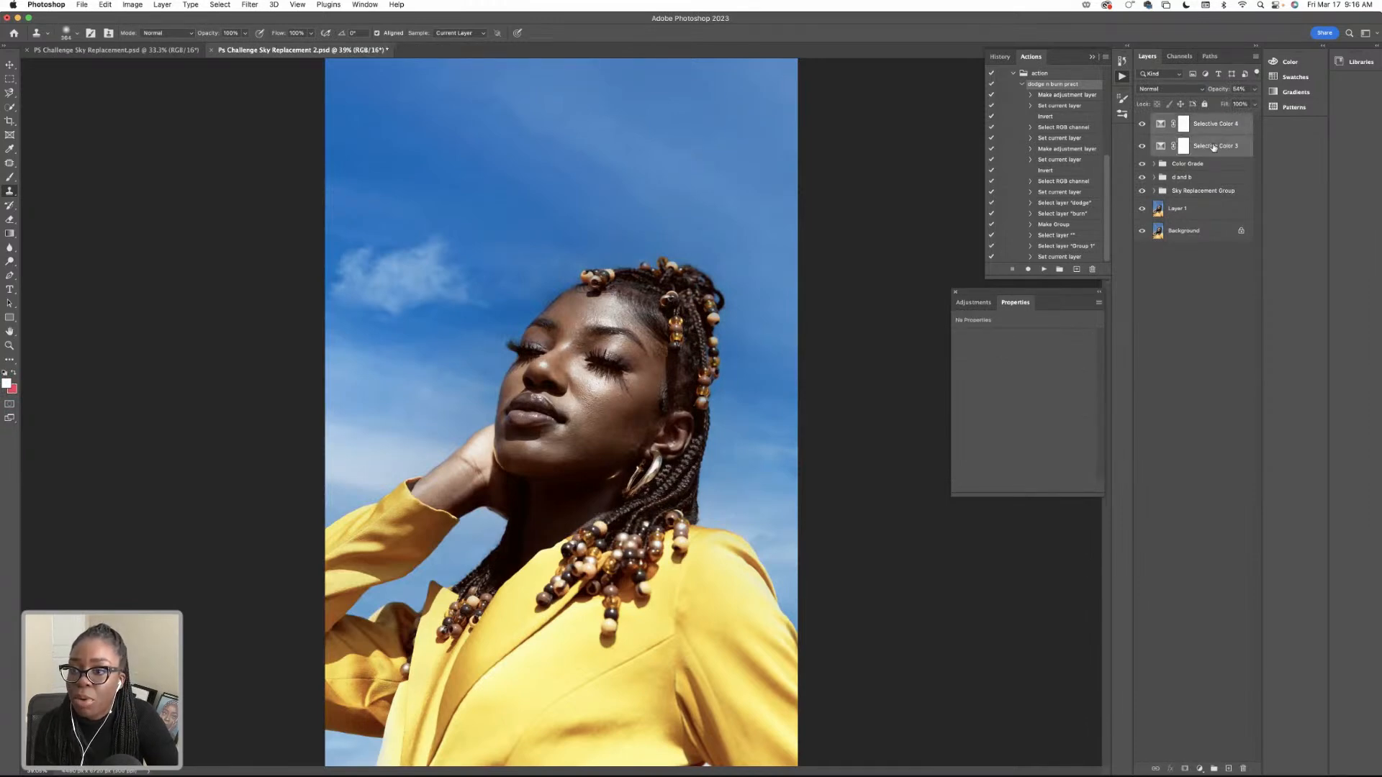
pyautogui.press('Delete')
# Hide the Color Grade, d and b, and Sky Replacement groups, and move the d and b group below the Sky Replacement Group.
pyautogui.click(1141, 121)
pyautogui.click(1141, 133)
pyautogui.click(1142, 147)
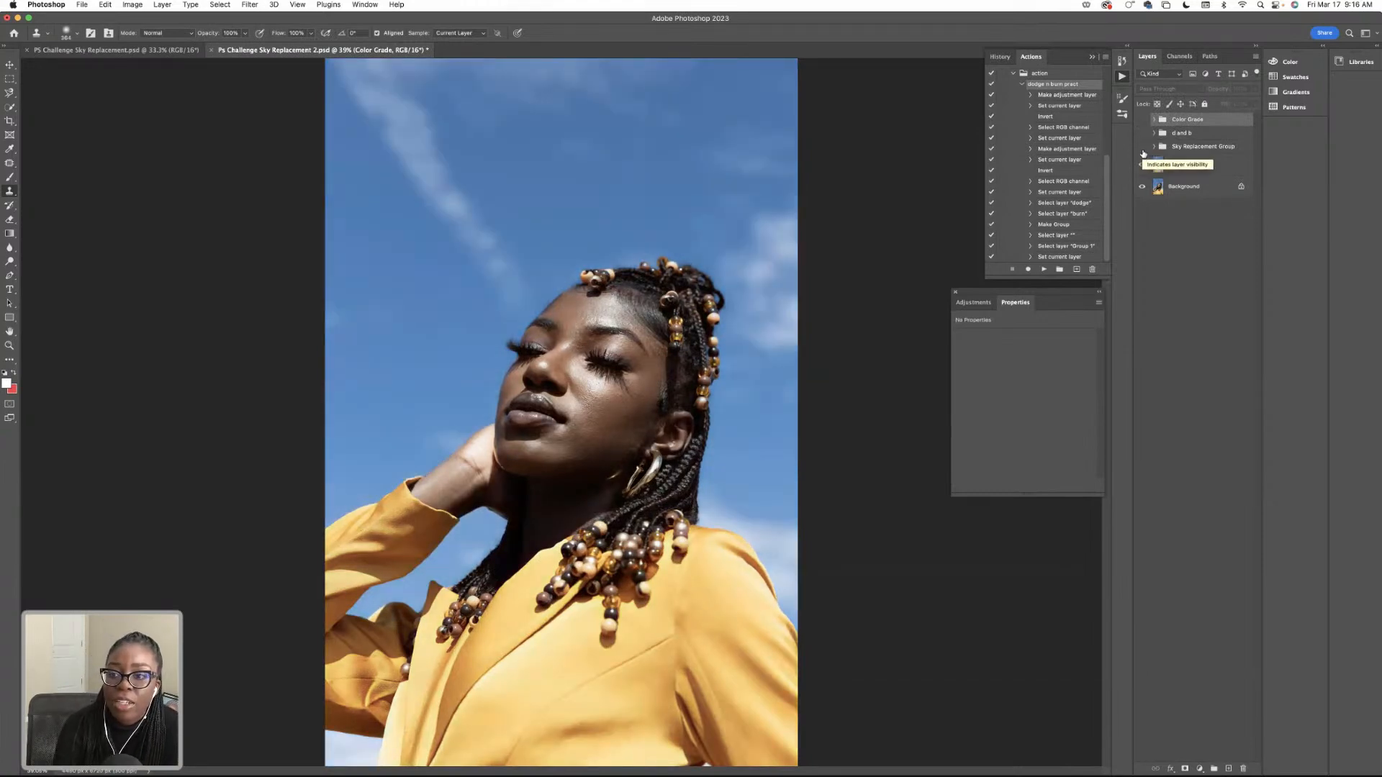
pyautogui.click(1143, 155)
pyautogui.click(1143, 156)
pyautogui.moveTo(1183, 136); pyautogui.dragTo(1184, 153)
# Compare the portrait with and without the d and b group, and show the d and b, Sky Replacement and Color Grade groups again.
pyautogui.click(1140, 148)
pyautogui.click(1140, 148)
pyautogui.click(1139, 148)
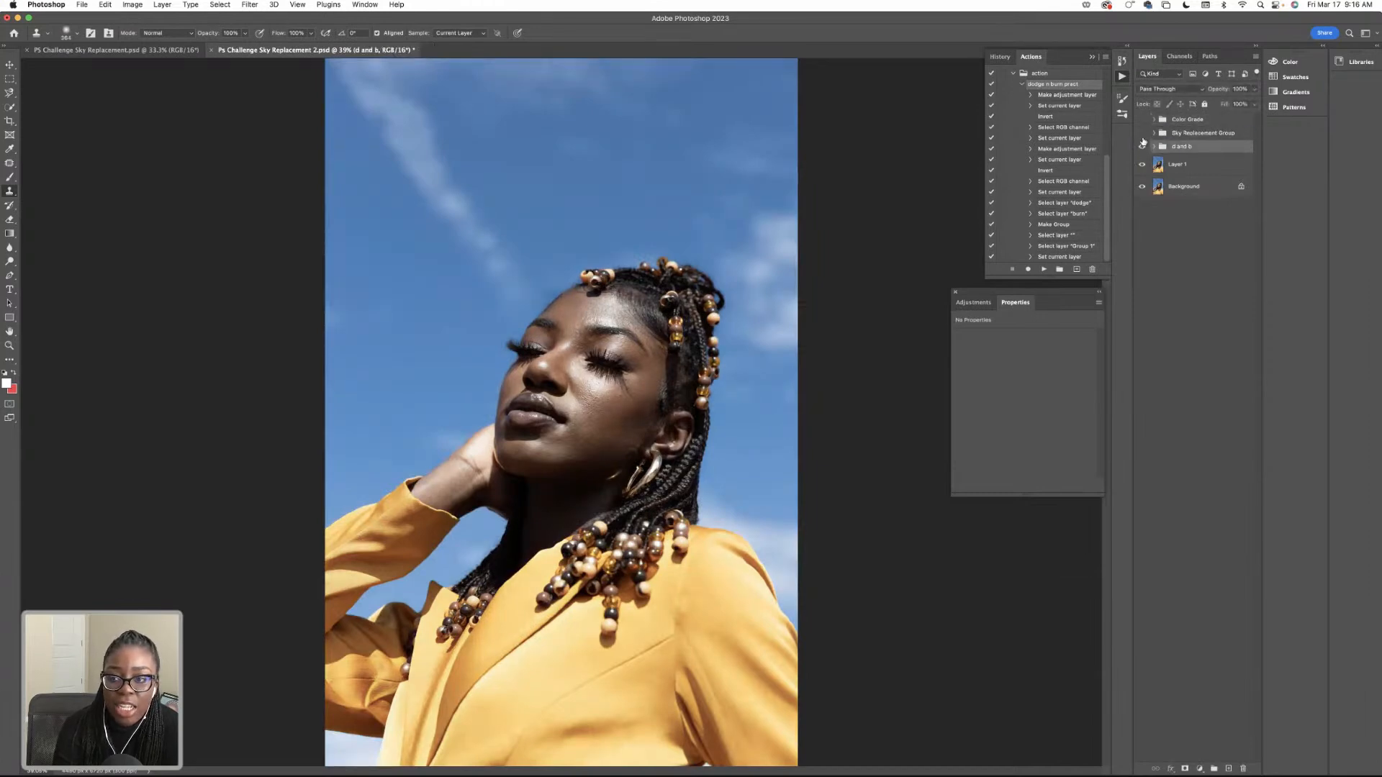
pyautogui.click(1142, 134)
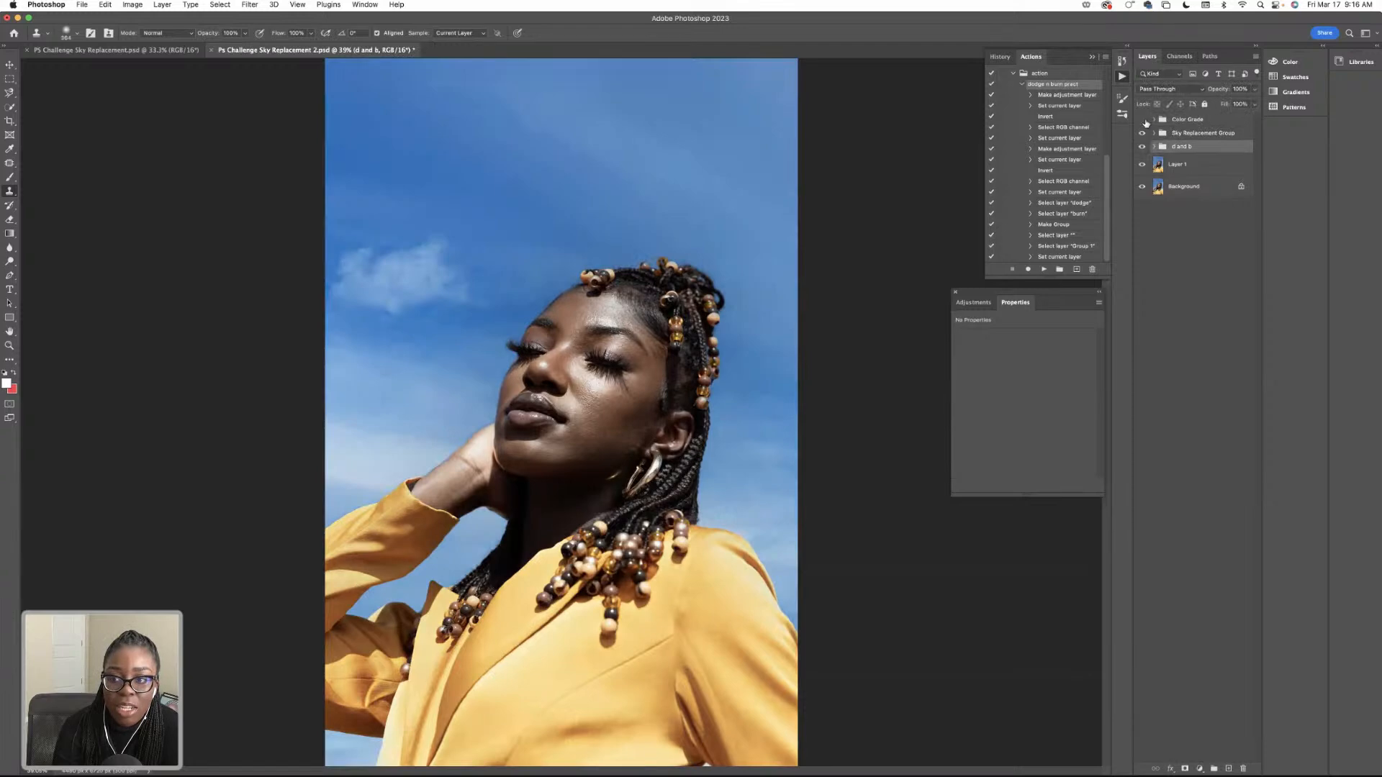
pyautogui.click(1142, 120)
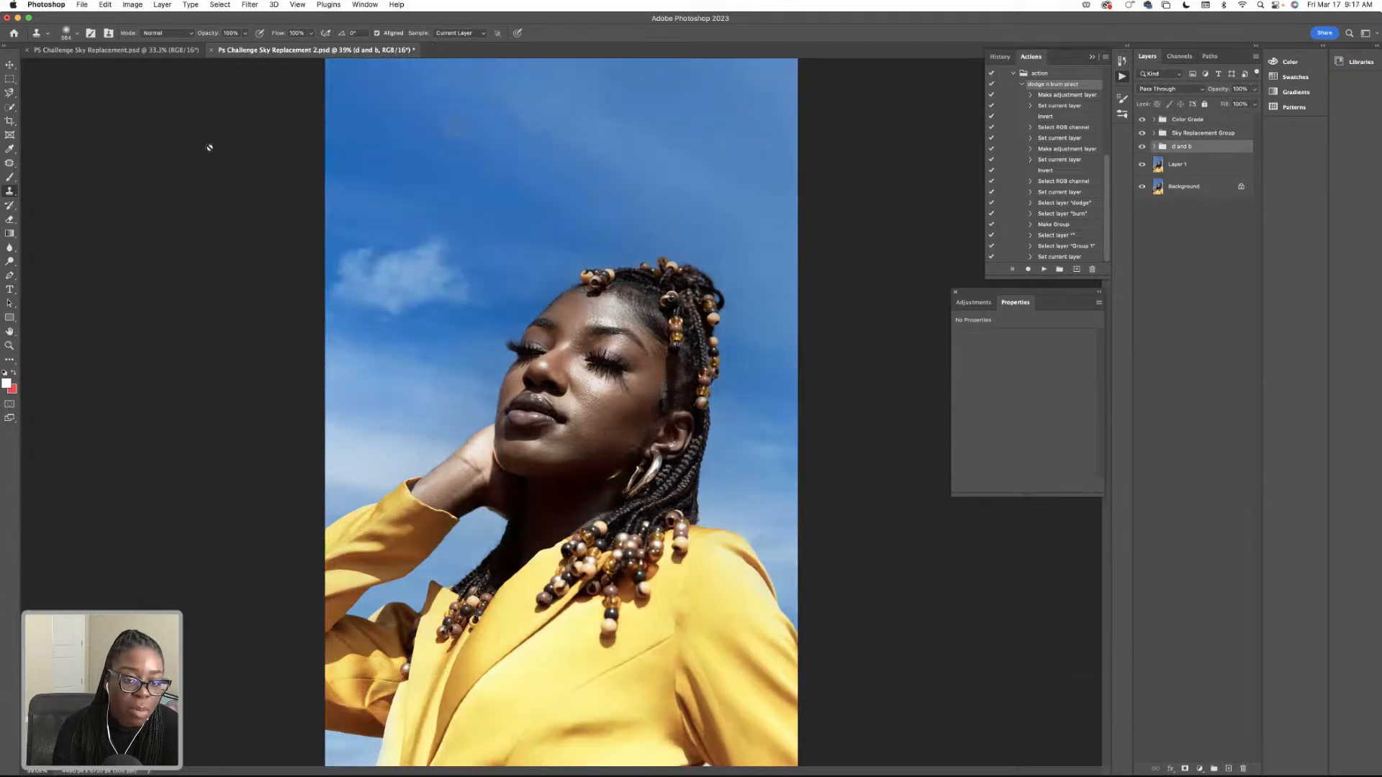
# Switch to the PS Challenge Sky Replacement.psd document and duplicate its Background layer.
pyautogui.click(158, 50)
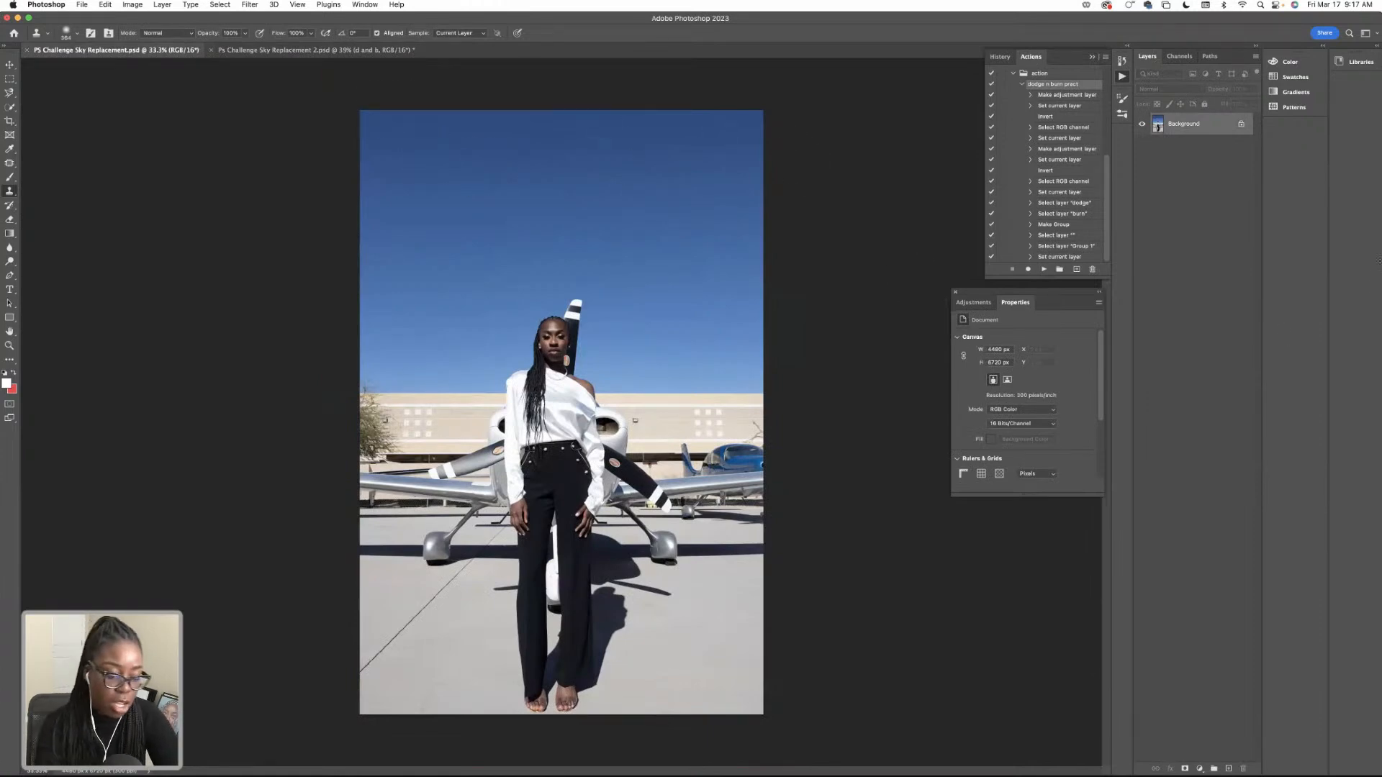
pyautogui.press('super+j')
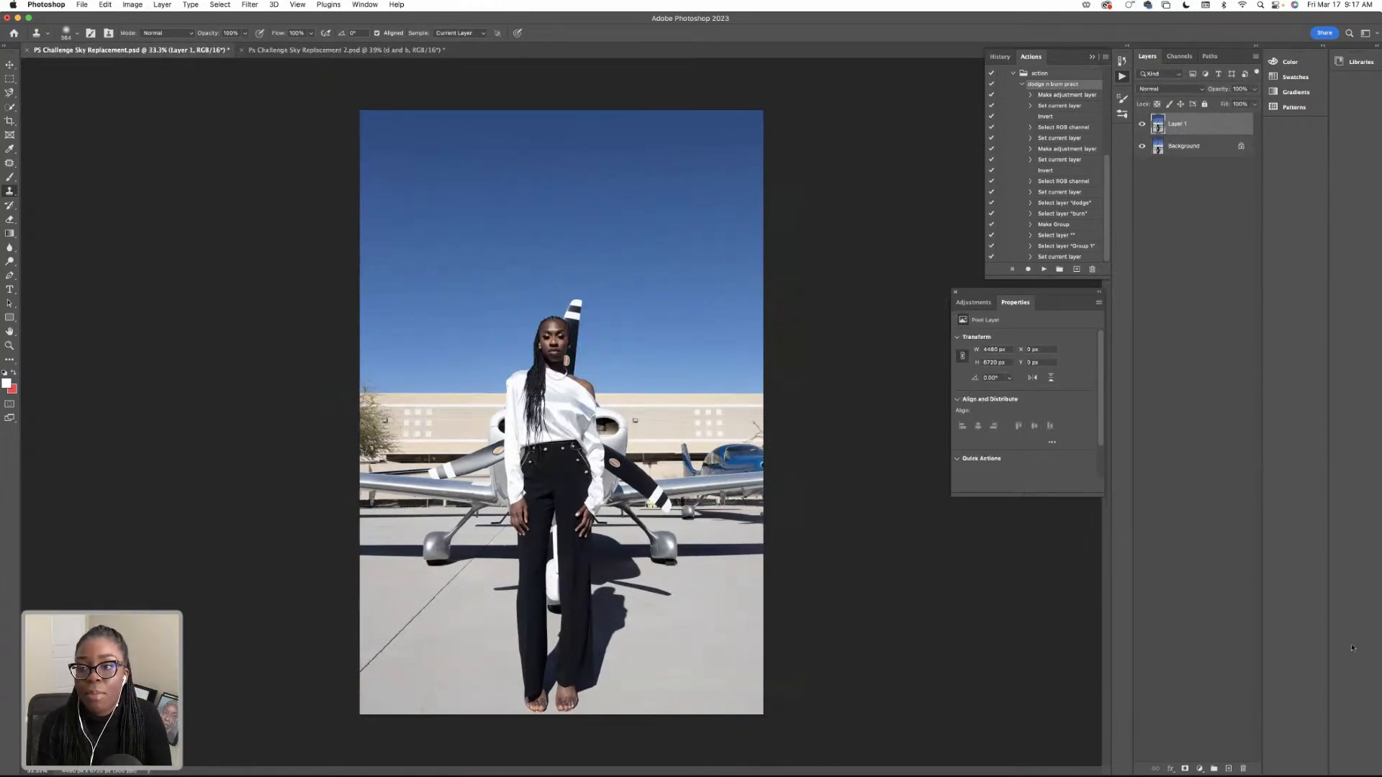
# Add a Selective Color layer and, for the Reds, set Cyan to -25%, Magenta to -2% and Black to +20%, raising Yellow slightly.
pyautogui.click(1199, 768)
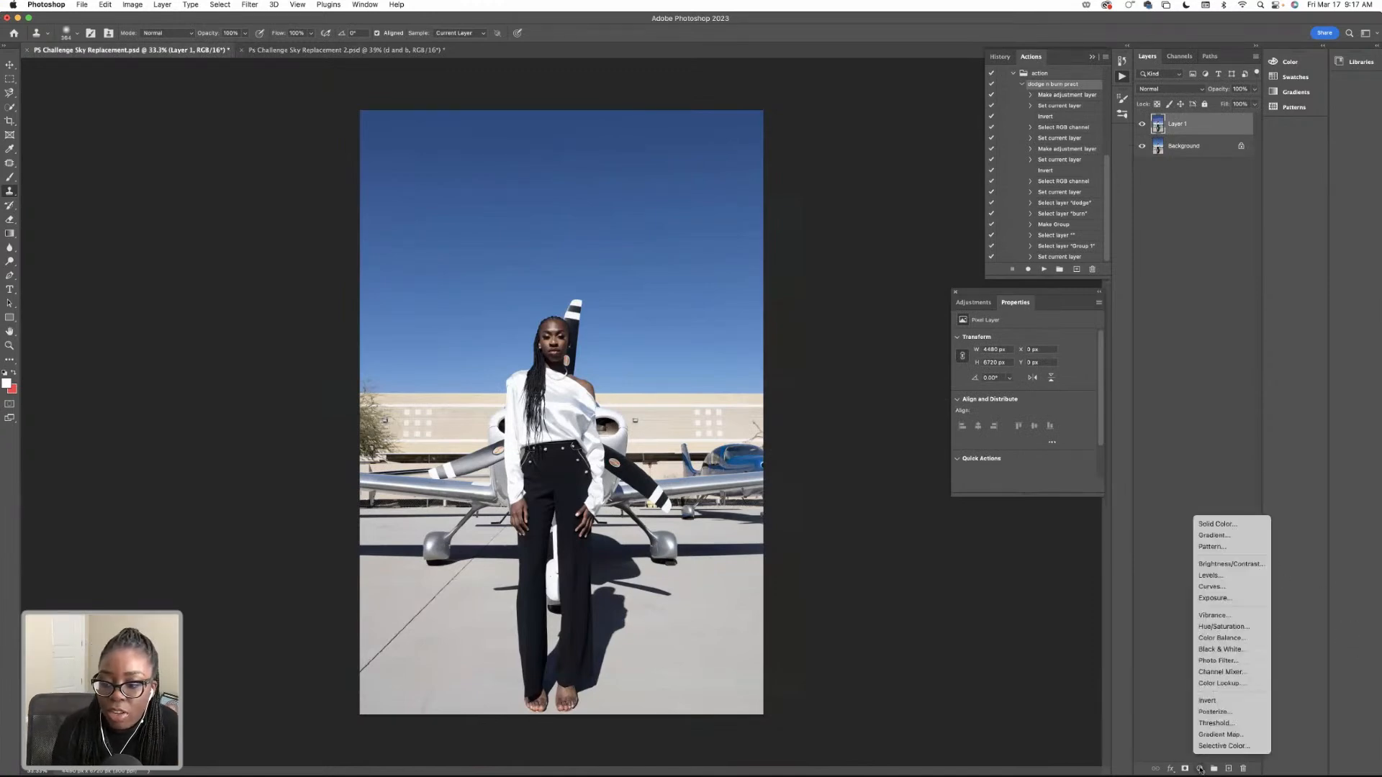
pyautogui.click(1225, 747)
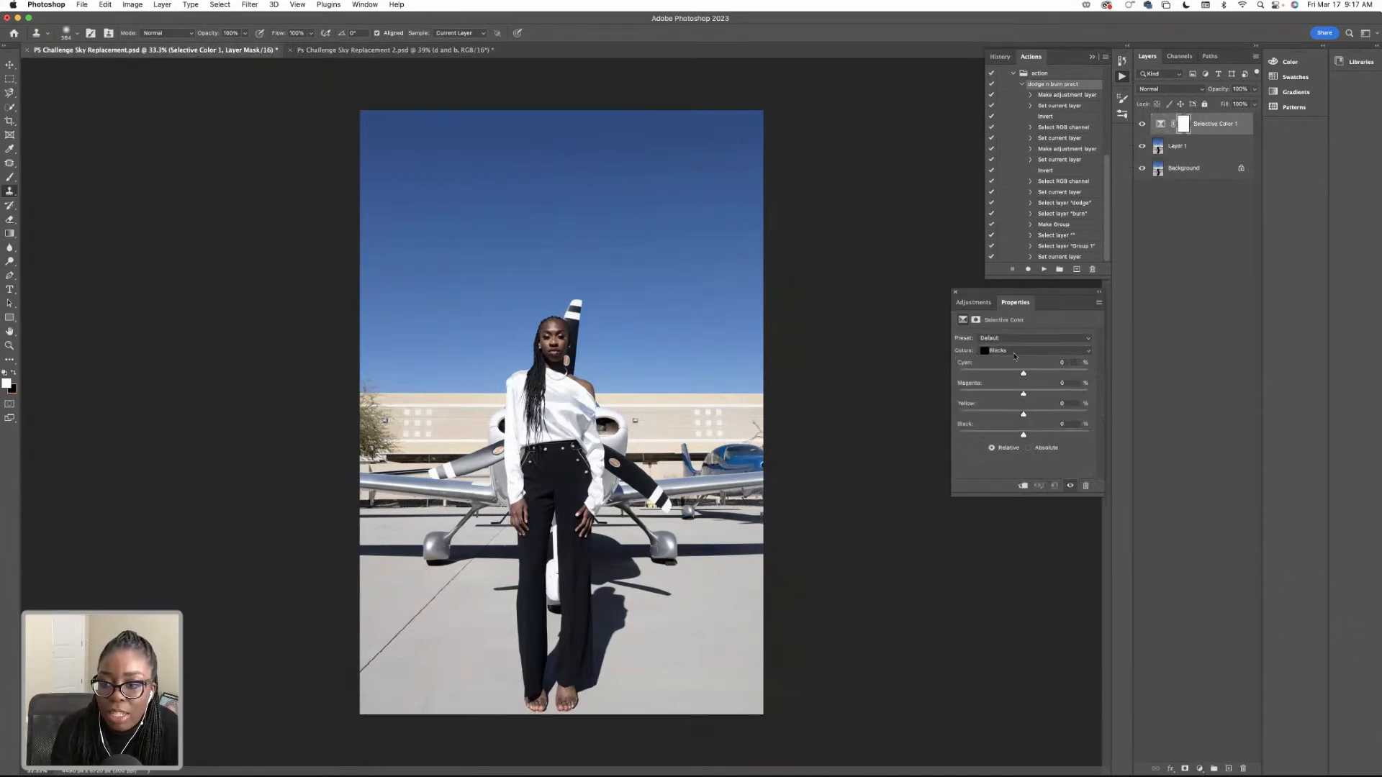
pyautogui.click(1014, 356)
pyautogui.click(1015, 366)
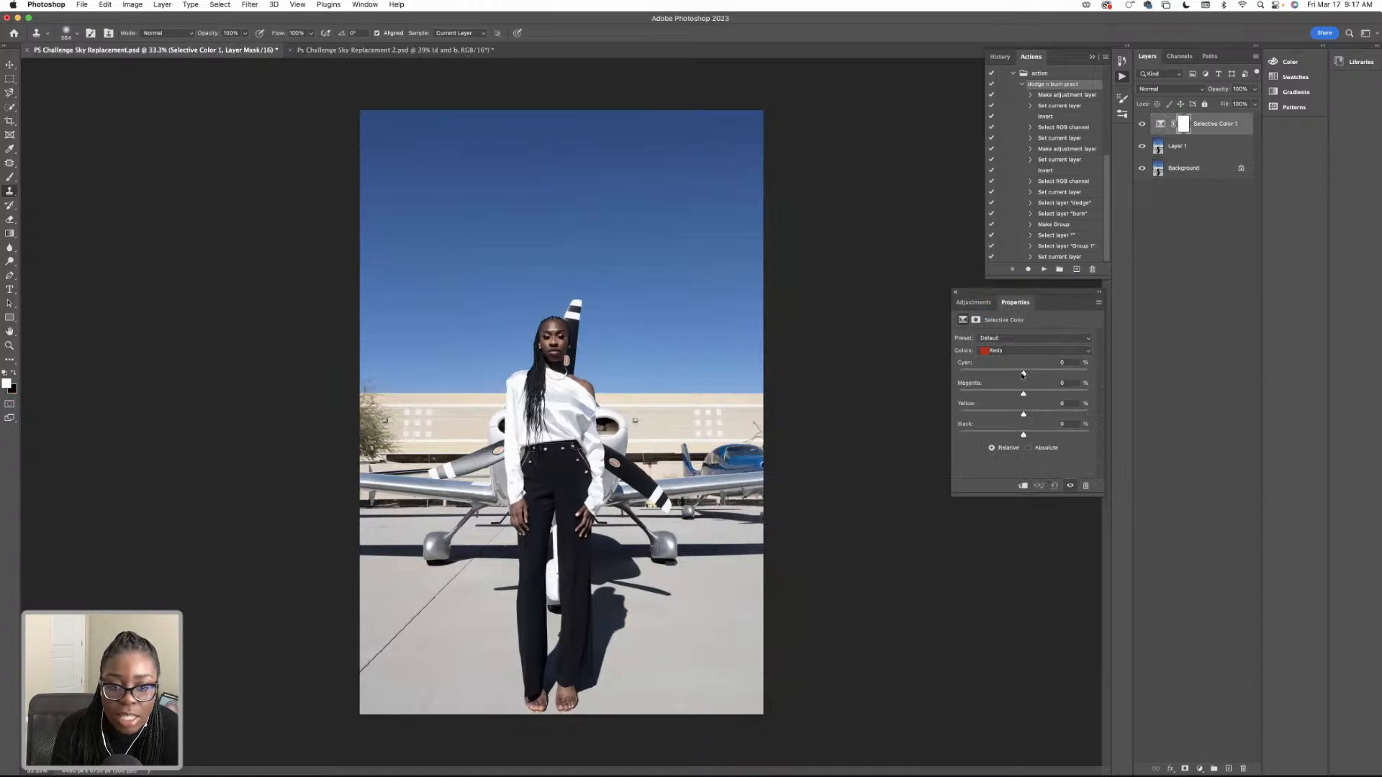
pyautogui.moveTo(1023, 372)
pyautogui.mouseDown()
pyautogui.moveTo(1036, 375)
pyautogui.moveTo(1006, 374)
pyautogui.mouseUp()
pyautogui.moveTo(1023, 434); pyautogui.dragTo(1026, 395)
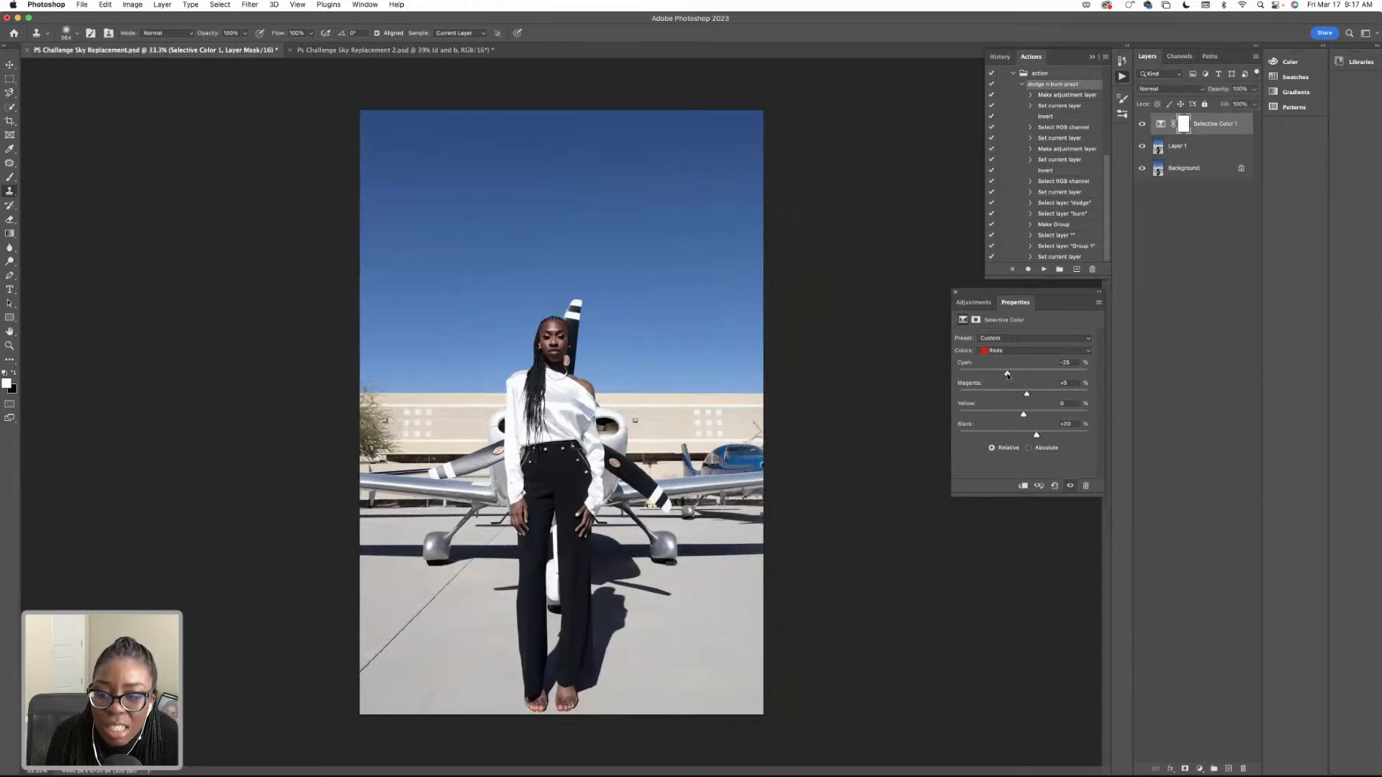
pyautogui.moveTo(1022, 415)
pyautogui.mouseDown()
pyautogui.moveTo(998, 415)
pyautogui.moveTo(1032, 416)
pyautogui.moveTo(1023, 397)
pyautogui.mouseUp()
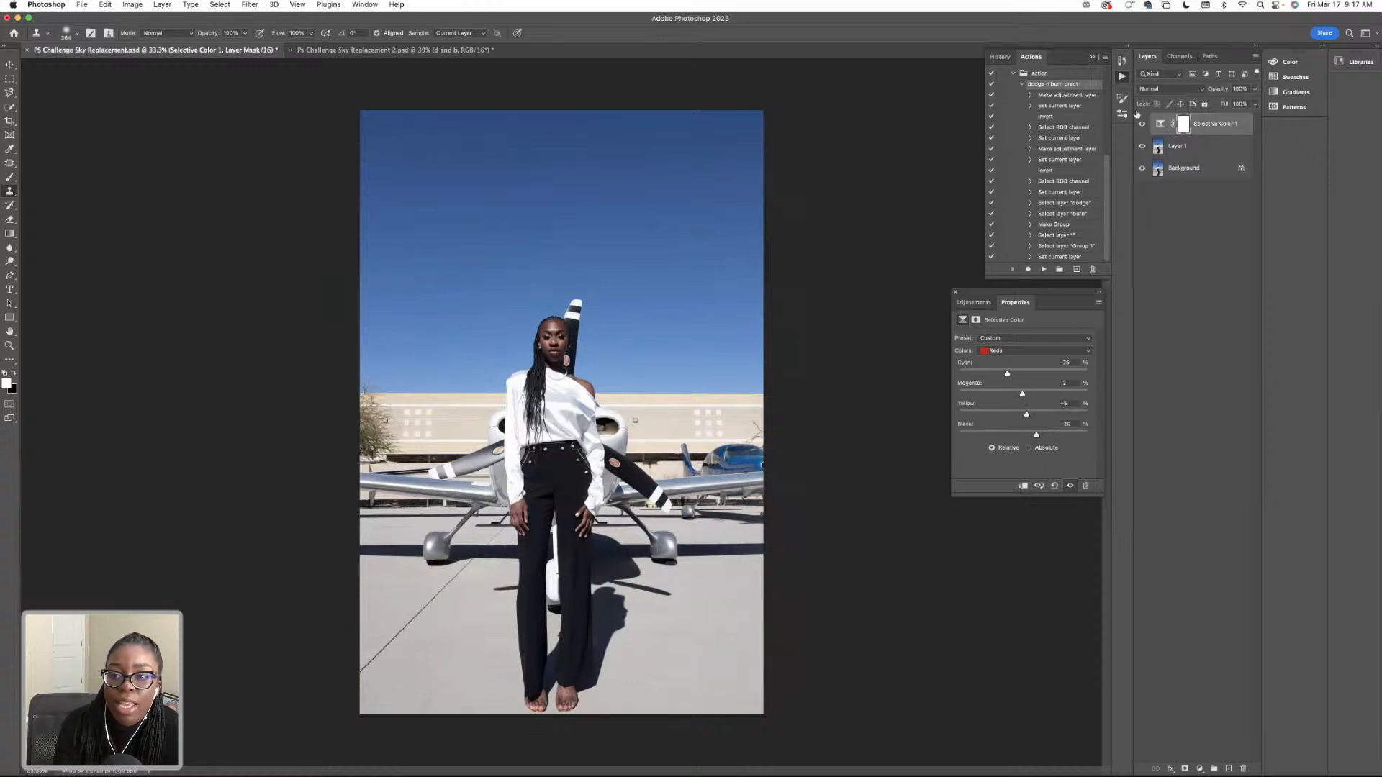
# Add a second Selective Color layer and, for the Whites, set Cyan to +23%, Magenta to -21%, Yellow to +15% and Black to +8%.
pyautogui.click(1199, 768)
pyautogui.click(1232, 748)
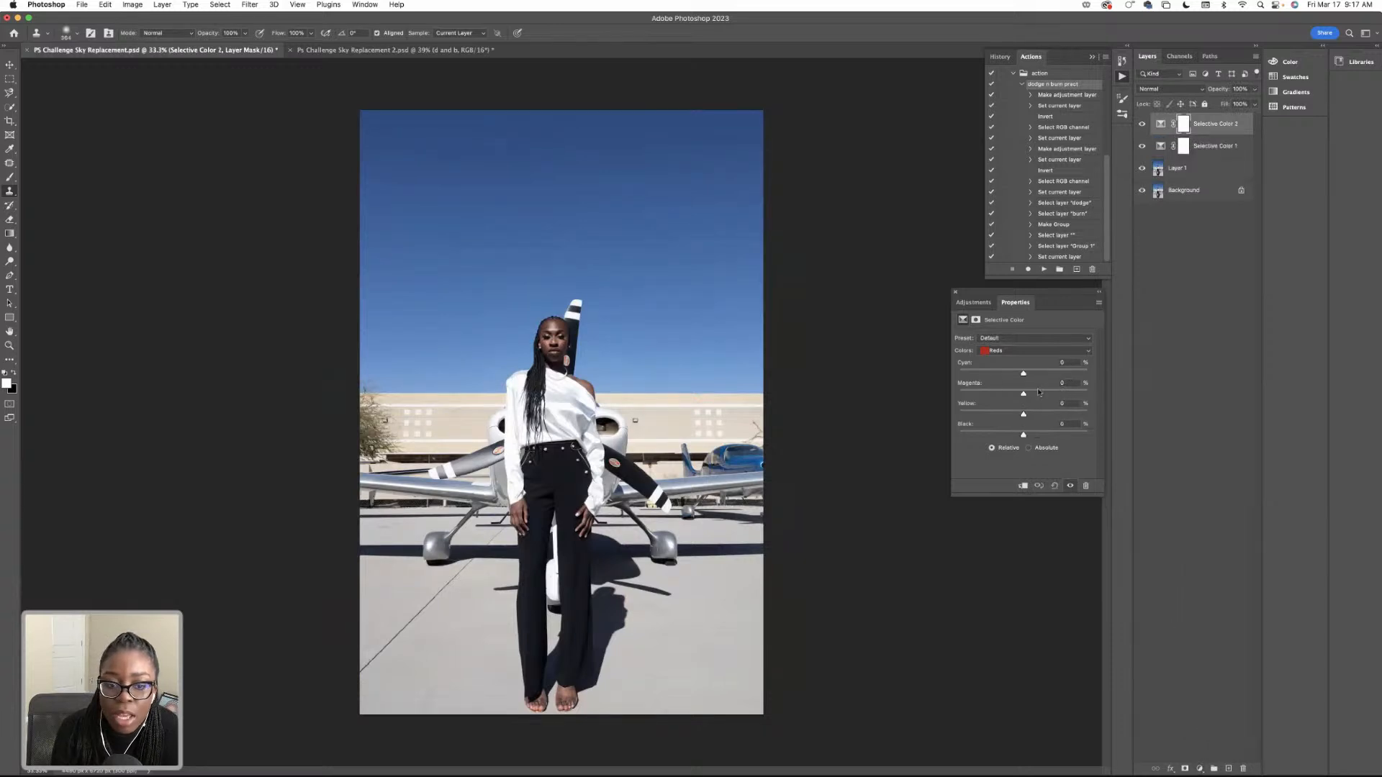
pyautogui.click(1018, 351)
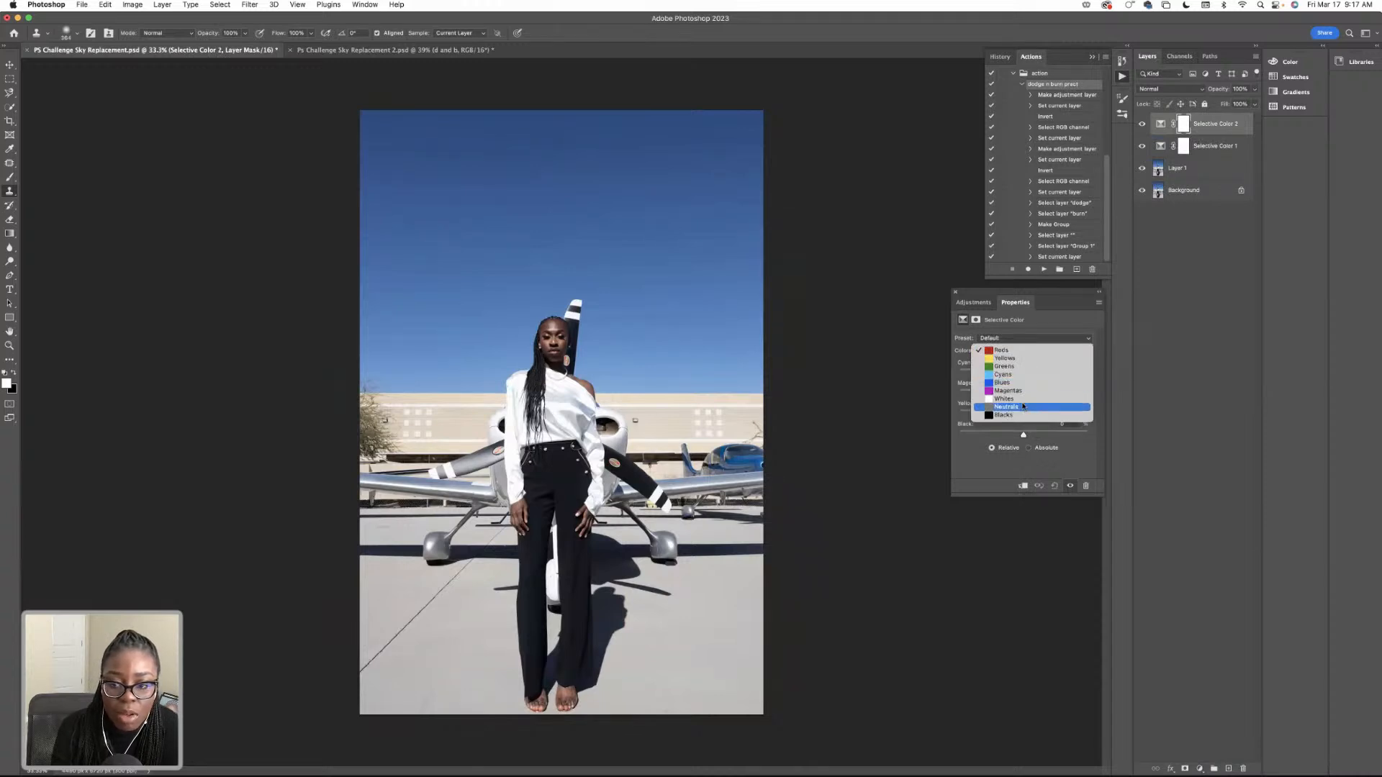
pyautogui.click(1018, 399)
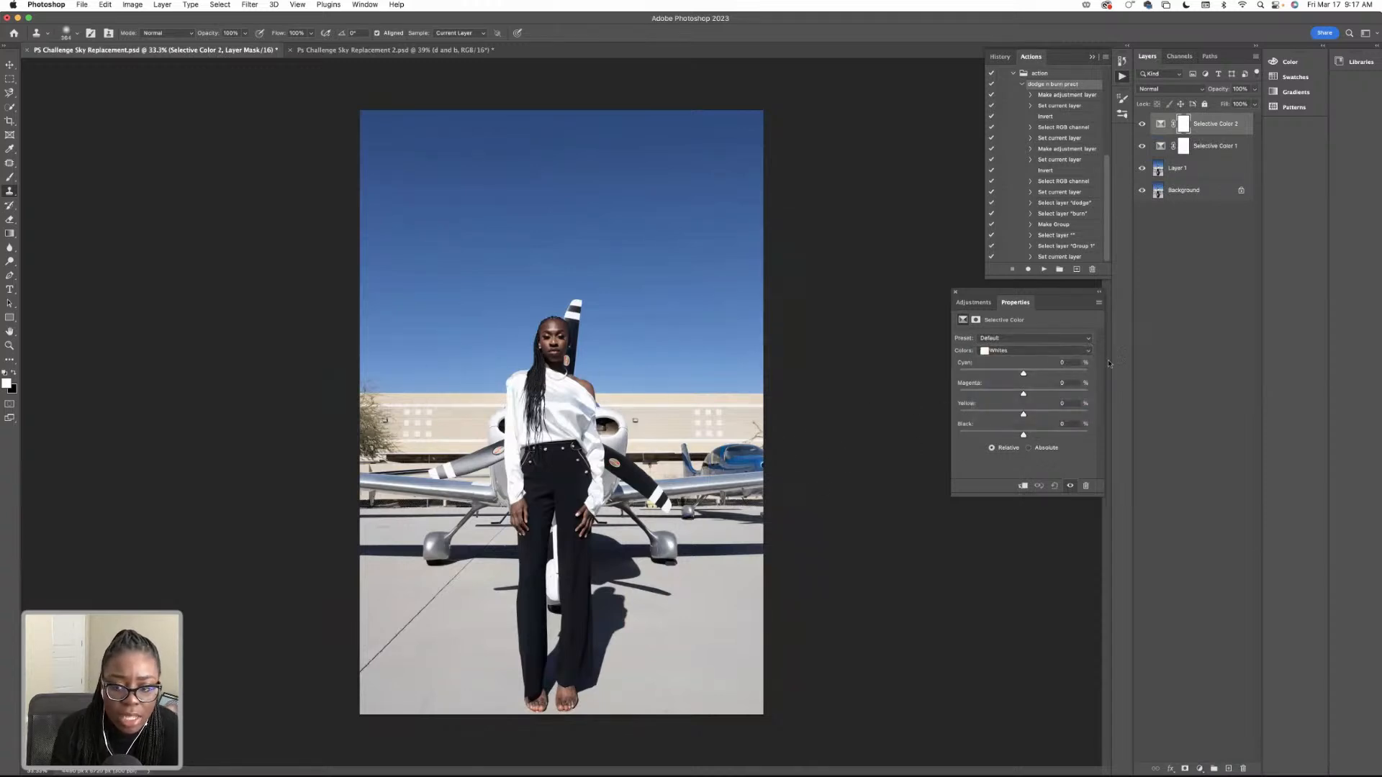
pyautogui.moveTo(1023, 374)
pyautogui.mouseDown()
pyautogui.moveTo(1040, 375)
pyautogui.moveTo(1040, 396)
pyautogui.mouseUp()
pyautogui.moveTo(1017, 396); pyautogui.dragTo(1010, 396)
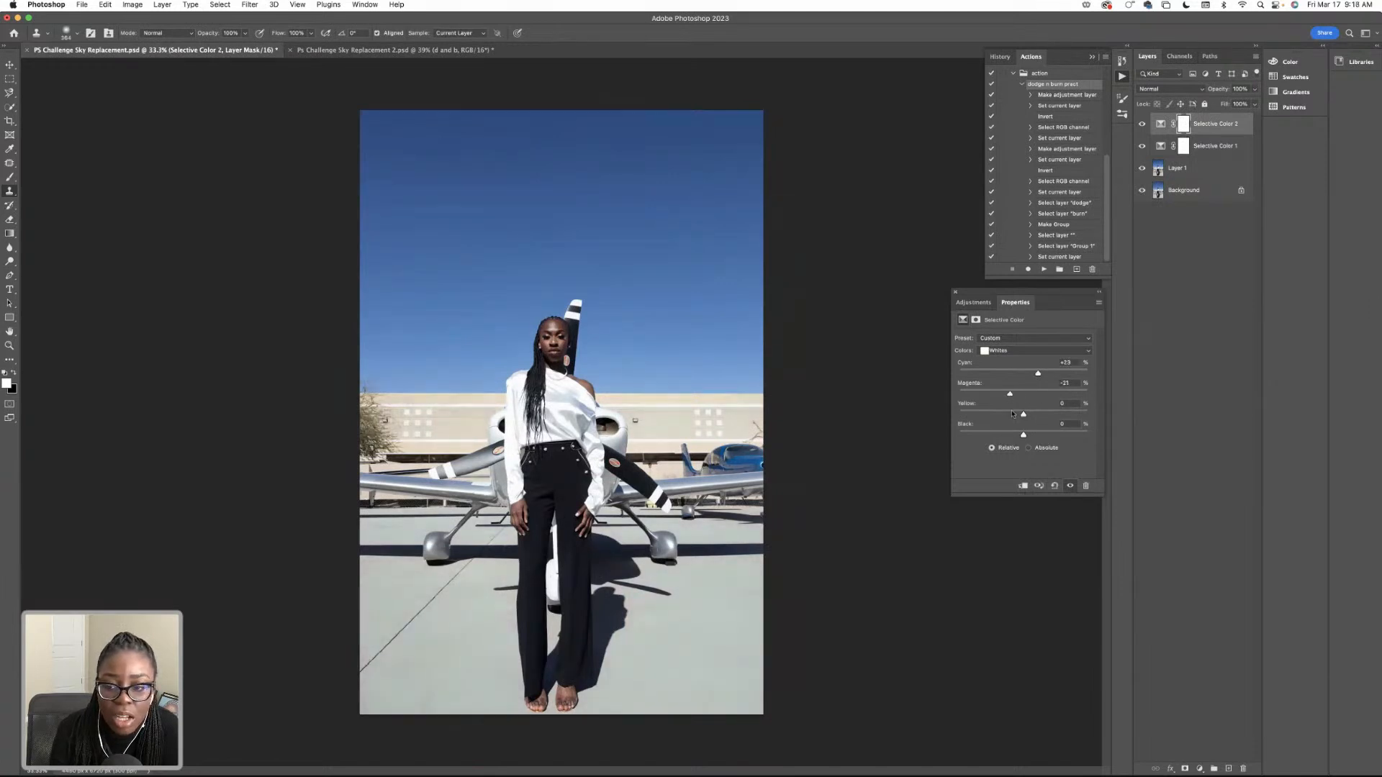
pyautogui.click(1023, 415)
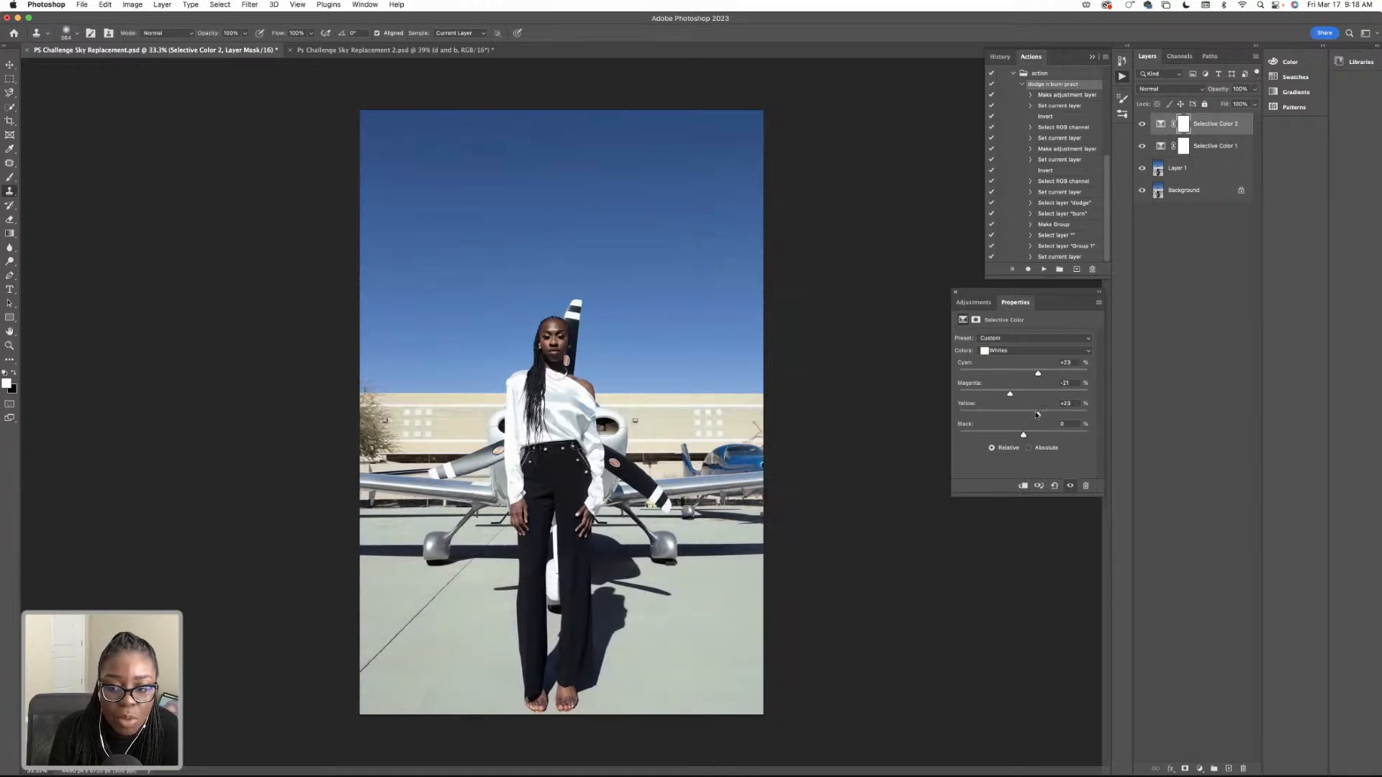
pyautogui.moveTo(1023, 435); pyautogui.dragTo(1028, 435)
# Toggle the Whites Selective Color layer off and on to compare the image before and after.
pyautogui.click(1142, 124)
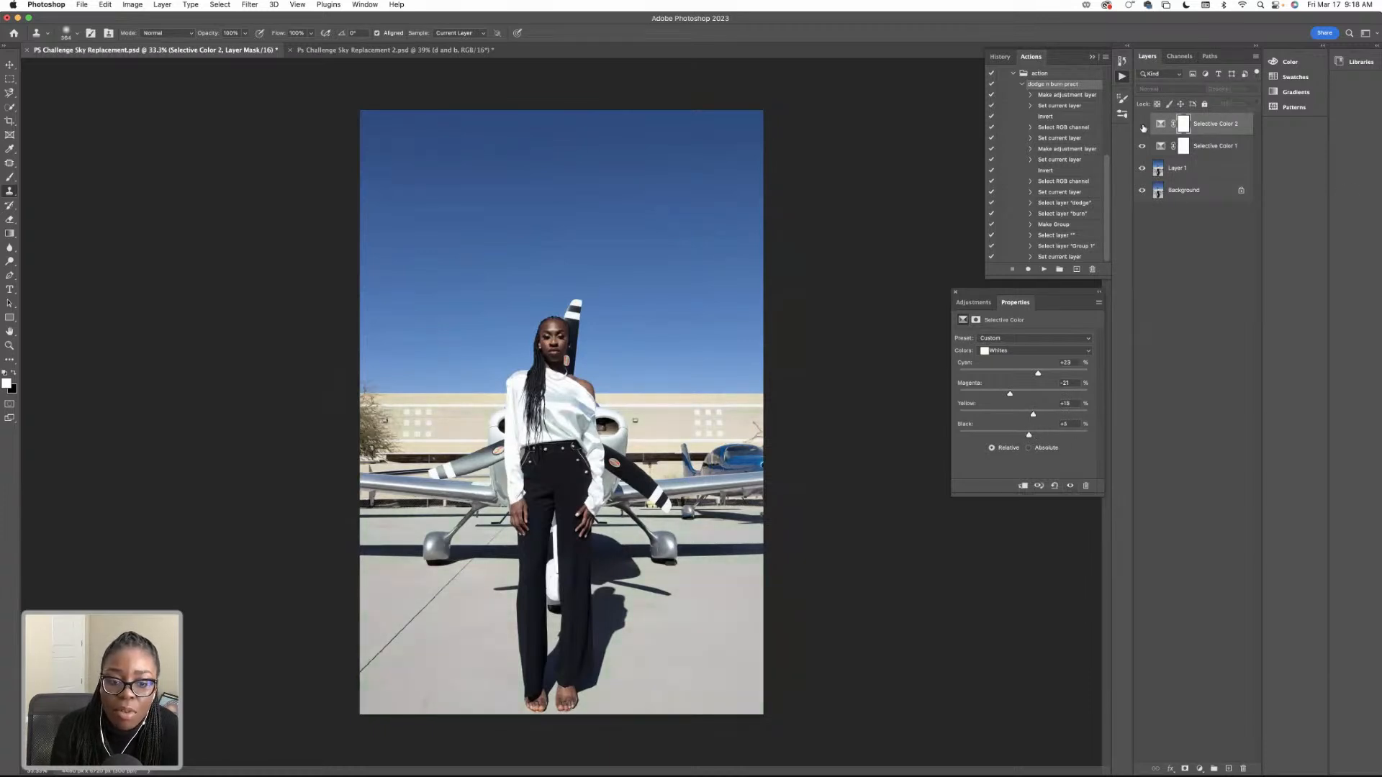
pyautogui.click(1142, 124)
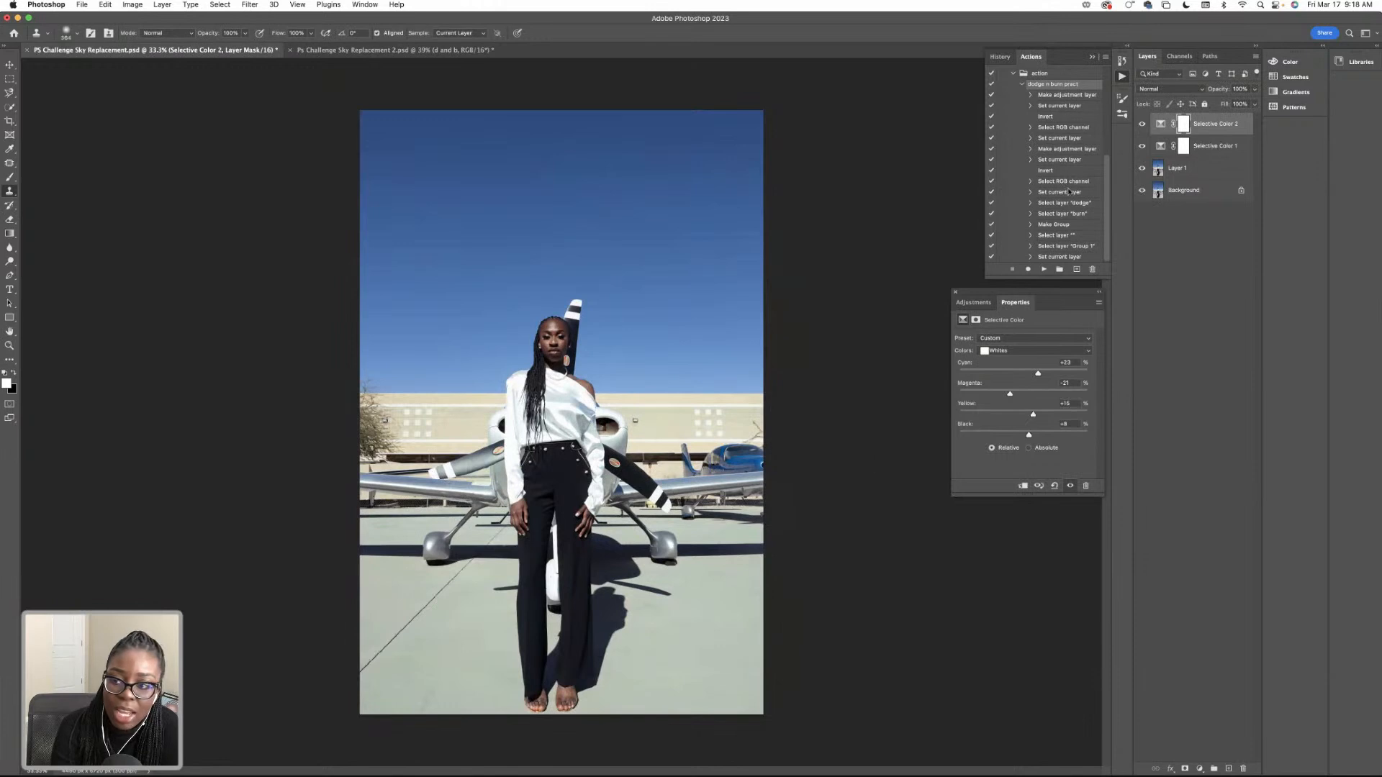
pyautogui.click(1144, 126)
pyautogui.click(1144, 127)
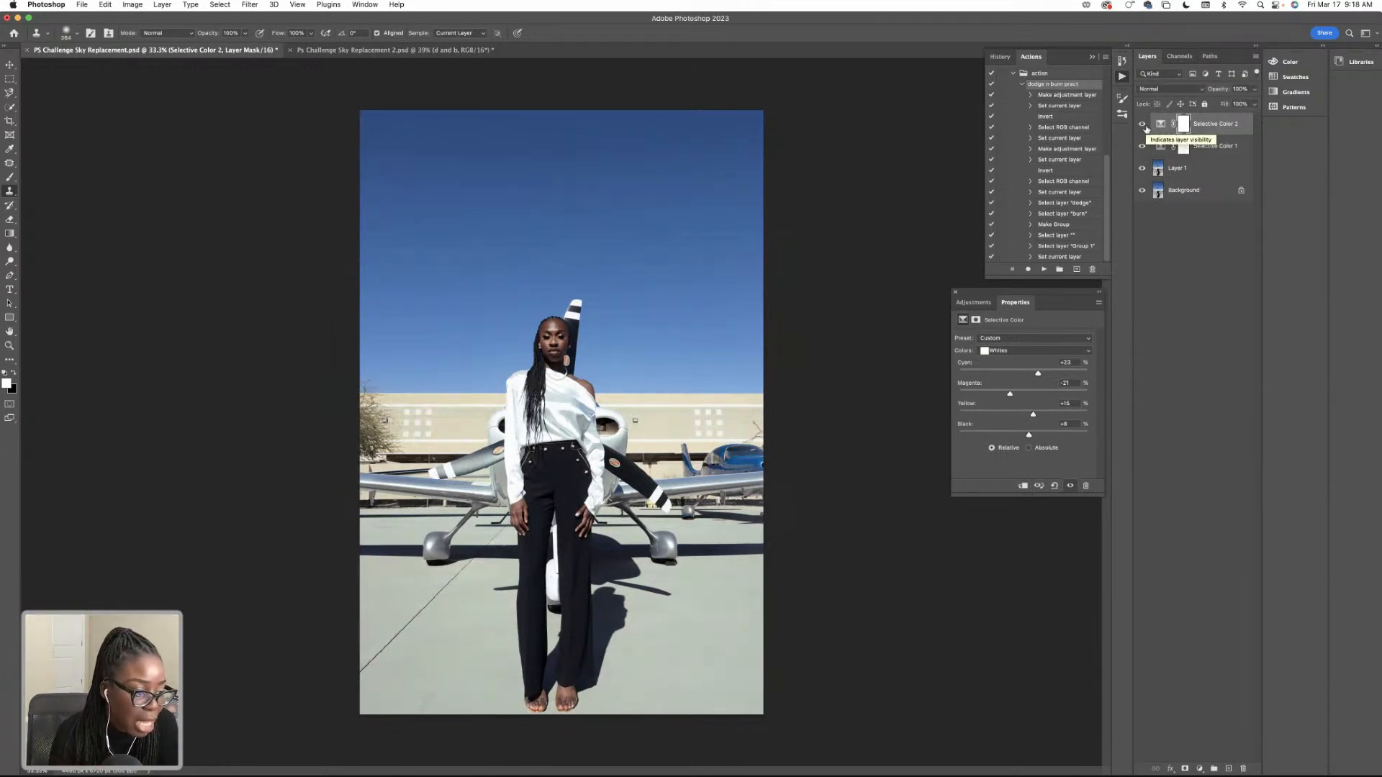
# Add a third Selective Color layer, try shifting the Cyan amount in the Blacks, and delete the layer.
pyautogui.click(1200, 767)
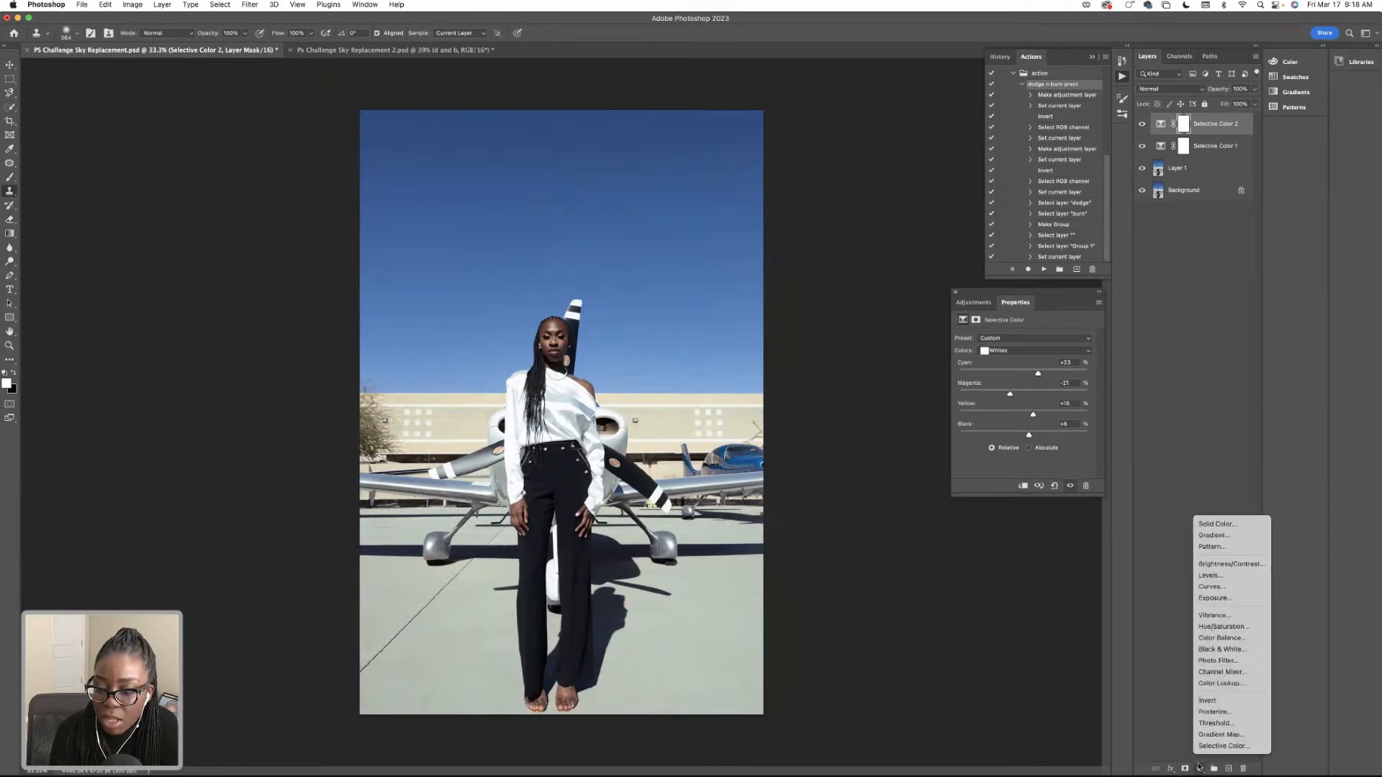
pyautogui.click(1223, 746)
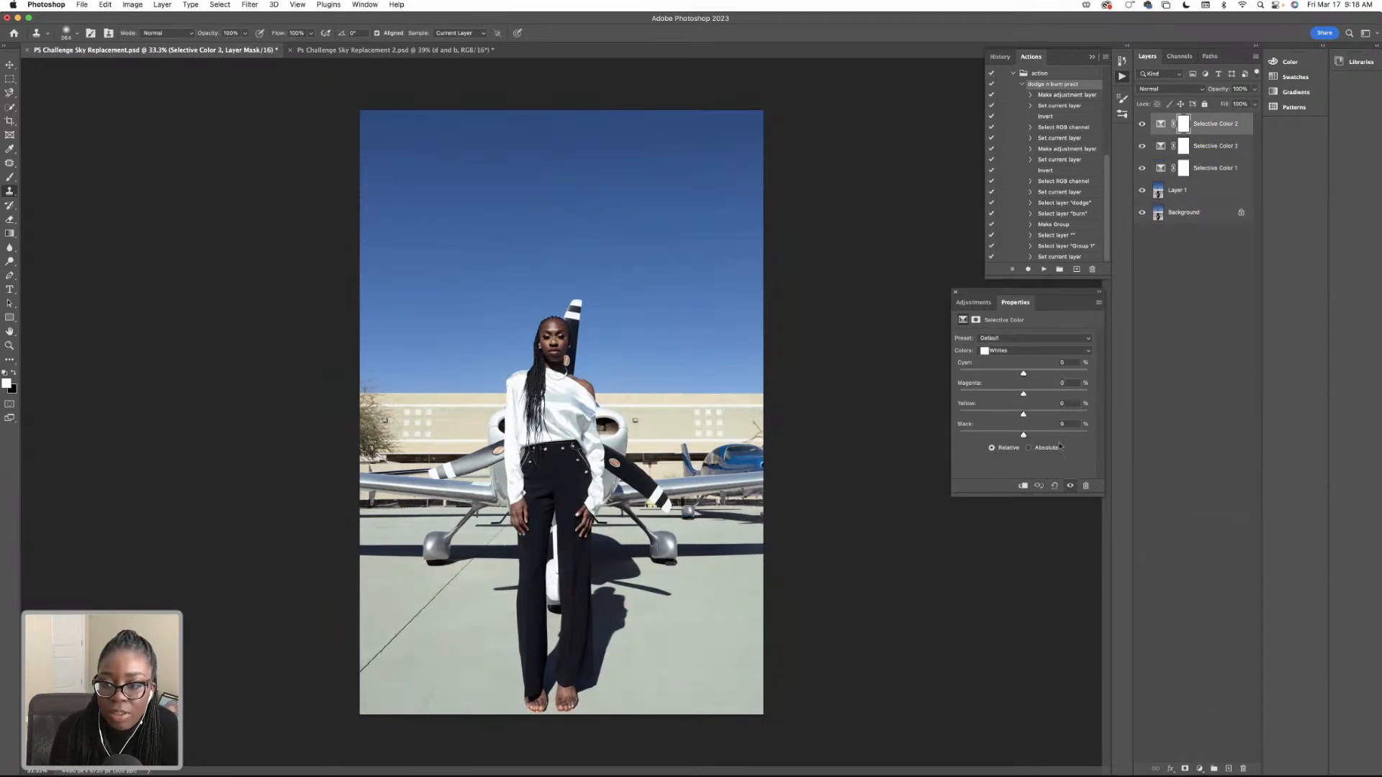
pyautogui.click(999, 351)
pyautogui.click(1015, 372)
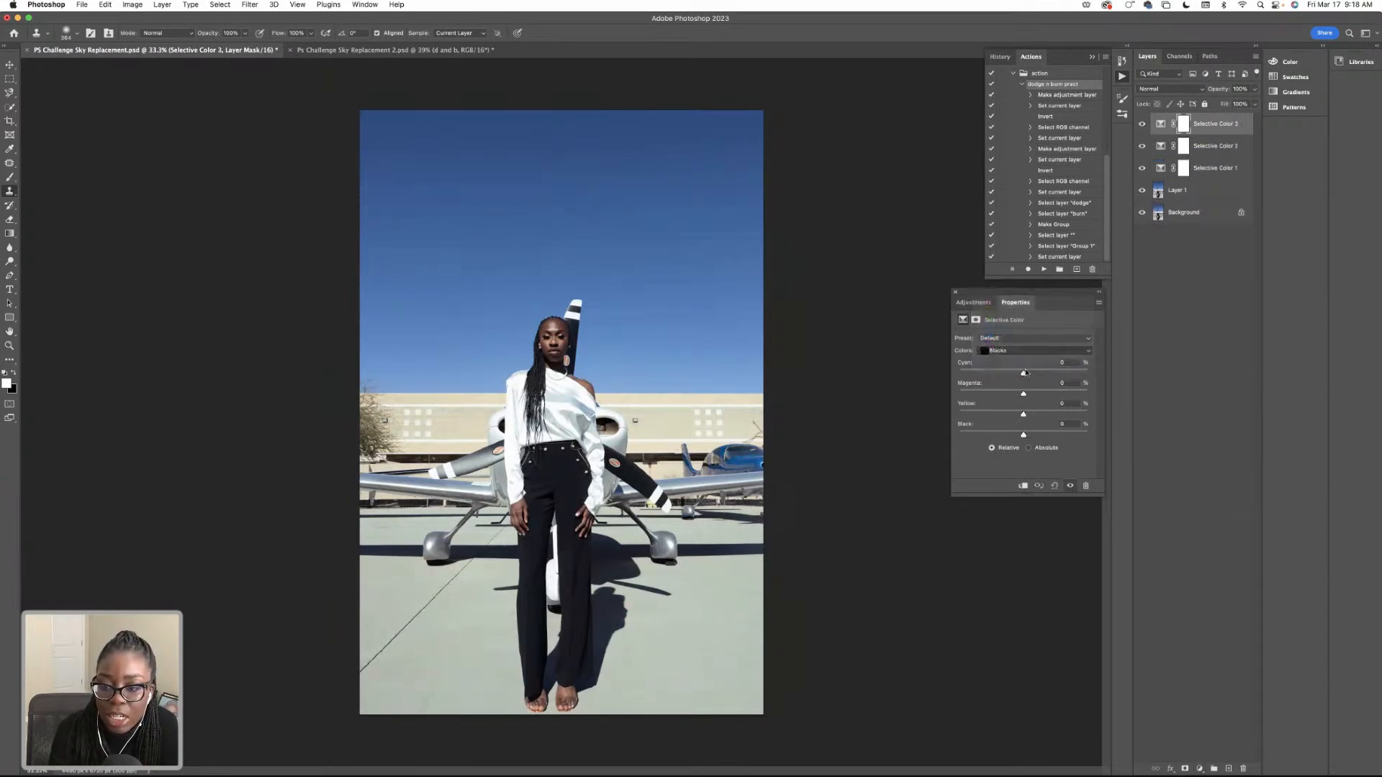
pyautogui.moveTo(1025, 373)
pyautogui.mouseDown()
pyautogui.moveTo(1012, 374)
pyautogui.moveTo(1024, 375)
pyautogui.mouseUp()
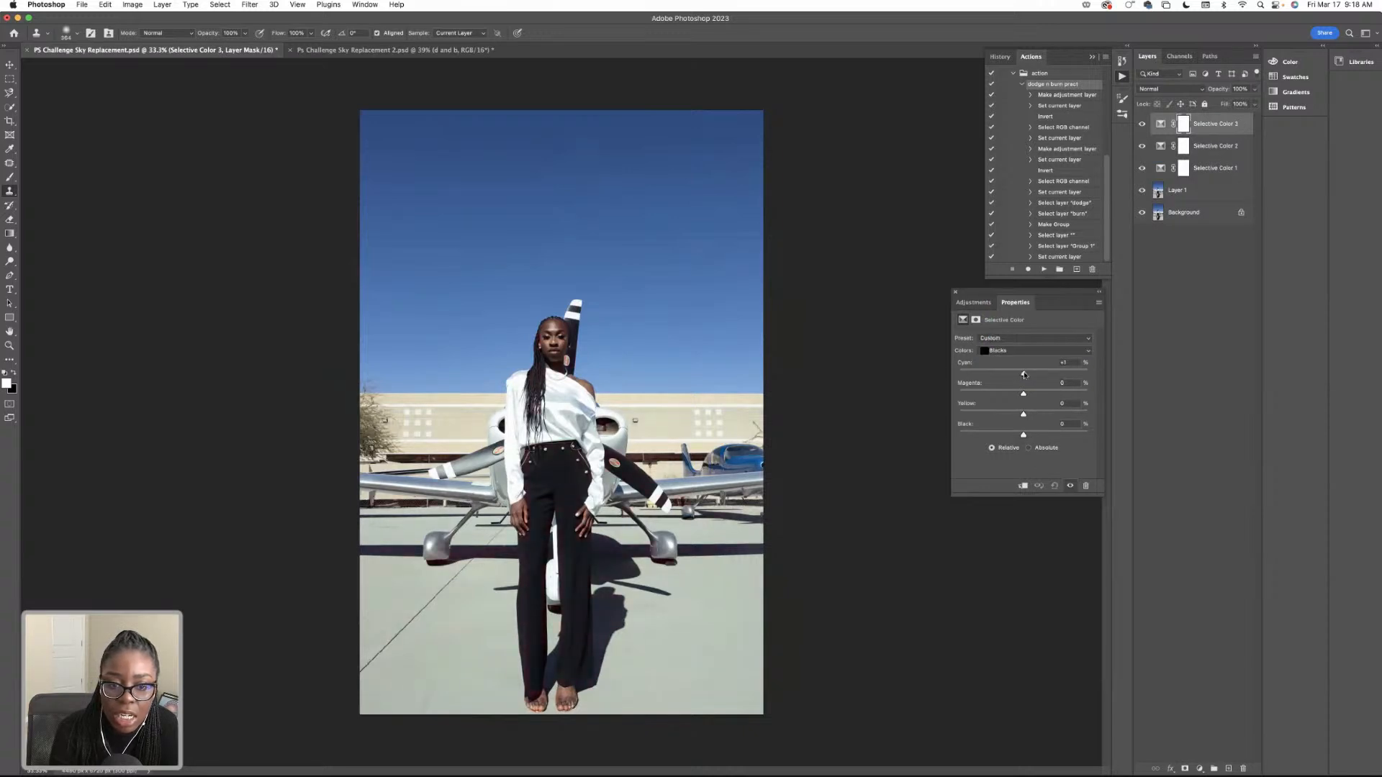
pyautogui.press('BackSpace')
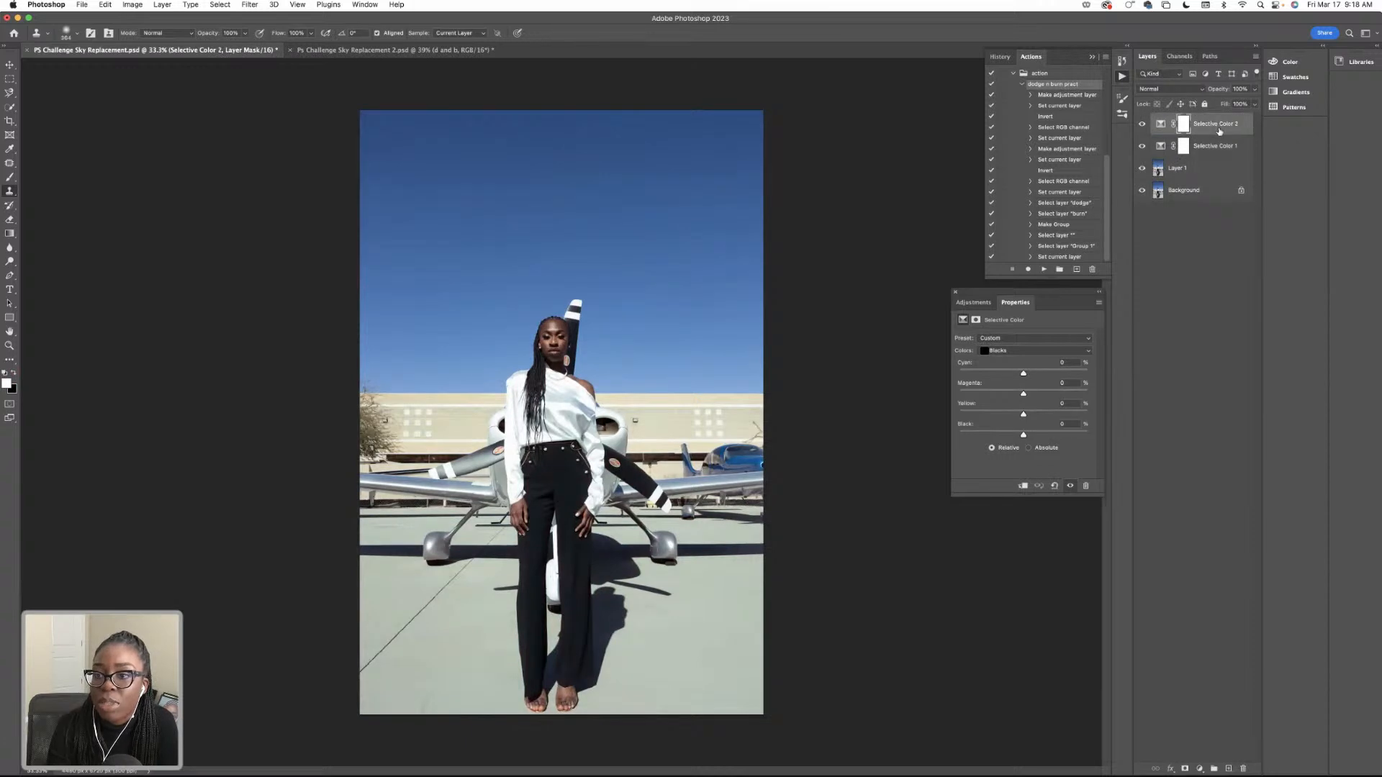
# Start a Sky Replacement on Layer 1 of the airplane photo.
pyautogui.click(1194, 171)
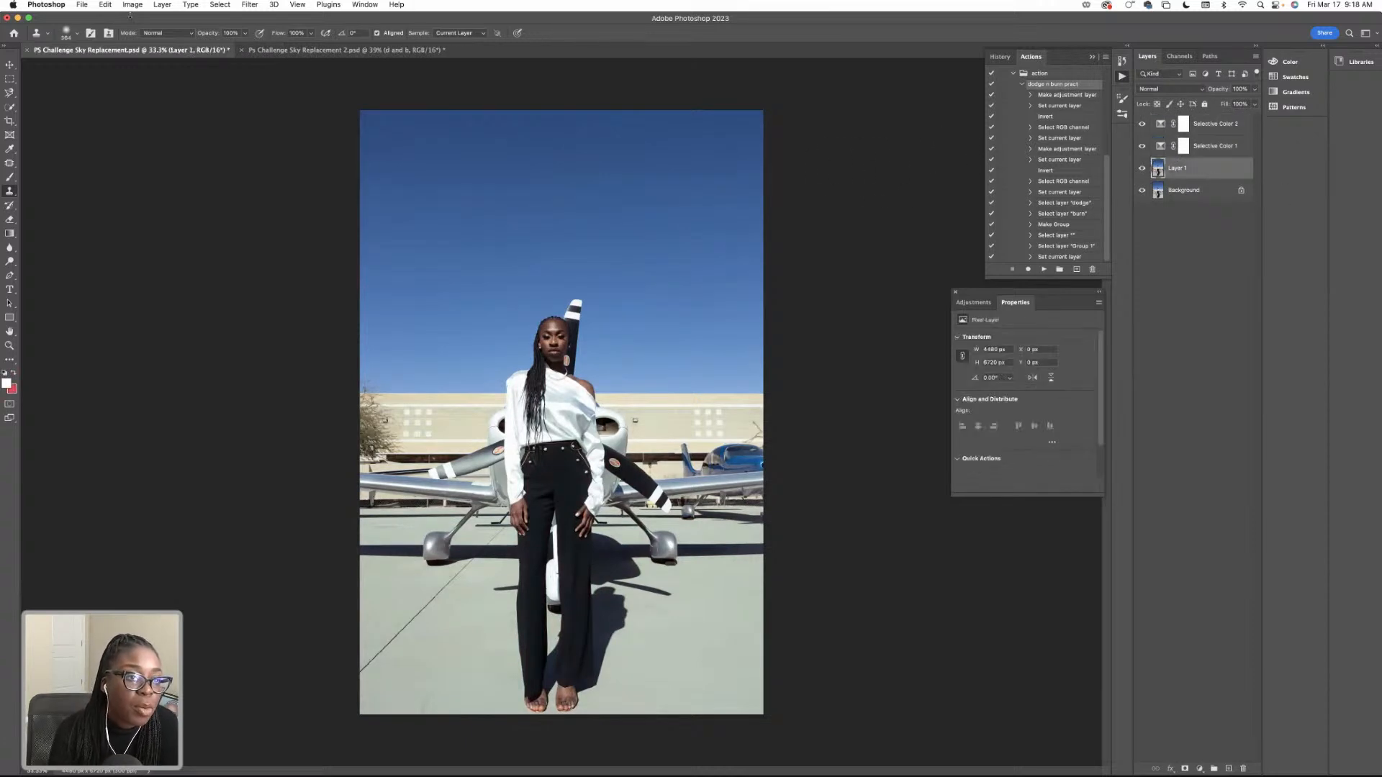
pyautogui.click(105, 5)
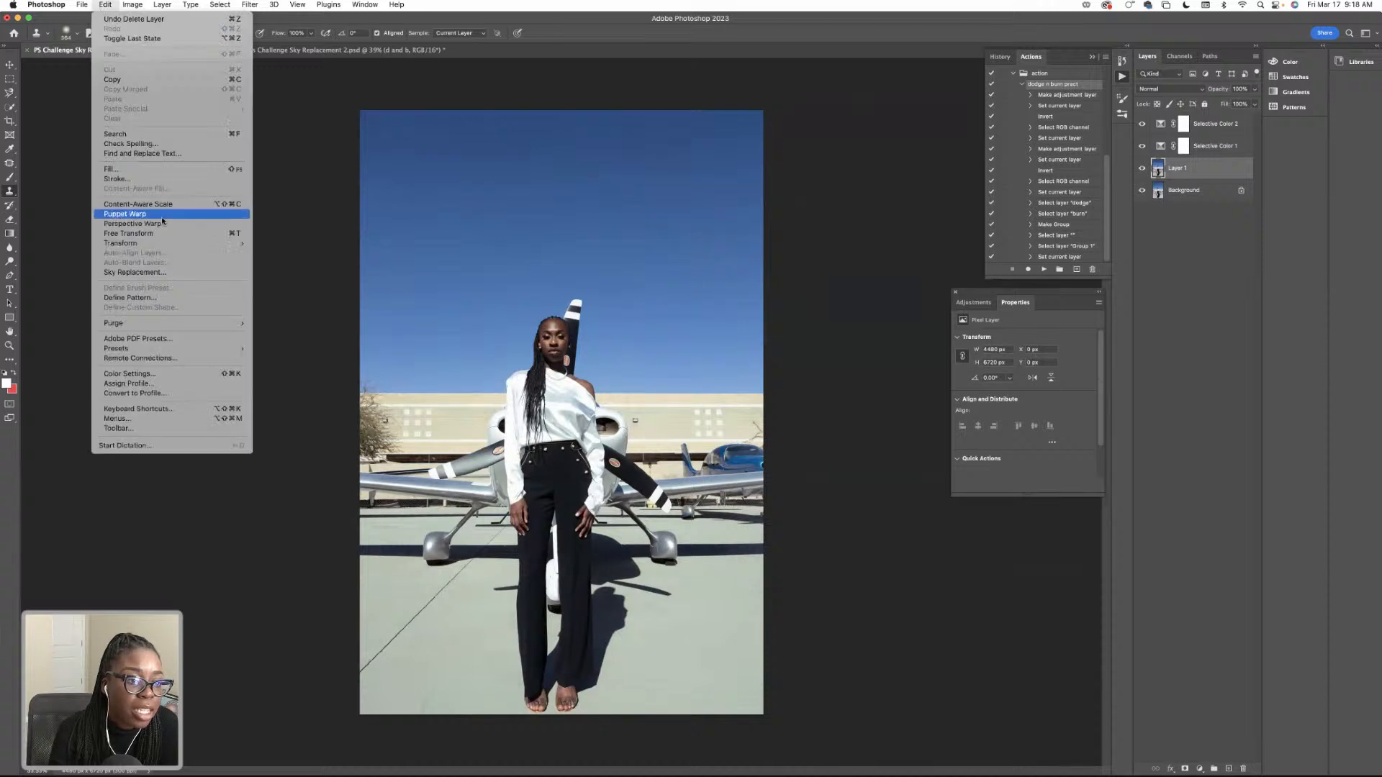
pyautogui.click(163, 272)
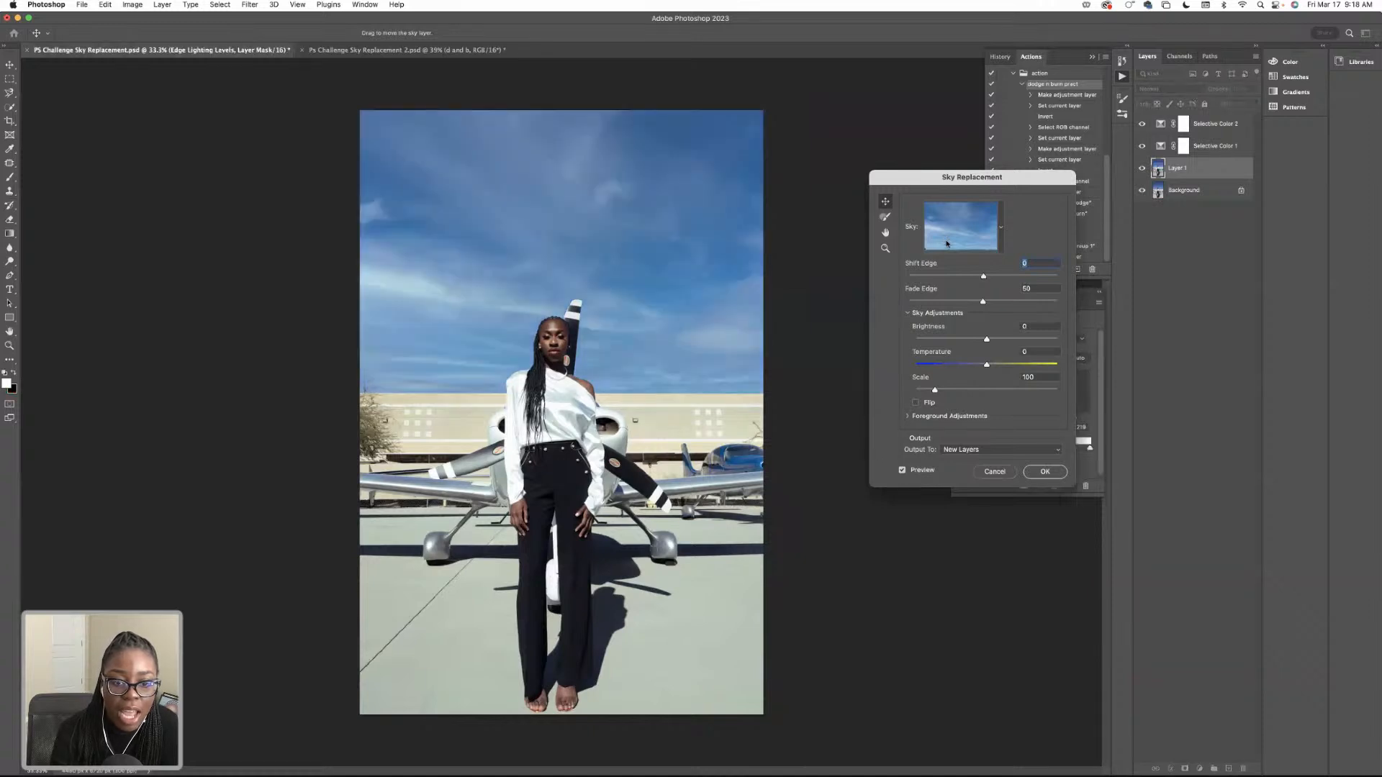
# Try several Blue Skies presets on the photo, ending with the deep-blue sky with small bright scattered clouds.
pyautogui.click(1000, 230)
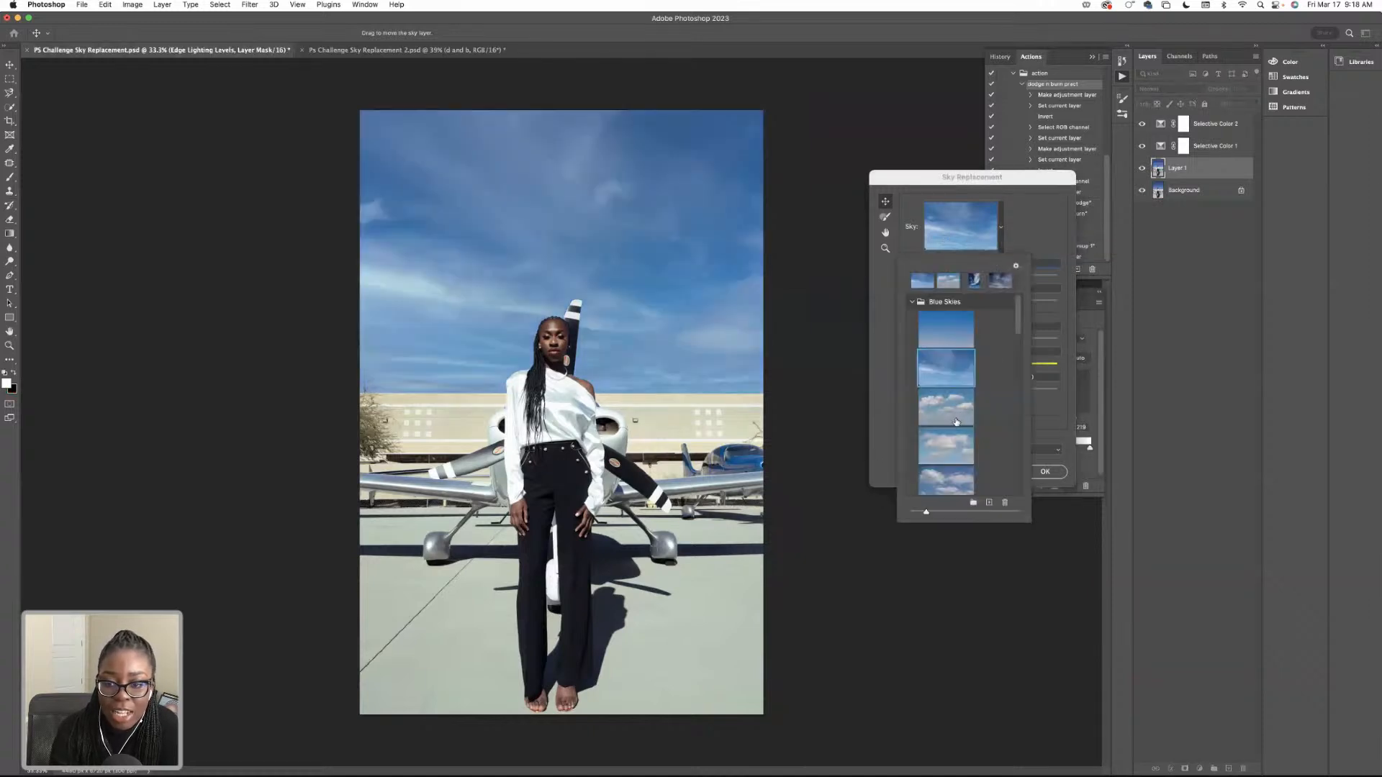
pyautogui.click(950, 405)
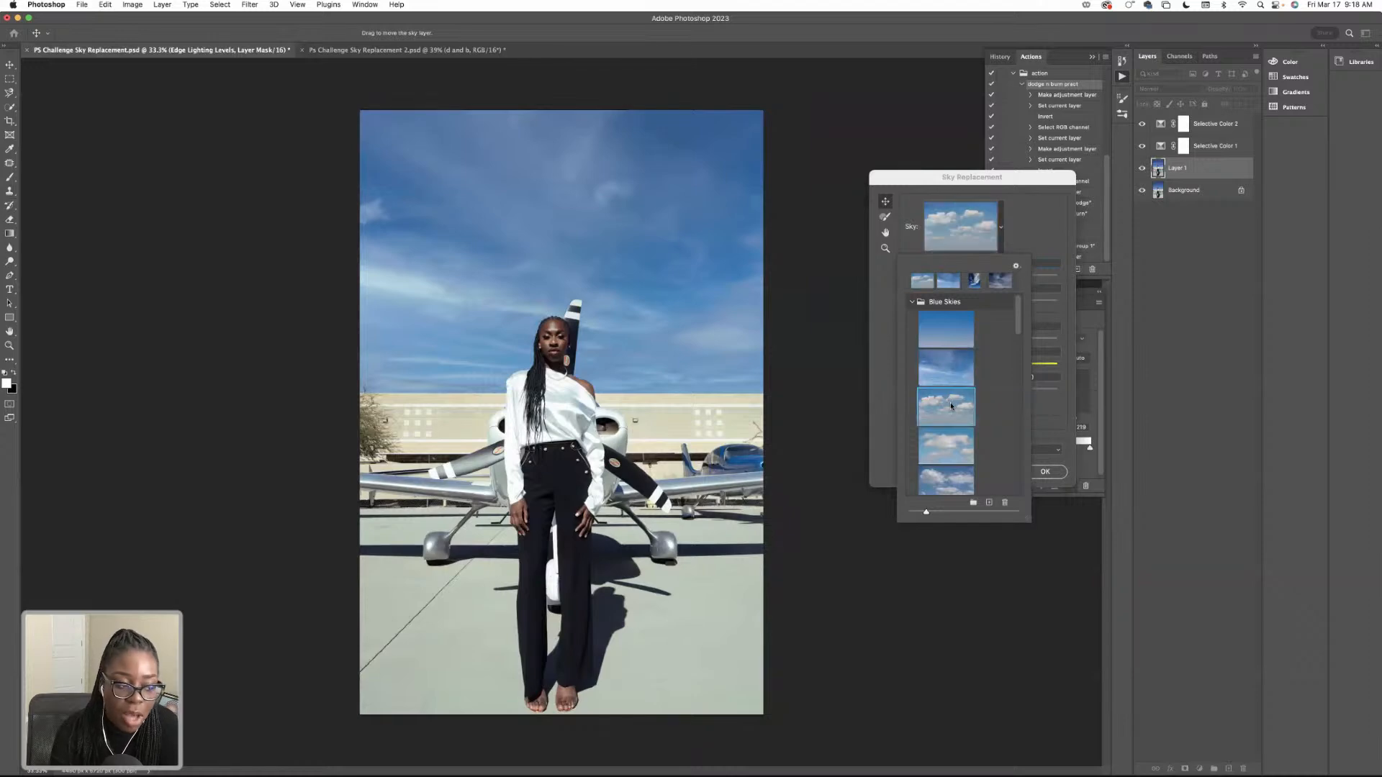
pyautogui.click(949, 439)
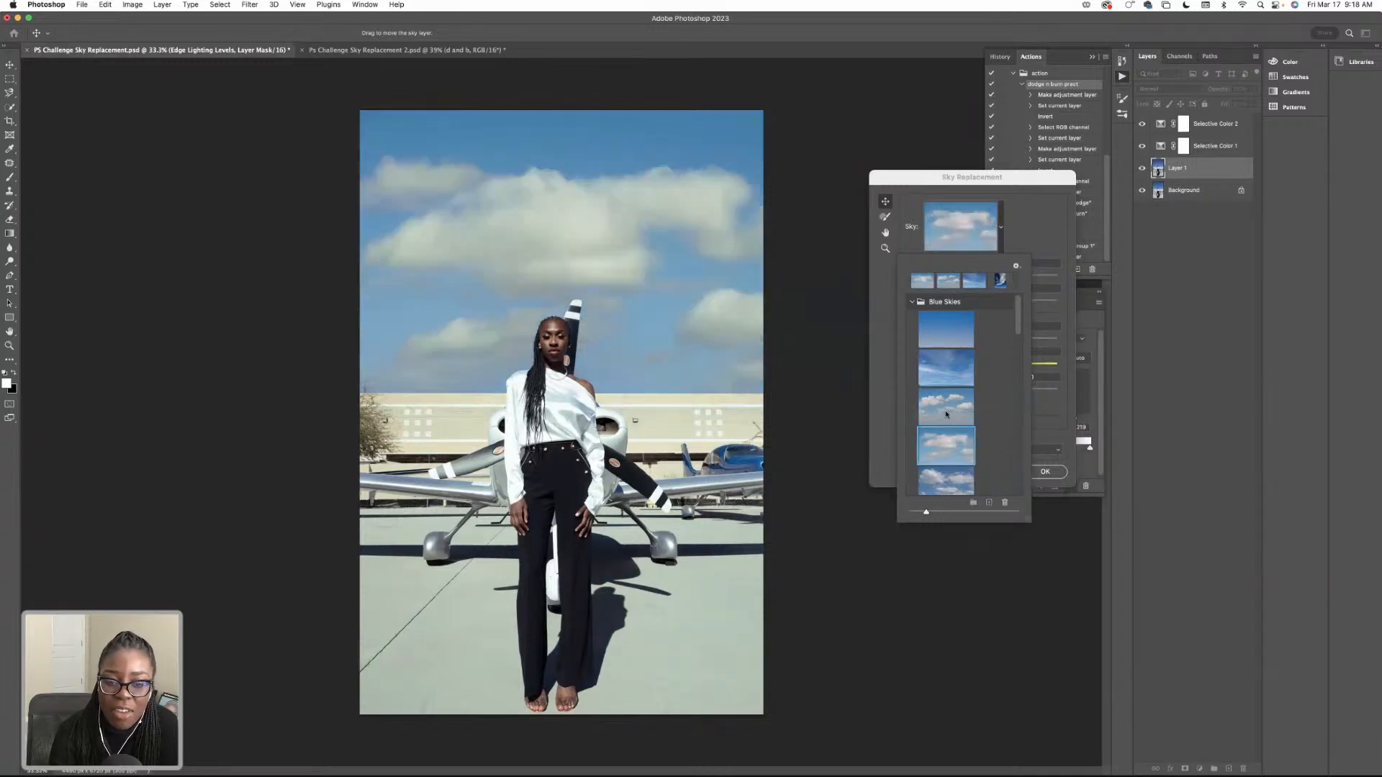
pyautogui.click(946, 413)
pyautogui.scroll(-3, 946, 403)
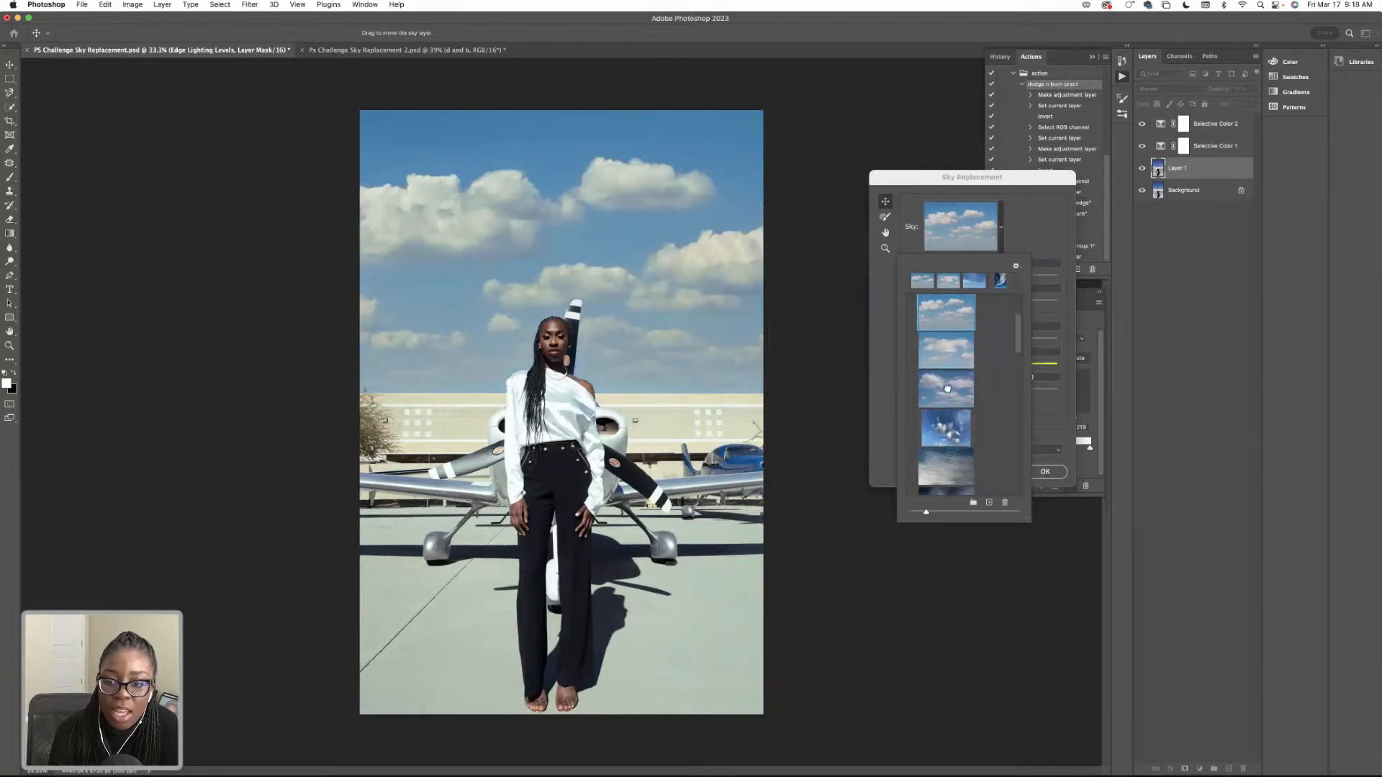
pyautogui.click(947, 387)
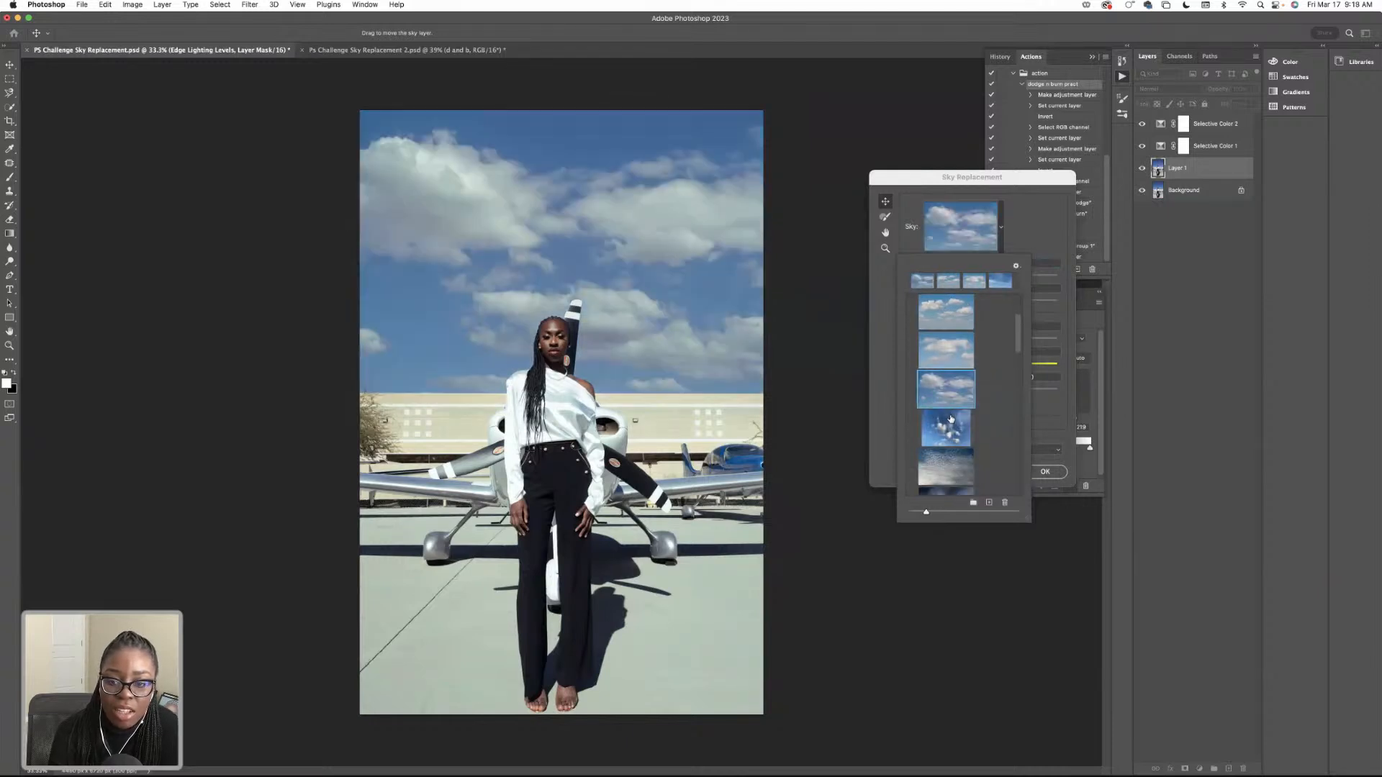
pyautogui.click(949, 430)
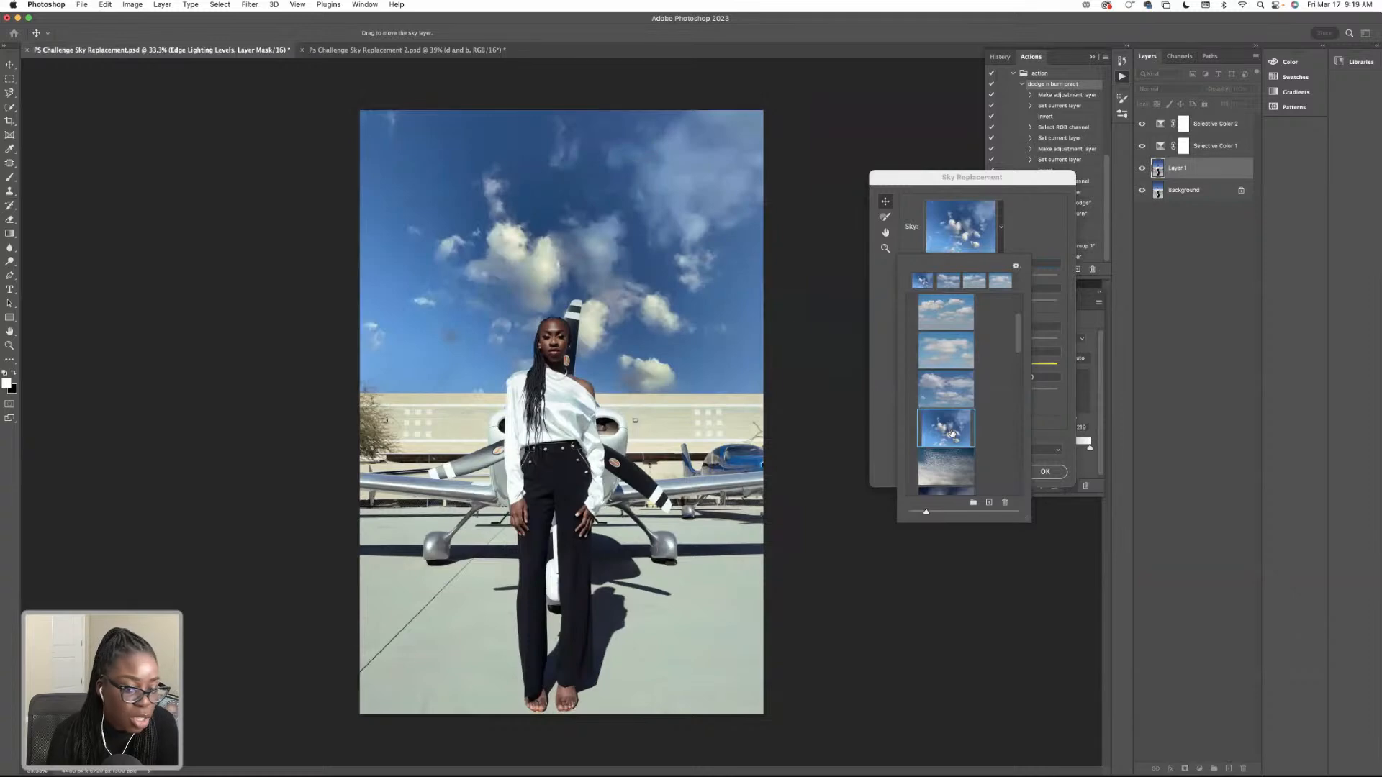
pyautogui.press('Return')
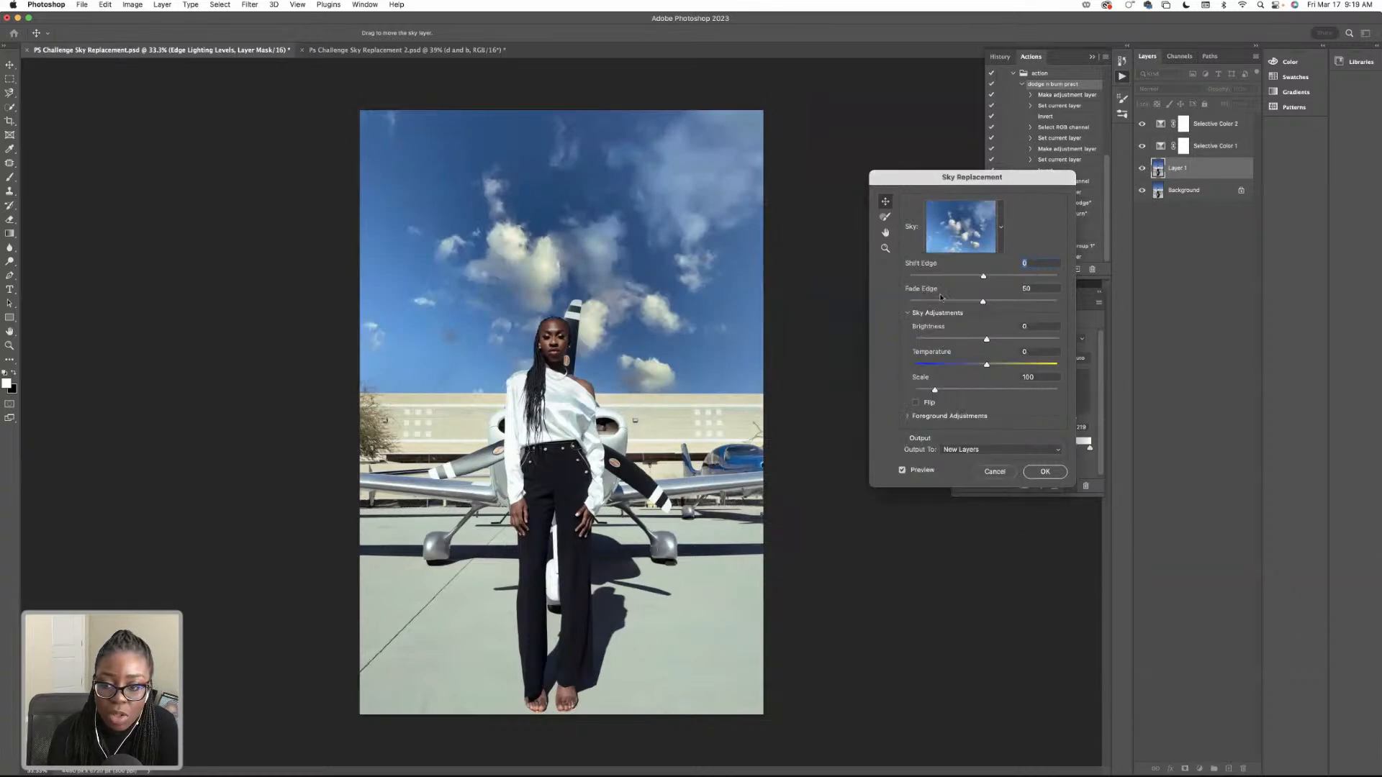
# Try the fiery red sunset from the Spectacular skies, and return to the deep-blue sky with small scattered clouds.
pyautogui.click(1001, 228)
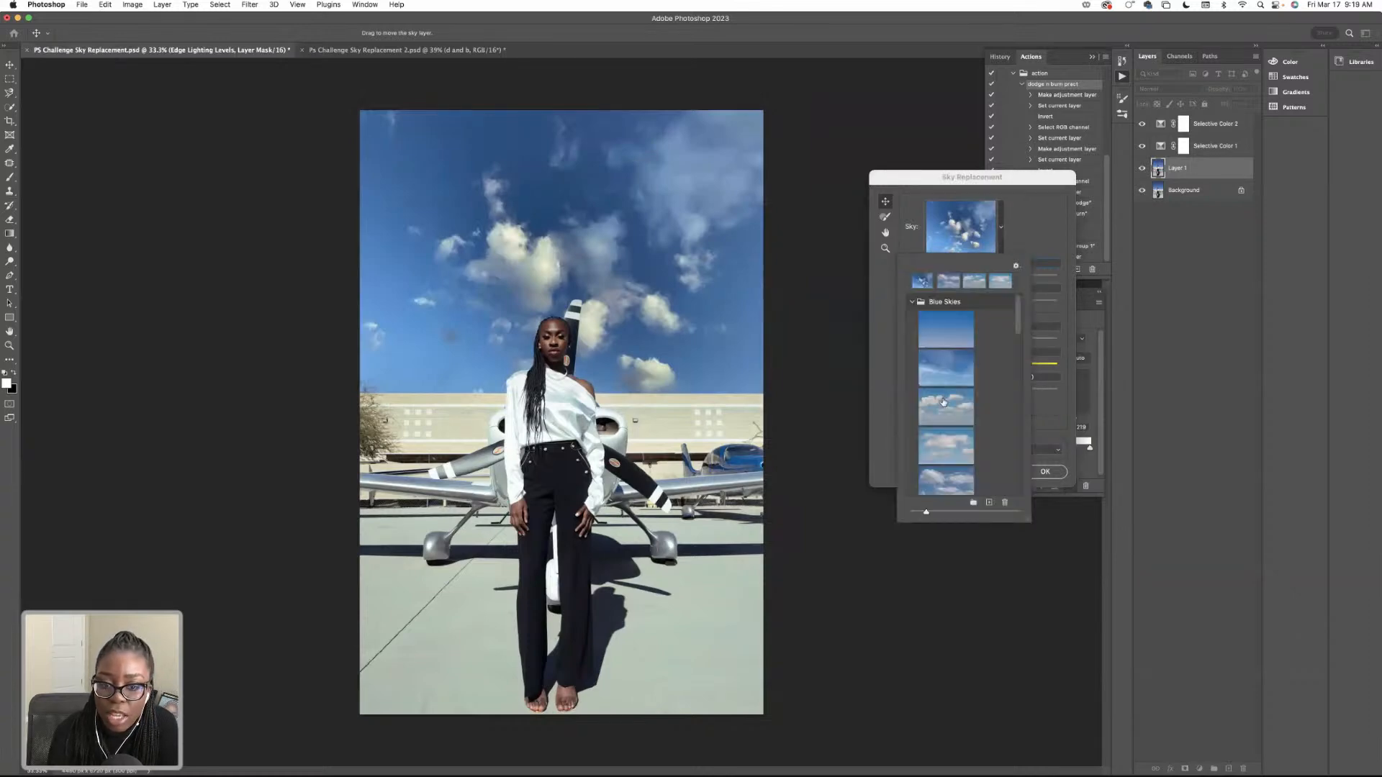
pyautogui.scroll(-10, 944, 401)
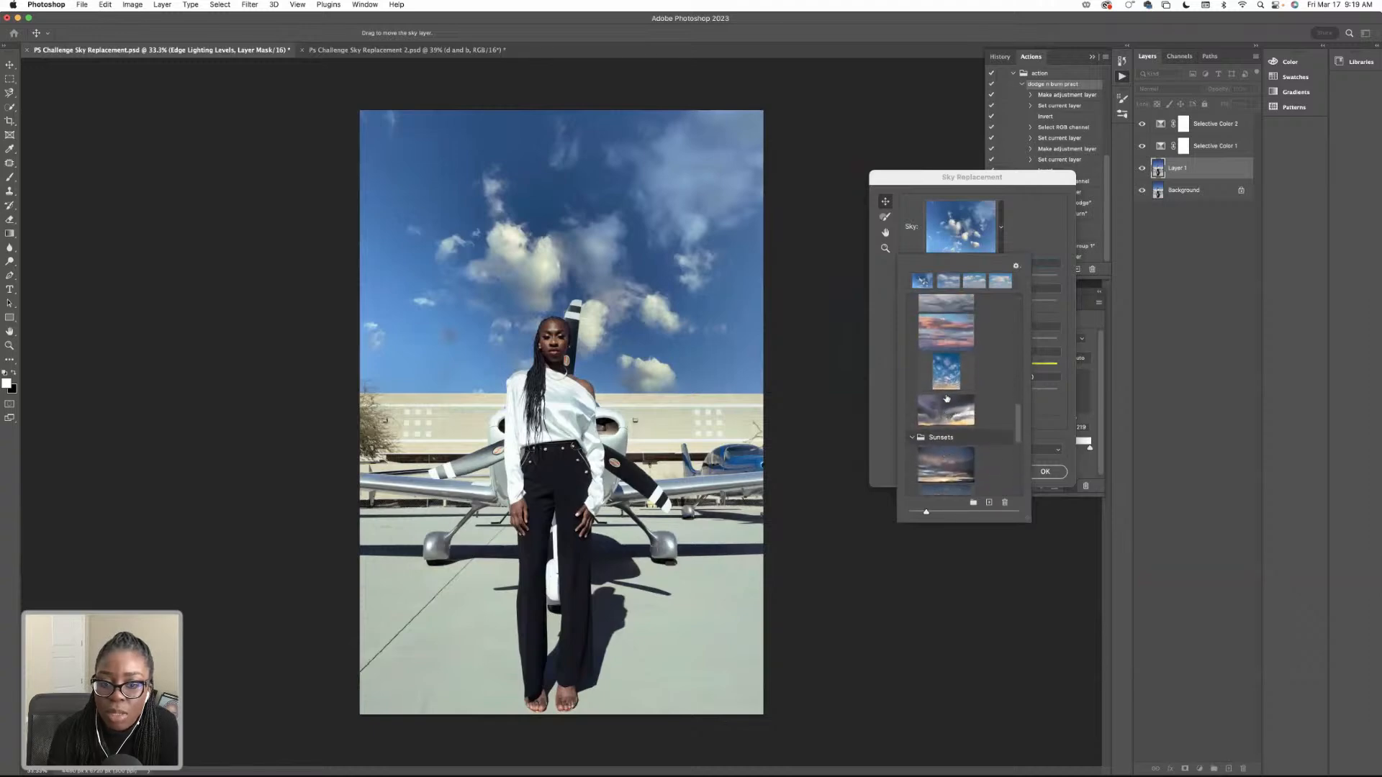
pyautogui.click(952, 335)
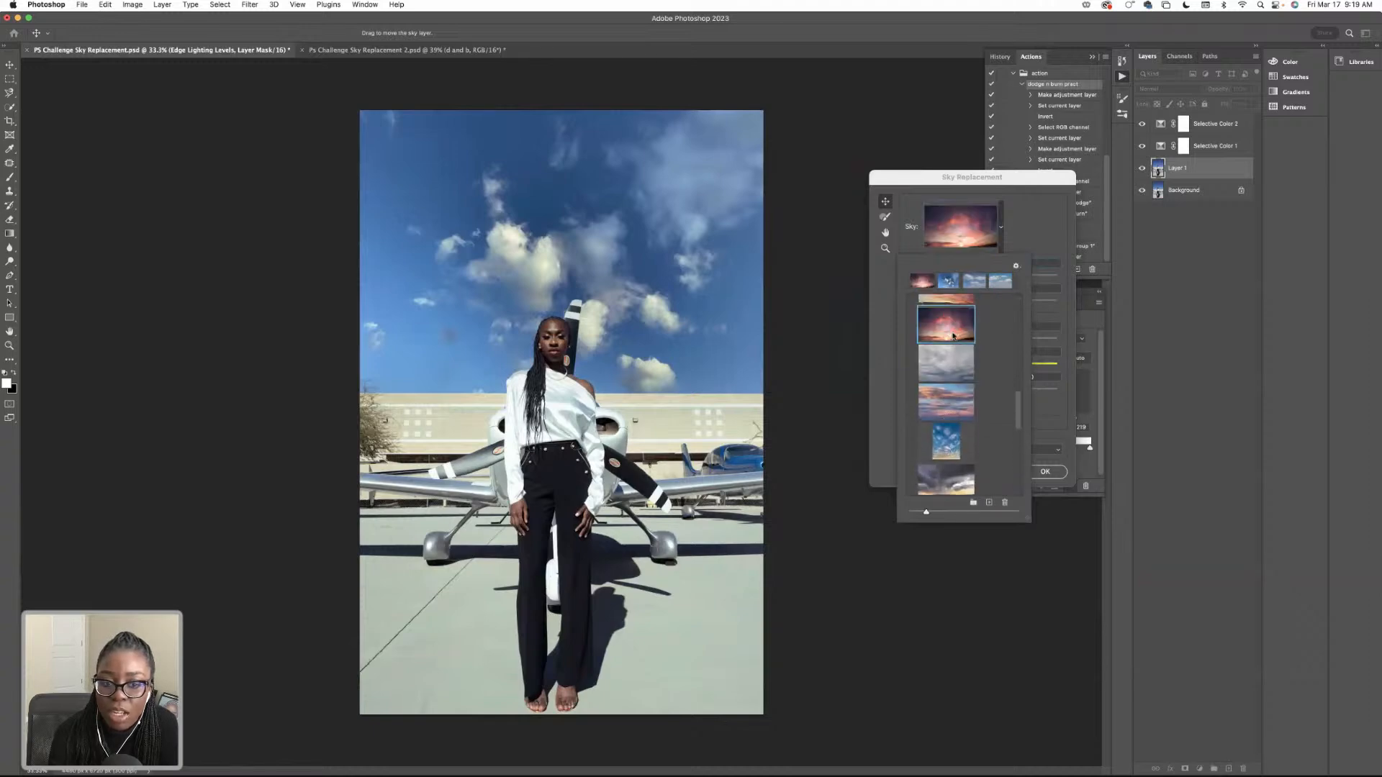
pyautogui.scroll(6, 951, 345)
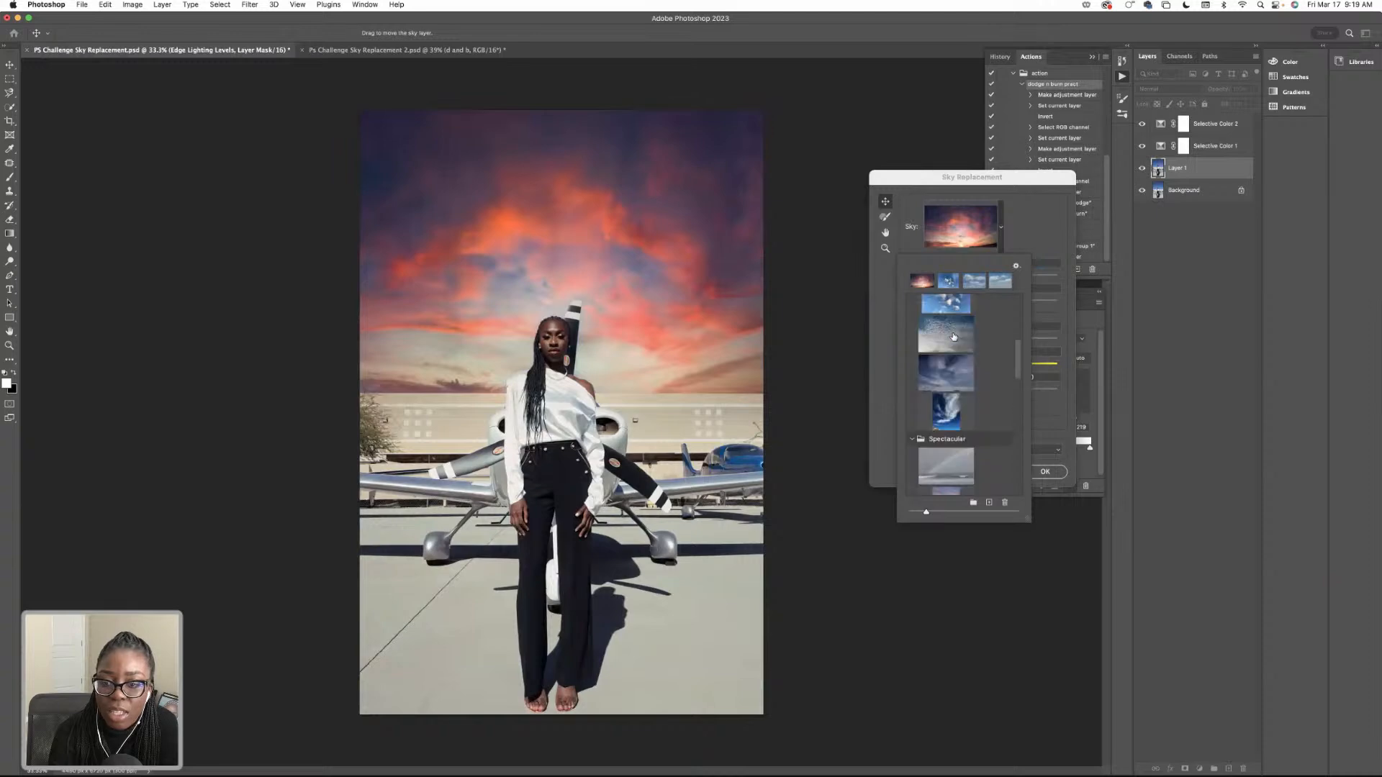
pyautogui.click(951, 356)
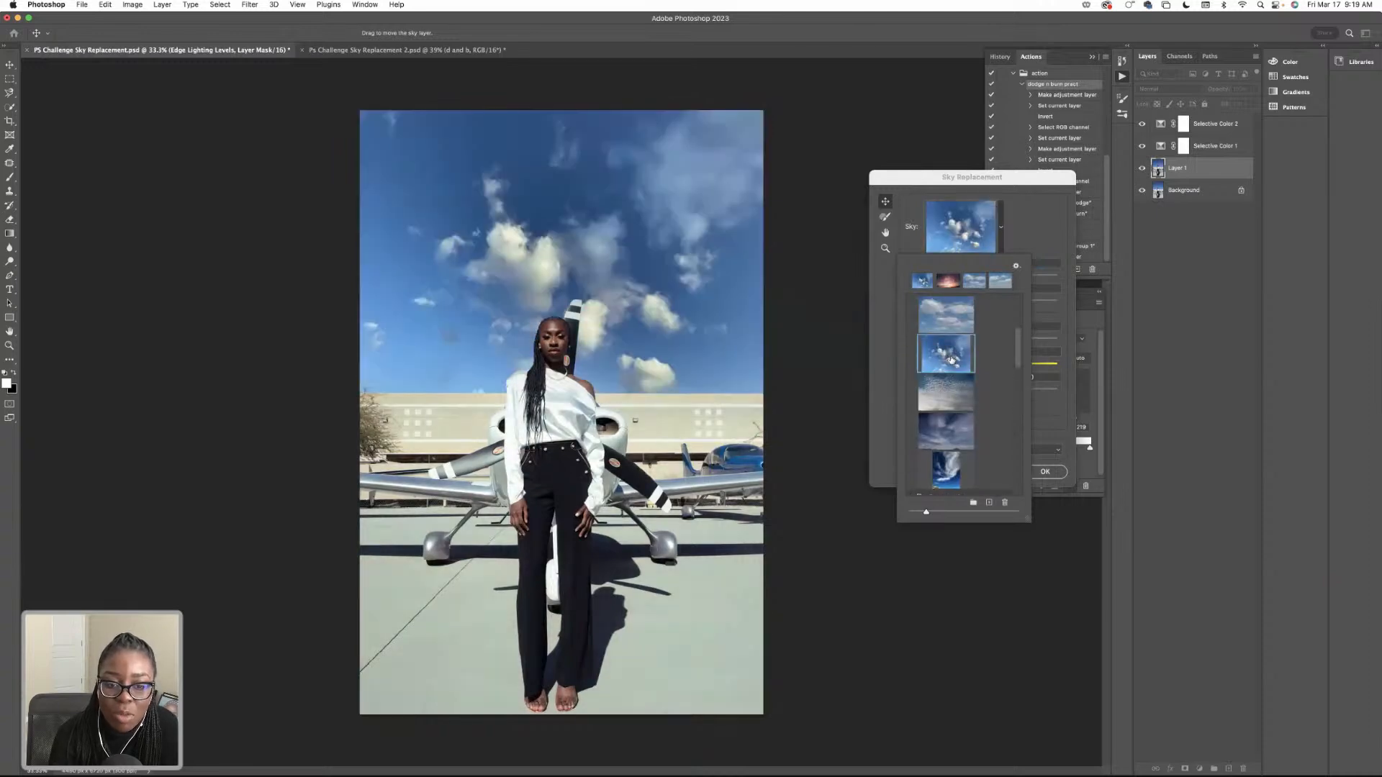
pyautogui.scroll(3, 948, 363)
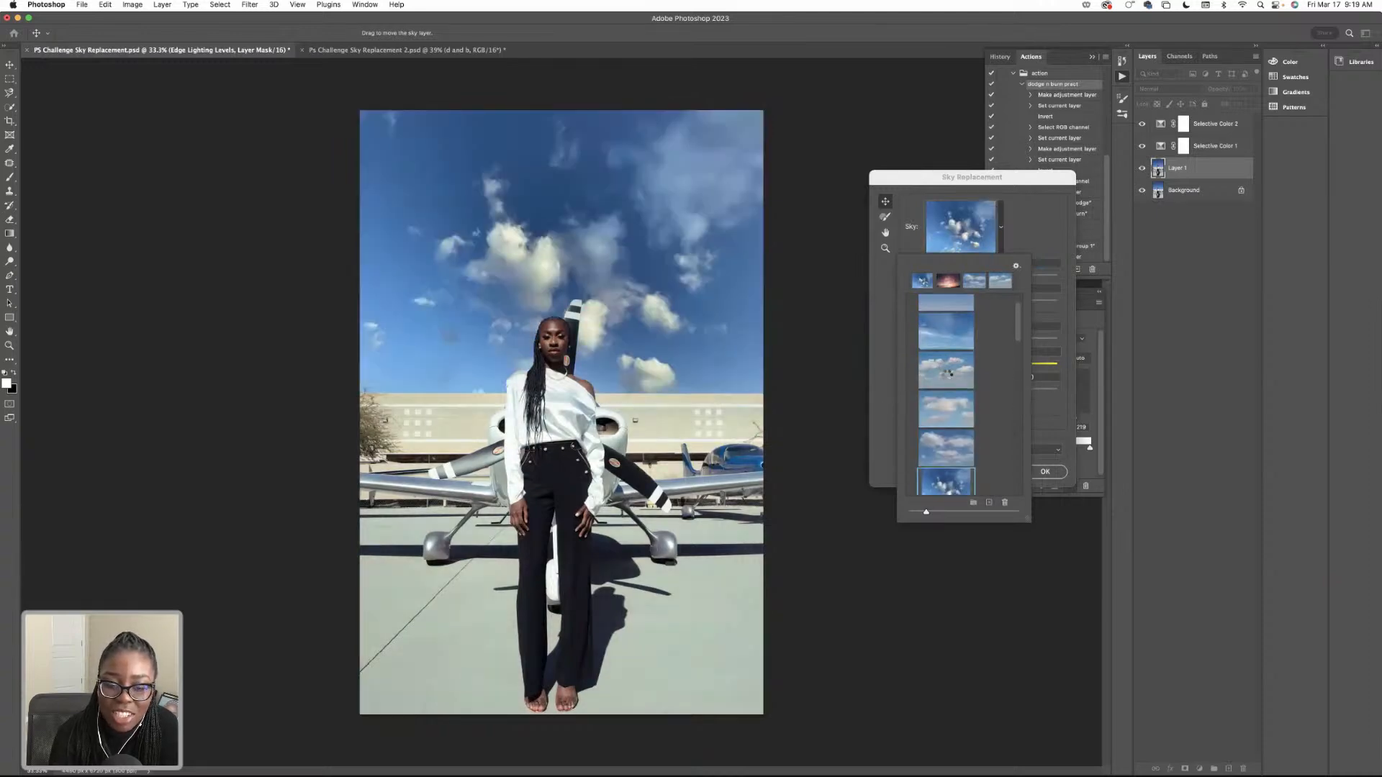
# Preview the puffy-cloud, wispy, heavy-cloud and soft-cloud presets from the Blue Skies group in turn.
pyautogui.click(947, 377)
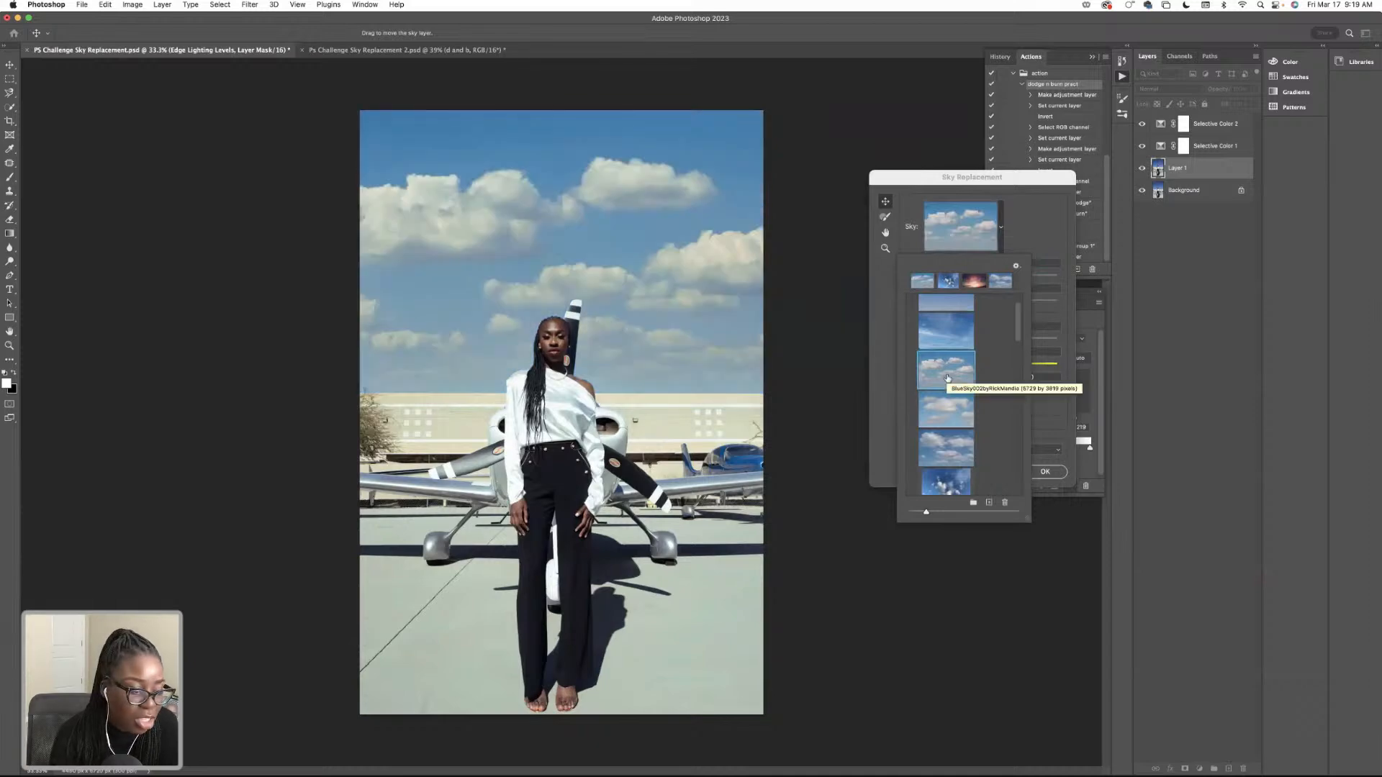
pyautogui.scroll(2, 947, 367)
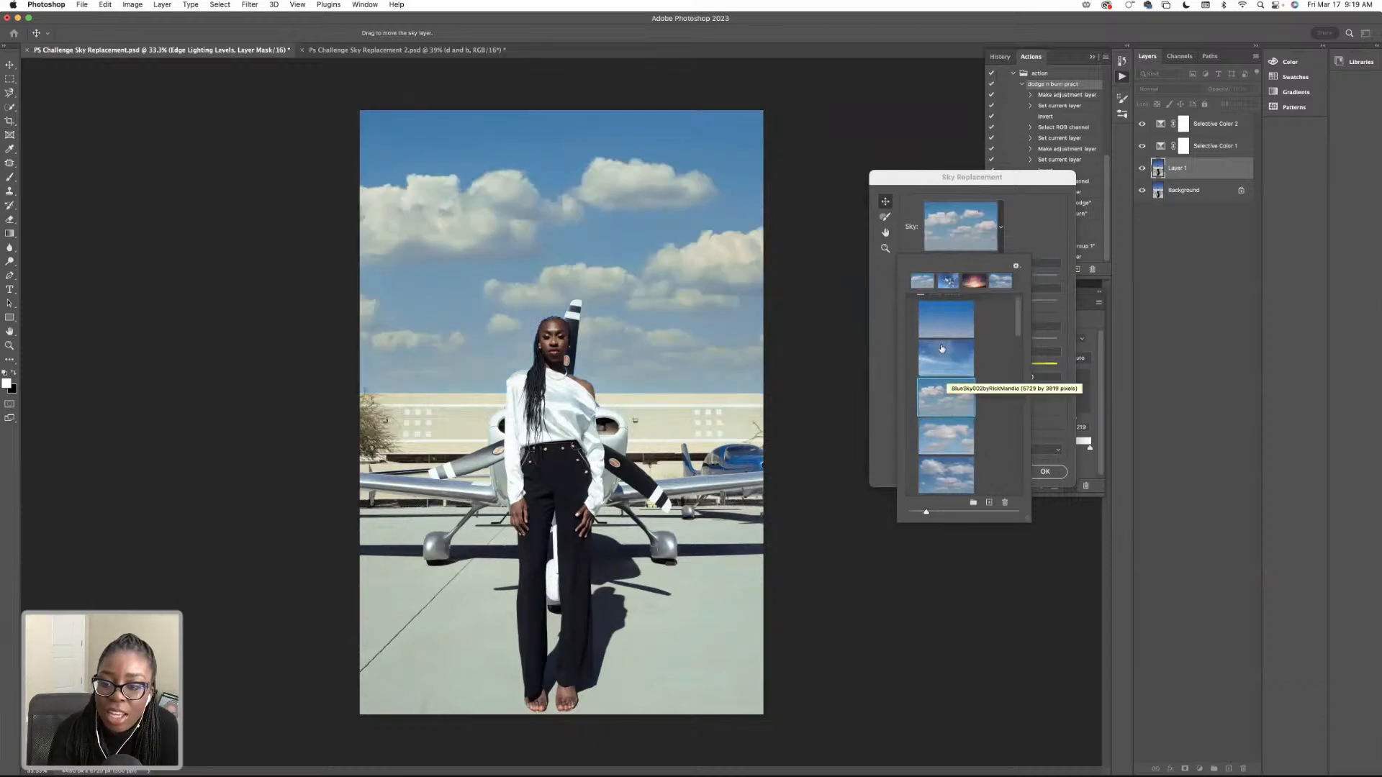
pyautogui.click(946, 354)
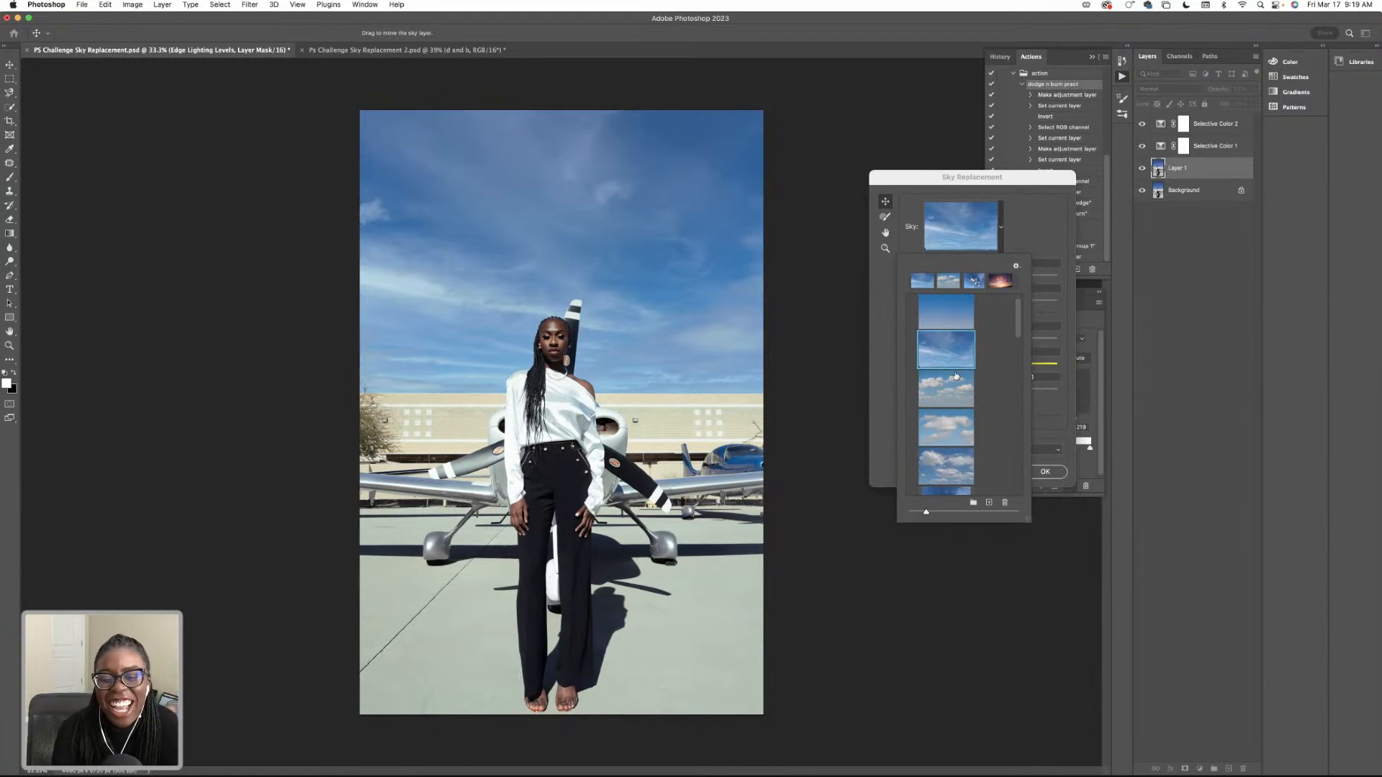
pyautogui.scroll(-2, 955, 377)
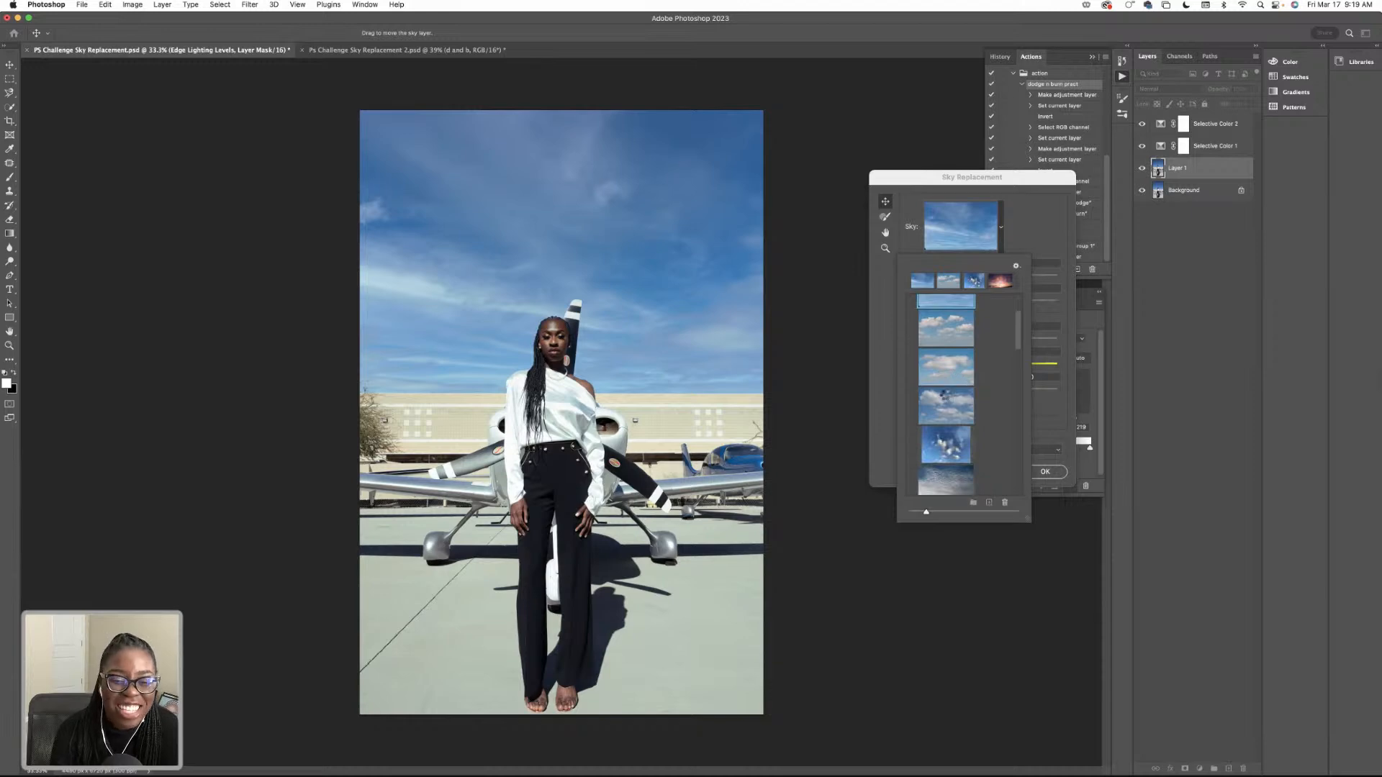
pyautogui.click(946, 398)
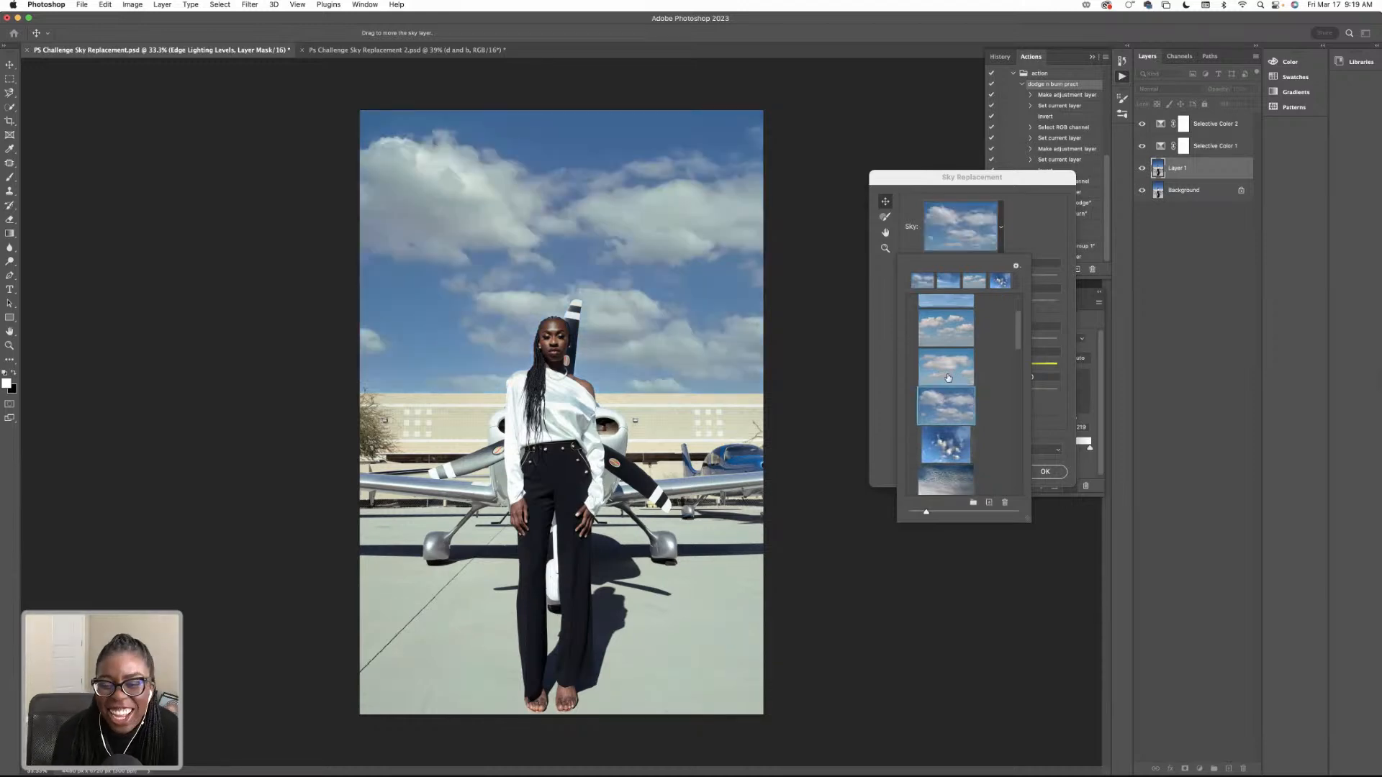
pyautogui.click(947, 377)
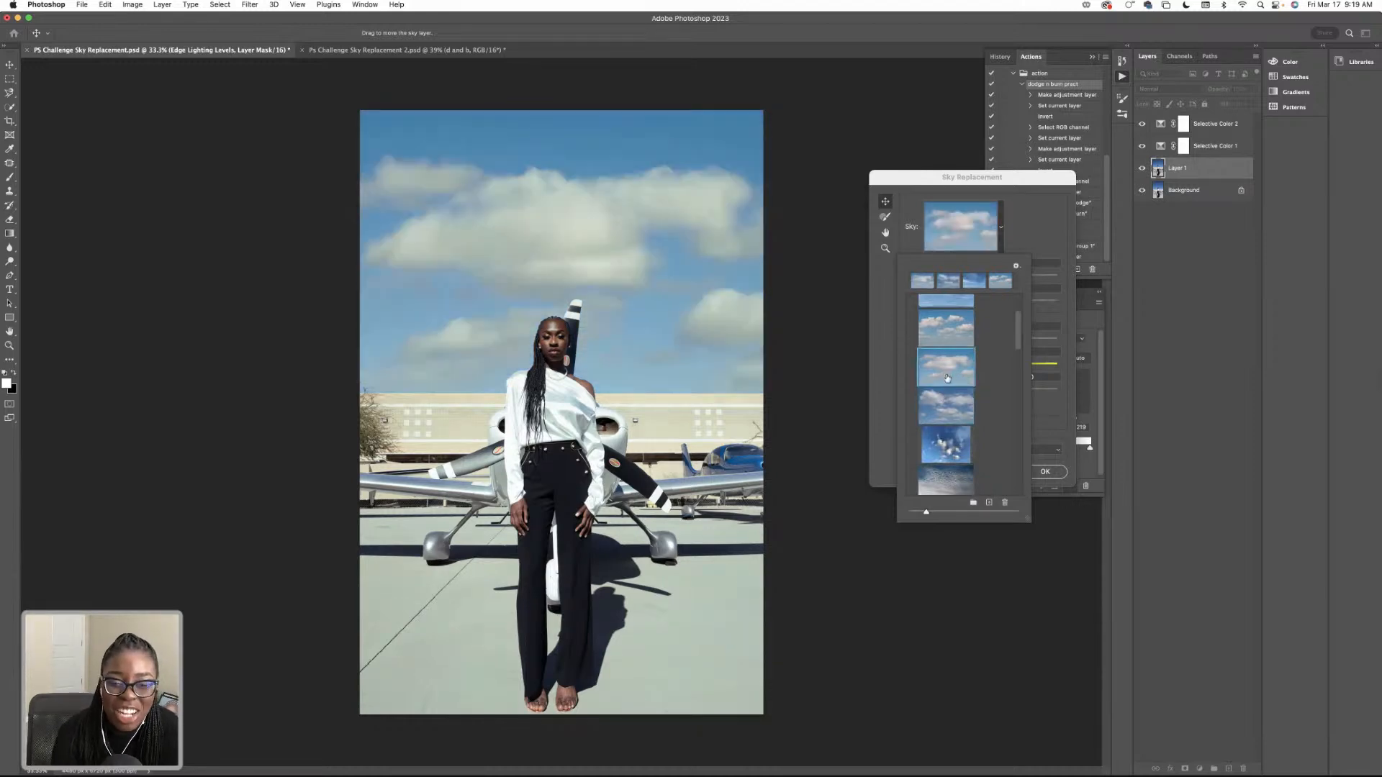
pyautogui.scroll(-1, 991, 330)
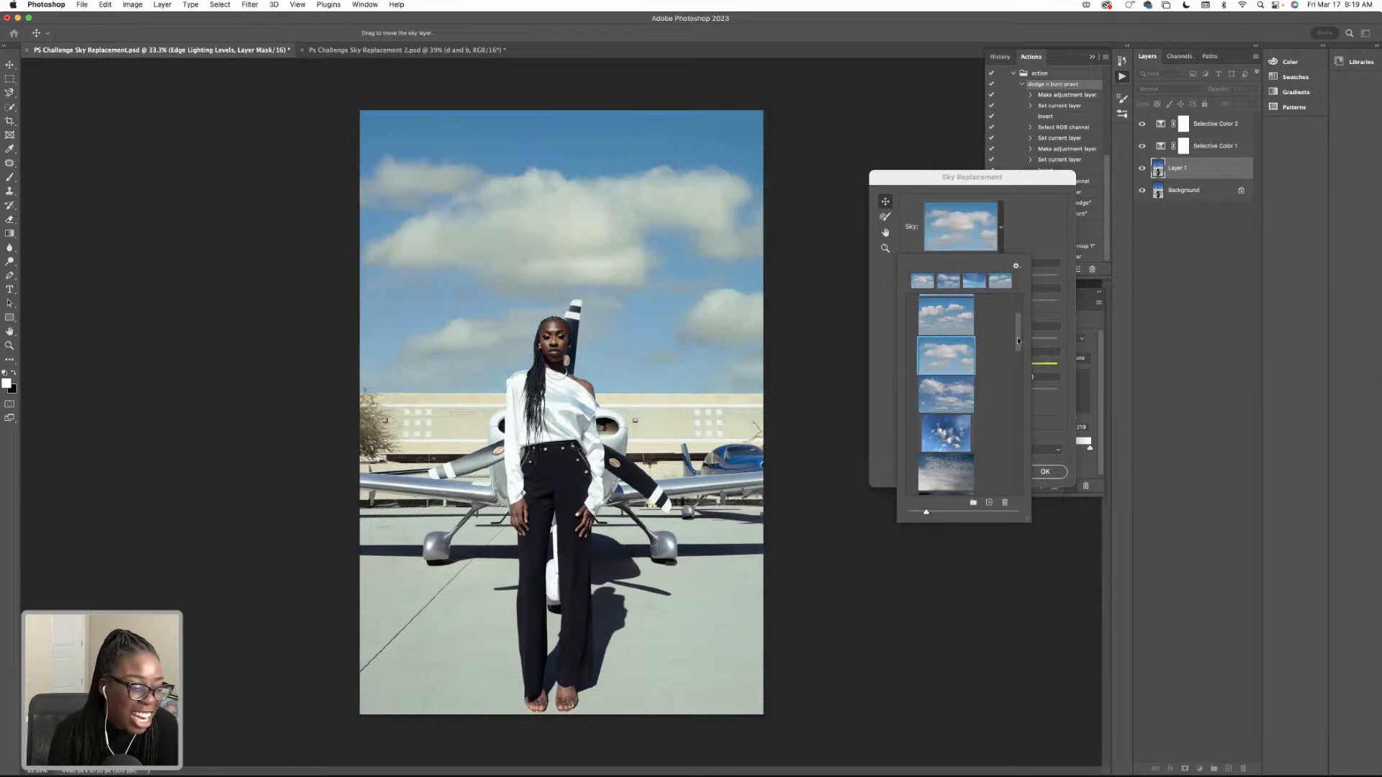
pyautogui.moveTo(1017, 341); pyautogui.dragTo(1017, 305)
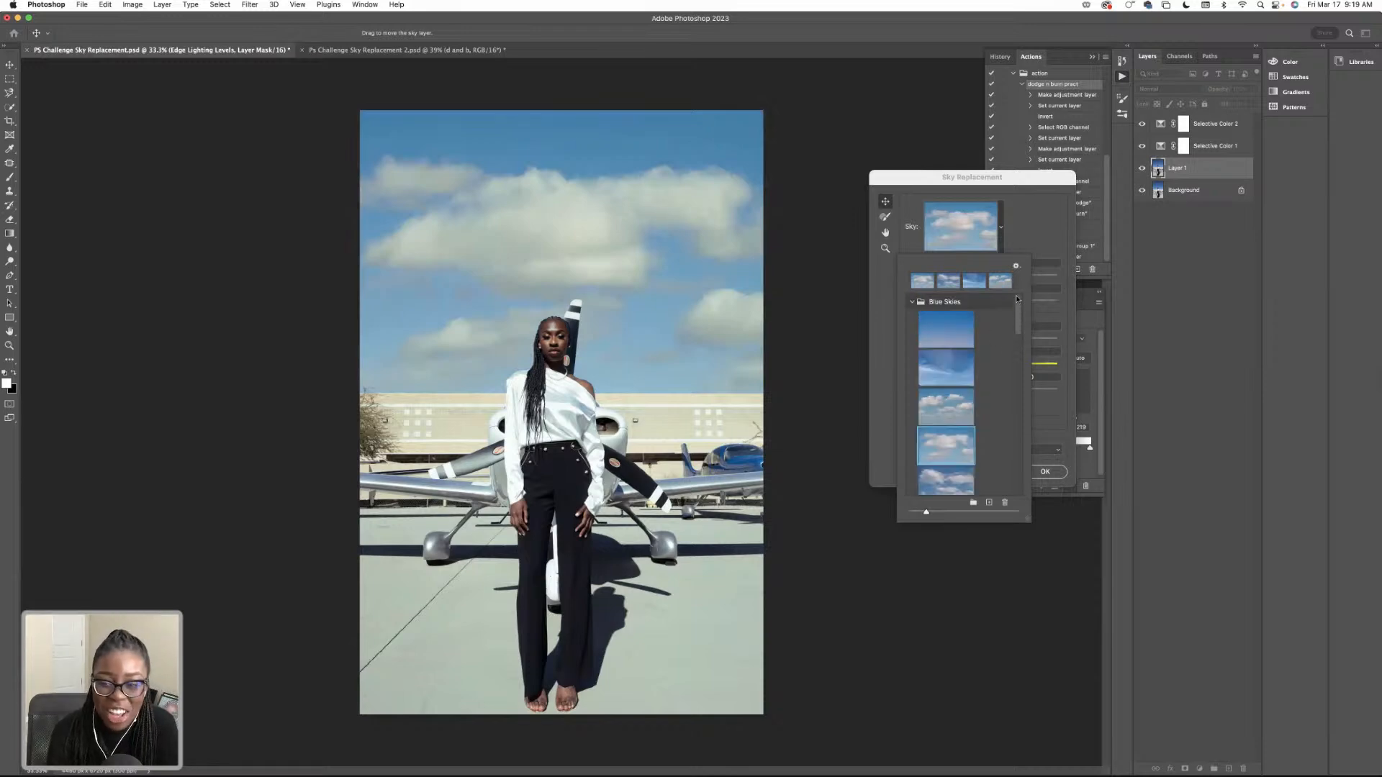
# Compare the wispy and puffy-cloud Blue Skies presets repeatedly, and try the soft-cloud and cloudless ones.
pyautogui.click(956, 402)
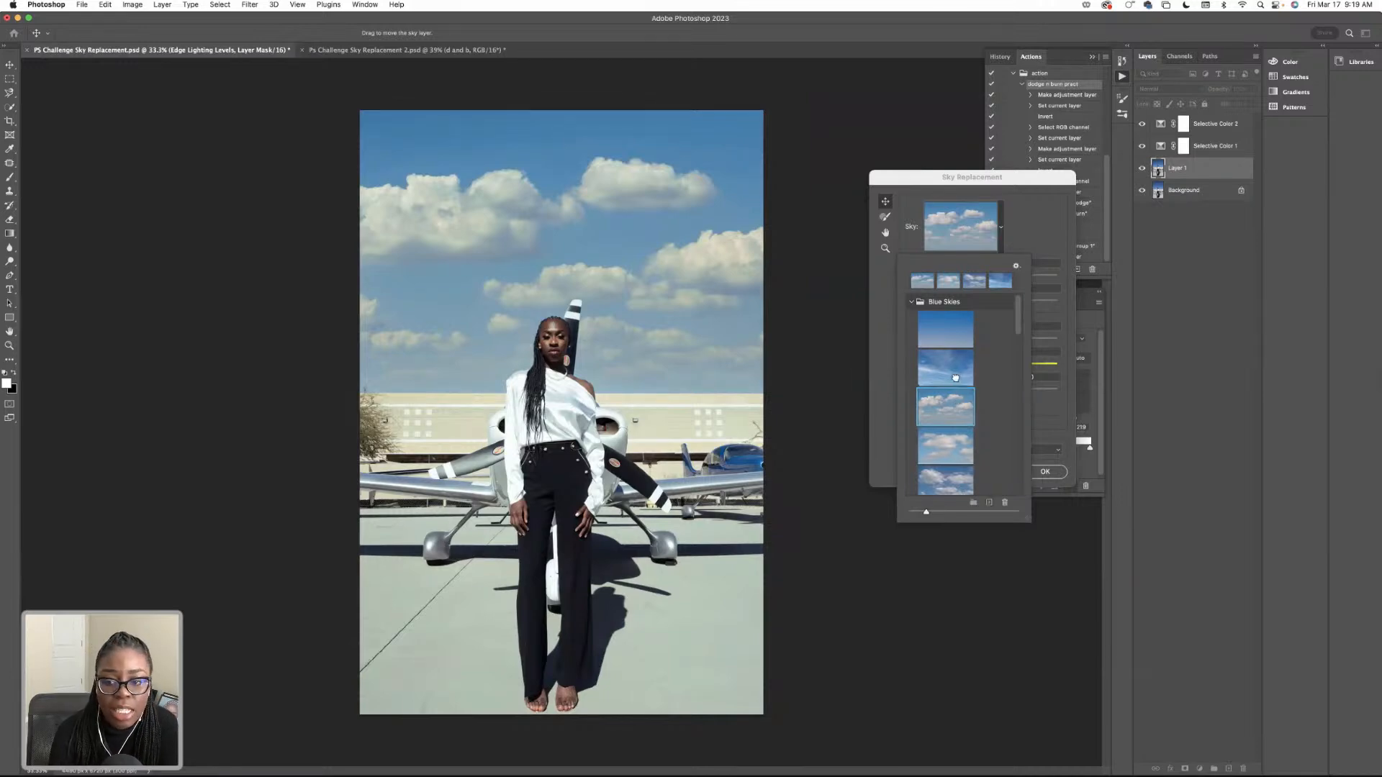
pyautogui.click(947, 369)
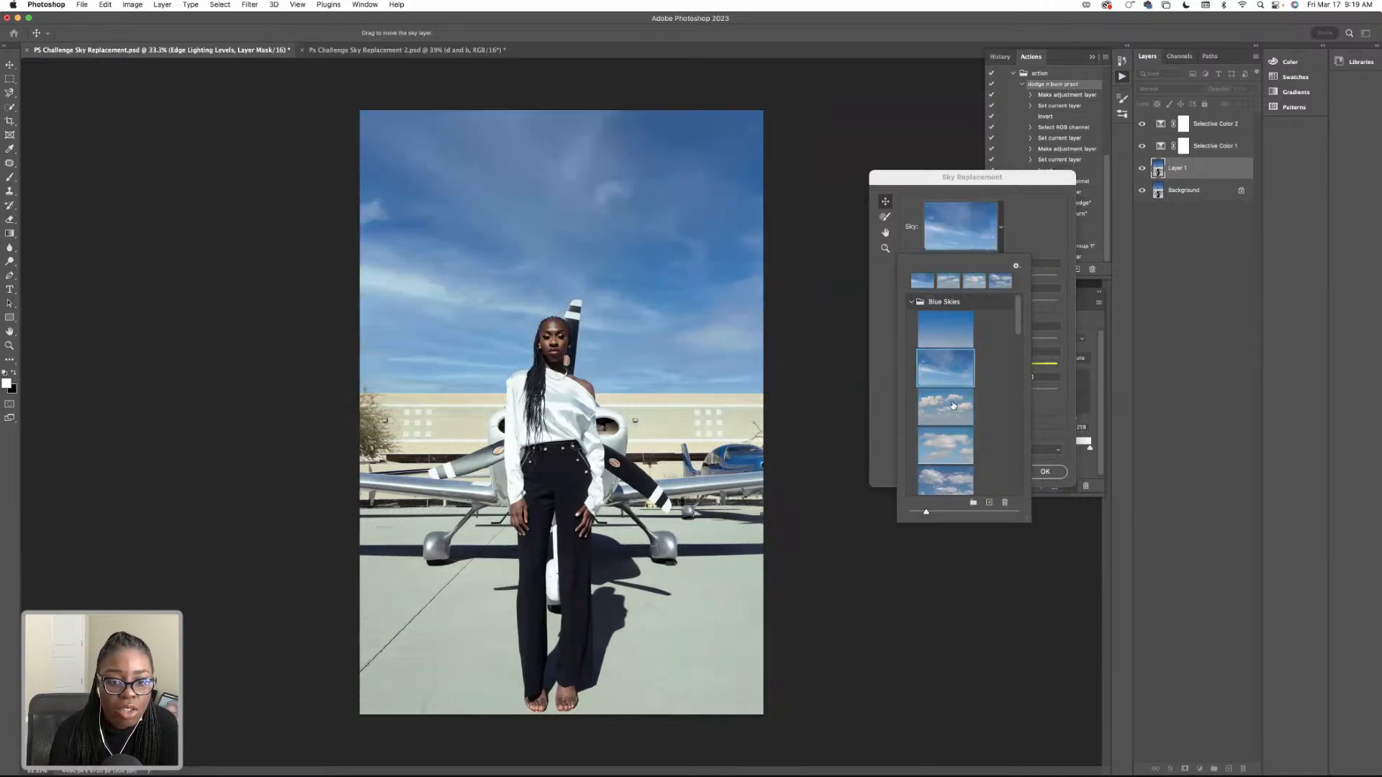
pyautogui.click(954, 403)
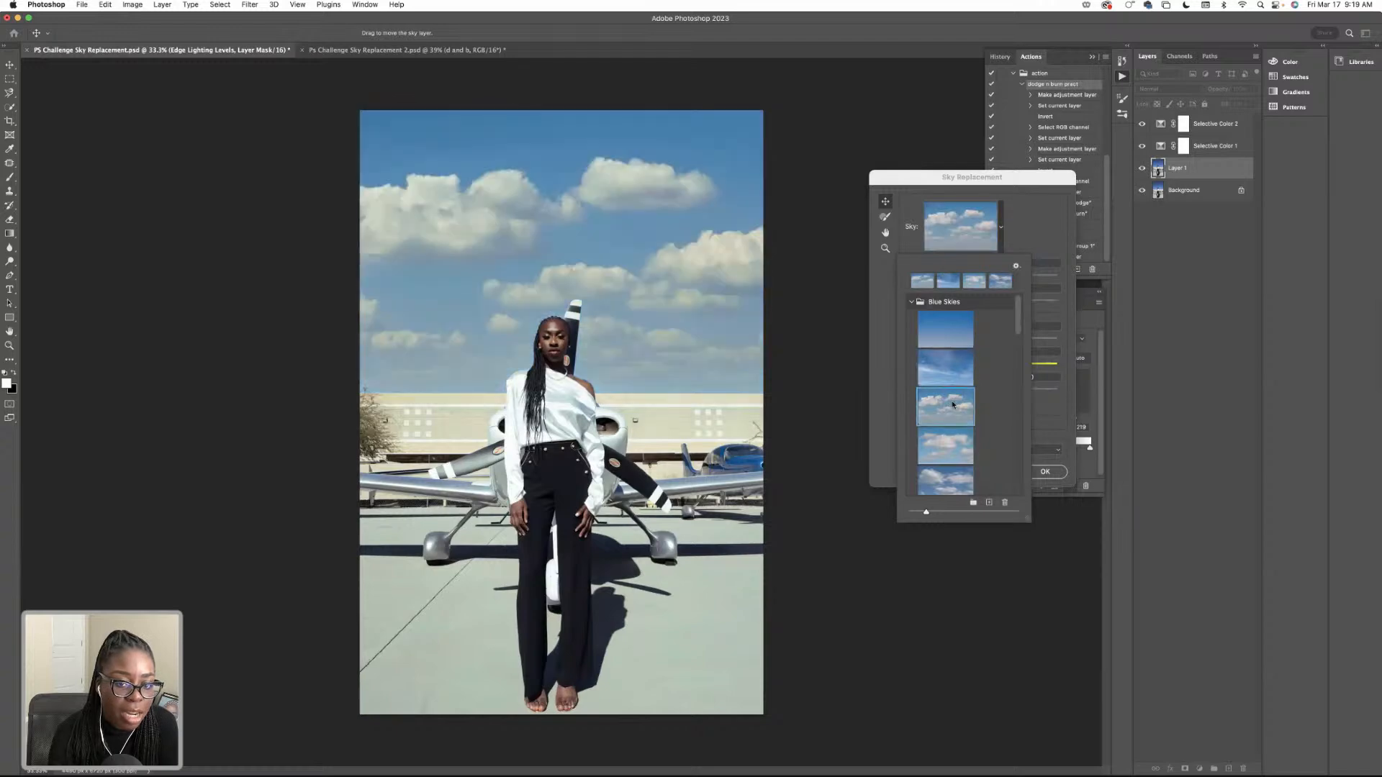
pyautogui.click(944, 365)
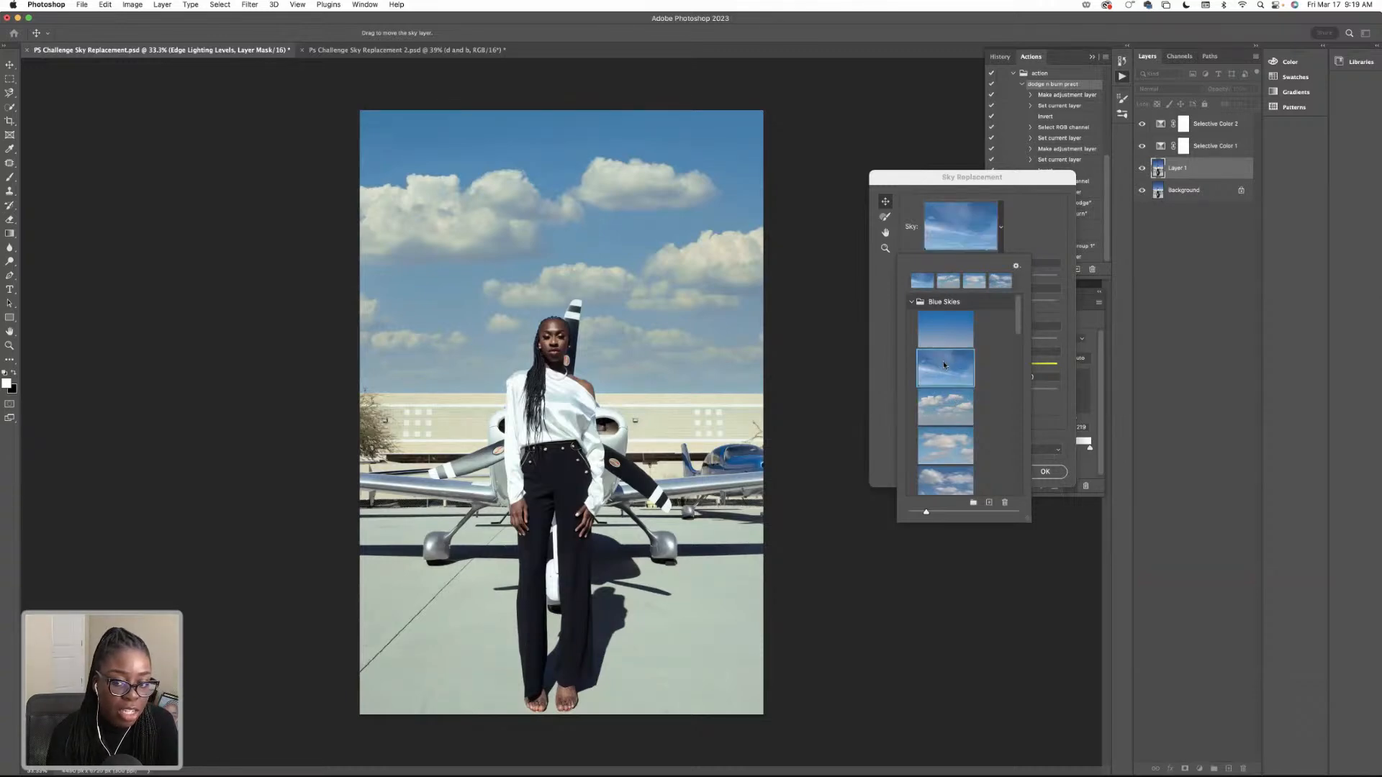
pyautogui.click(948, 413)
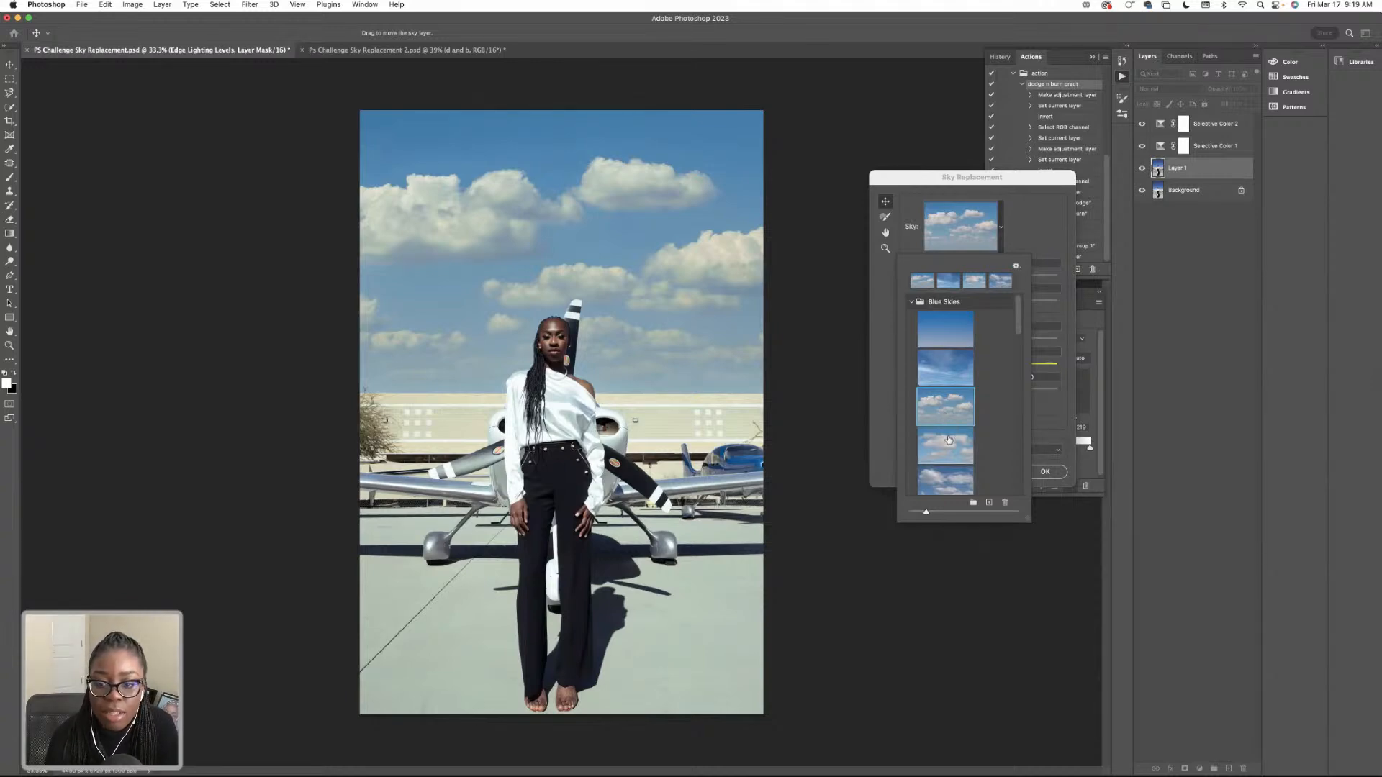
pyautogui.click(948, 437)
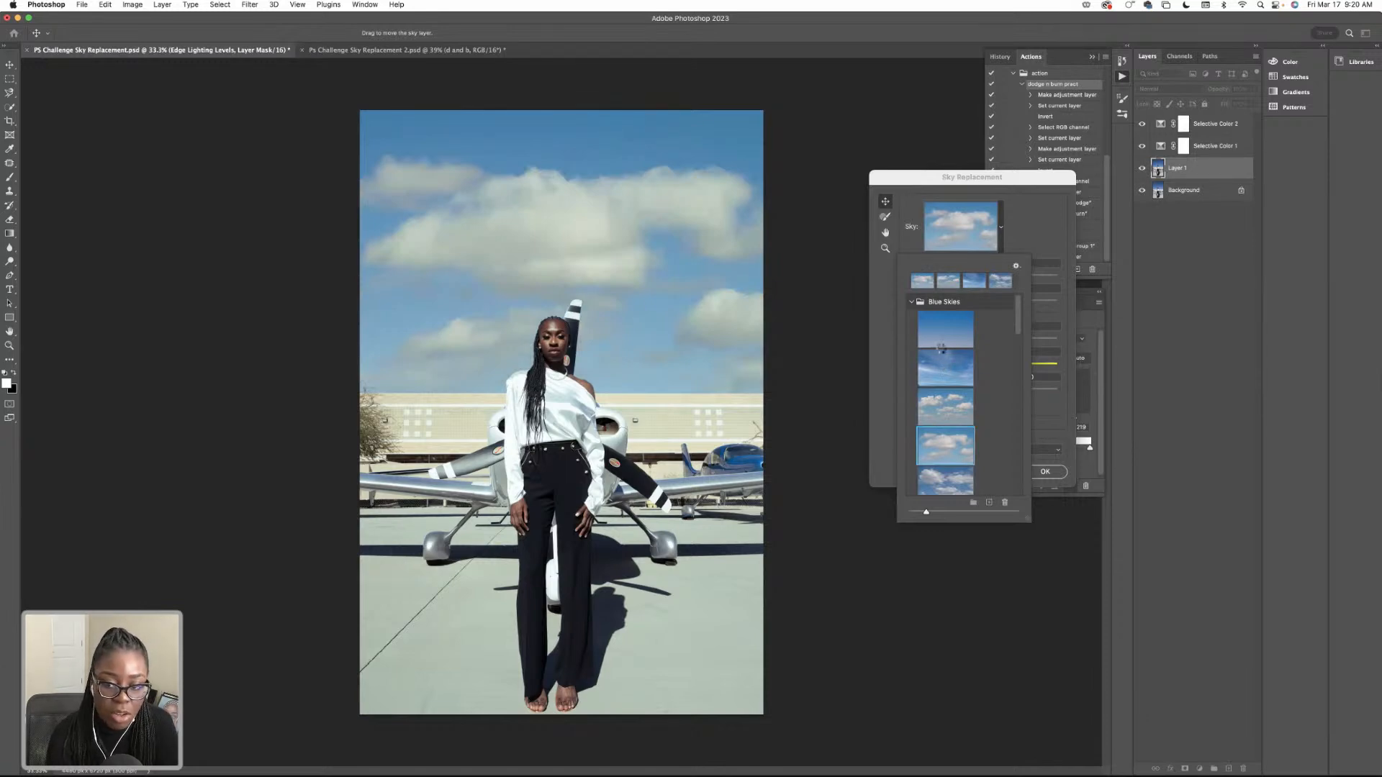
pyautogui.click(938, 360)
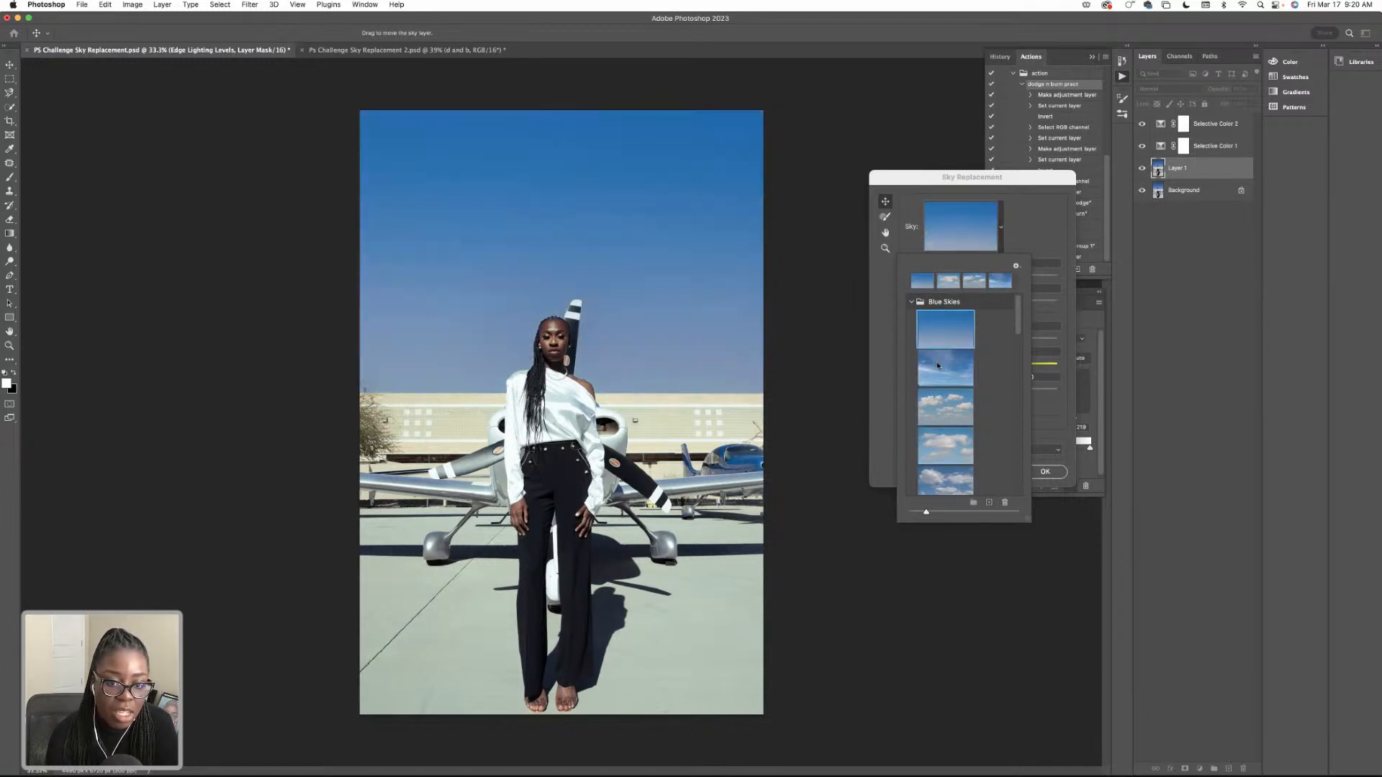
# Choose the third Blue Skies preset with scattered puffy clouds, and set the sky's Brightness to 18 and Temperature to -61.
pyautogui.click(942, 401)
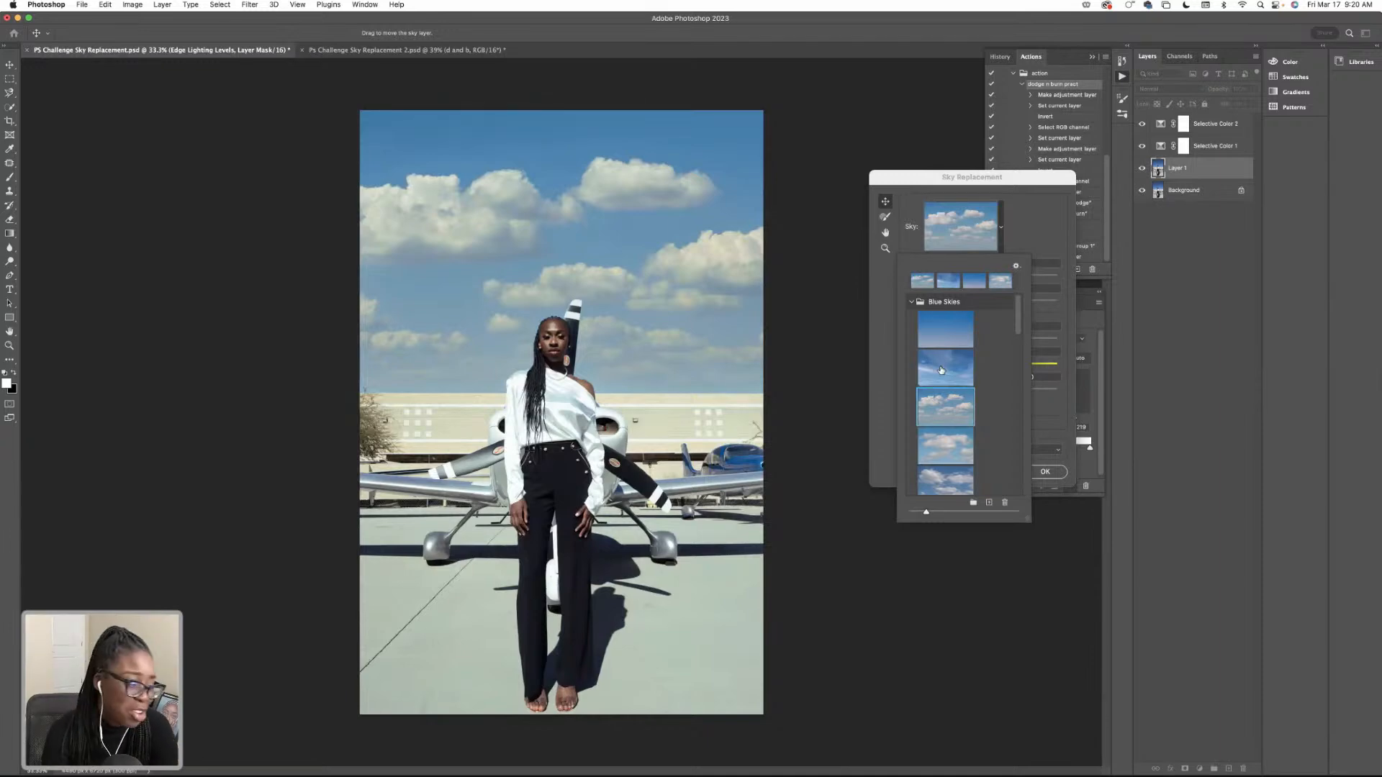
pyautogui.click(1029, 226)
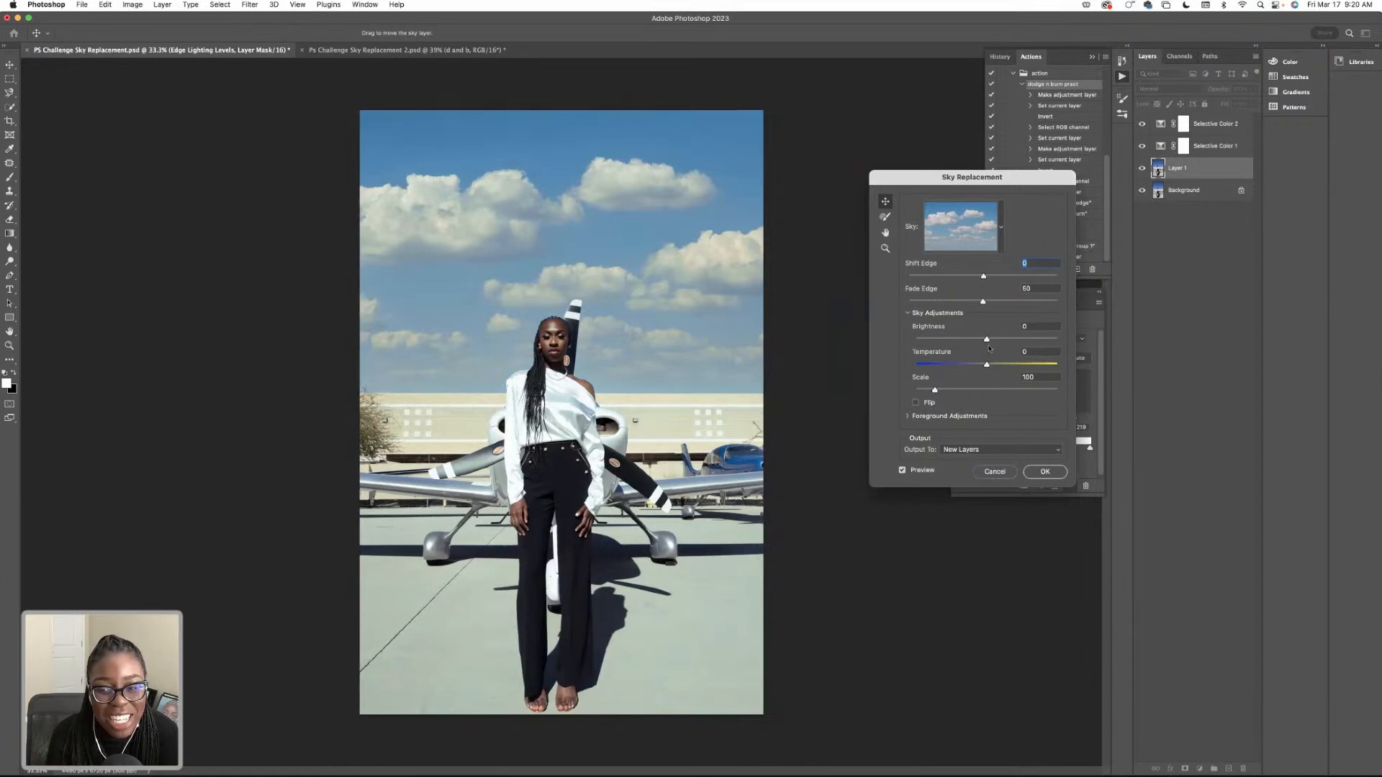
pyautogui.moveTo(986, 339); pyautogui.dragTo(999, 340)
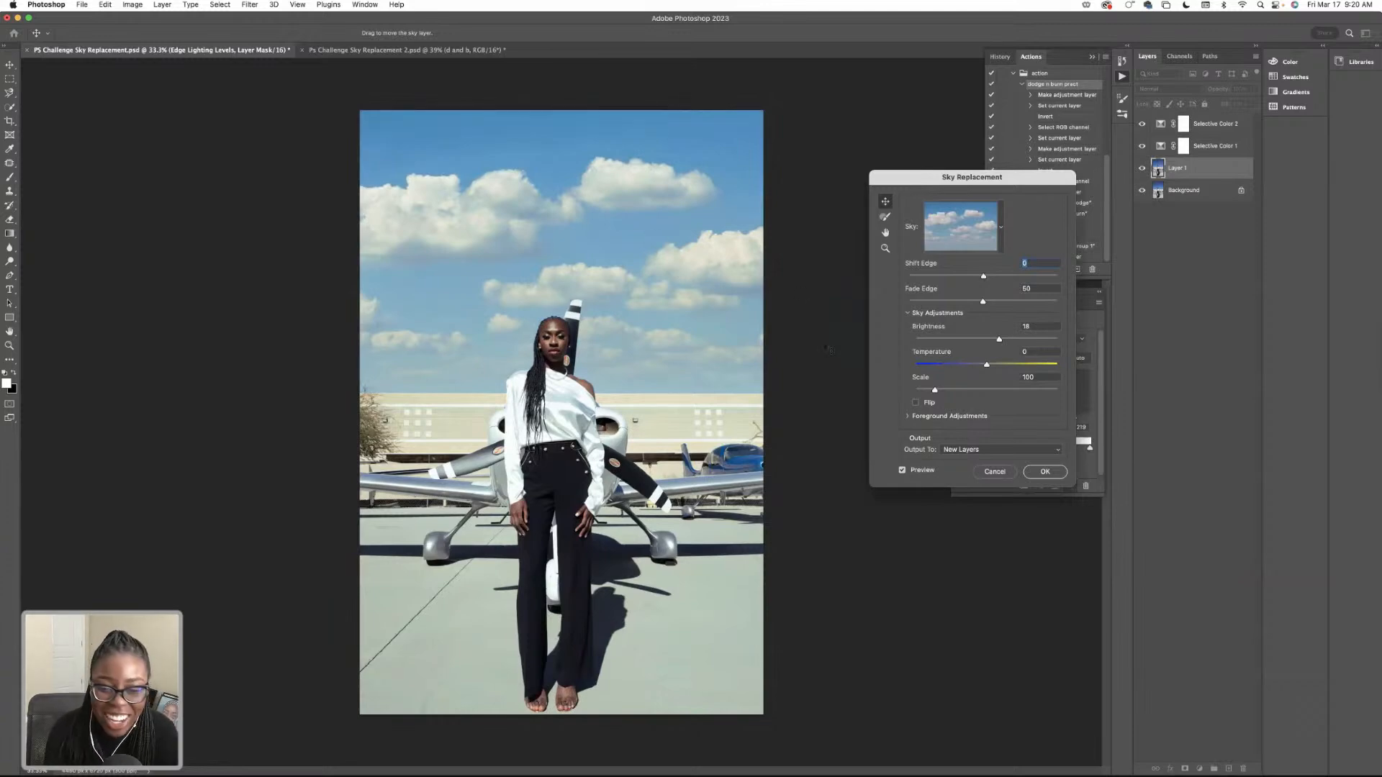
pyautogui.moveTo(985, 364); pyautogui.dragTo(940, 369)
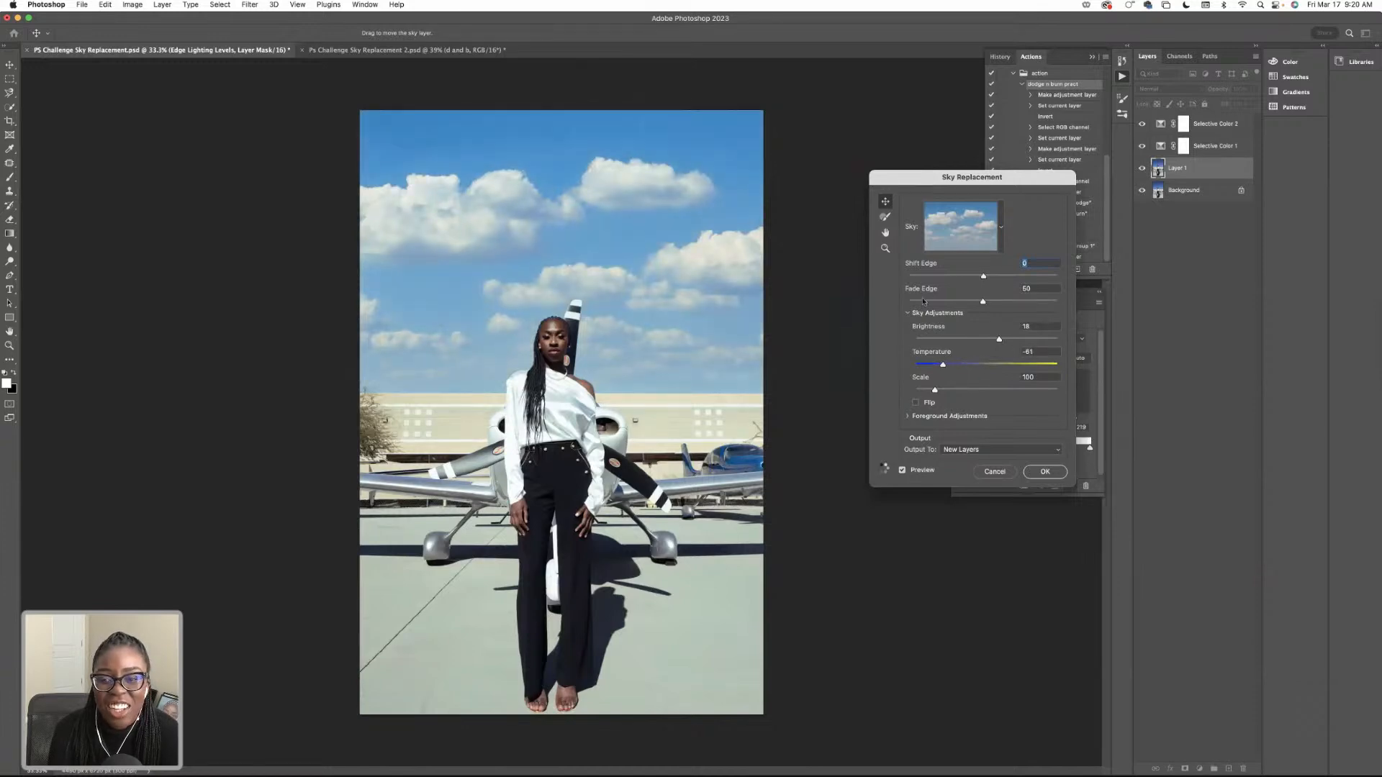
# Shift the replacement sky's position, set its Scale to 154 and Temperature to -70, and apply it as new layers.
pyautogui.moveTo(533, 225); pyautogui.dragTo(479, 225)
pyautogui.moveTo(943, 394); pyautogui.dragTo(958, 392)
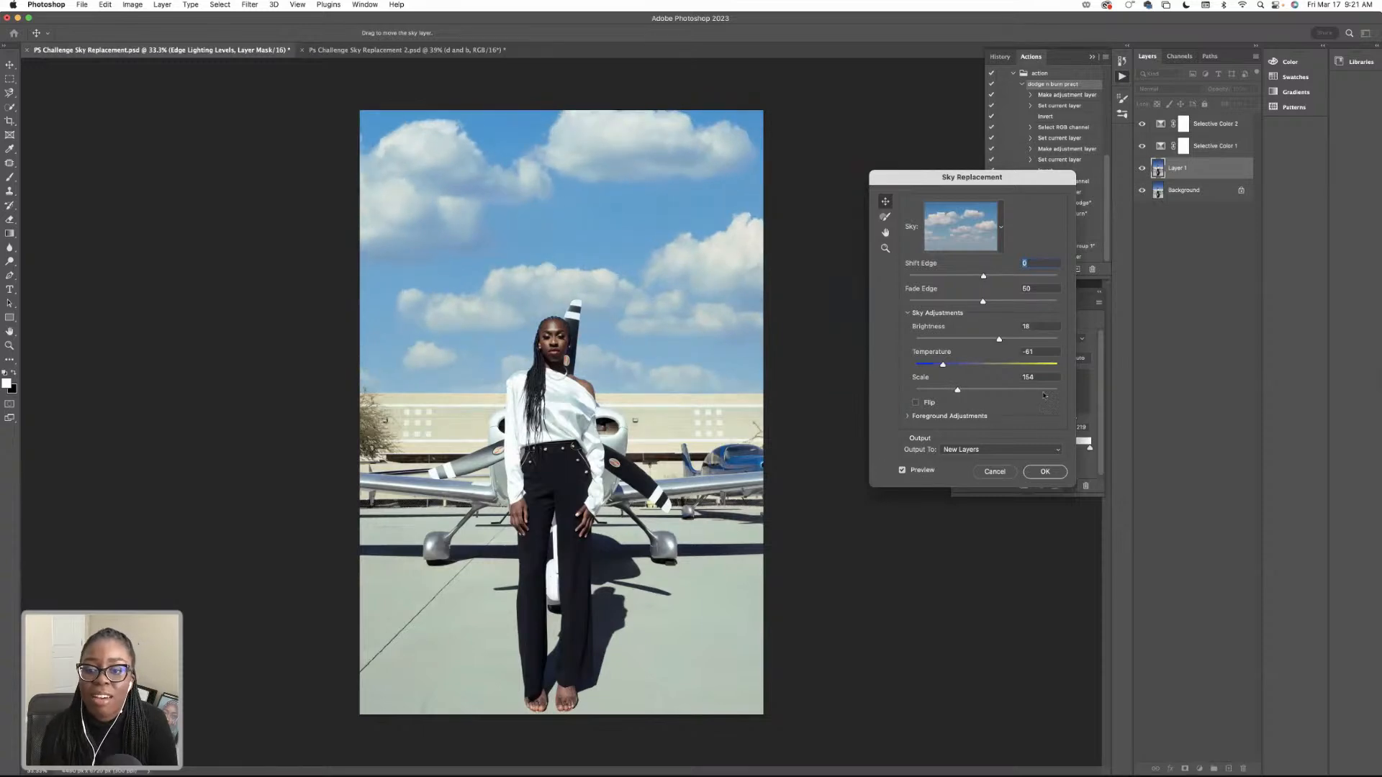
pyautogui.moveTo(939, 368); pyautogui.dragTo(937, 367)
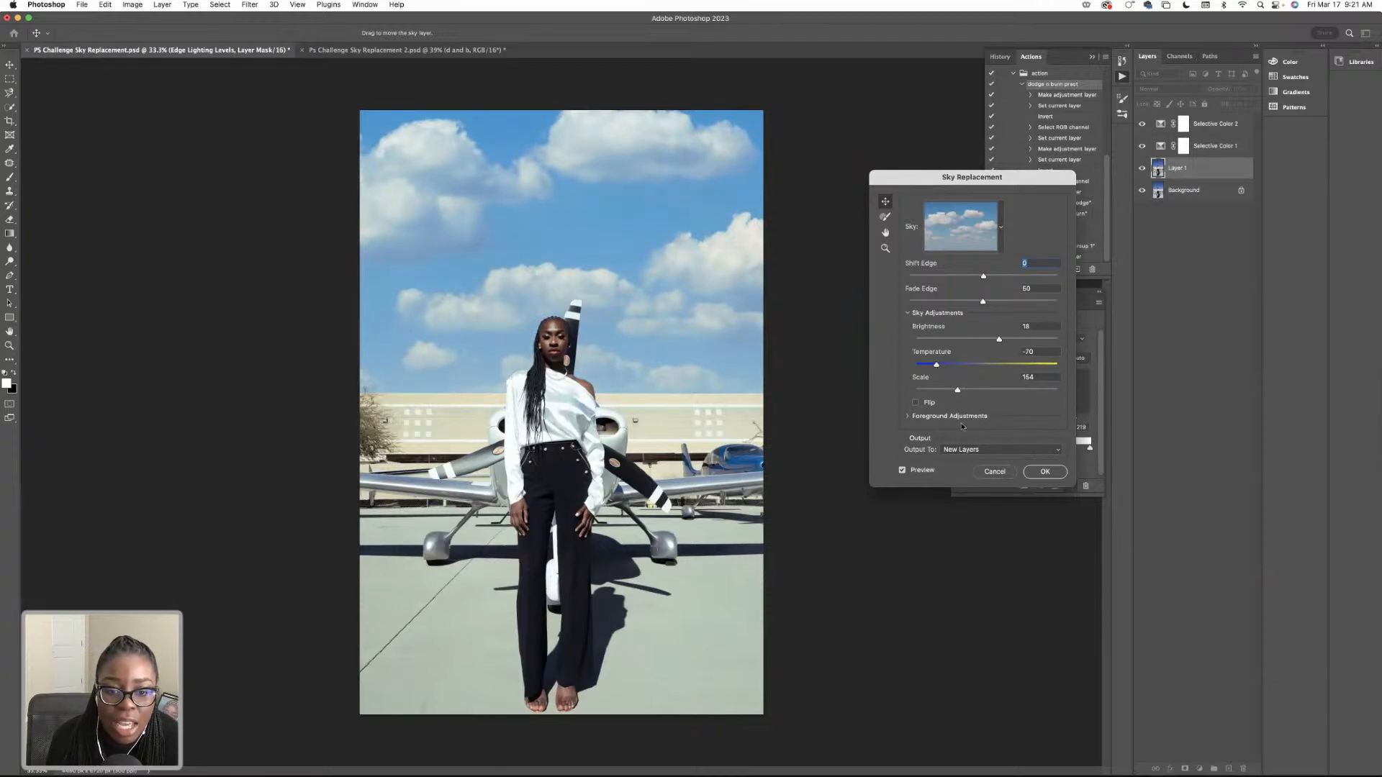
pyautogui.click(1045, 472)
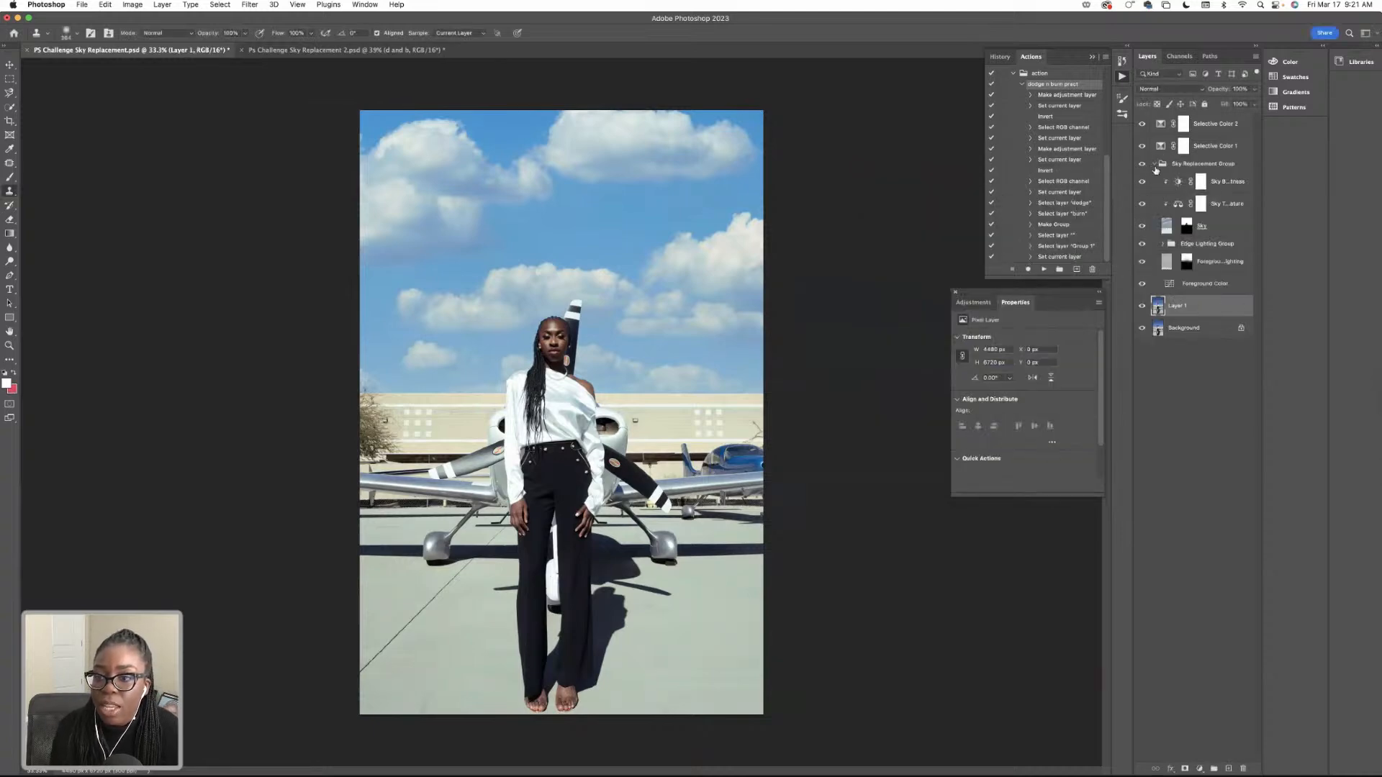
# Collapse the Sky Replacement Group and compare the photo with and without the new sky.
pyautogui.click(1154, 165)
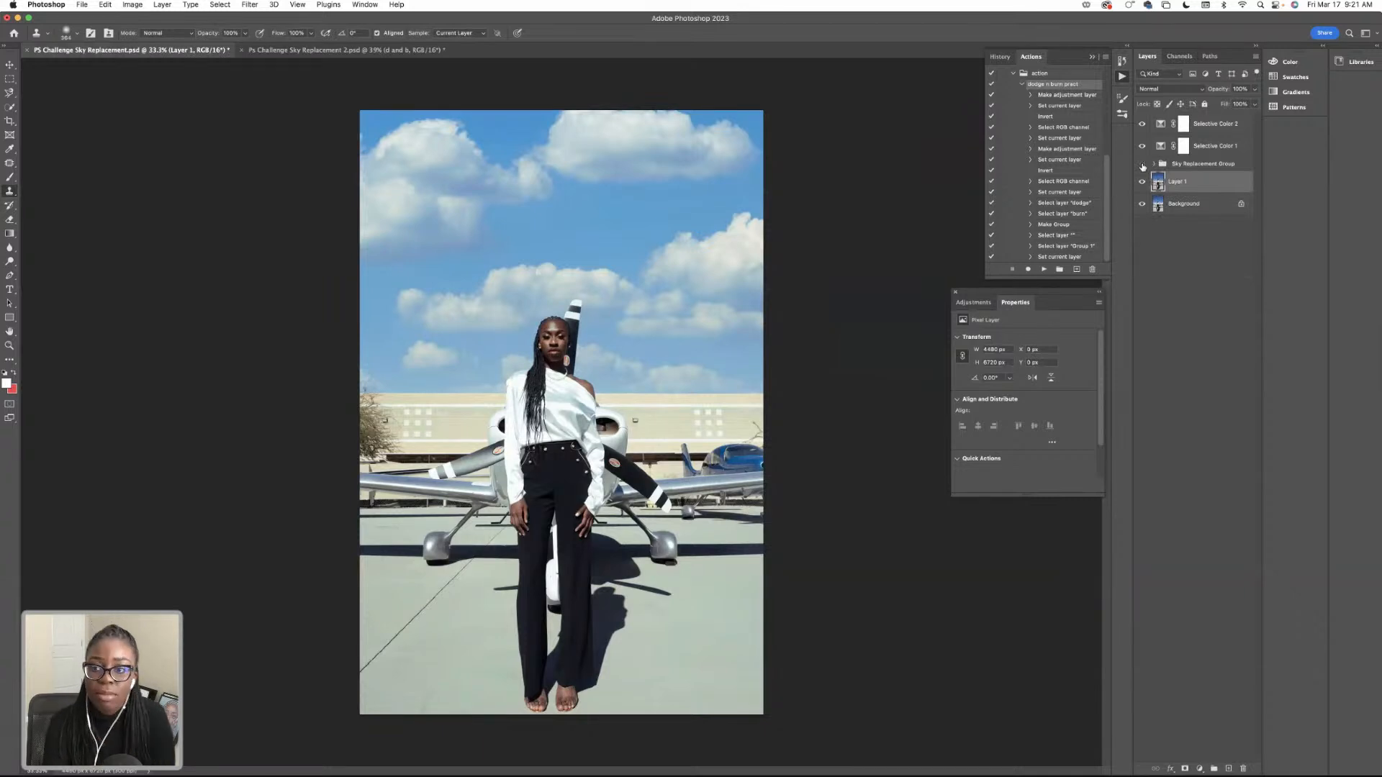
pyautogui.click(1142, 165)
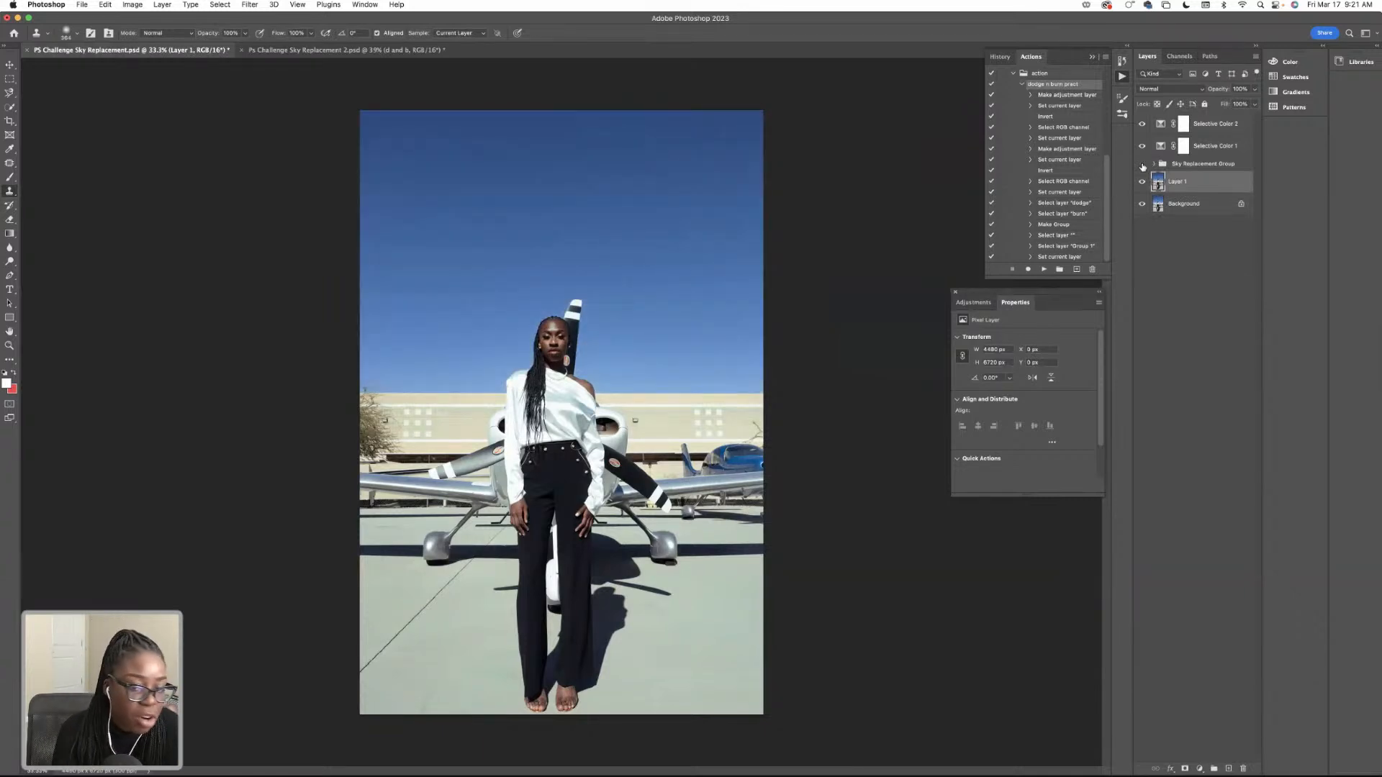
pyautogui.click(1142, 165)
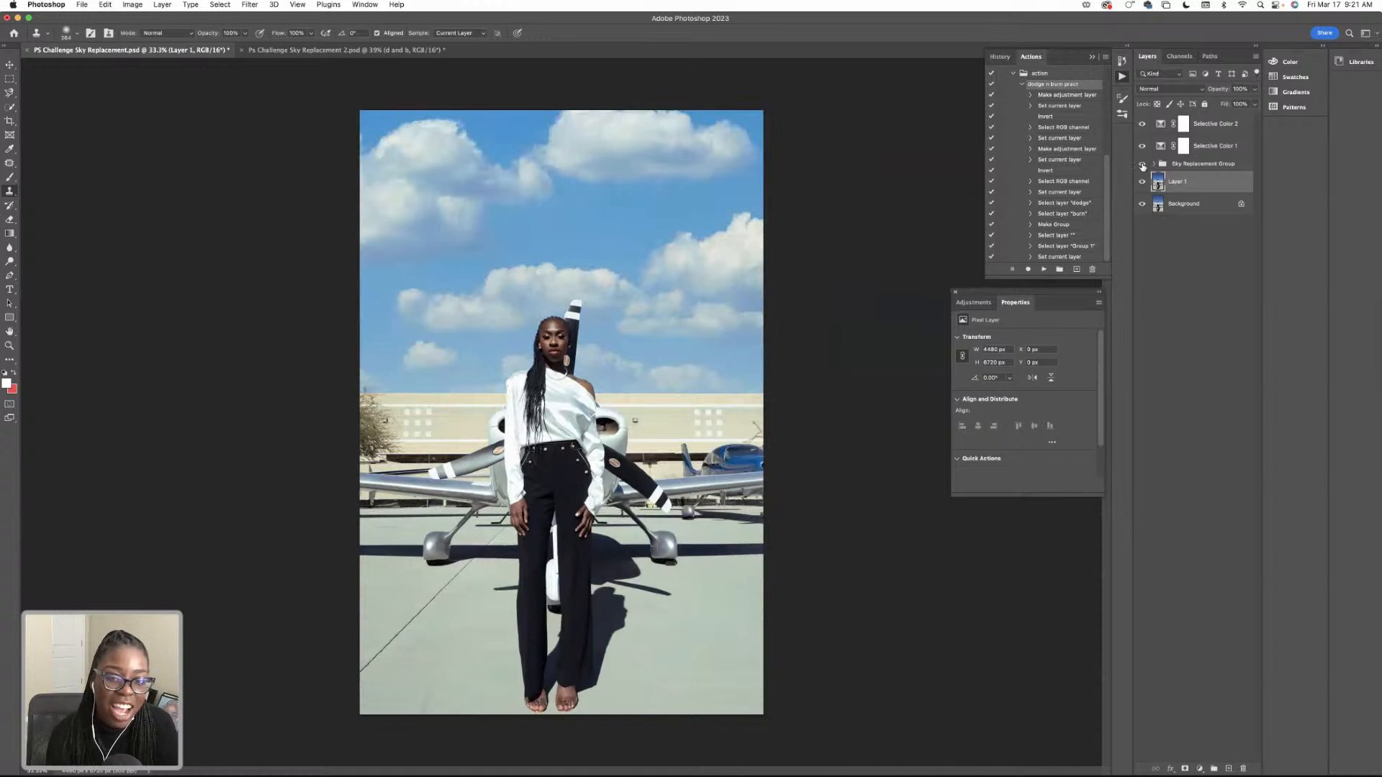
pyautogui.click(1142, 165)
pyautogui.click(1142, 165)
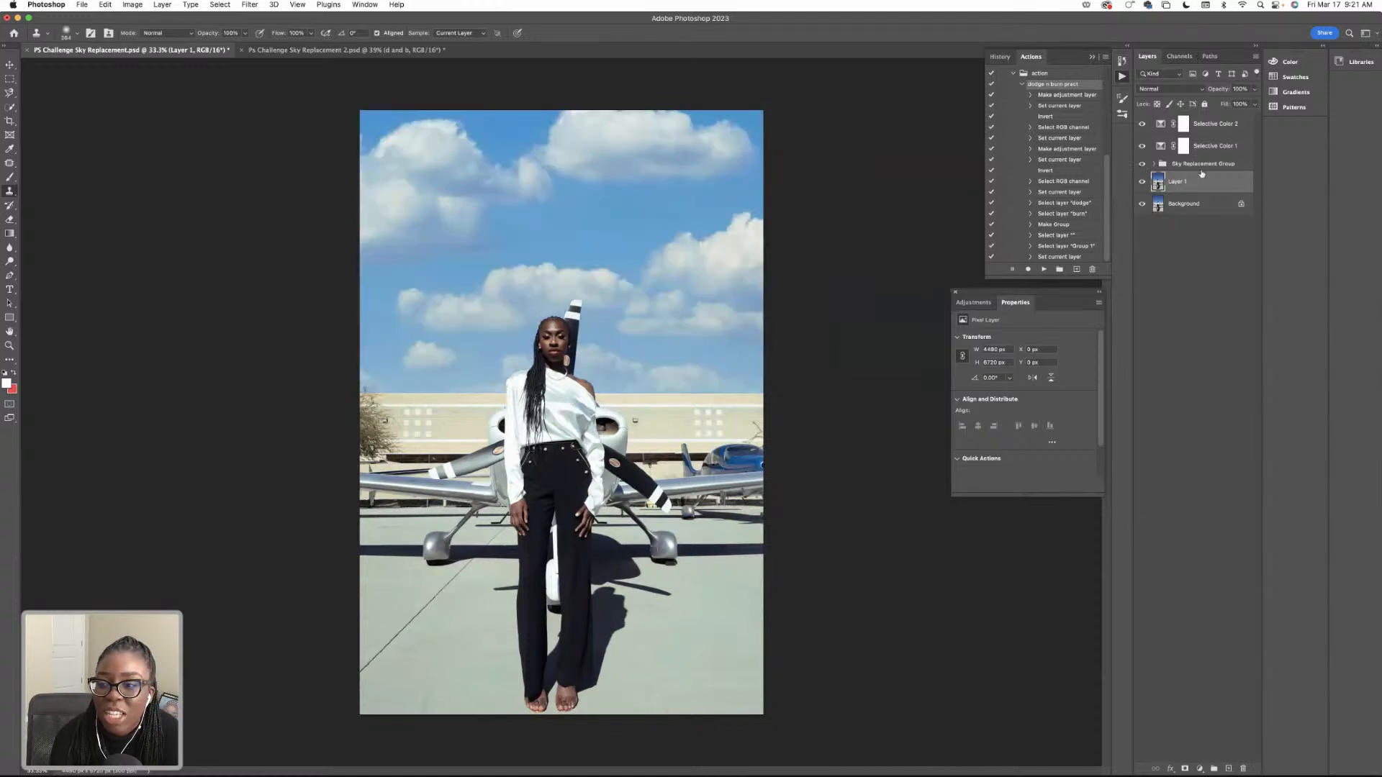
# Add a Selective Color layer on top and set its Cyans to Cyan +16, Magenta -18, Yellow +23 and Black +33.
pyautogui.click(1183, 125)
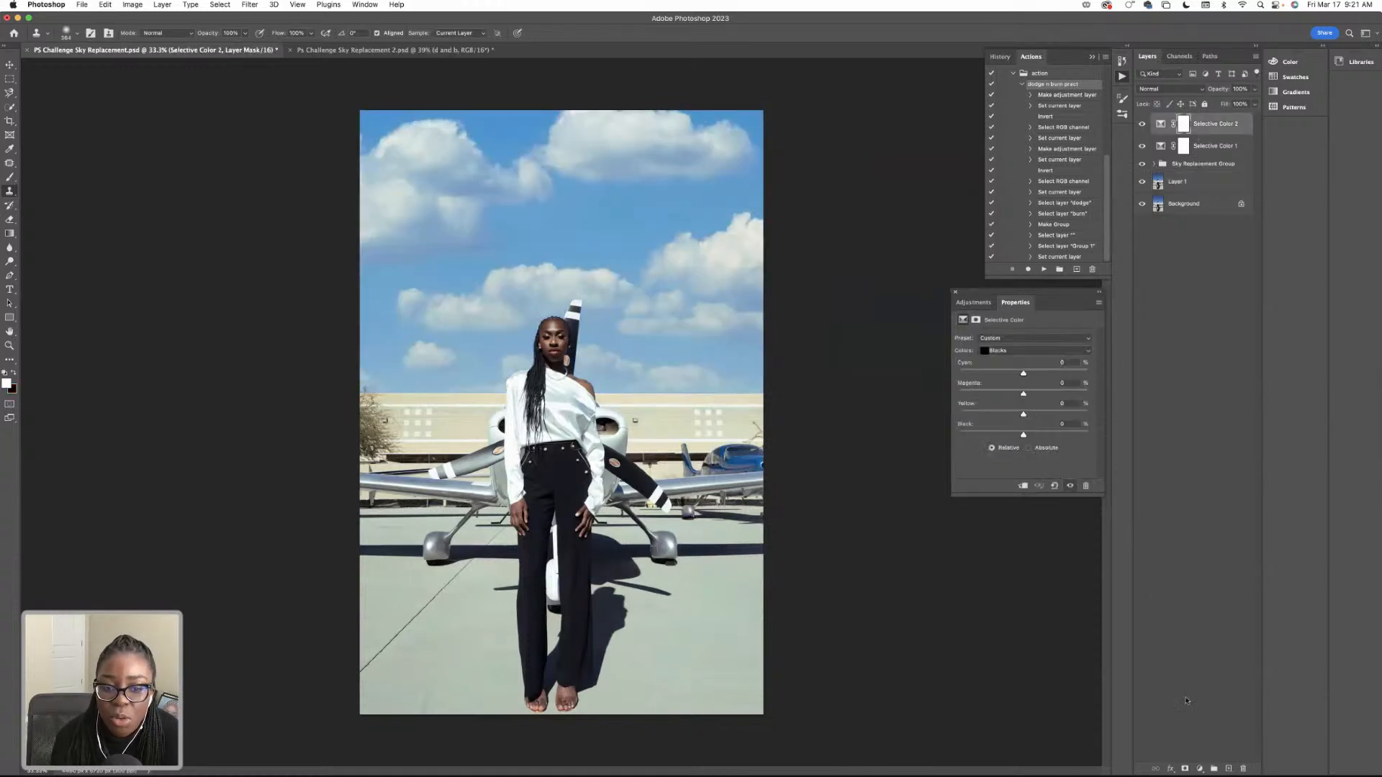
pyautogui.click(1198, 769)
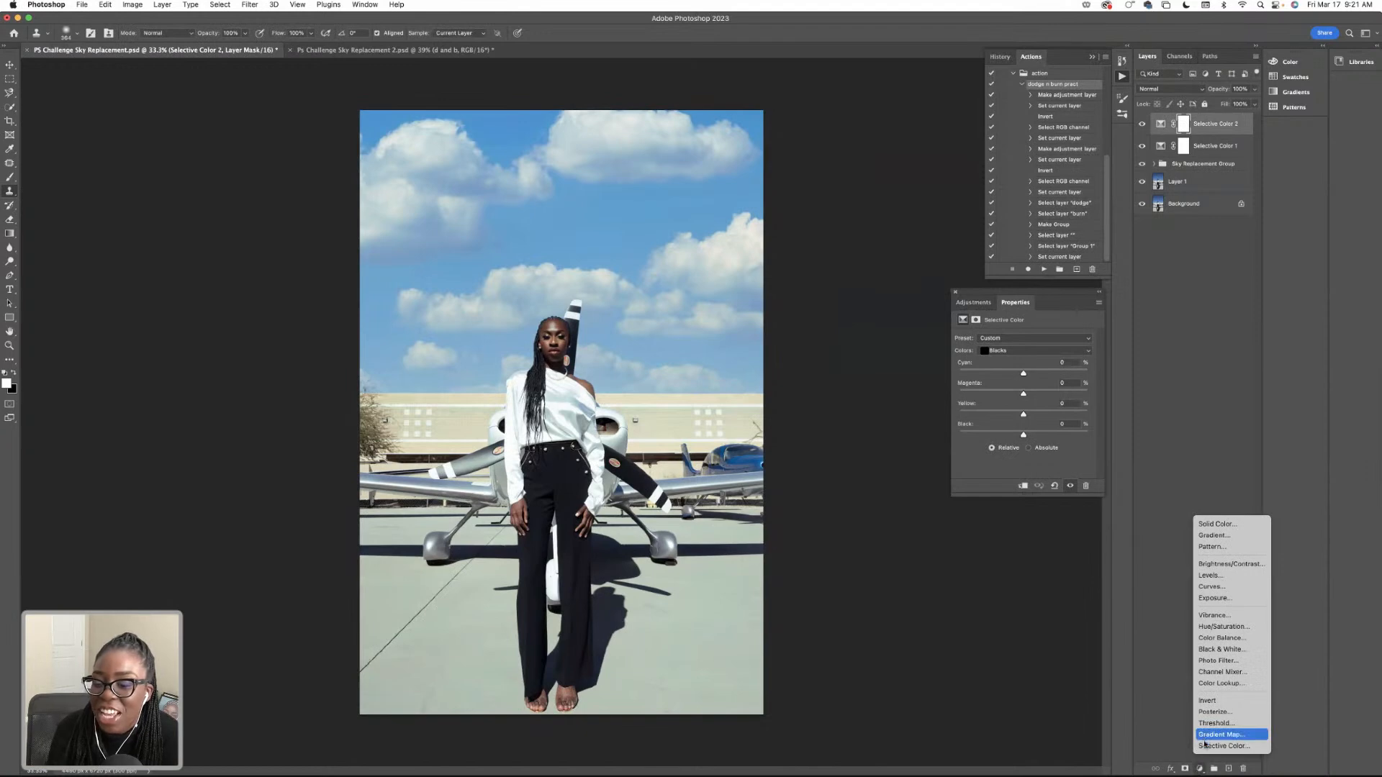
pyautogui.click(1209, 750)
pyautogui.click(1014, 352)
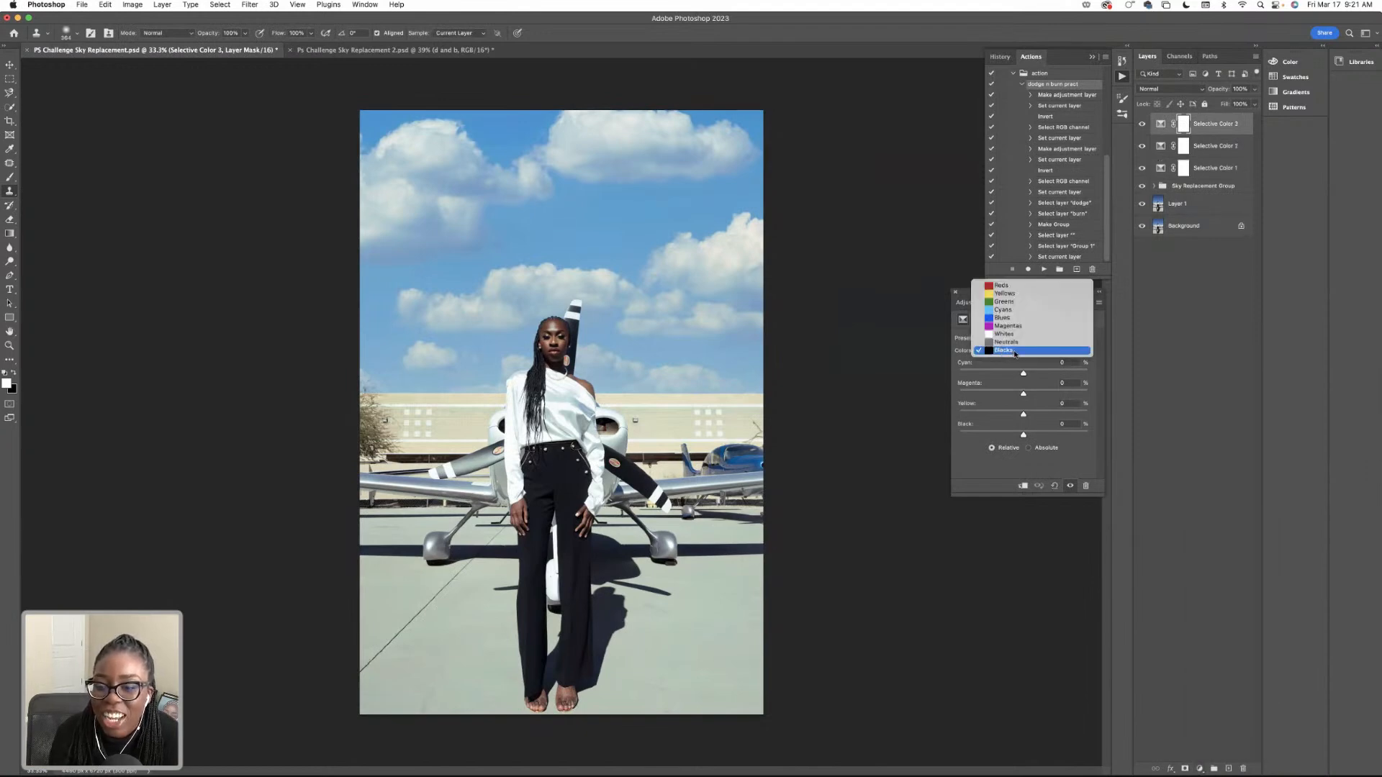
pyautogui.click(1013, 318)
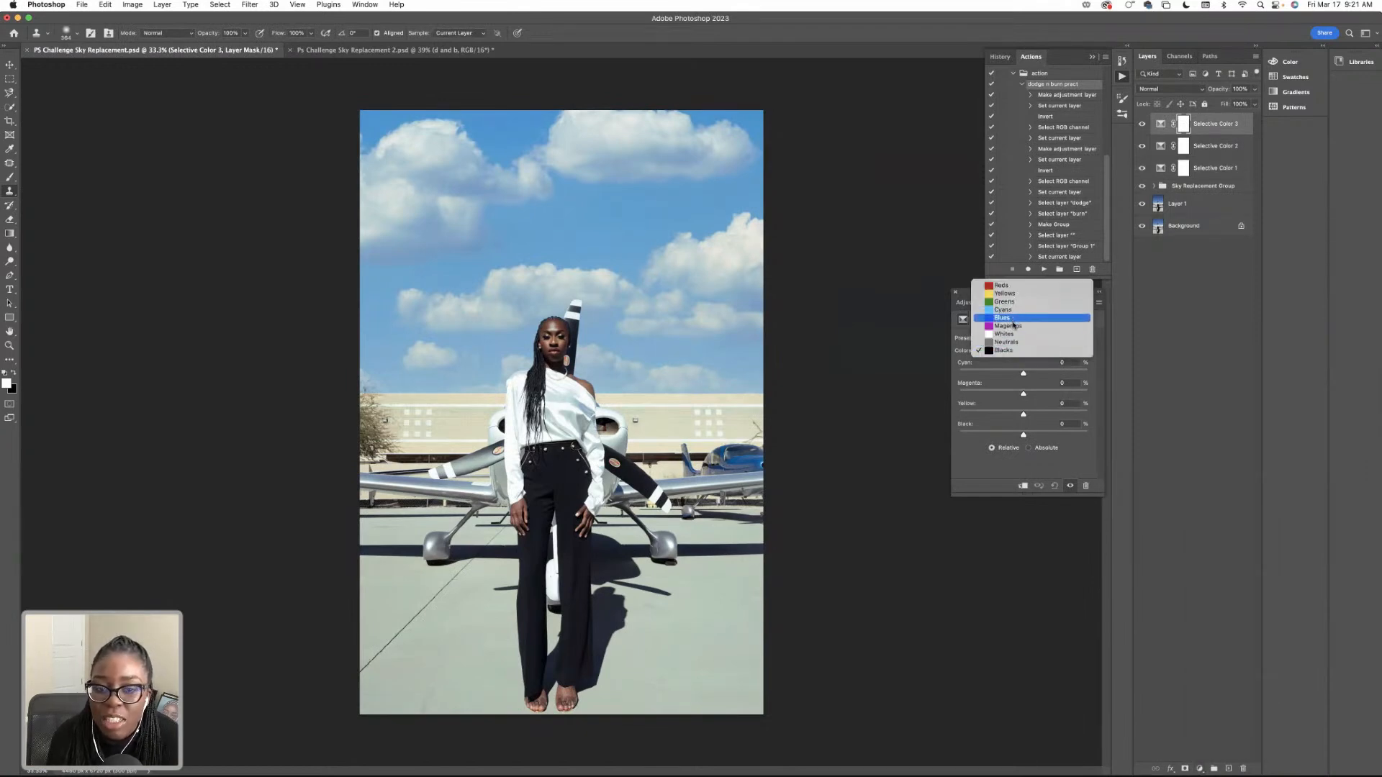
pyautogui.click(1013, 351)
pyautogui.click(1015, 340)
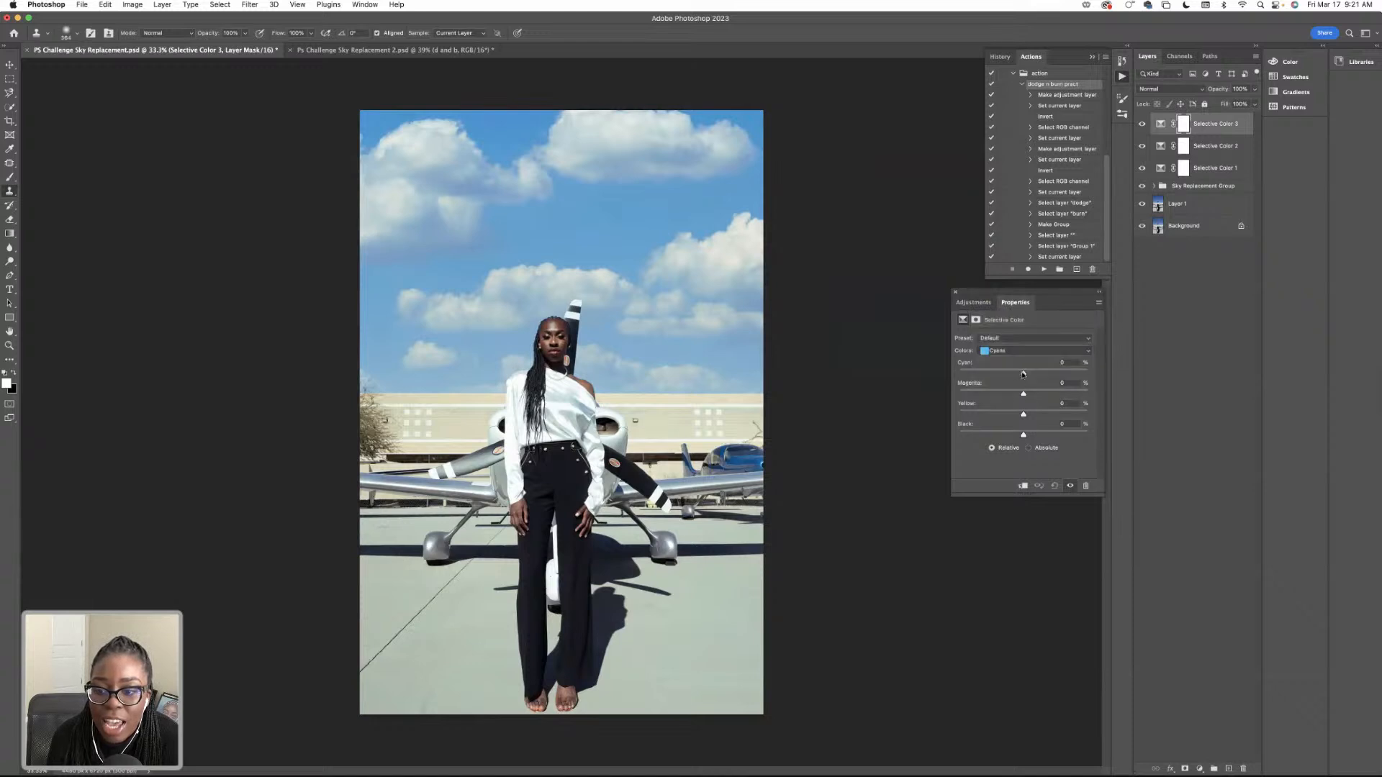
pyautogui.moveTo(997, 376); pyautogui.dragTo(1046, 435)
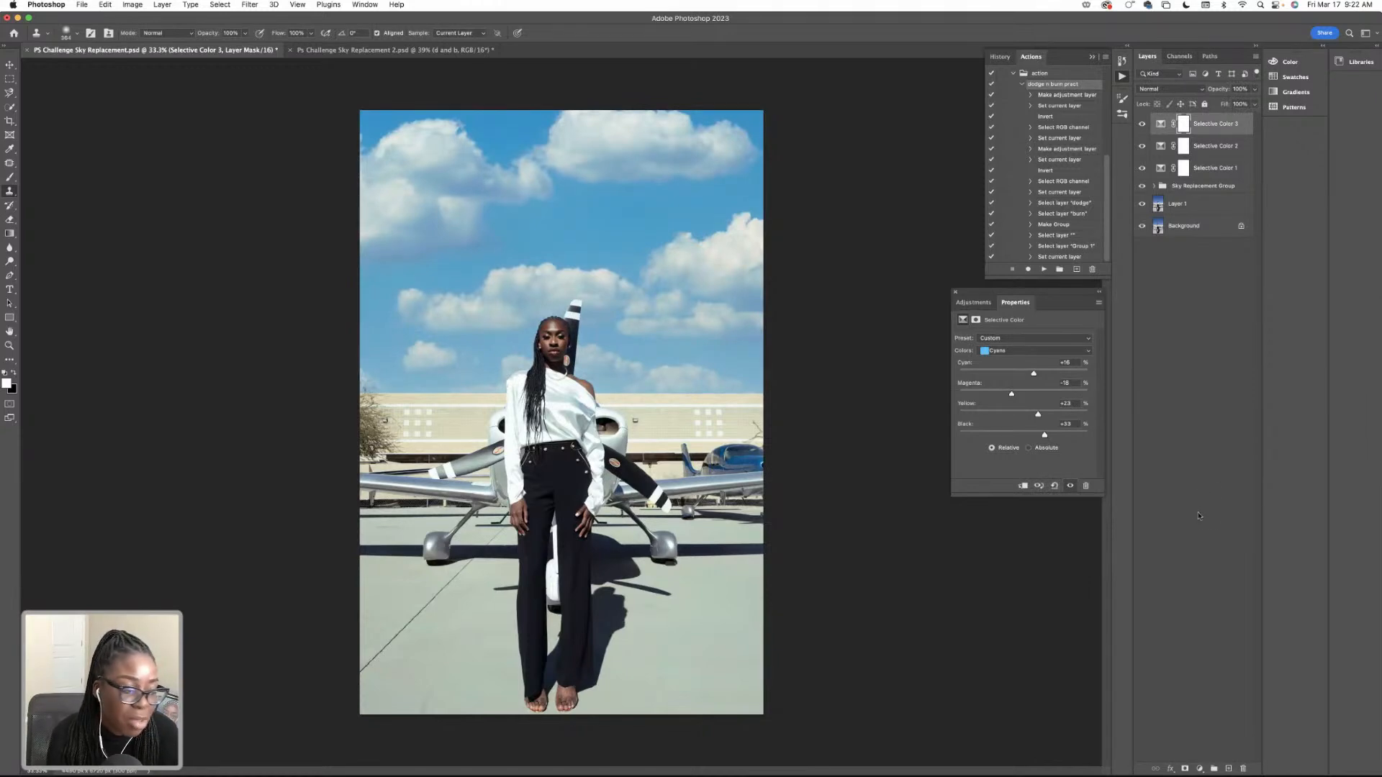
# Add another Selective Color layer and set its Blacks to Cyan -10, Magenta -2 and Yellow +13, leaving Black at 0.
pyautogui.click(1199, 767)
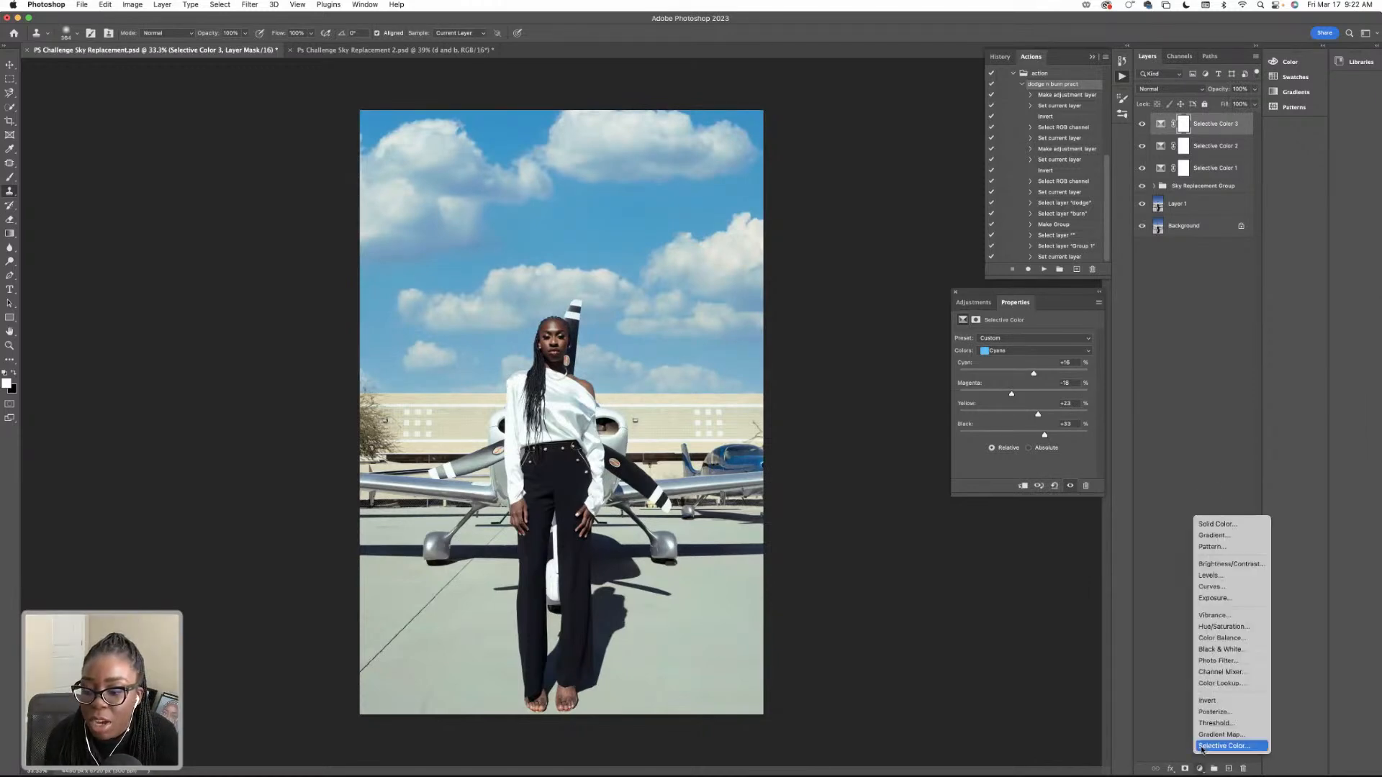
pyautogui.click(1203, 748)
pyautogui.click(1000, 351)
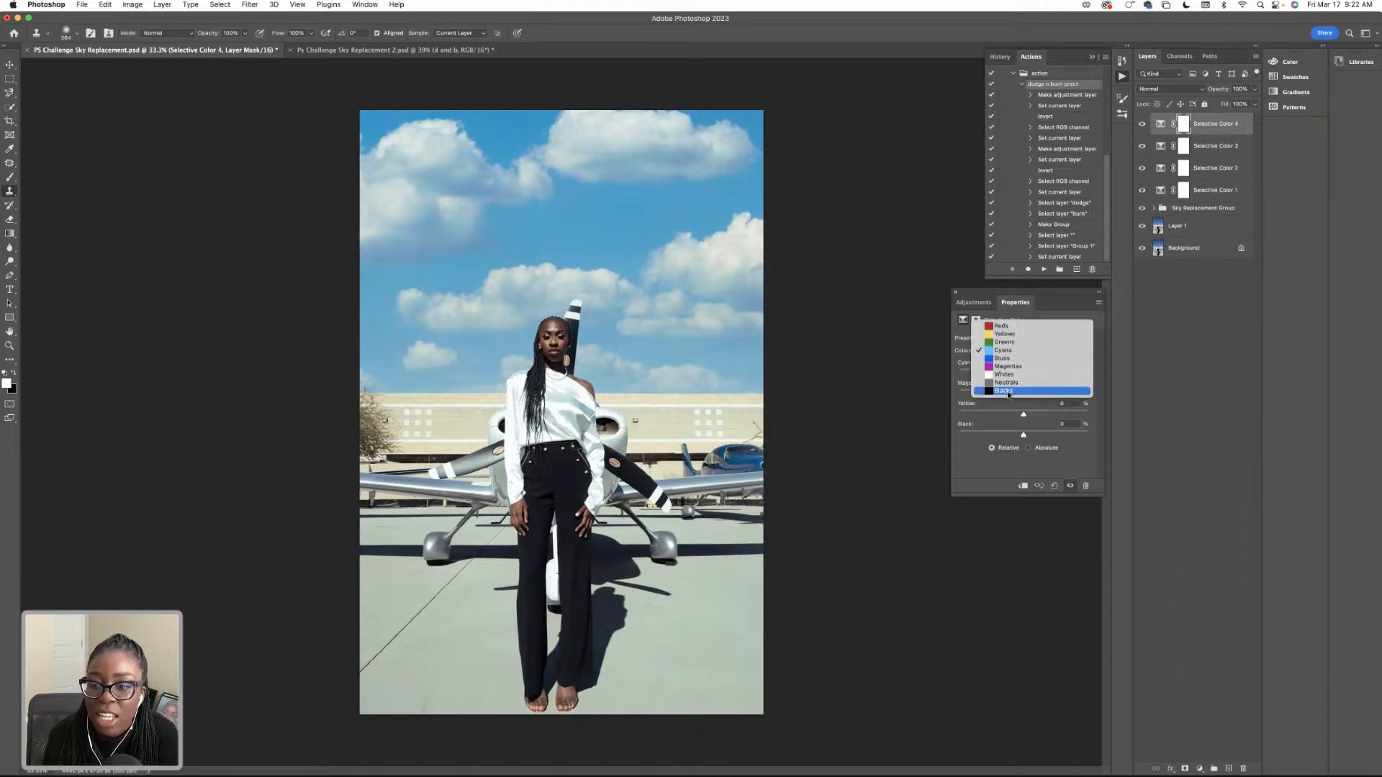
pyautogui.click(1013, 395)
pyautogui.moveTo(1023, 373); pyautogui.dragTo(1018, 375)
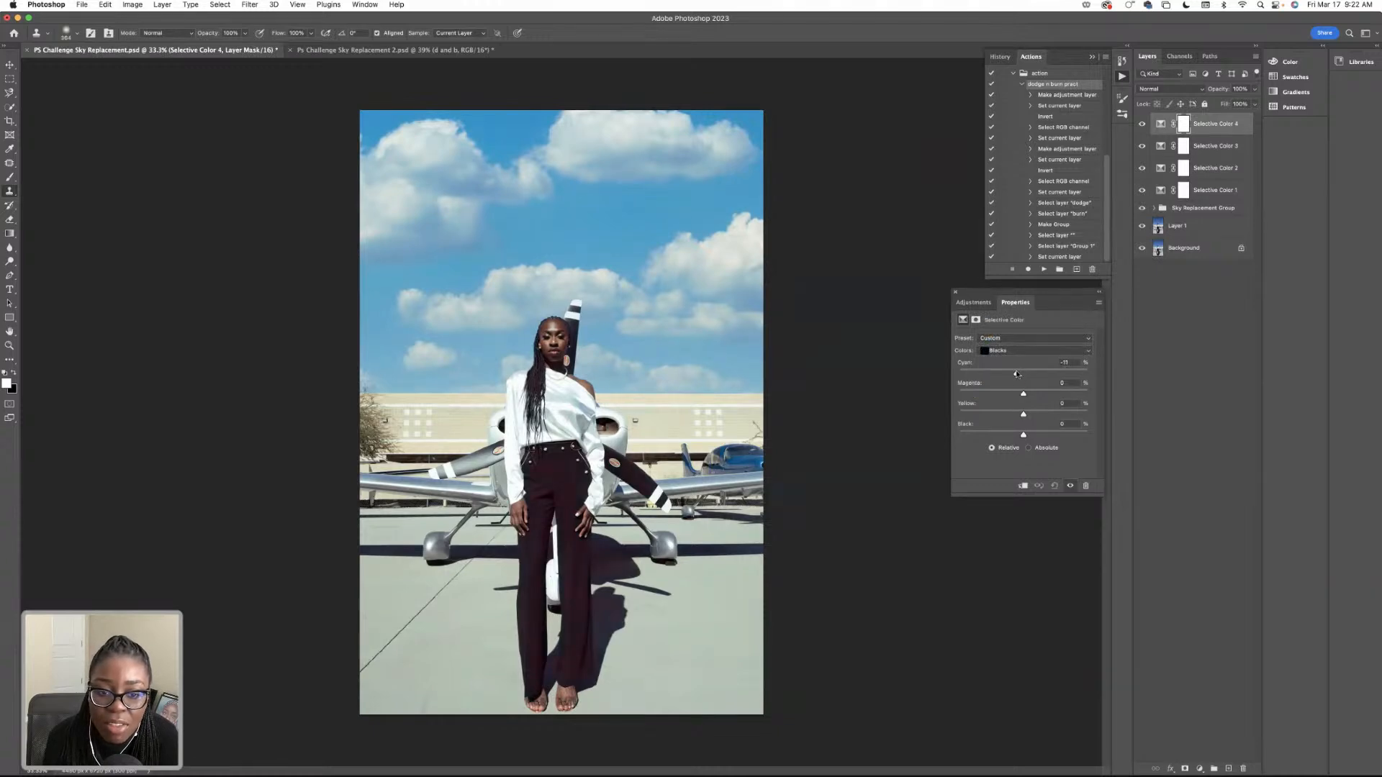
pyautogui.moveTo(1017, 375); pyautogui.dragTo(1033, 417)
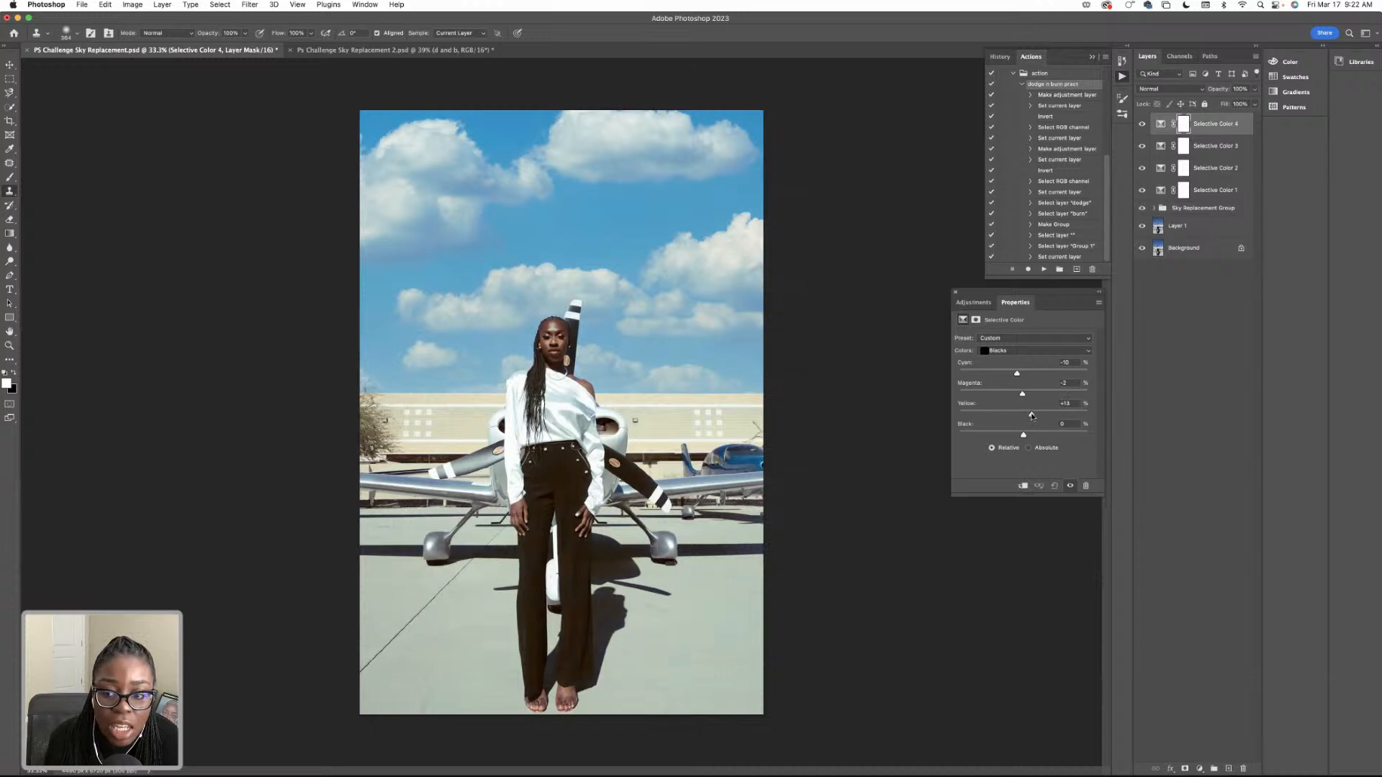
pyautogui.moveTo(1023, 435); pyautogui.dragTo(1022, 434)
pyautogui.click(1063, 424)
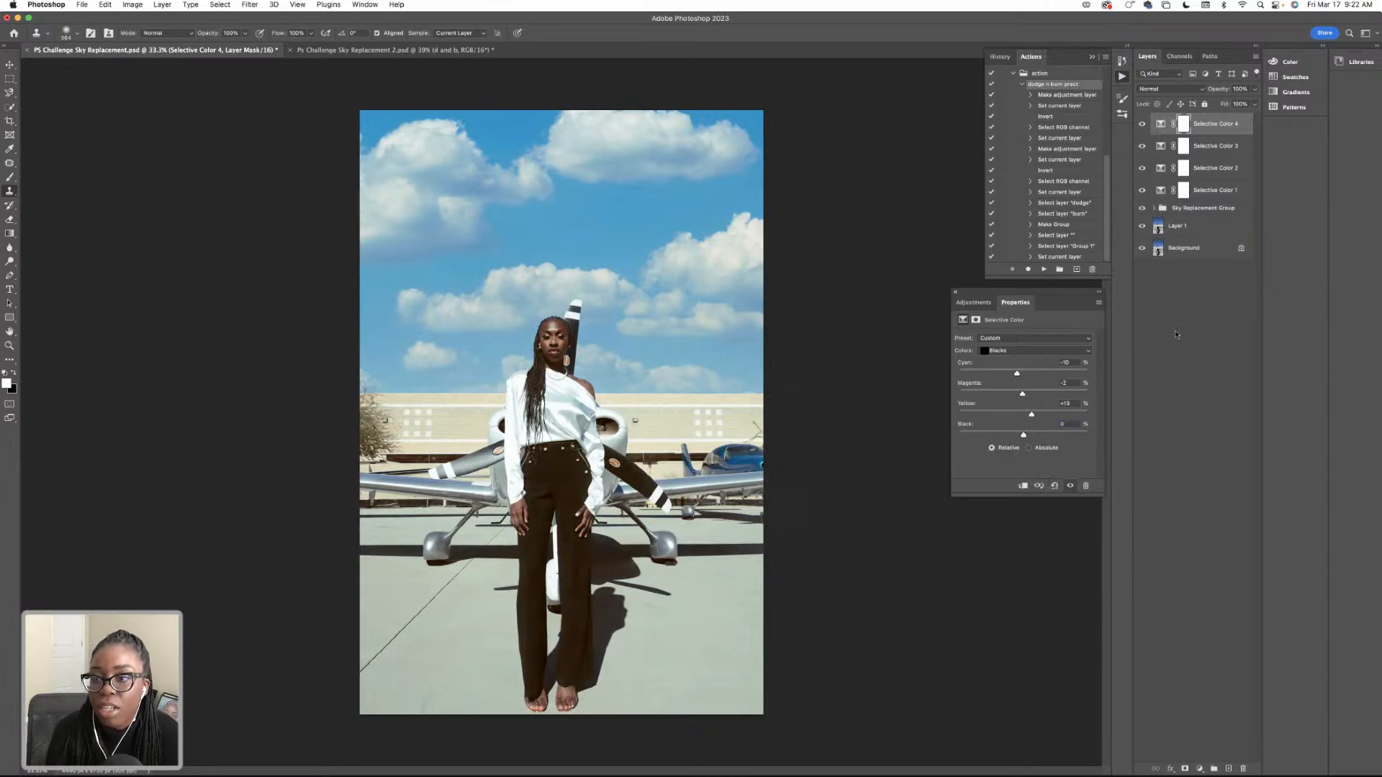
# Group the four Selective Color layers, expand the group, and compare the photo with and without it.
pyautogui.click(1215, 190)
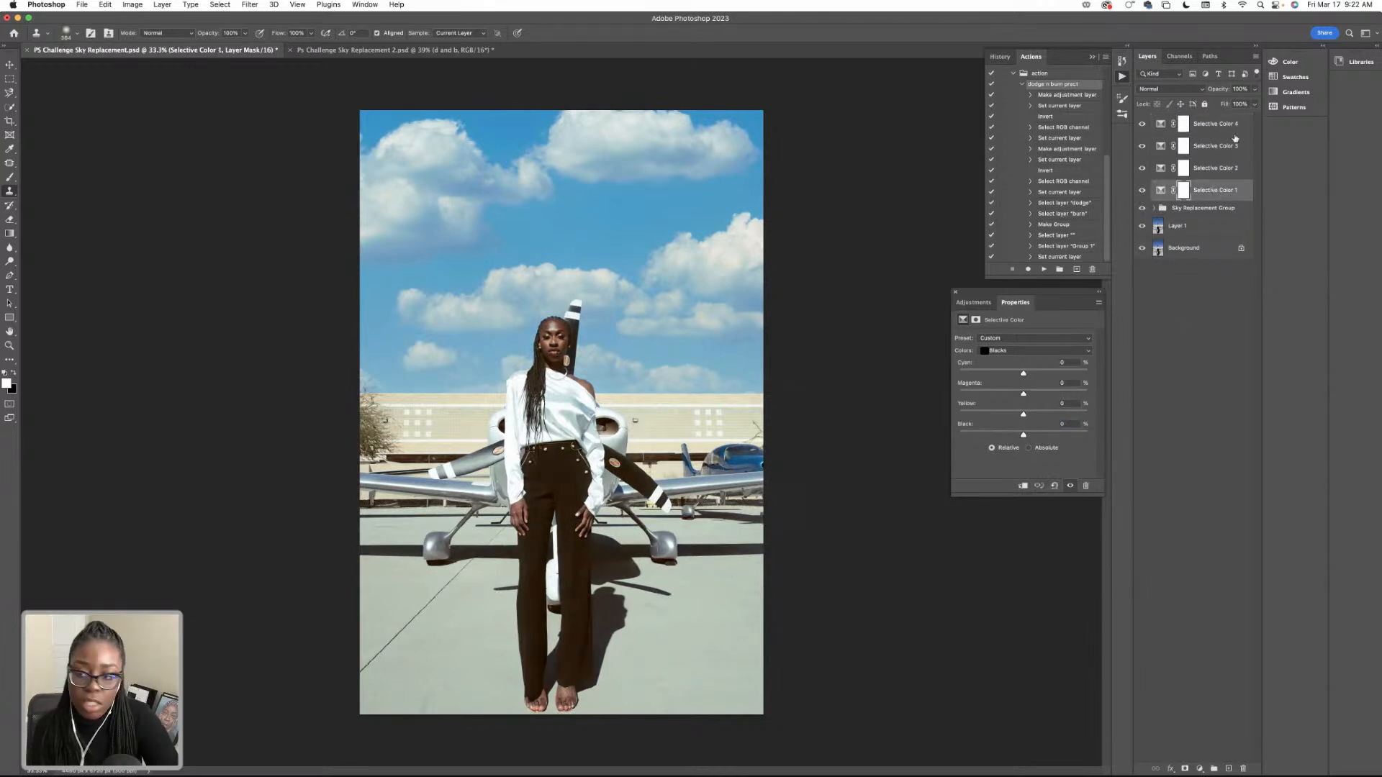
pyautogui.keyDown('shift'); pyautogui.click(1225, 130); pyautogui.keyUp('shift')
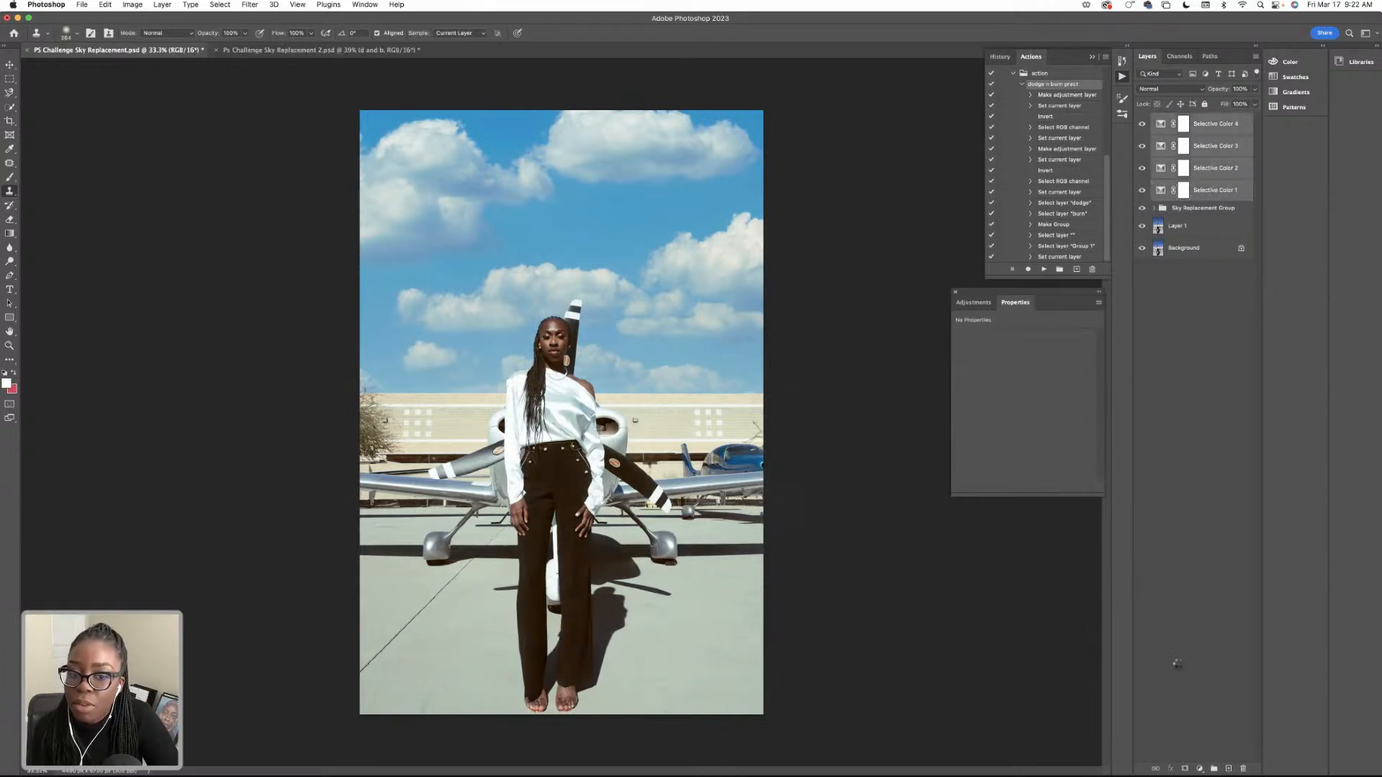
pyautogui.click(1214, 769)
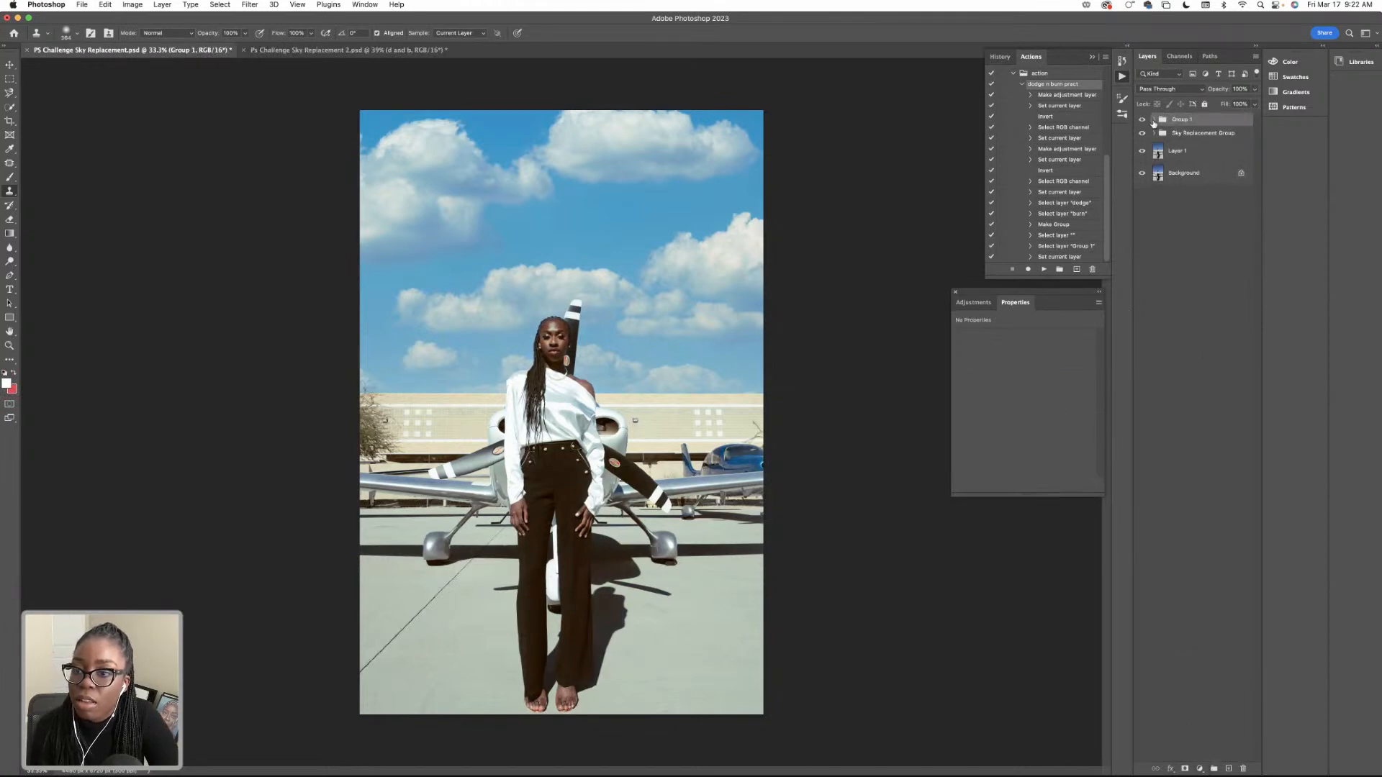
pyautogui.click(1153, 120)
pyautogui.click(1142, 120)
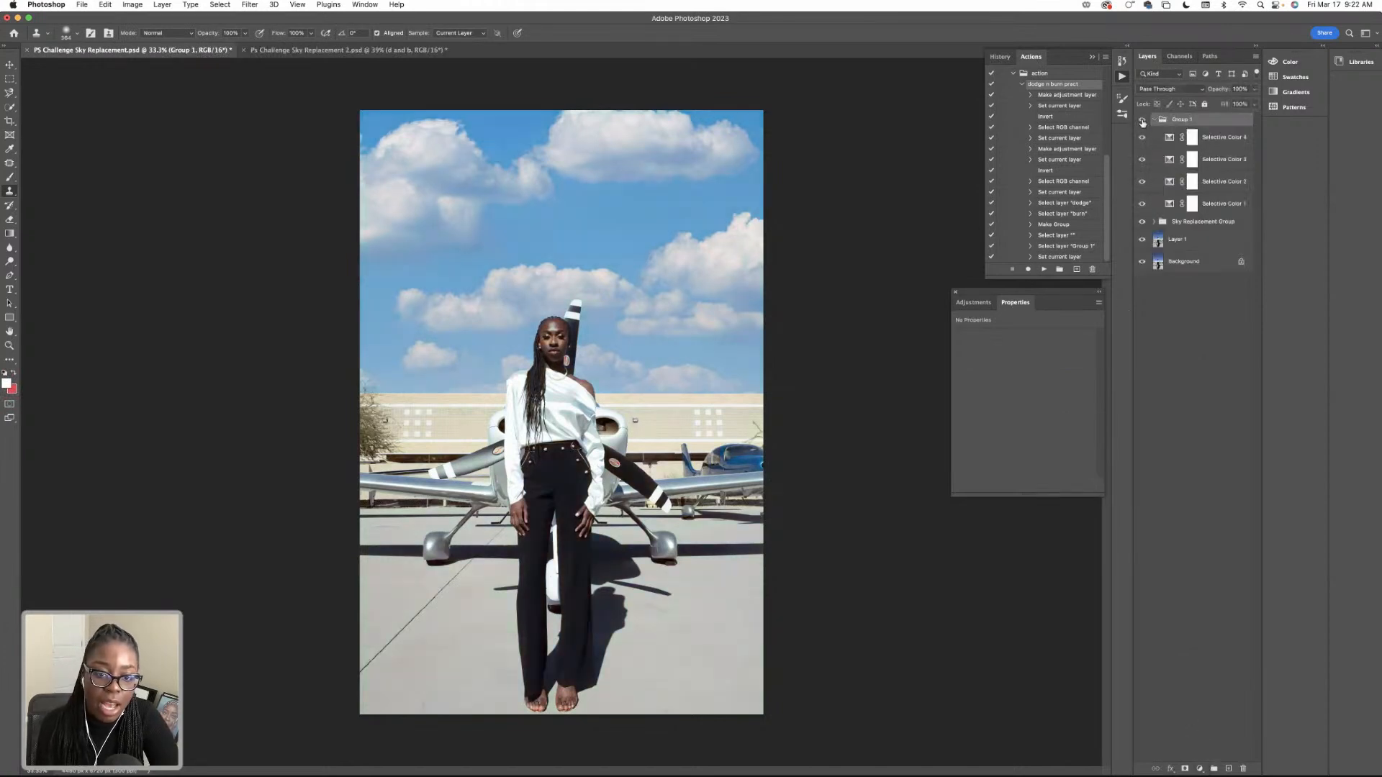
# Add a Selective Color layer above Selective Color 4 and set its Whites to Cyan +25, Magenta -27, Yellow +22 and Black -20.
pyautogui.click(1197, 143)
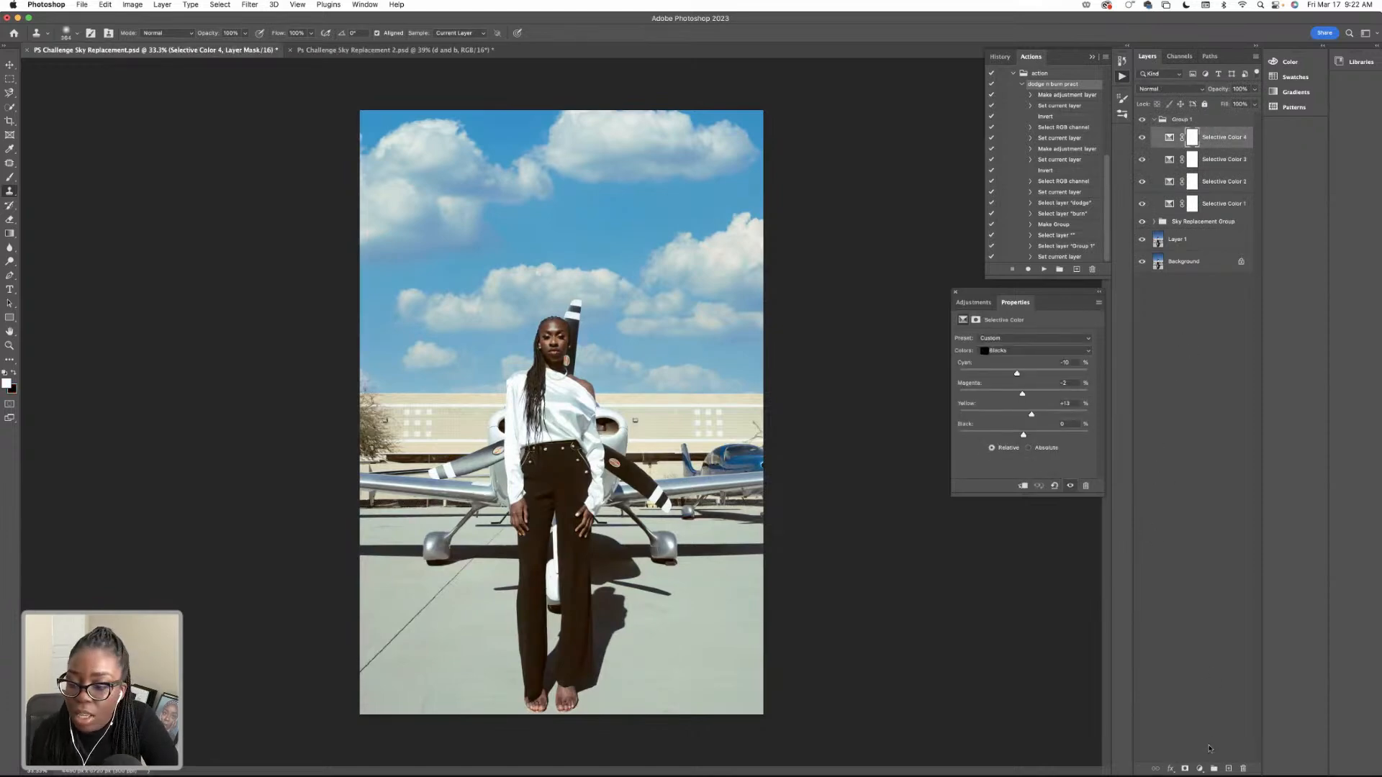
pyautogui.click(1200, 768)
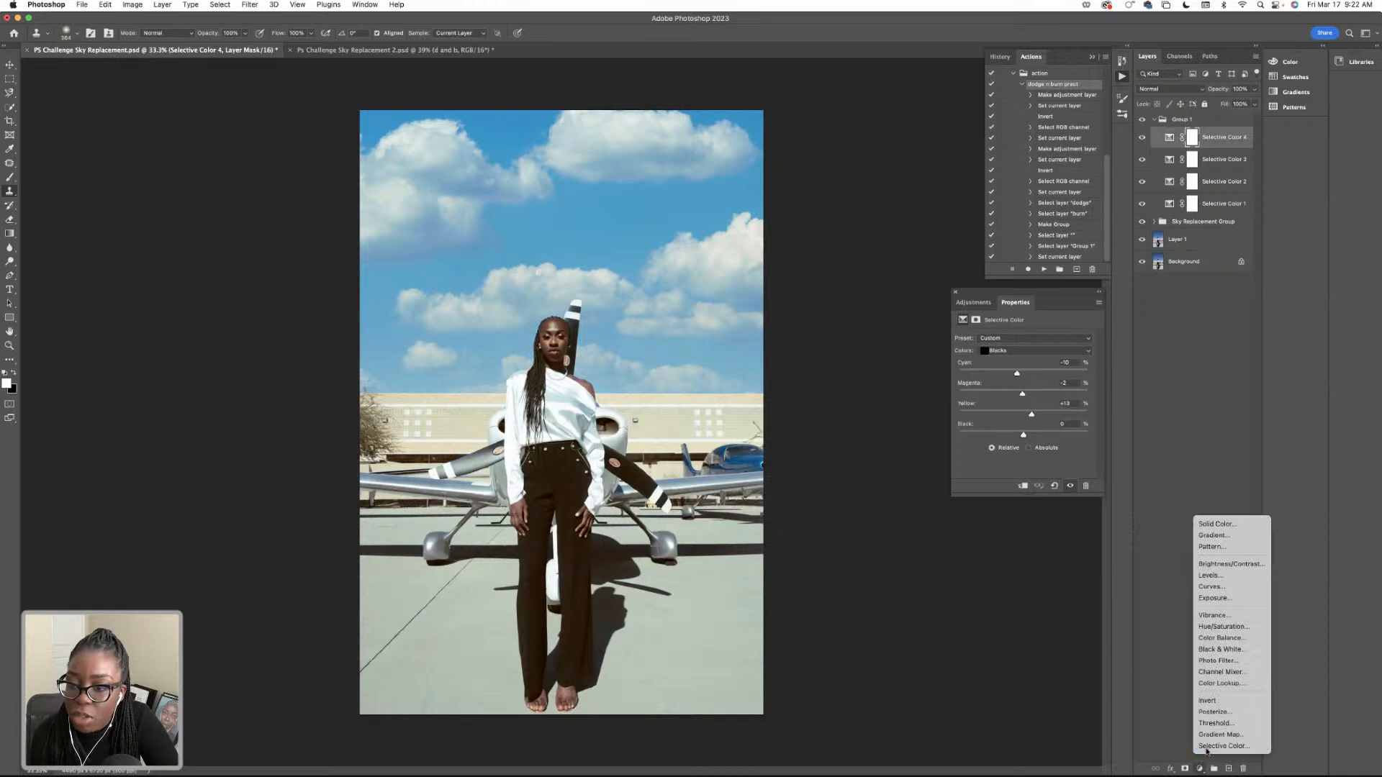
pyautogui.click(1207, 746)
pyautogui.click(1000, 350)
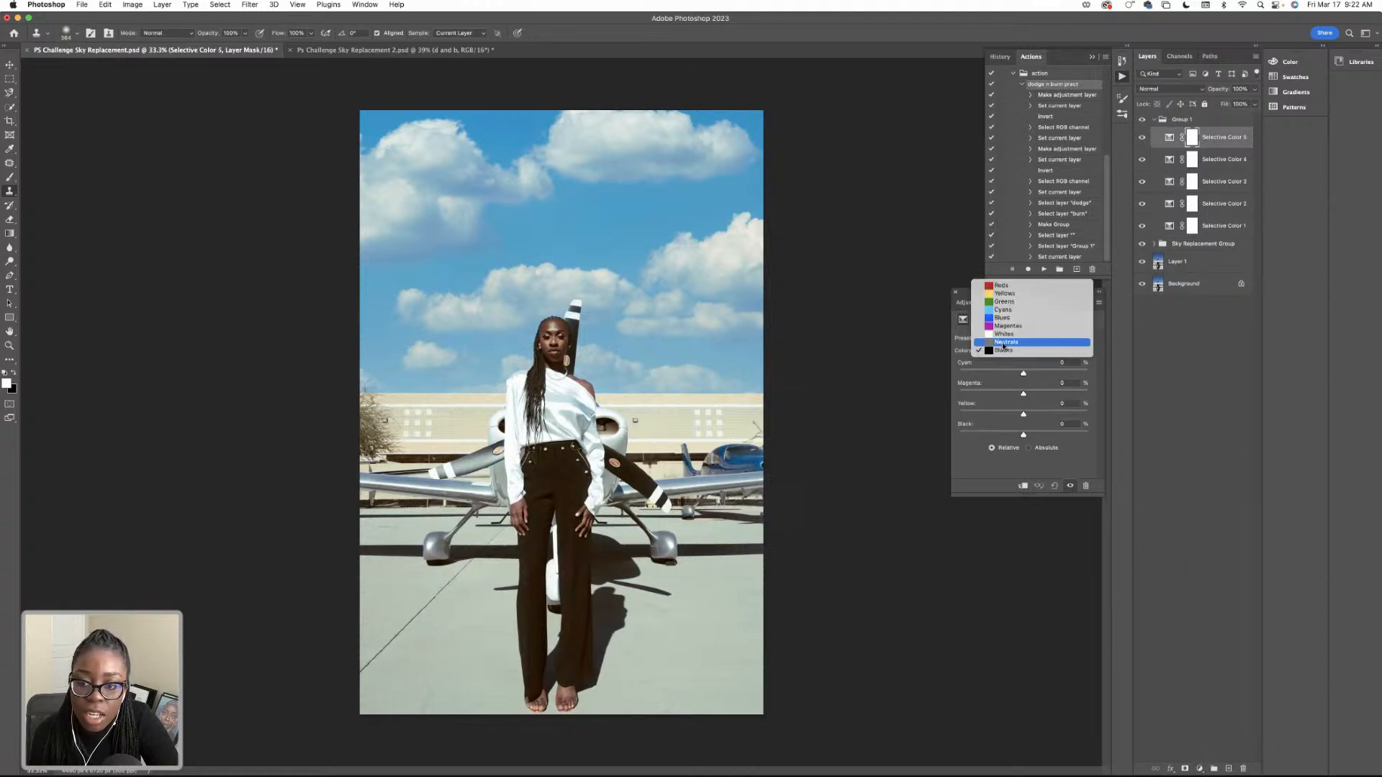
pyautogui.click(1004, 334)
pyautogui.moveTo(1024, 374)
pyautogui.mouseDown()
pyautogui.moveTo(1009, 375)
pyautogui.moveTo(1040, 375)
pyautogui.mouseUp()
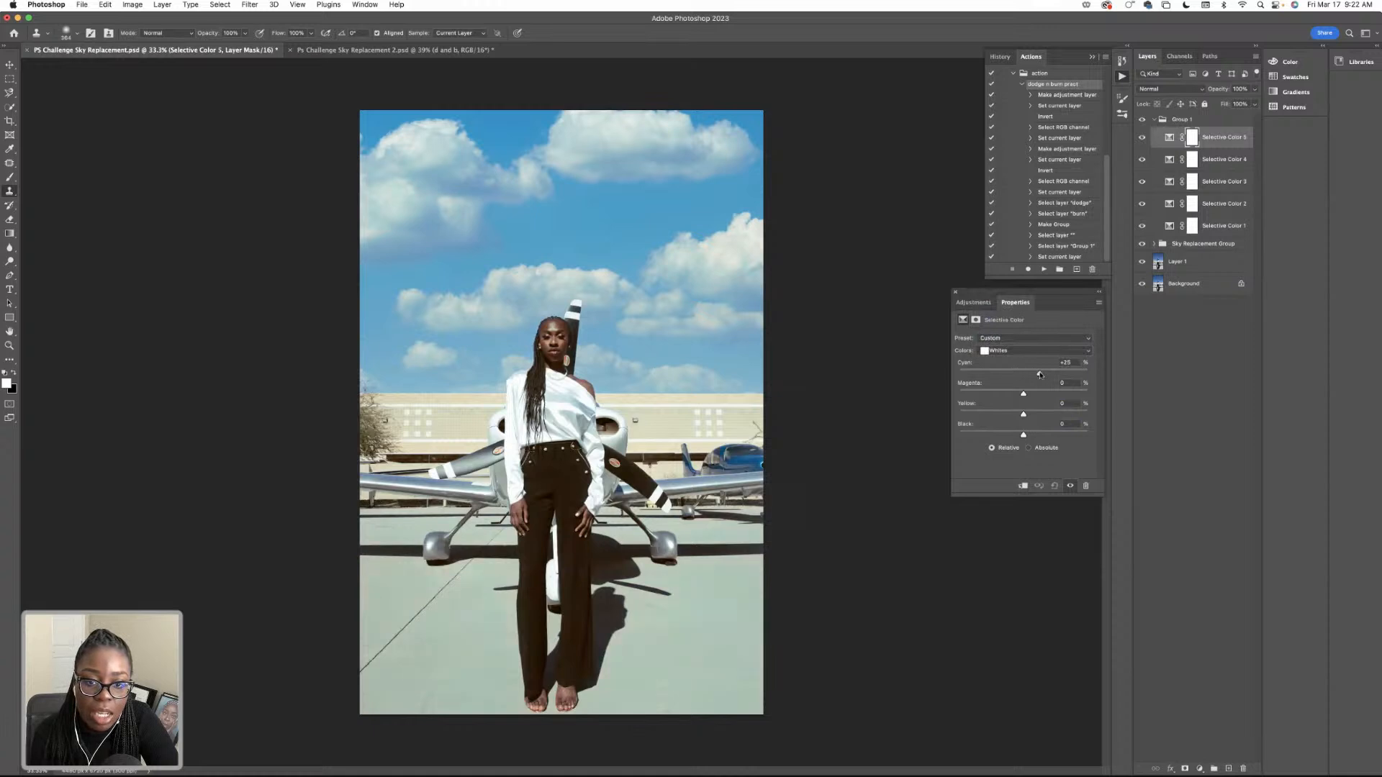
pyautogui.moveTo(1022, 393); pyautogui.dragTo(1007, 395)
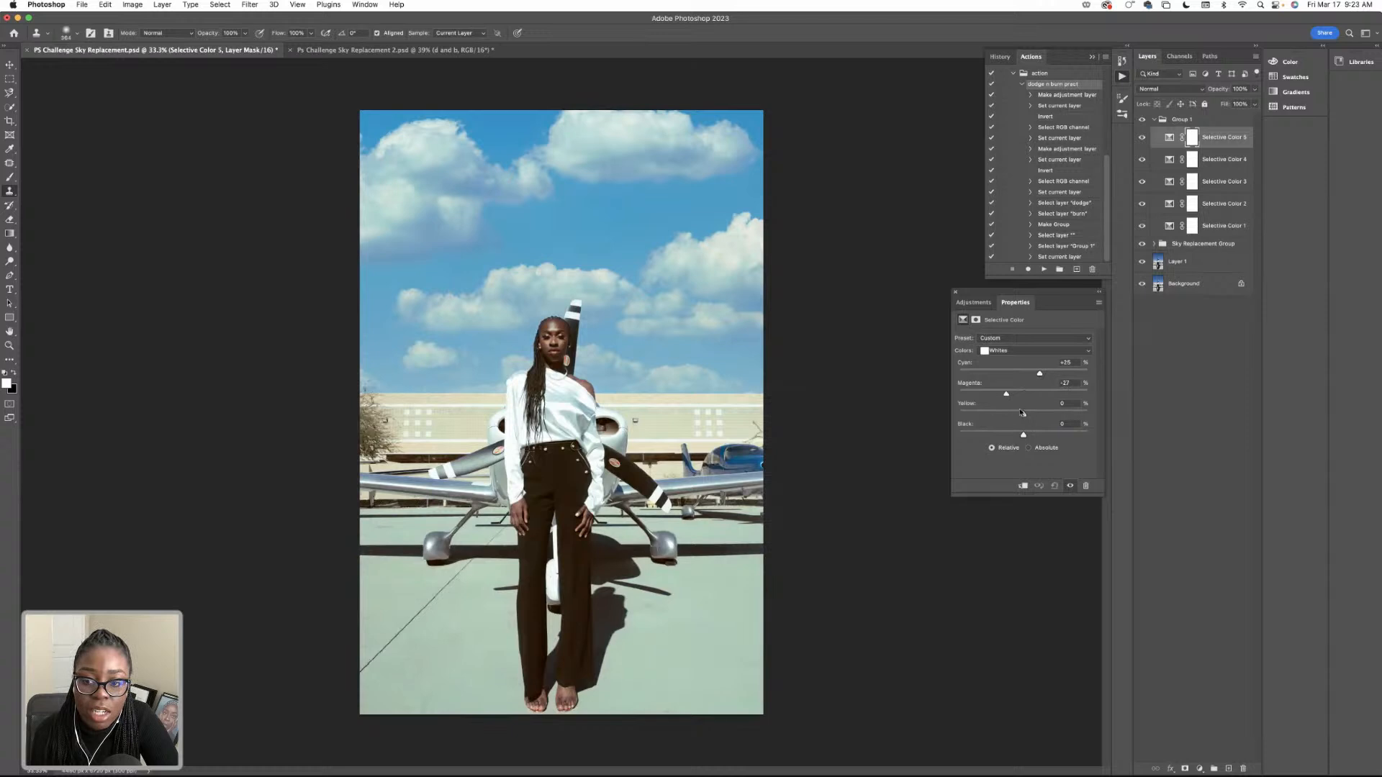
pyautogui.moveTo(1041, 415); pyautogui.dragTo(1038, 414)
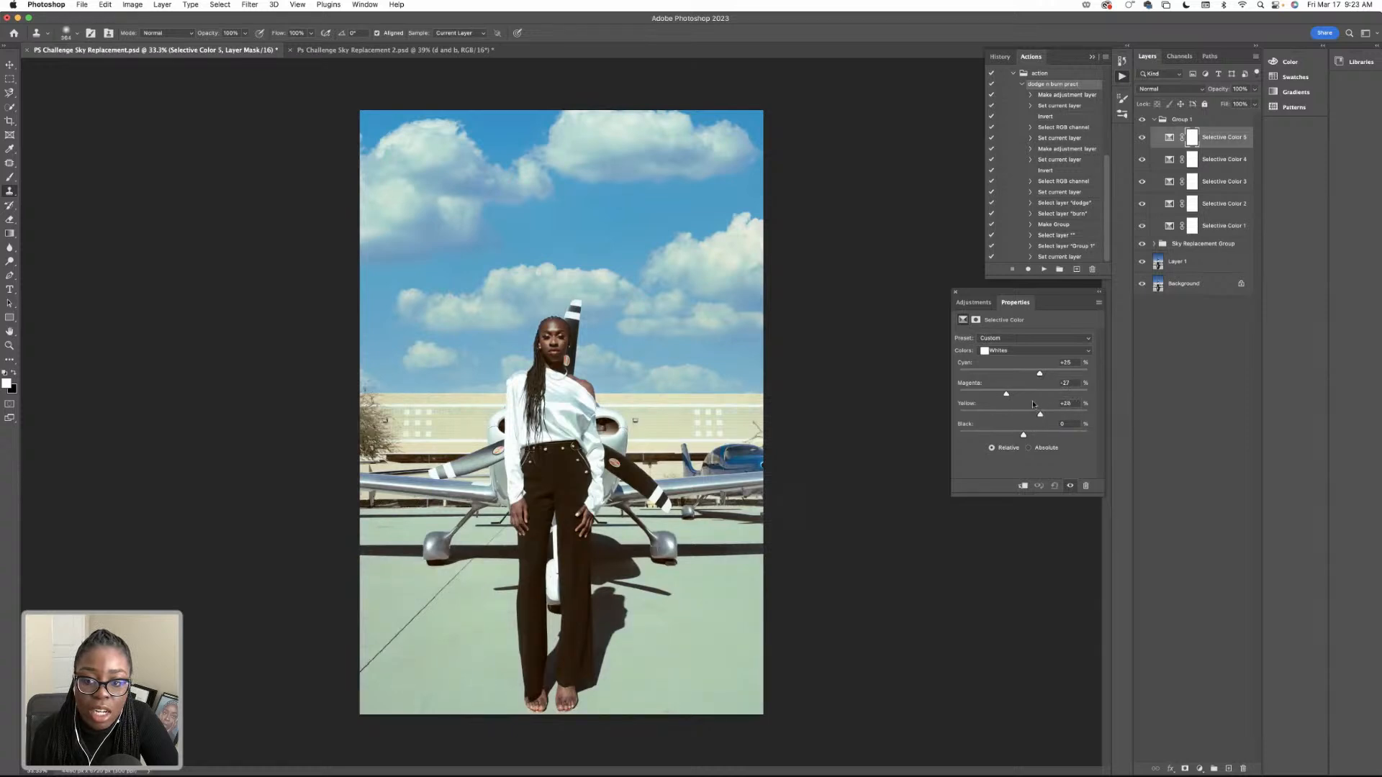
pyautogui.click(1011, 434)
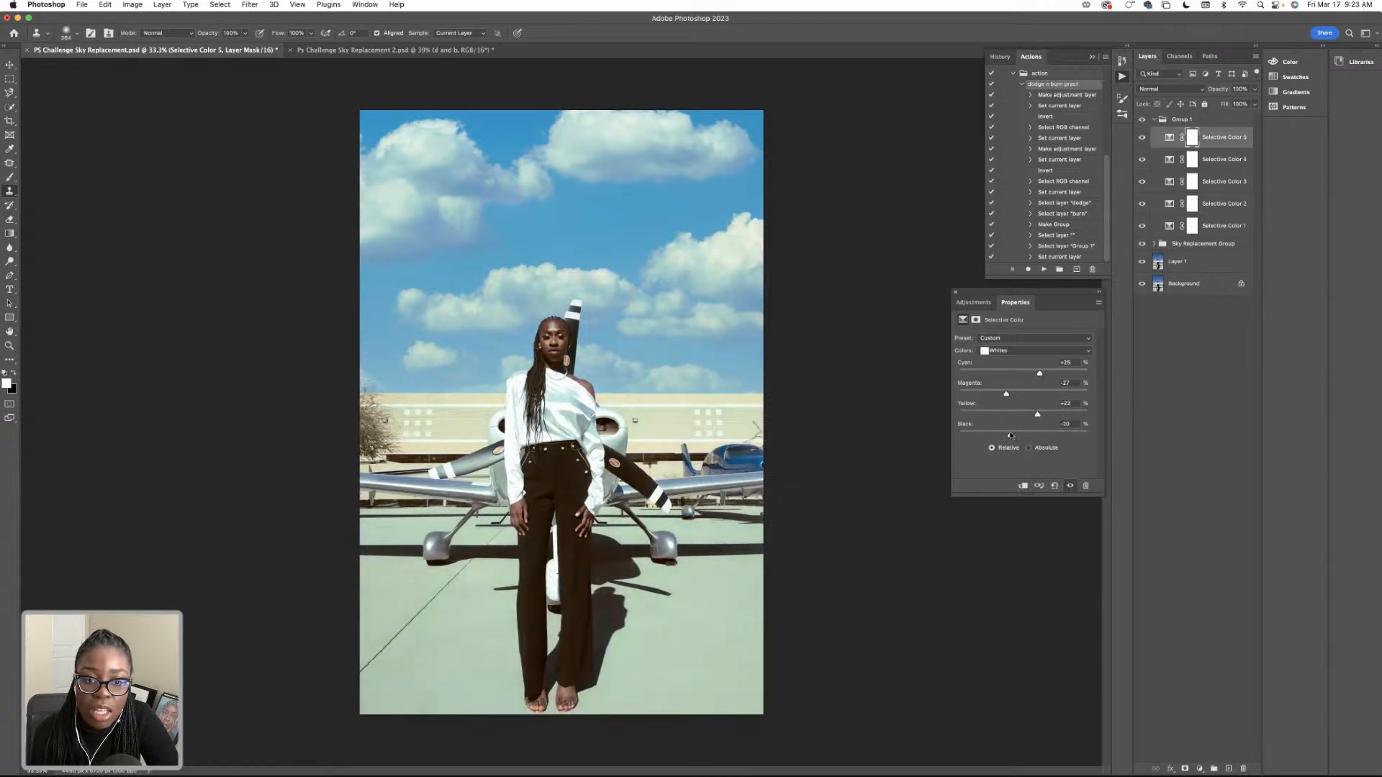
# Erase the Whites adjustment's mask over the building, airplane, woman and ground with a large soft round eraser.
pyautogui.click(10, 219)
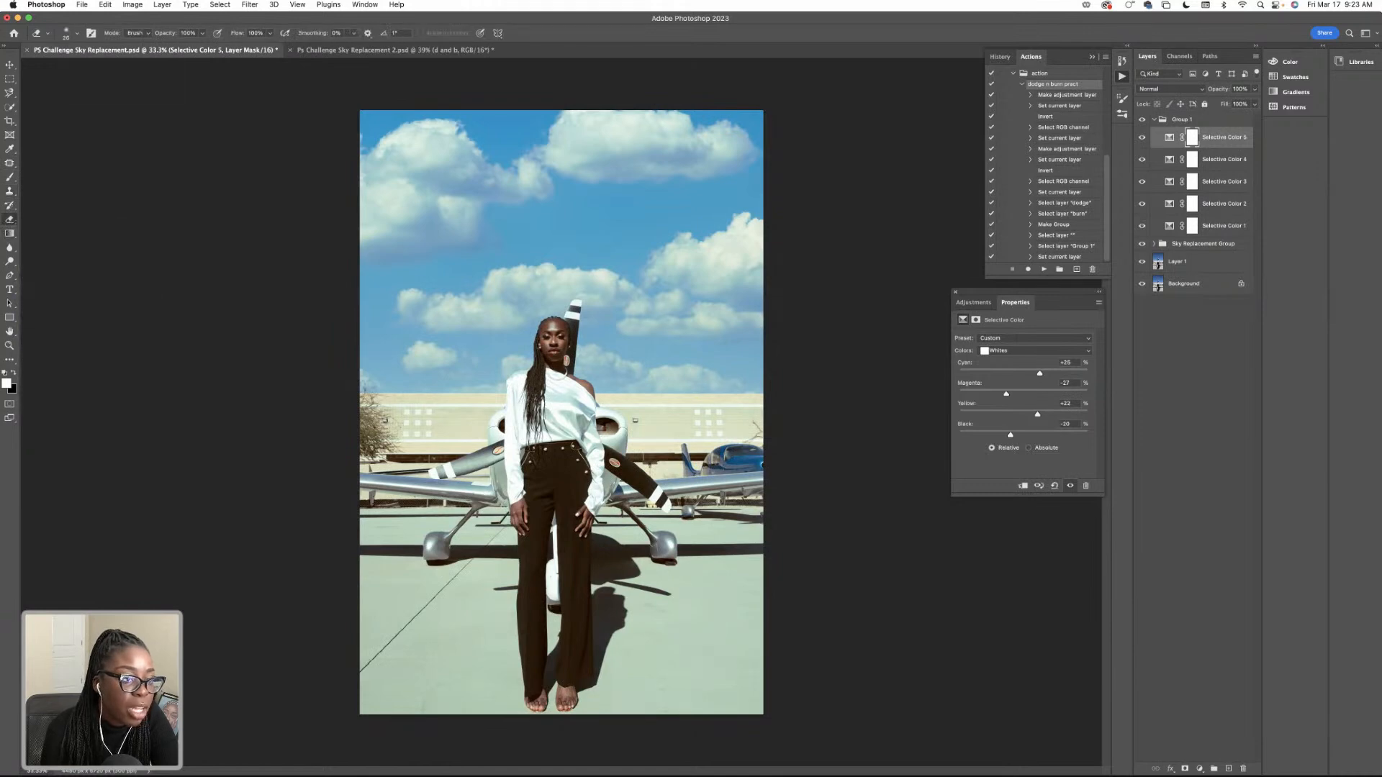
pyautogui.click(67, 33)
pyautogui.moveTo(65, 66); pyautogui.dragTo(117, 66)
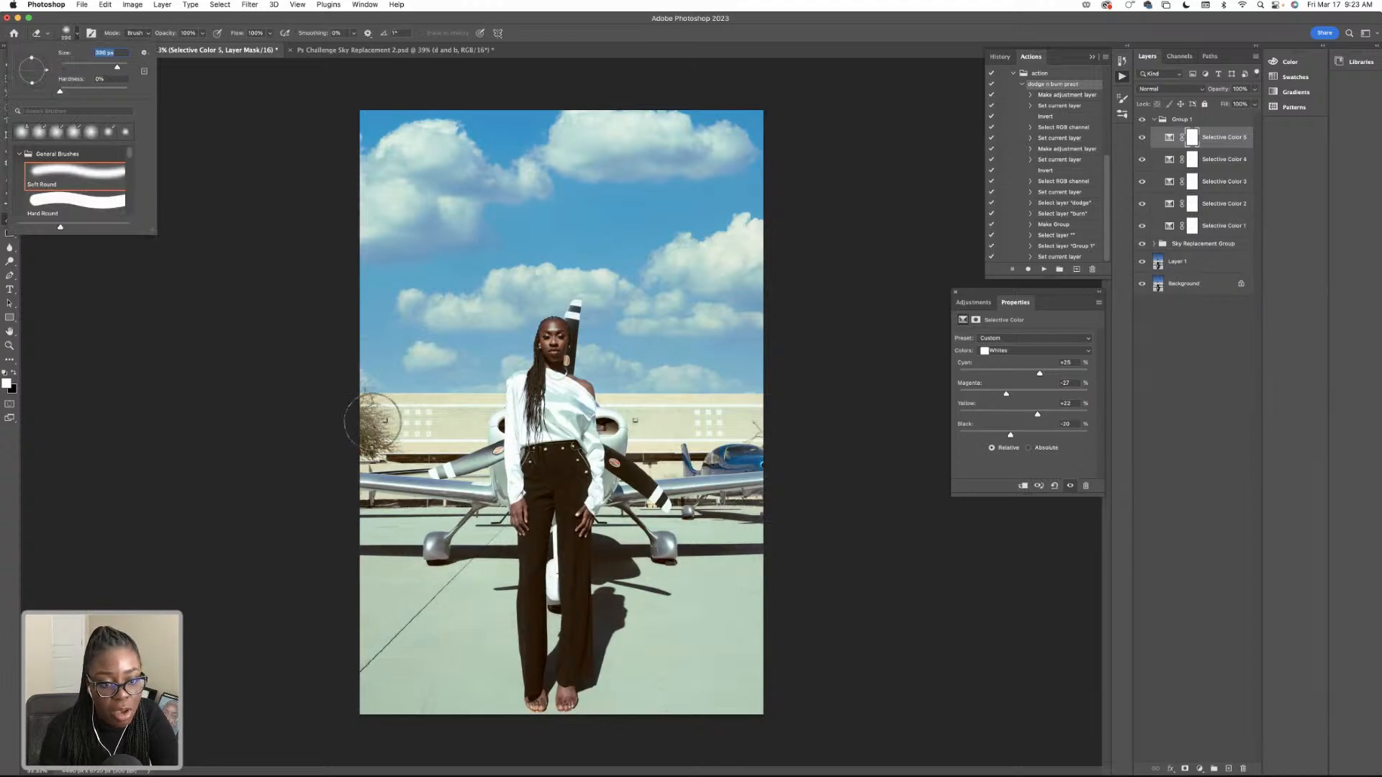
pyautogui.click(425, 427)
pyautogui.moveTo(635, 427)
pyautogui.mouseDown()
pyautogui.moveTo(737, 422)
pyautogui.moveTo(415, 437)
pyautogui.moveTo(719, 450)
pyautogui.moveTo(407, 465)
pyautogui.moveTo(468, 514)
pyautogui.moveTo(713, 561)
pyautogui.moveTo(469, 552)
pyautogui.moveTo(497, 562)
pyautogui.moveTo(387, 581)
pyautogui.moveTo(428, 508)
pyautogui.moveTo(514, 612)
pyautogui.moveTo(513, 647)
pyautogui.moveTo(641, 670)
pyautogui.moveTo(395, 702)
pyautogui.moveTo(410, 670)
pyautogui.moveTo(650, 671)
pyautogui.moveTo(610, 699)
pyautogui.moveTo(382, 632)
pyautogui.moveTo(523, 578)
pyautogui.moveTo(442, 595)
pyautogui.moveTo(686, 612)
pyautogui.moveTo(717, 584)
pyautogui.moveTo(390, 563)
pyautogui.moveTo(411, 541)
pyautogui.moveTo(700, 478)
pyautogui.moveTo(587, 455)
pyautogui.moveTo(767, 422)
pyautogui.moveTo(359, 421)
pyautogui.moveTo(360, 549)
pyautogui.moveTo(623, 462)
pyautogui.moveTo(730, 517)
pyautogui.moveTo(743, 619)
pyautogui.moveTo(765, 632)
pyautogui.moveTo(527, 490)
pyautogui.mouseUp()
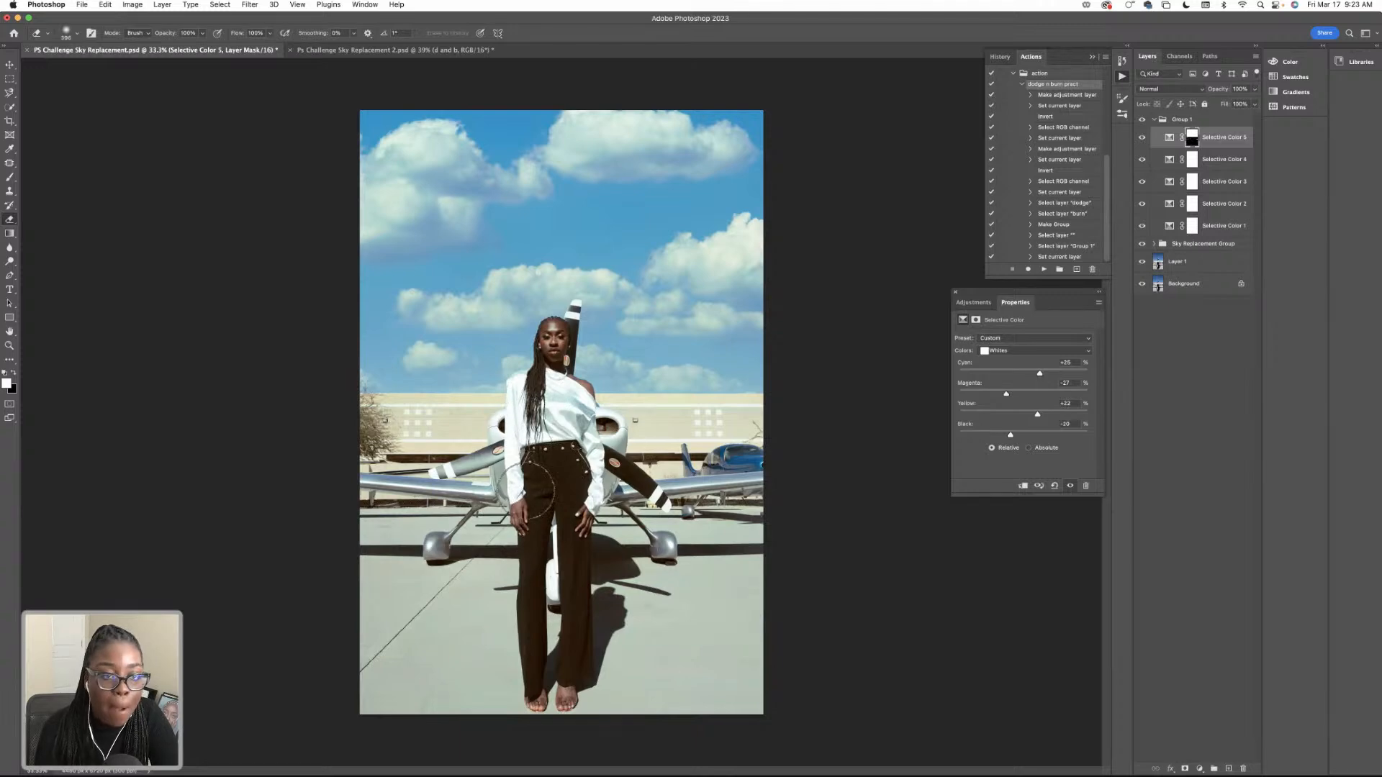
# Reduce the soft eraser's size to about 105 px, and undo the last erasing stroke on the Whites adjustment's mask.
pyautogui.click(76, 33)
pyautogui.moveTo(105, 67); pyautogui.dragTo(94, 67)
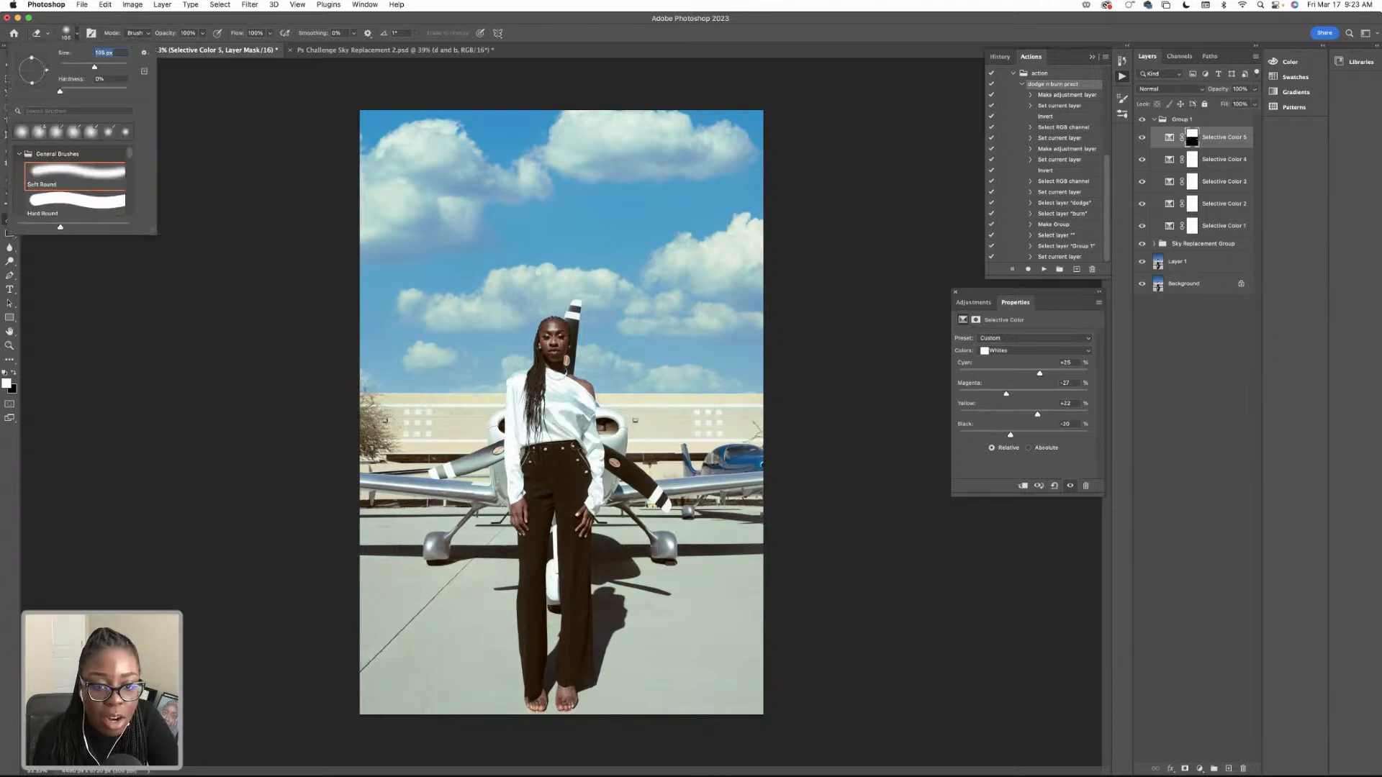
pyautogui.press('Return')
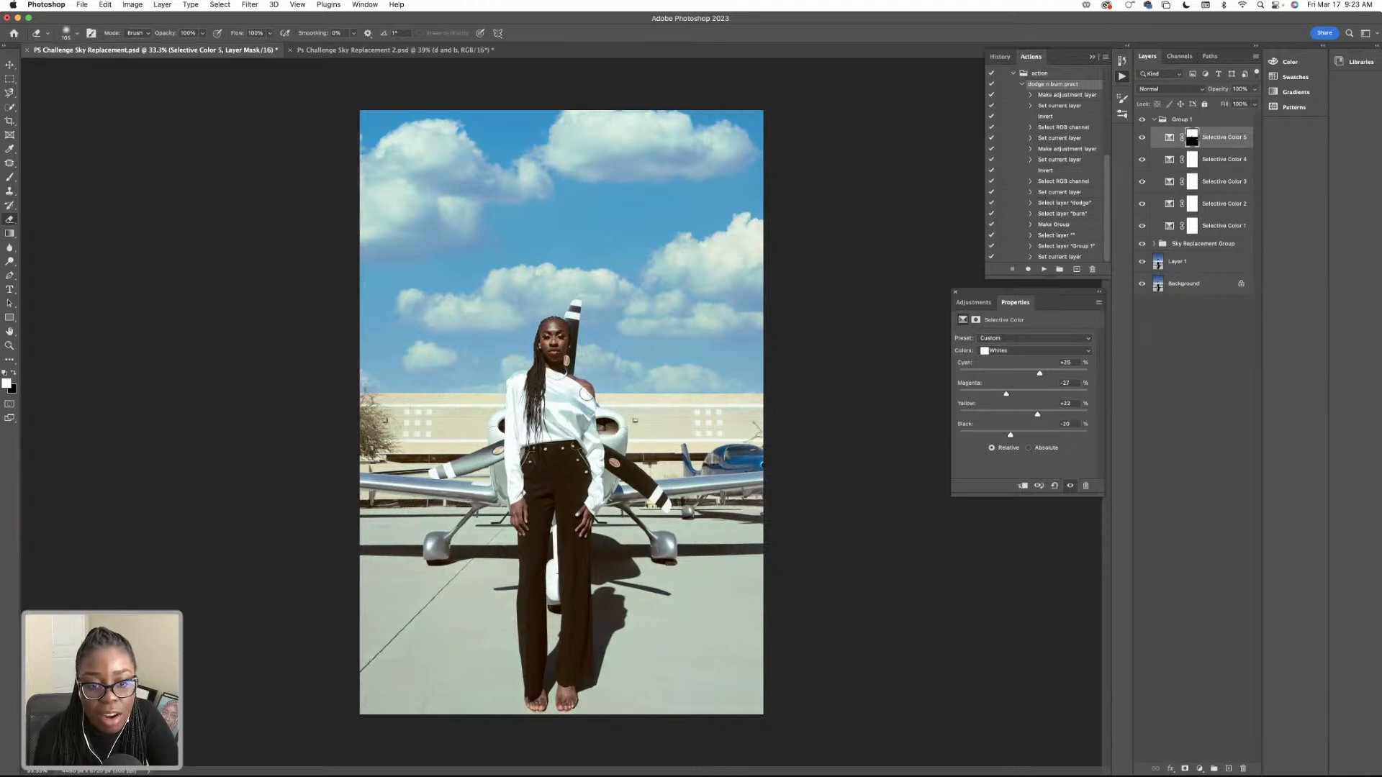
pyautogui.press('super+z')
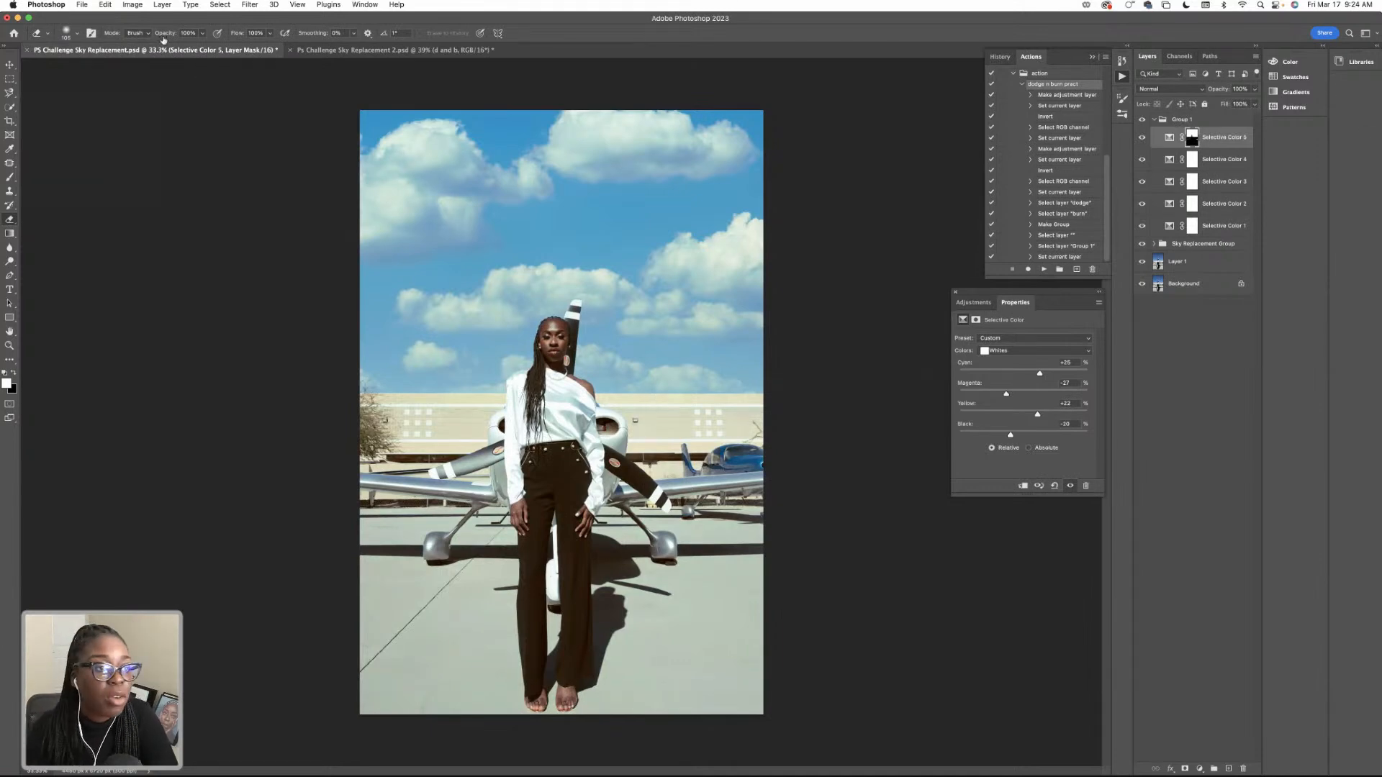
# Enlarge the soft round eraser for the Selective Color 5 layer's mask.
pyautogui.click(79, 33)
pyautogui.moveTo(114, 67); pyautogui.dragTo(121, 67)
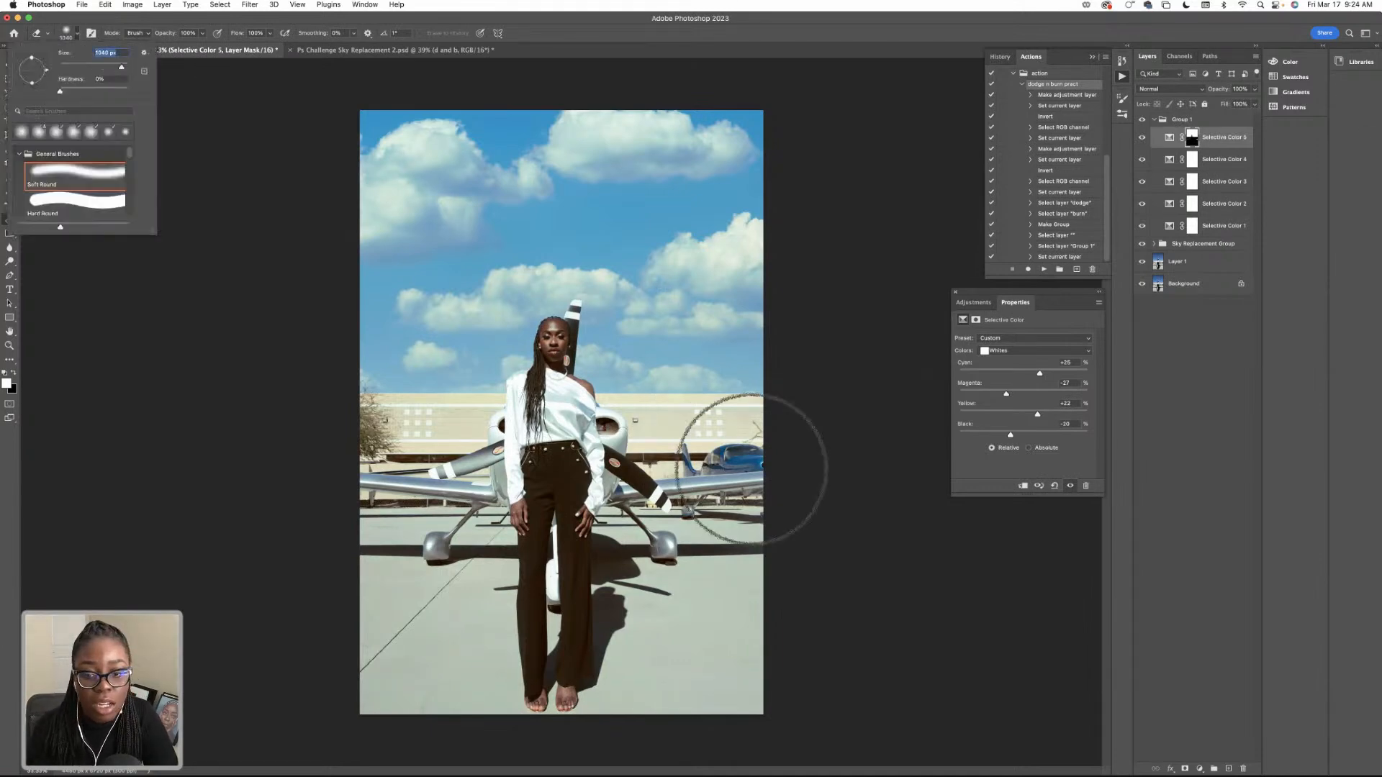
pyautogui.press('Return')
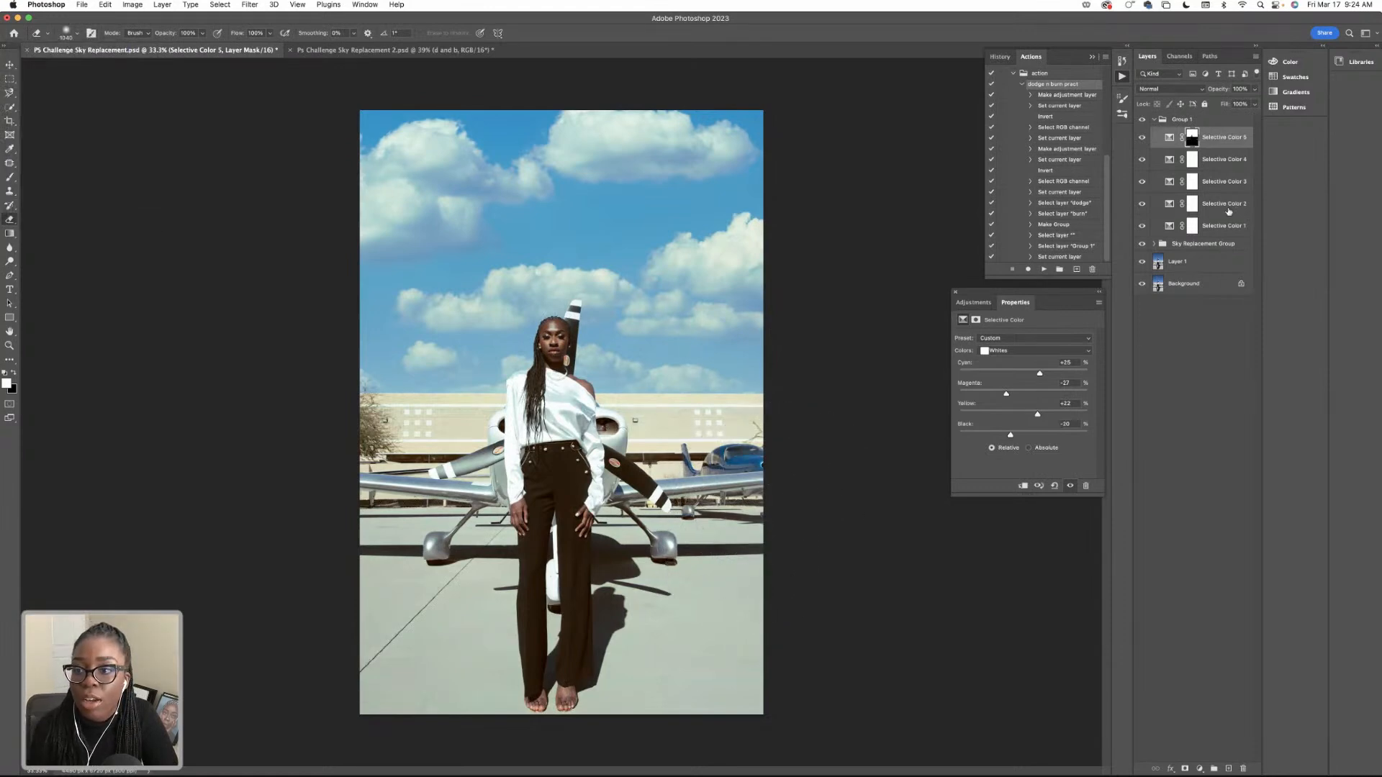
# Collapse Group 1 and compare the airplane photo with and without the color grading and the Sky Replacement Group.
pyautogui.click(1159, 121)
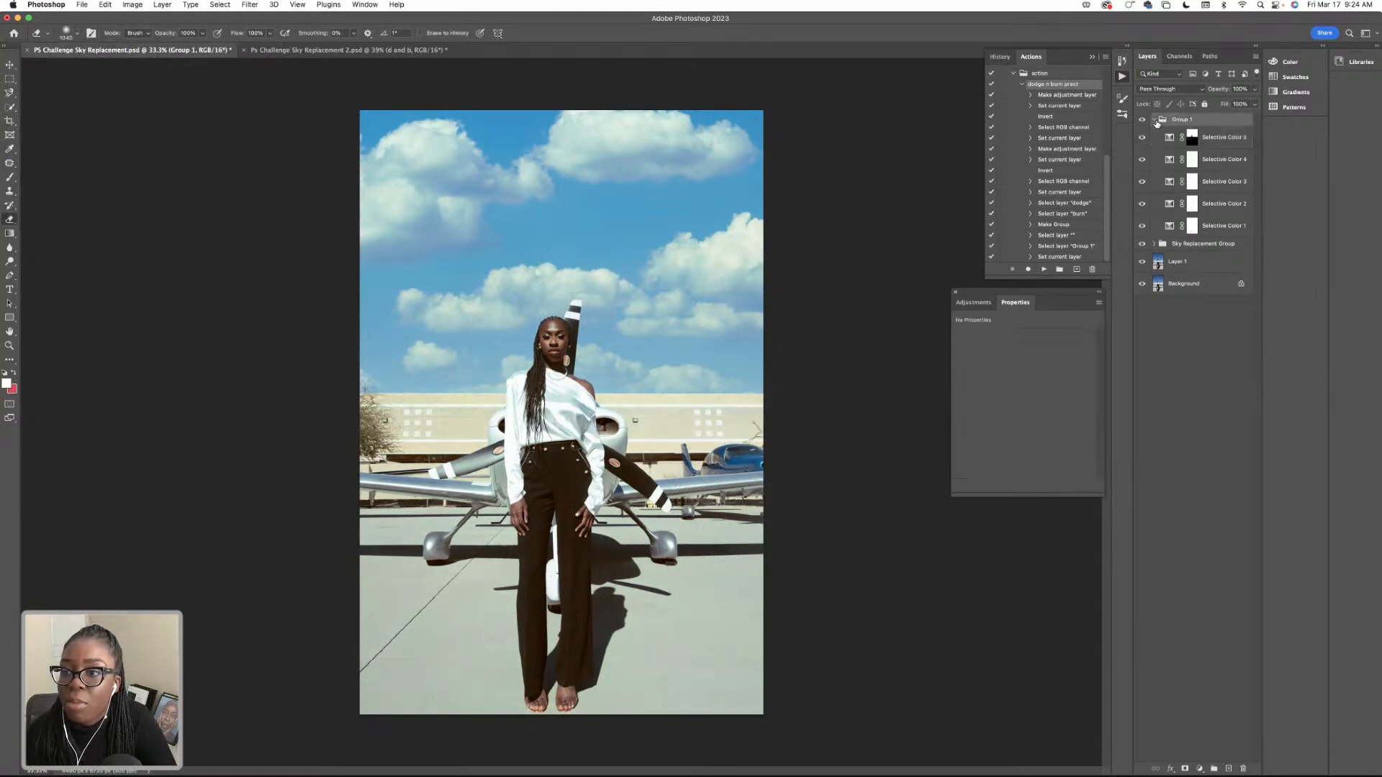
pyautogui.click(1154, 120)
pyautogui.click(1142, 120)
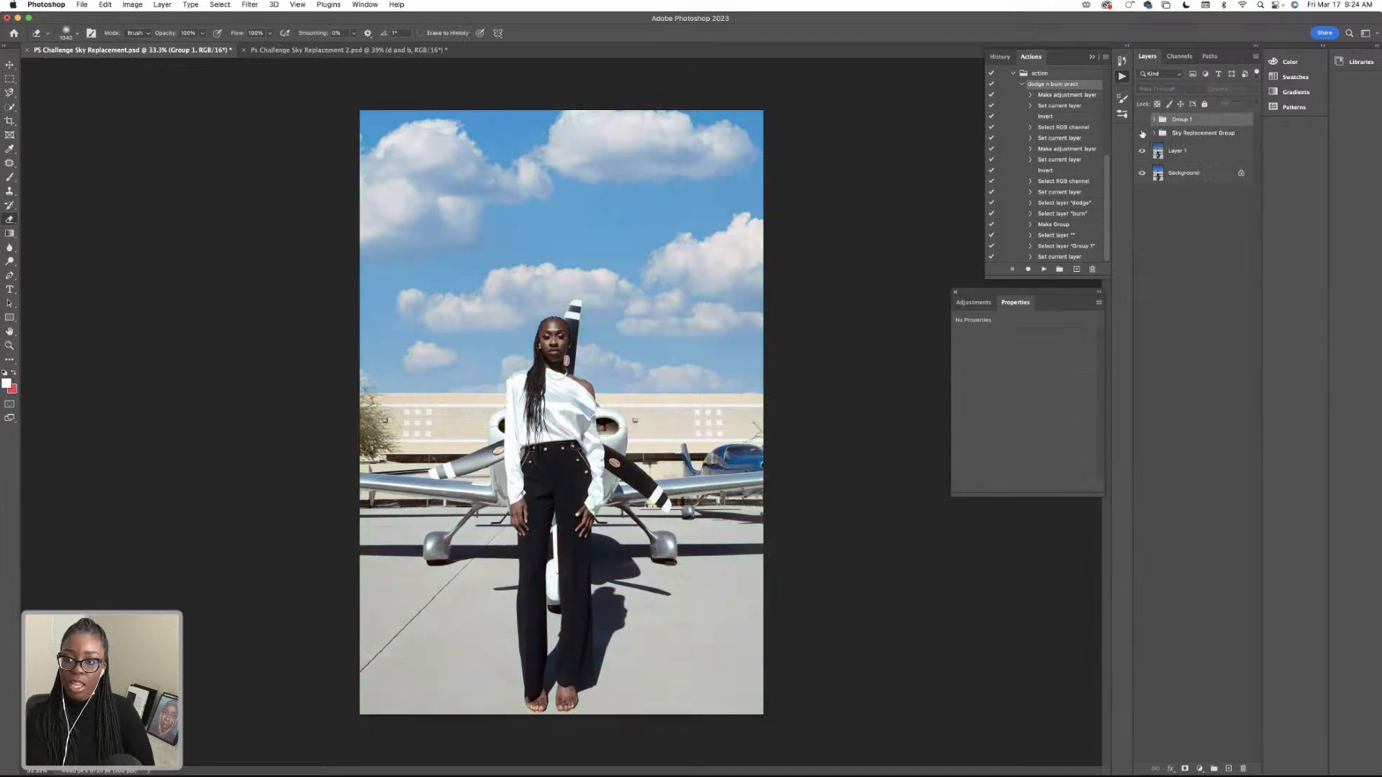
pyautogui.click(1142, 134)
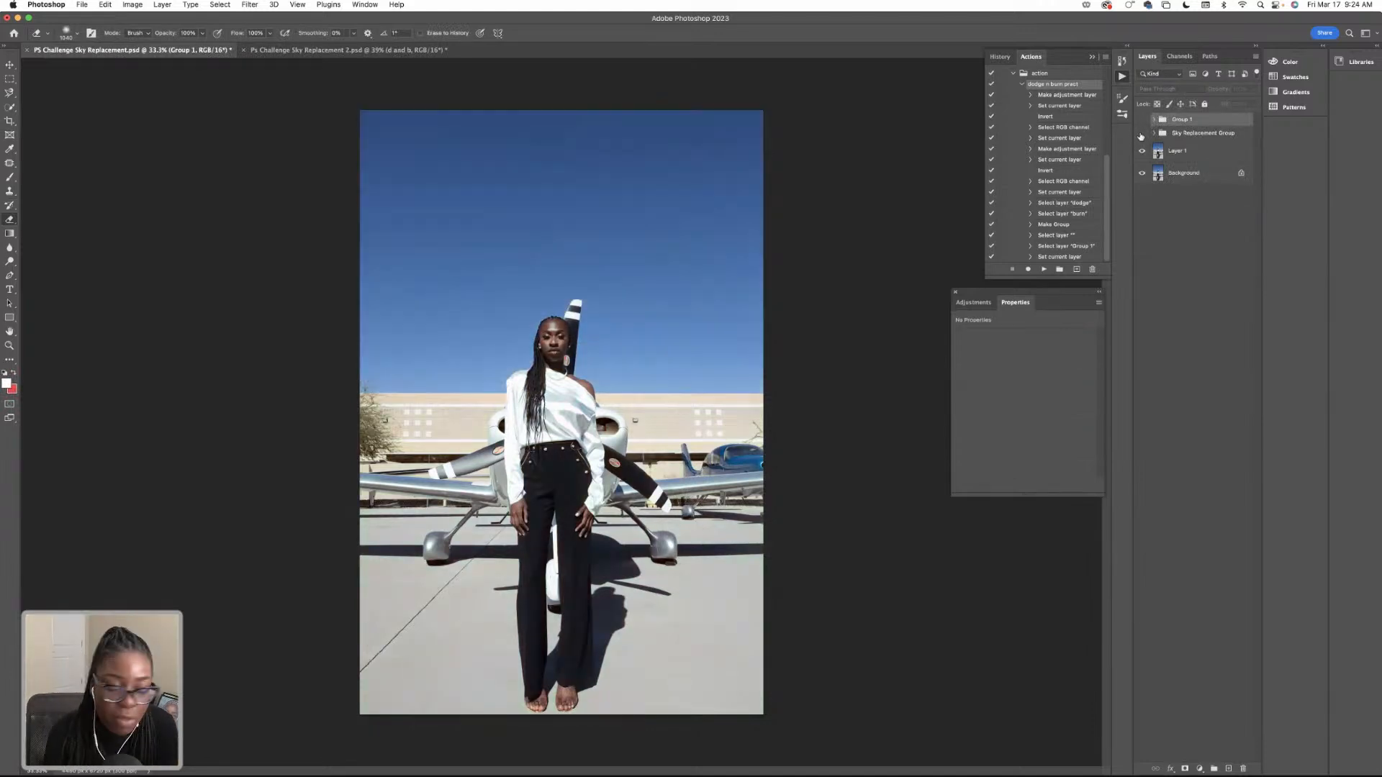
pyautogui.click(1142, 134)
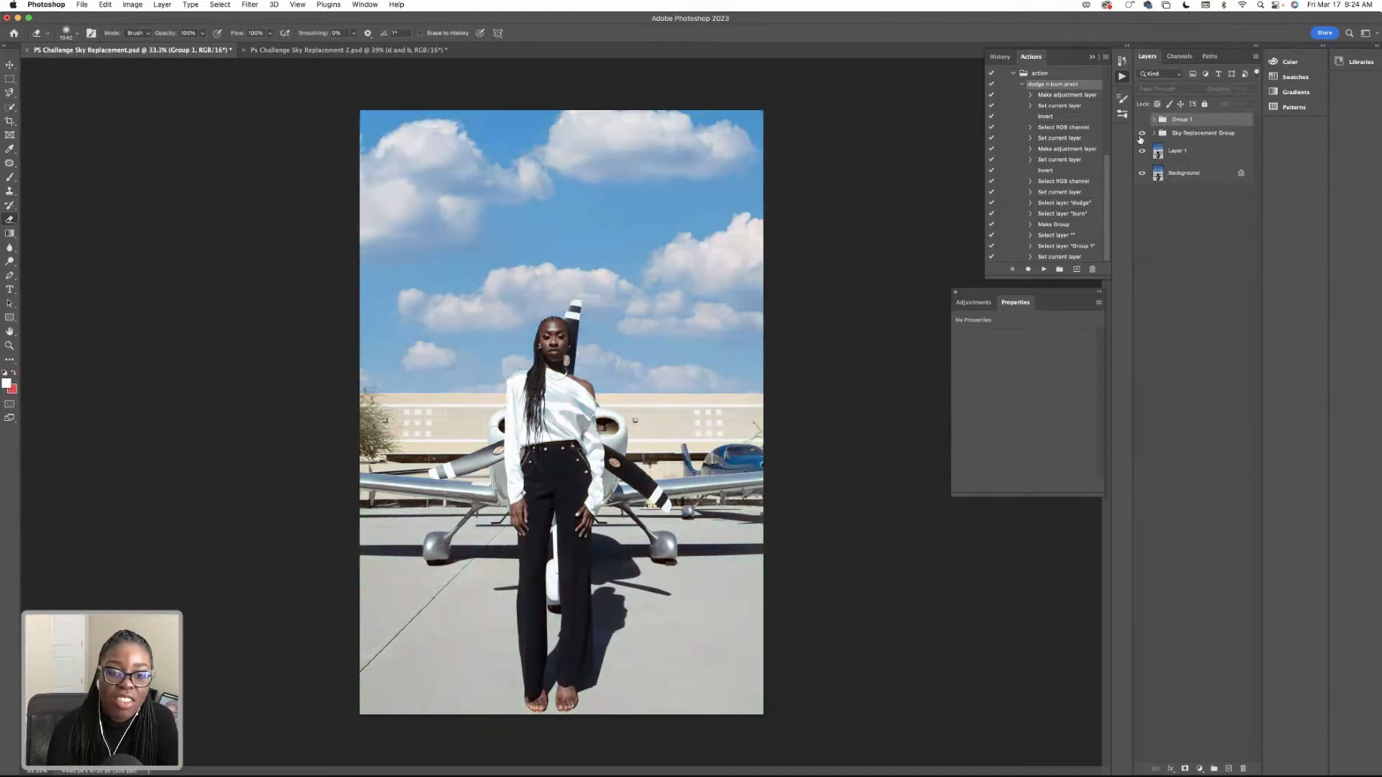
pyautogui.click(1141, 120)
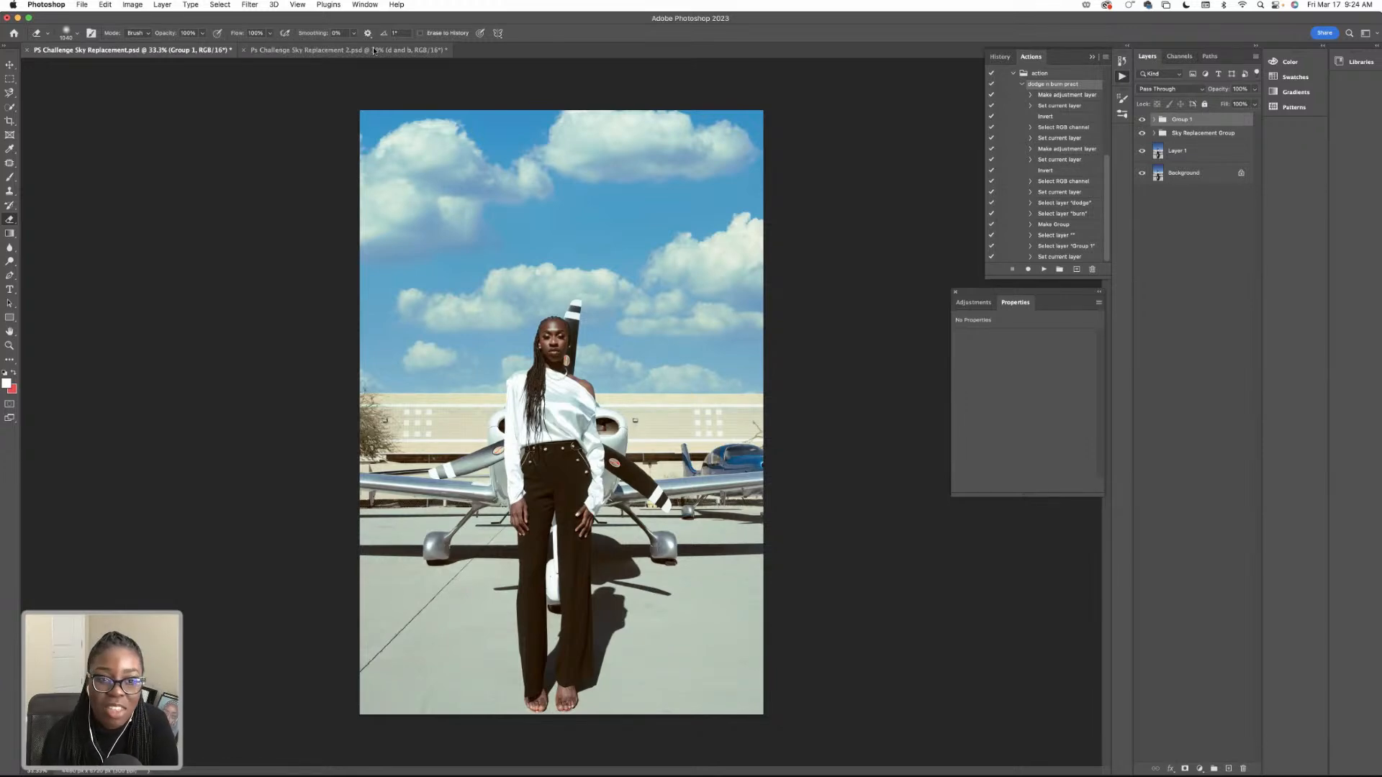
# Compare Ps Challenge Sky Replacement 2.psd with and without its Color Grade, Sky Replacement and d and b groups, and return to the airplane photo.
pyautogui.click(373, 51)
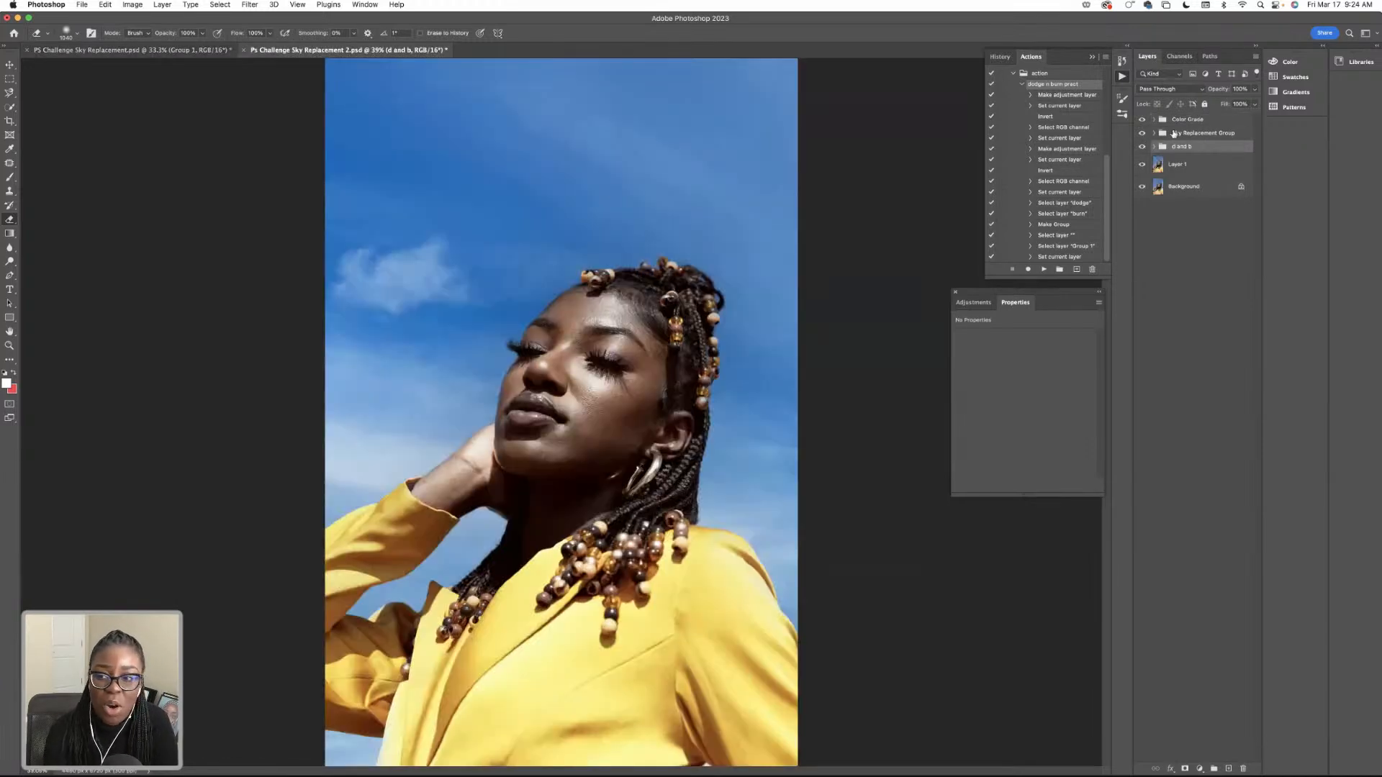
pyautogui.moveTo(1142, 123); pyautogui.dragTo(1142, 149)
pyautogui.click(1141, 147)
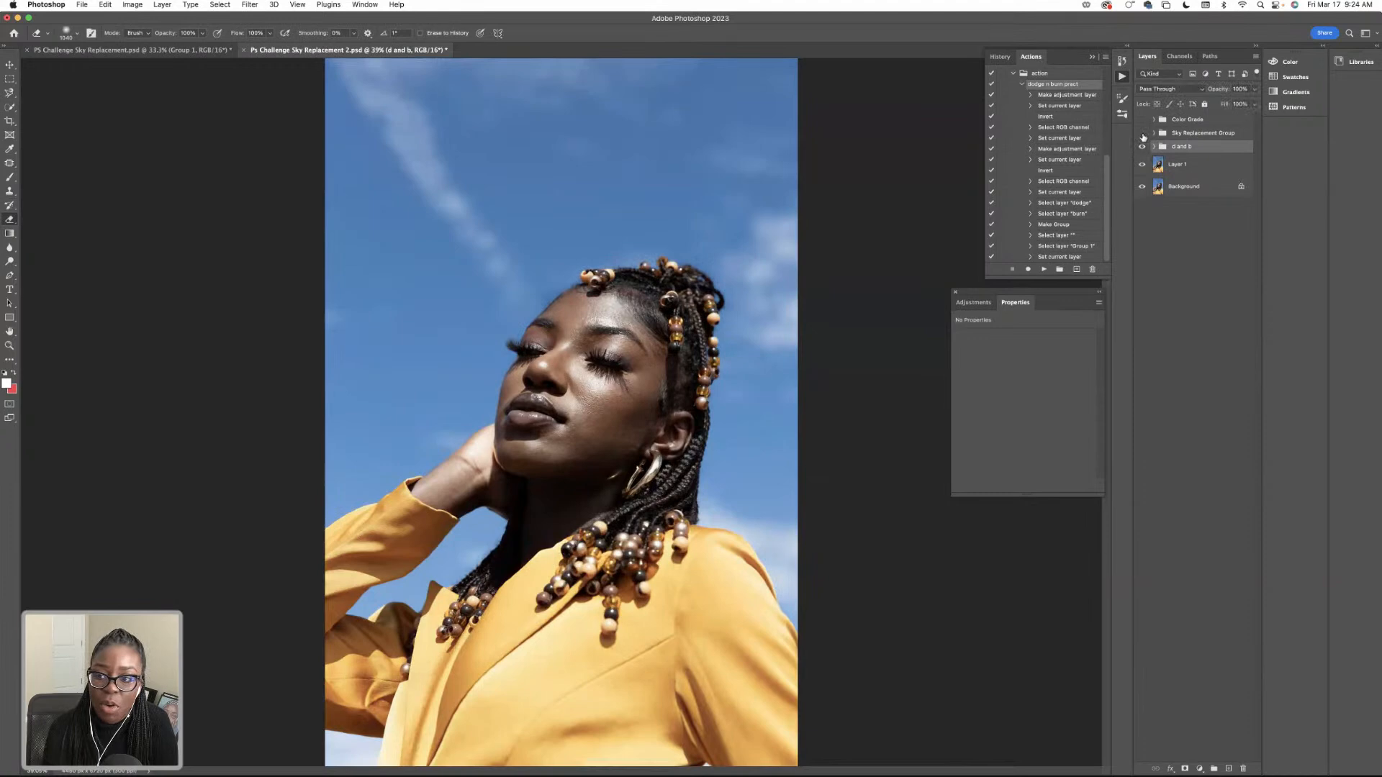
pyautogui.click(1141, 134)
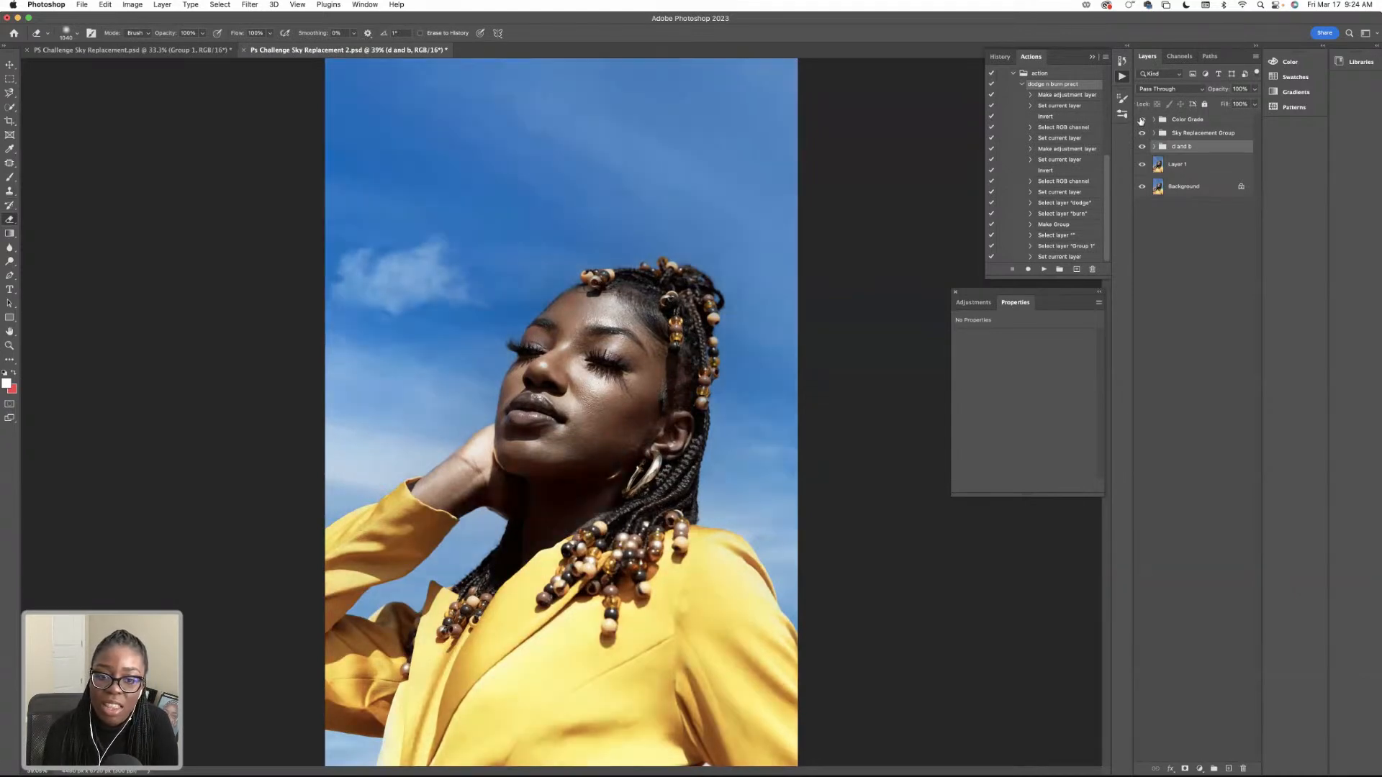
pyautogui.click(197, 50)
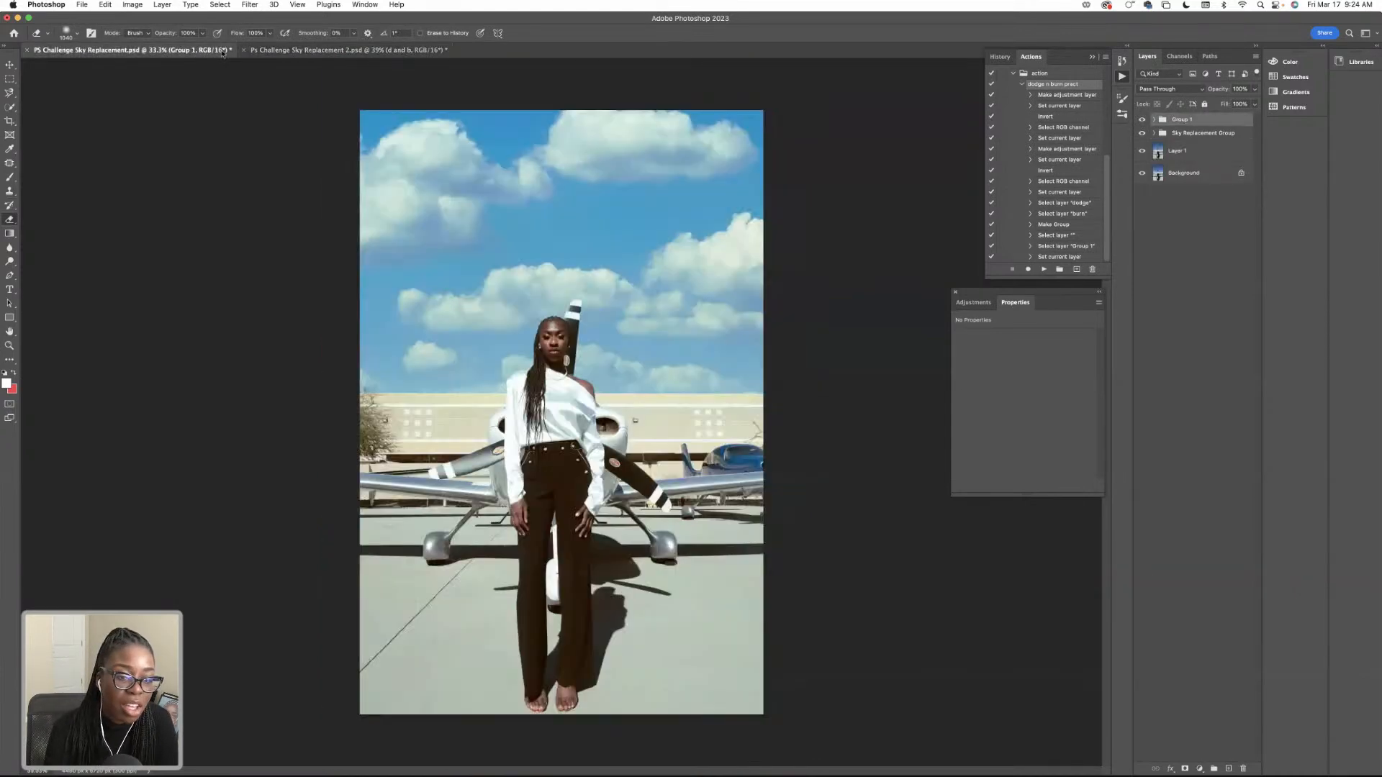